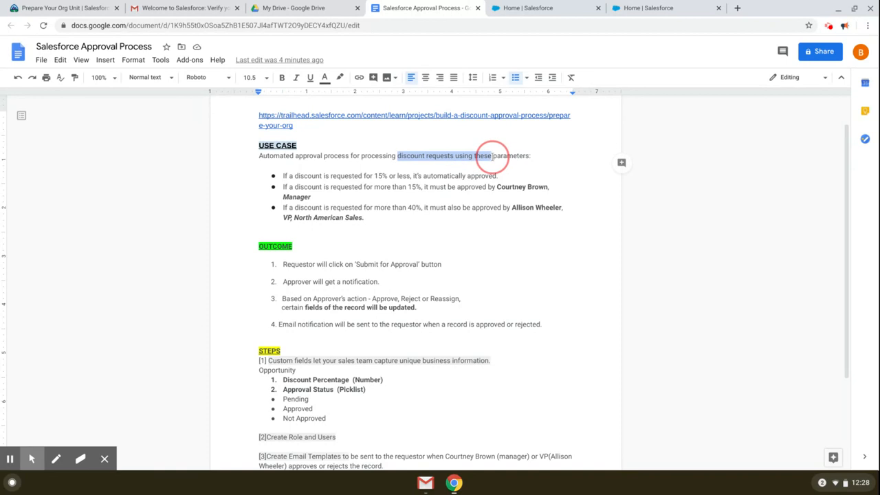
Step: Review the first two discount rules: automatic approval, and the over-15% condition and its approver
left_click(541, 158)
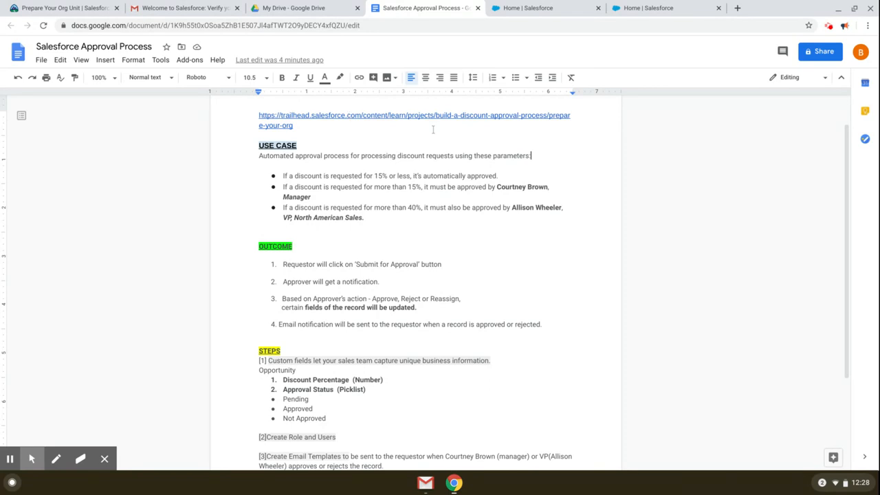
scroll(501, 208, "down", 1)
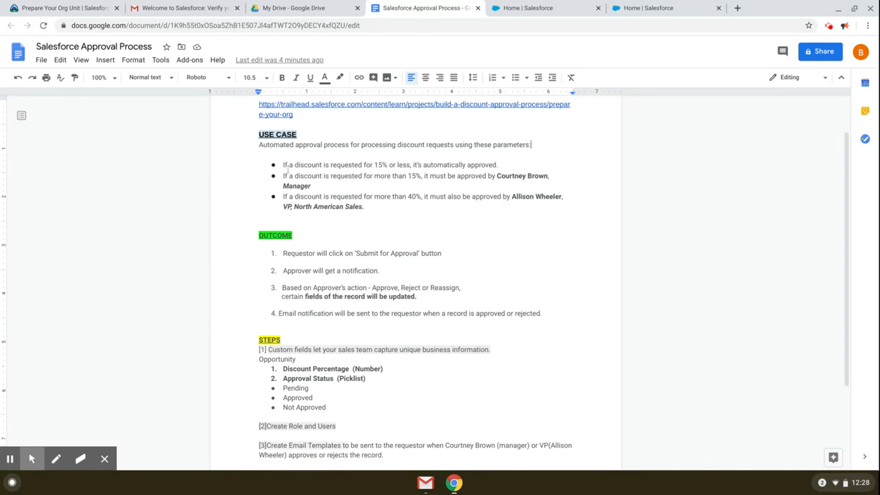
left_click_drag(283, 164, 506, 163)
left_click(408, 165)
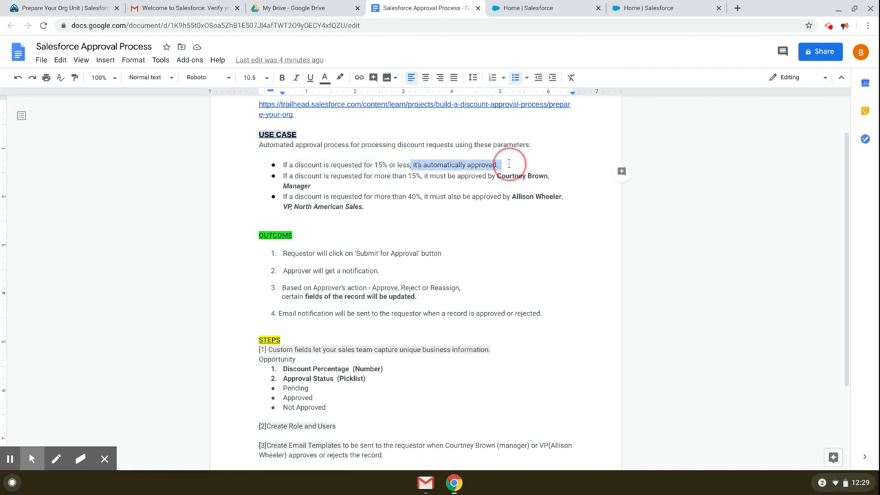
left_click(508, 164)
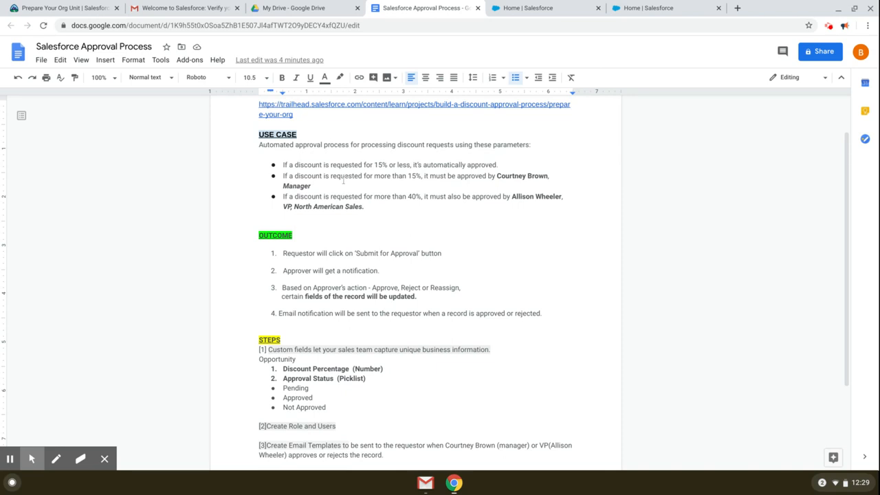
left_click_drag(365, 176, 412, 176)
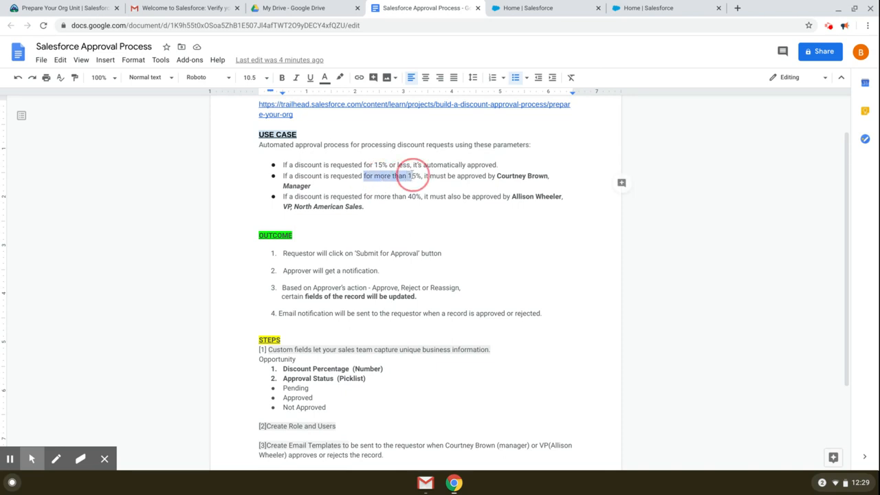
left_click(422, 177)
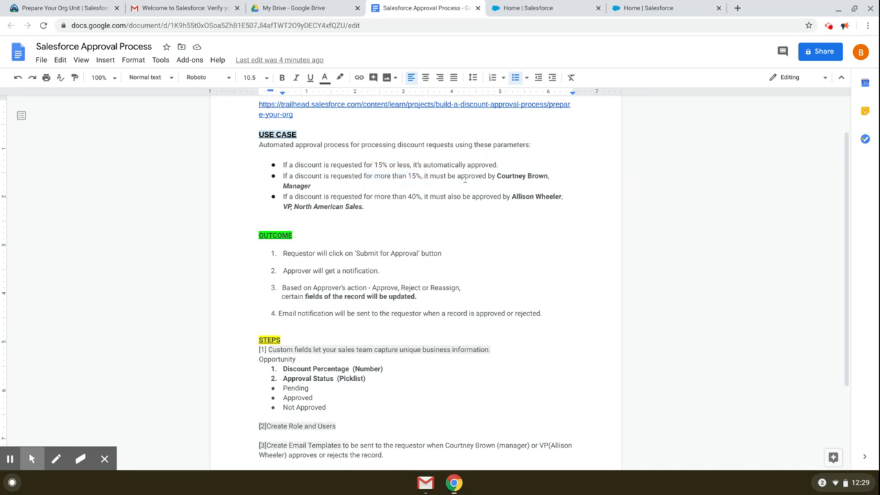
left_click_drag(474, 176, 533, 176)
left_click(547, 176)
left_click(527, 175)
Step: Review the Manager approver and the over-40% condition of the third discount rule
left_click_drag(277, 187, 340, 184)
left_click(340, 185)
left_click_drag(422, 196, 382, 196)
left_click(408, 209)
left_click_drag(278, 205, 373, 203)
left_click(368, 209)
Step: Review the approval outcomes: Approve, Reject and Reassign actions plus the email notification
scroll(308, 151, "down", 1)
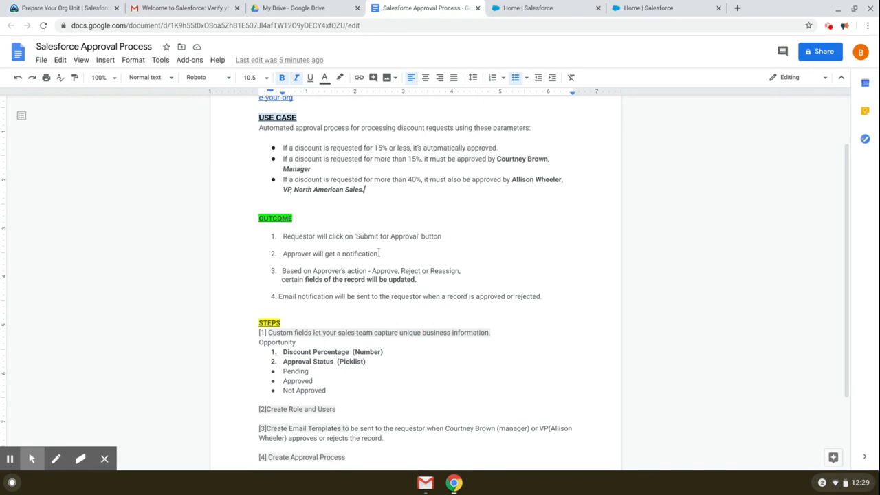
scroll(380, 259, "down", 1)
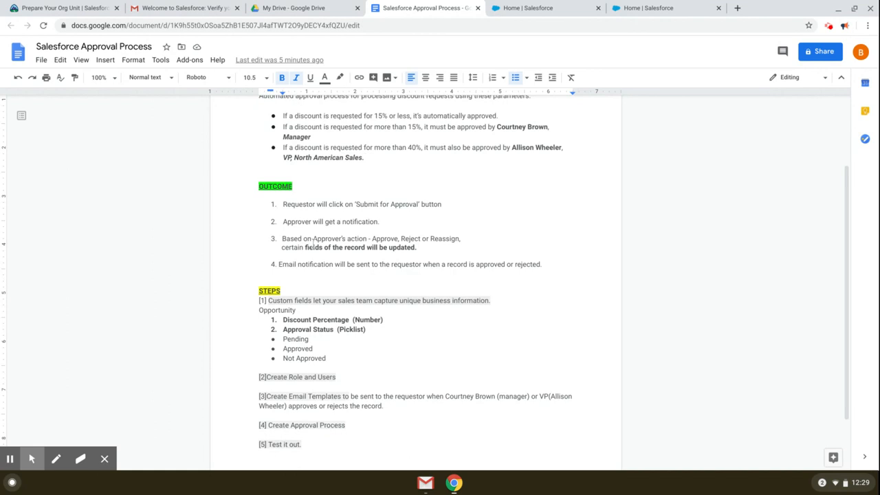
left_click(389, 239)
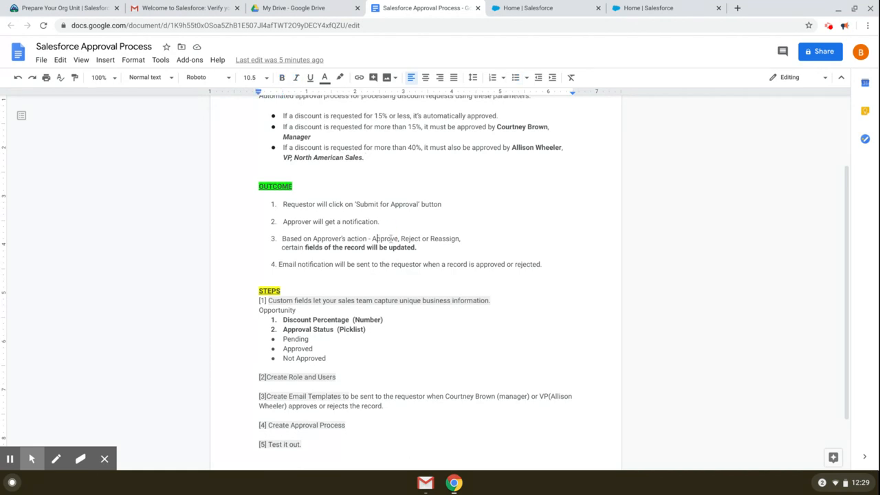
left_click(405, 239)
left_click(439, 242)
left_click_drag(280, 265, 405, 265)
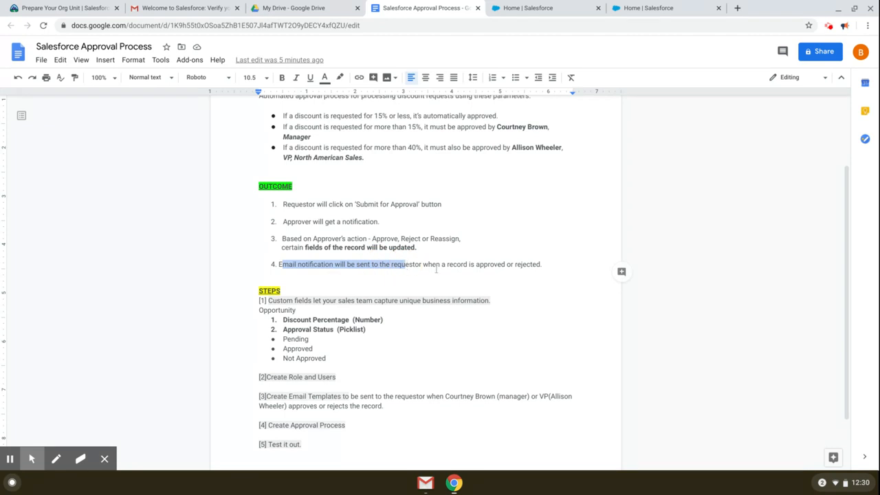
left_click(476, 271)
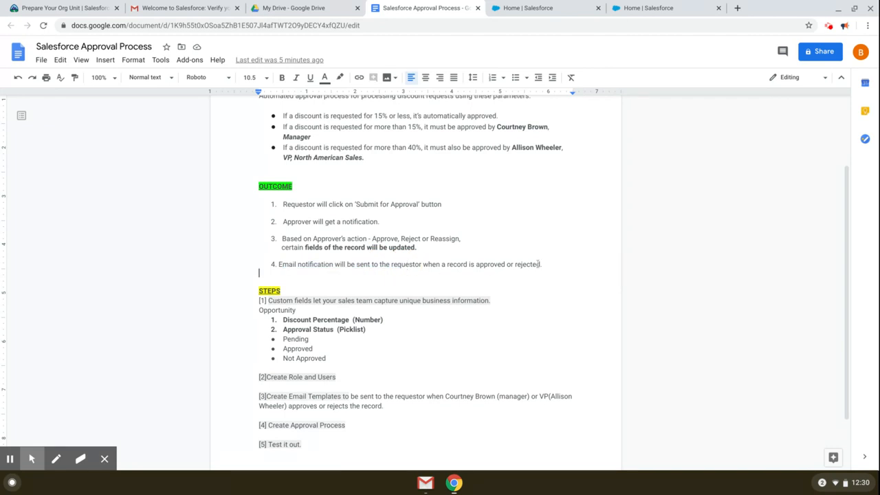
left_click_drag(284, 205, 389, 222)
left_click(392, 227)
scroll(319, 227, "down", 1)
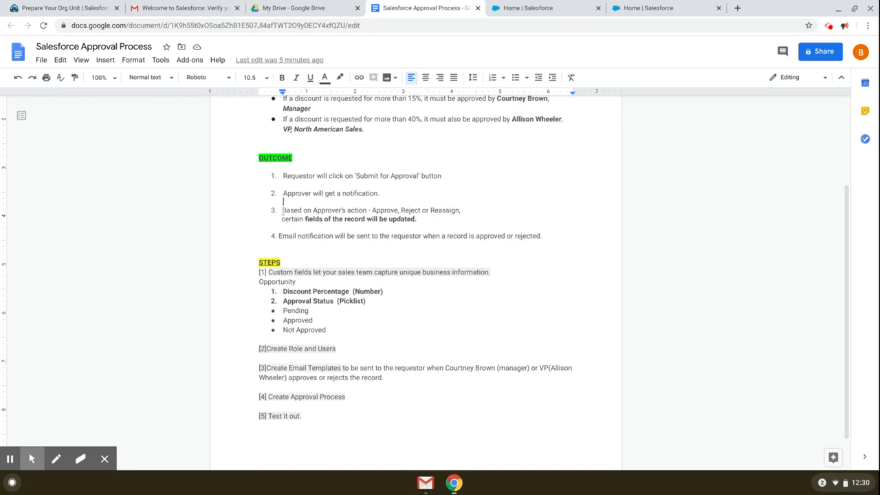
left_click_drag(283, 212, 329, 236)
left_click(334, 218)
left_click(290, 232)
left_click(330, 236)
scroll(330, 239, "down", 1)
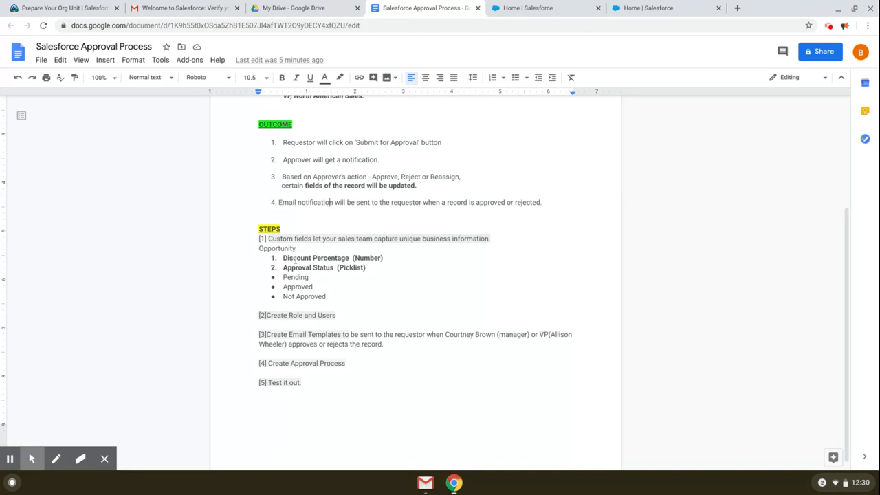
Step: Review the Discount Percentage and Approval Status fields with Pending and Not Approved values
left_click_drag(284, 259, 348, 260)
left_click(350, 257)
mouse_move(284, 267)
left_mouse_down()
mouse_move(333, 271)
mouse_move(328, 295)
mouse_move(288, 277)
left_mouse_up()
left_click(336, 277)
left_click(370, 278)
scroll(370, 278, "down", 1)
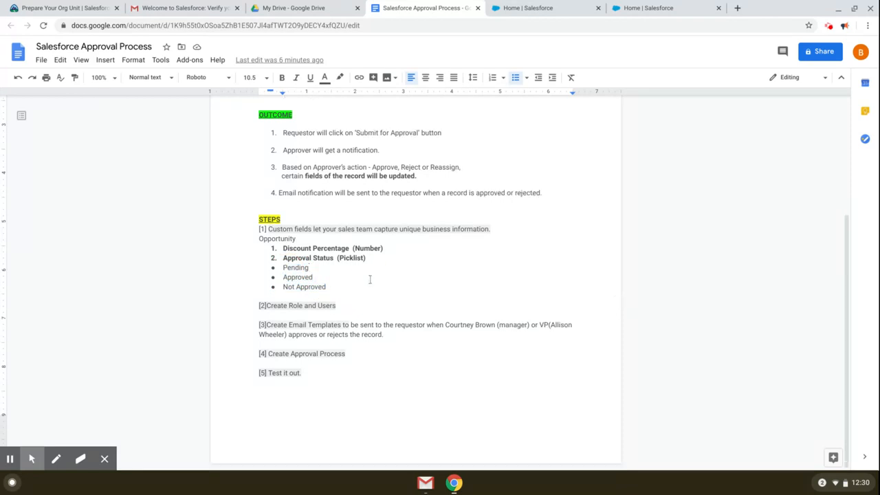
left_click(389, 284)
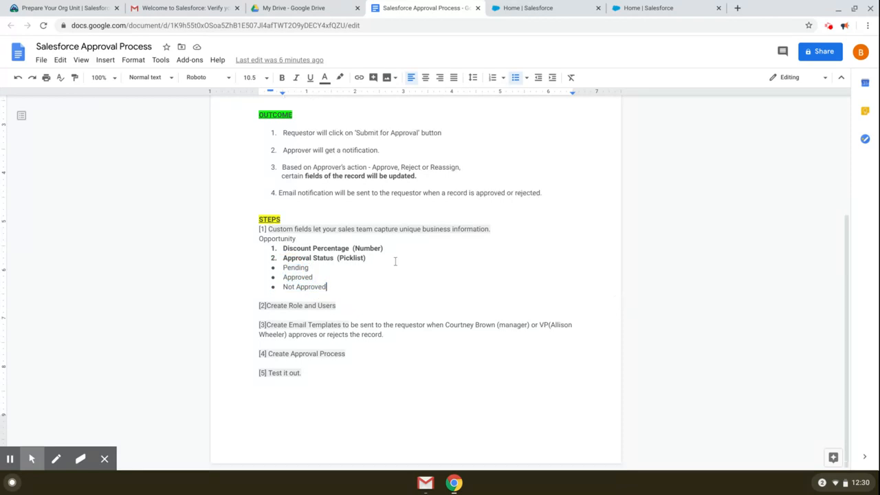
left_click(337, 306)
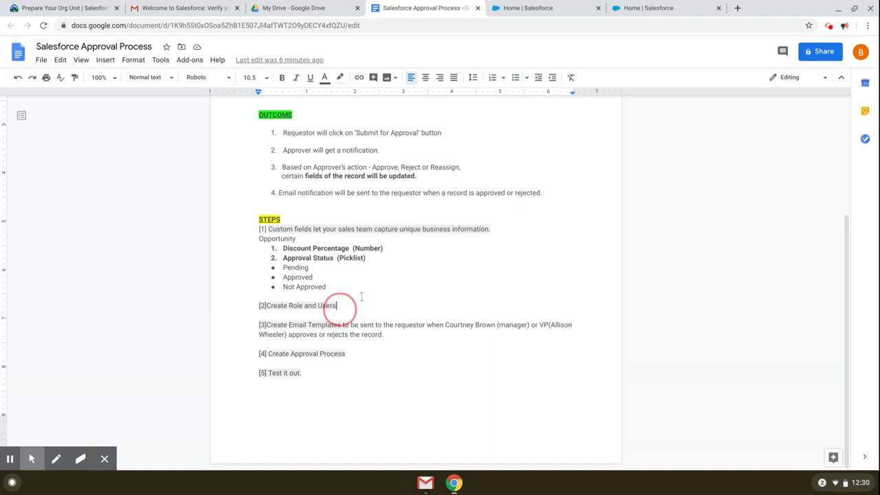
Step: Review the VP, North American Sales approver title and the email templates step
scroll(361, 296, "up", 3)
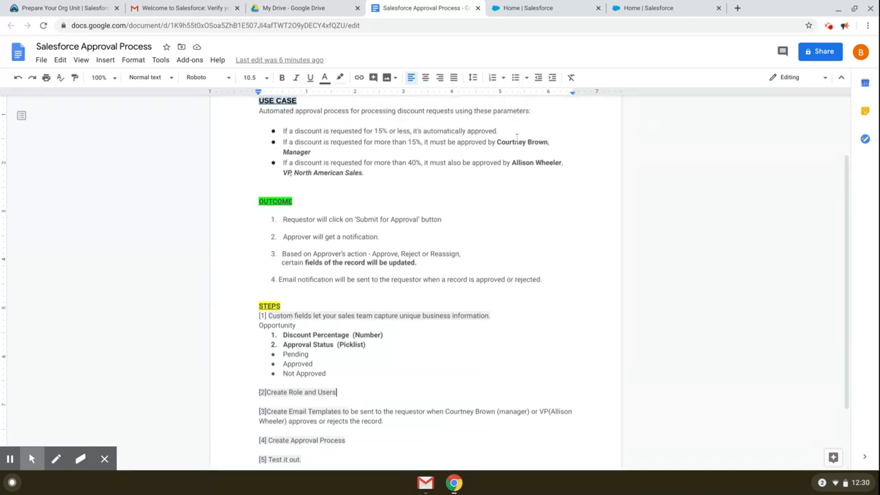
scroll(506, 265, "down", 2)
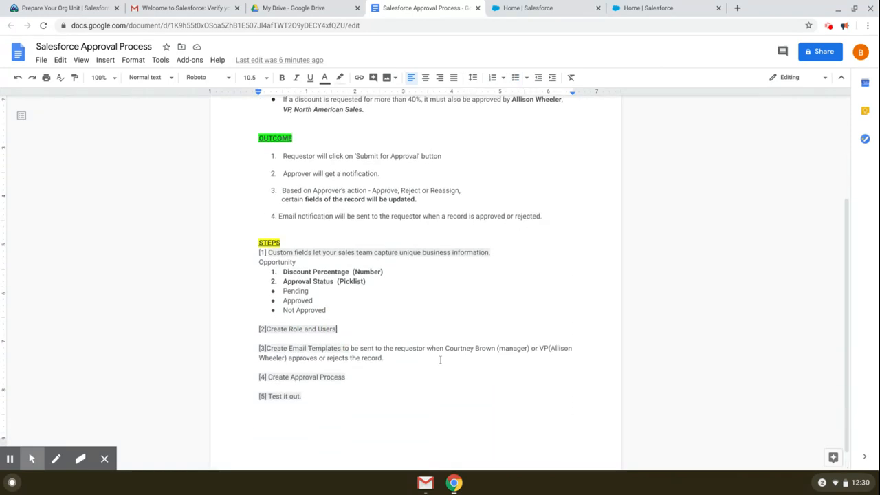
scroll(298, 262, "up", 2)
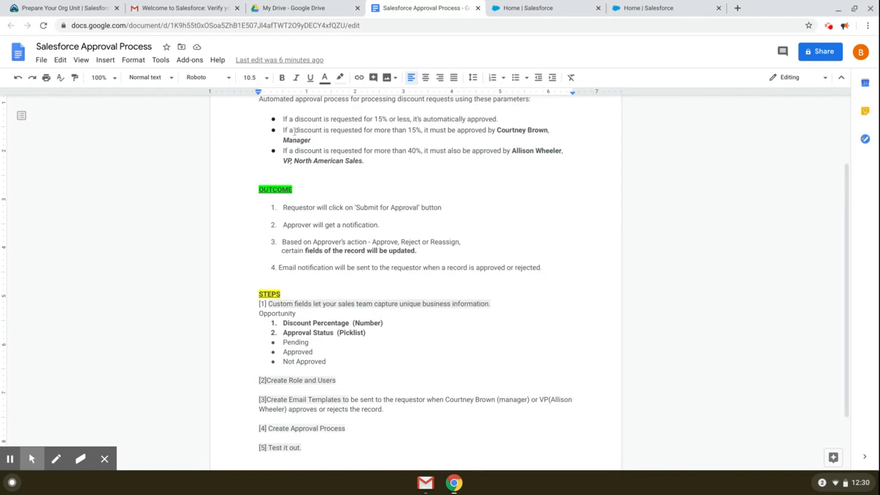
left_click_drag(283, 160, 369, 162)
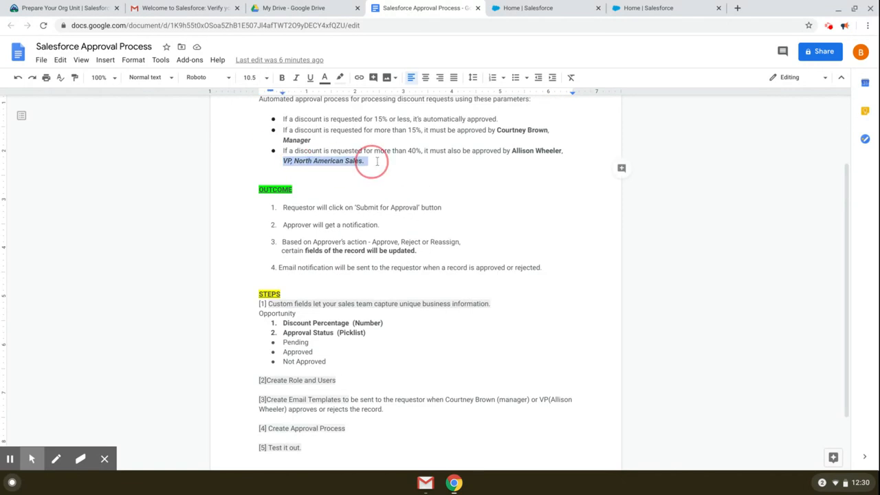
left_click(393, 171)
scroll(438, 250, "down", 3)
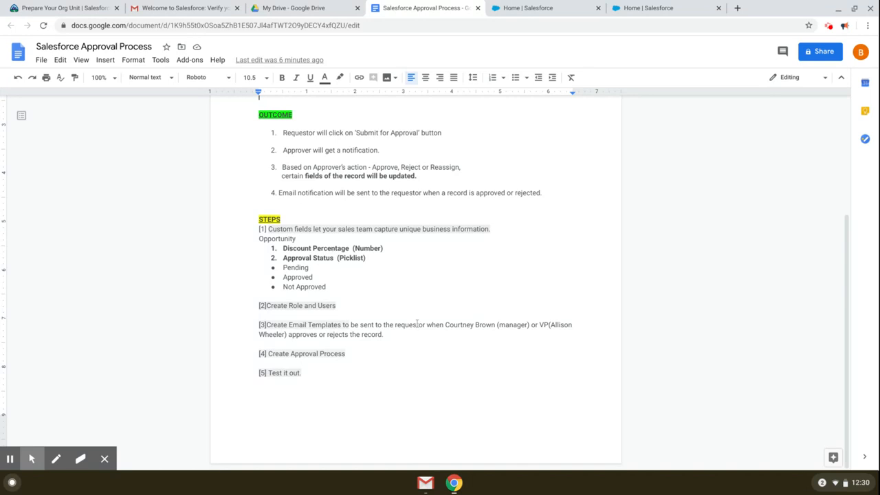
left_click(444, 326)
scroll(400, 335, "up", 1)
scroll(400, 335, "down", 1)
scroll(345, 345, "up", 1)
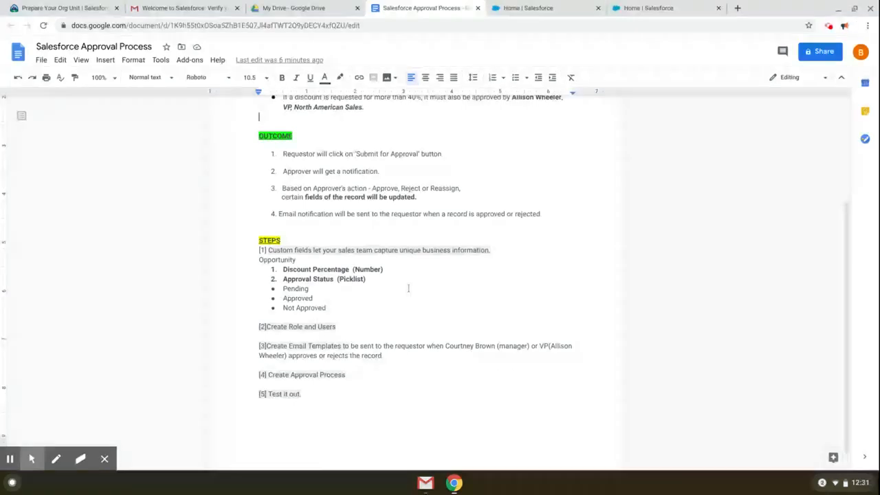
scroll(408, 289, "up", 1)
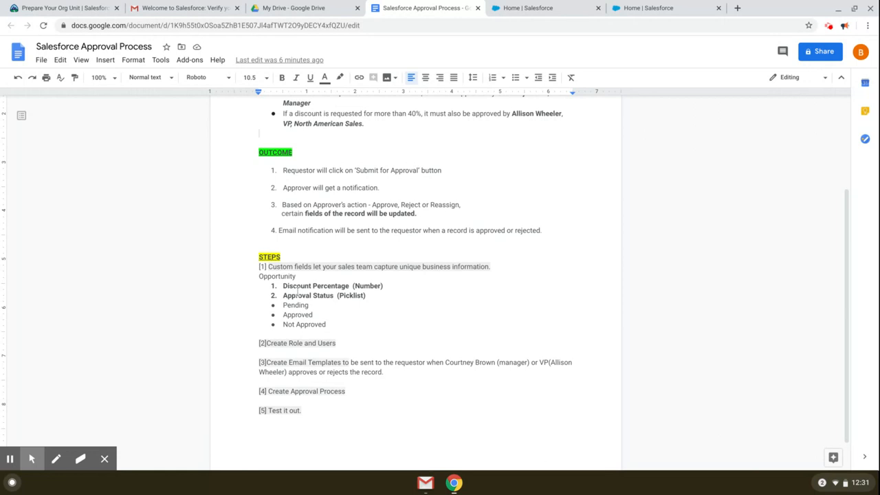
Step: Copy the field name 'Discount Percentage' from STEPS and switch to Salesforce Setup
left_click_drag(282, 286, 348, 286)
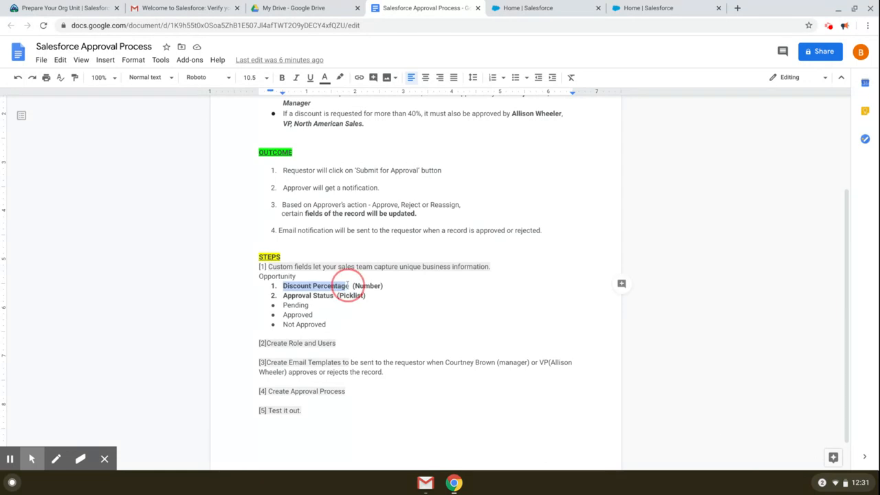
right_click(345, 286)
left_click(386, 179)
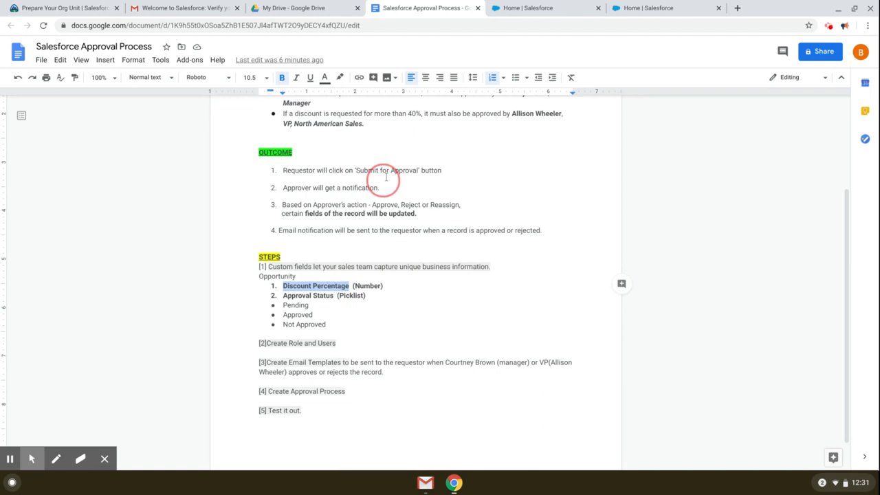
left_click(568, 7)
Step: Start a new Number custom field on the Opportunity object
left_click(130, 93)
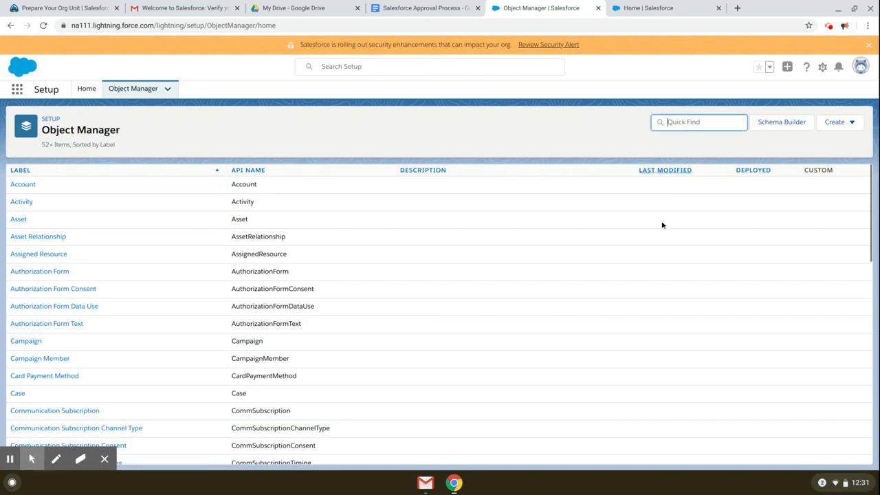
type("Oppo")
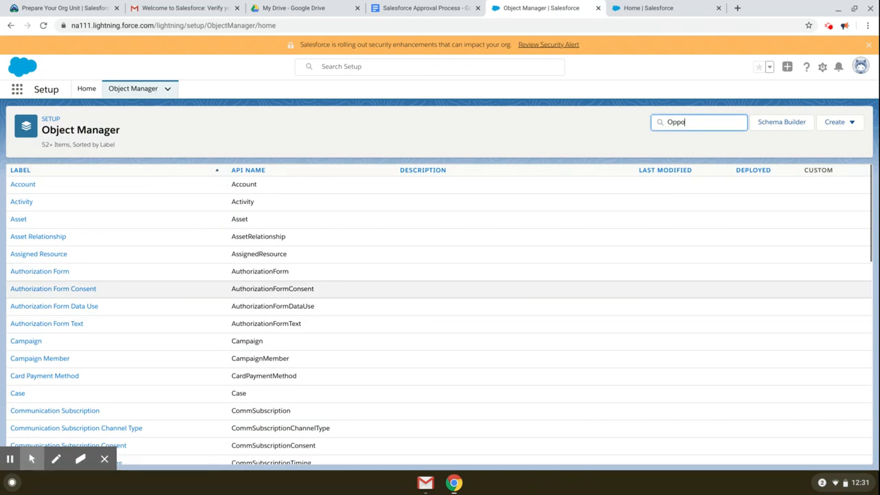
left_click(23, 183)
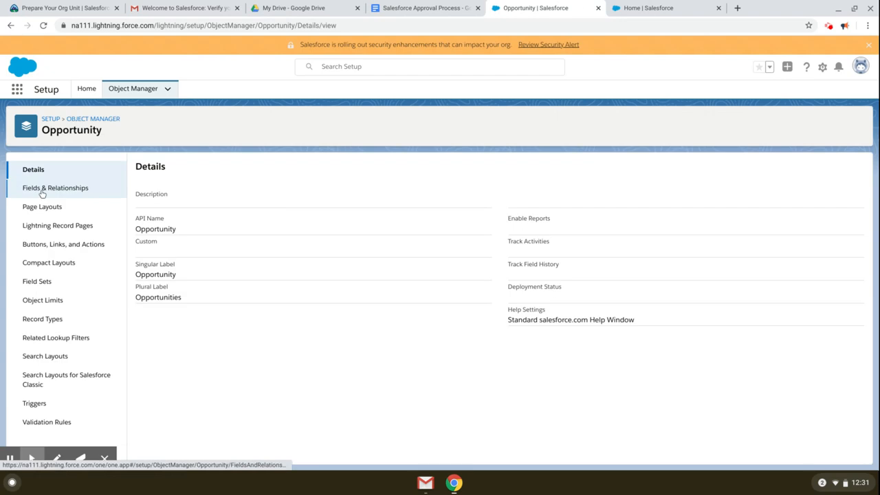
left_click(41, 192)
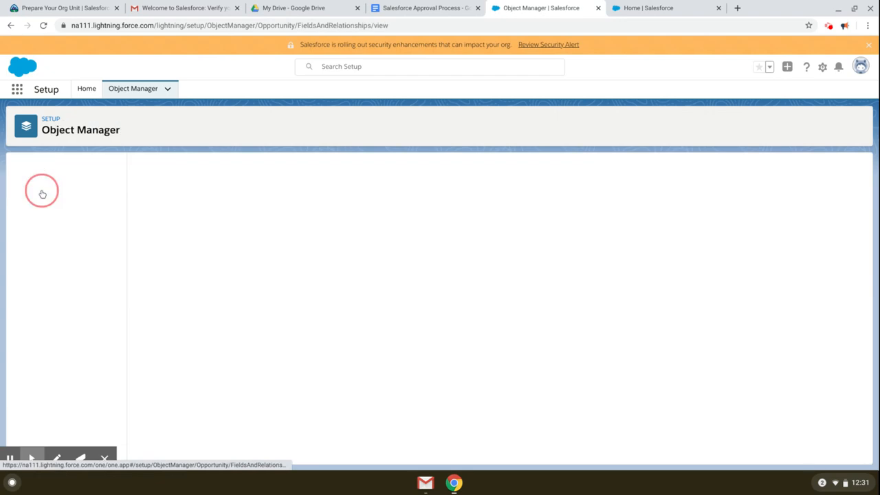
left_click(712, 174)
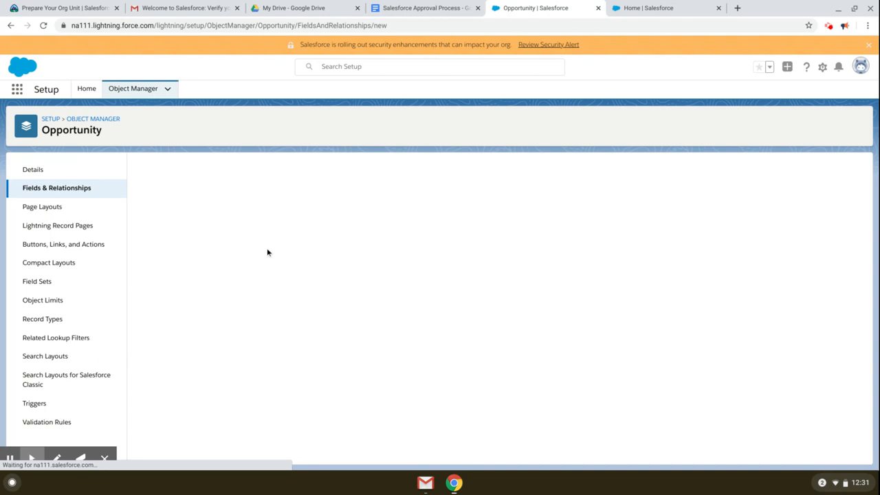
scroll(234, 316, "down", 2)
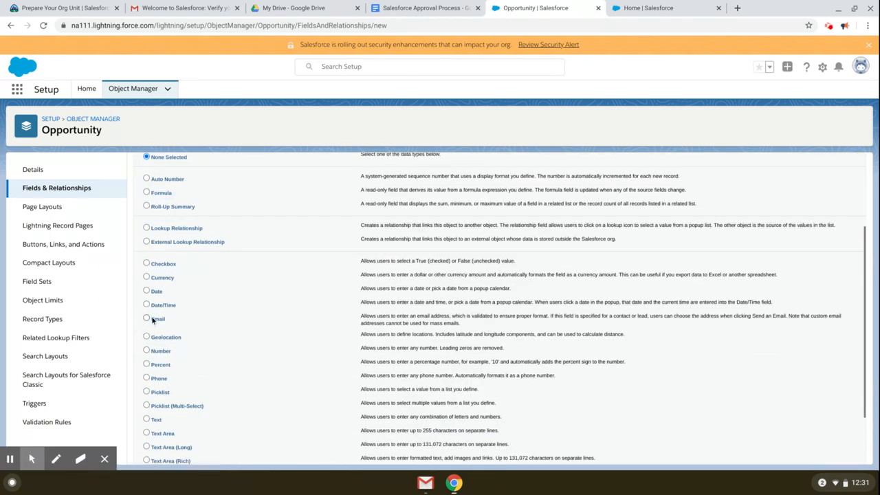
left_click(164, 351)
scroll(241, 367, "down", 2)
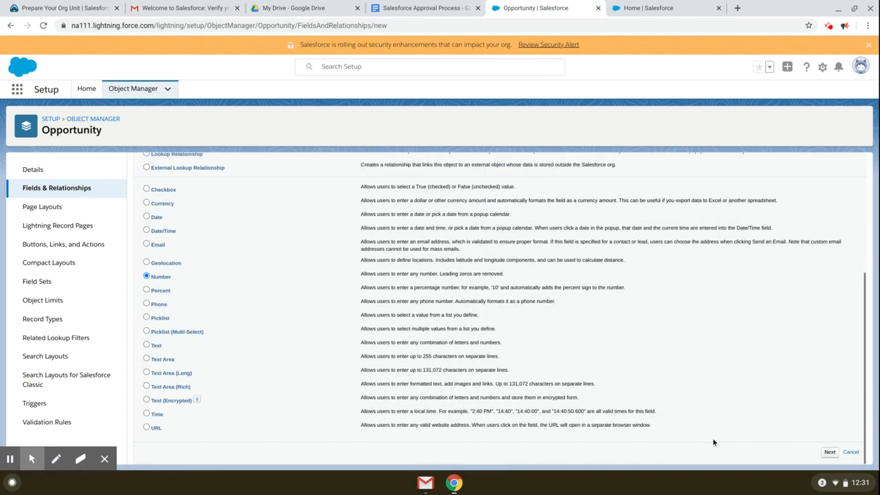
left_click(829, 453)
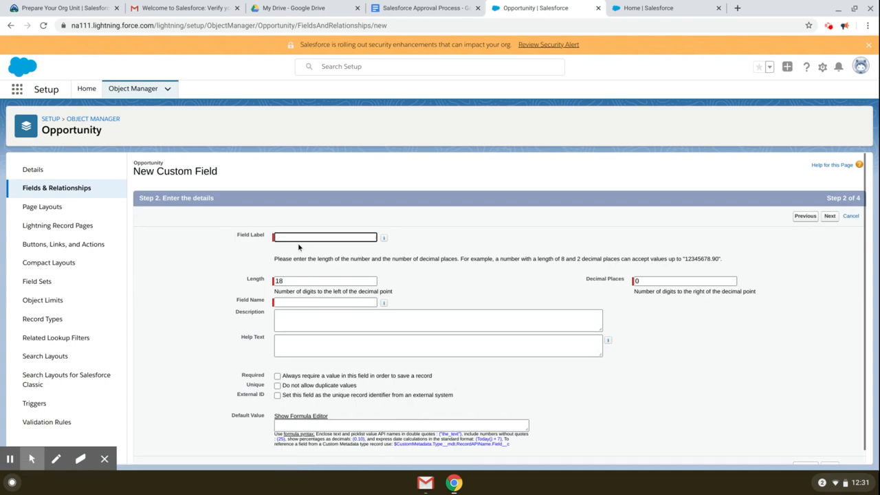
Step: Label the field 'Discount Percentage' with length 2 and 2 decimal places
type("Discount Percentage")
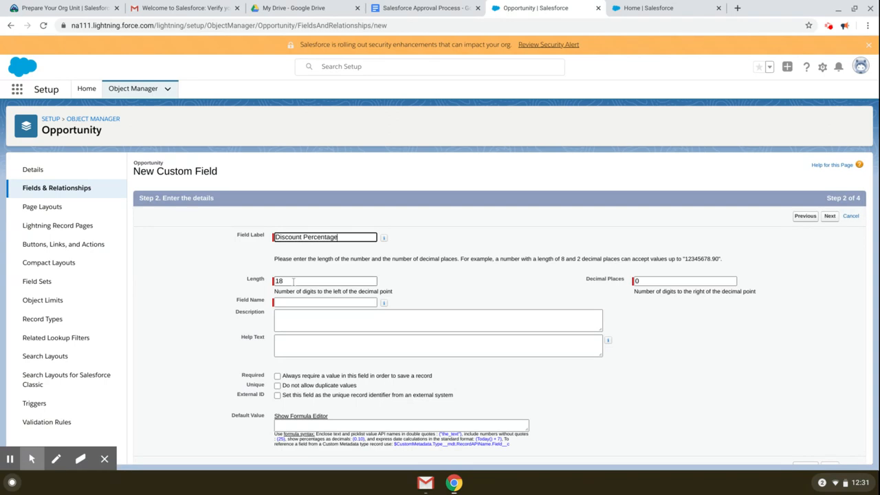
left_click(293, 281)
type("2")
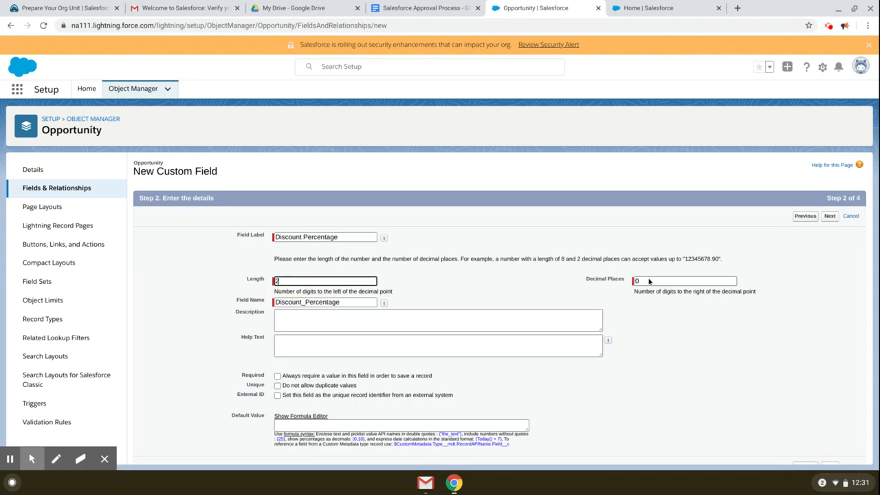
left_click(648, 279)
type("2")
scroll(673, 350, "down", 1)
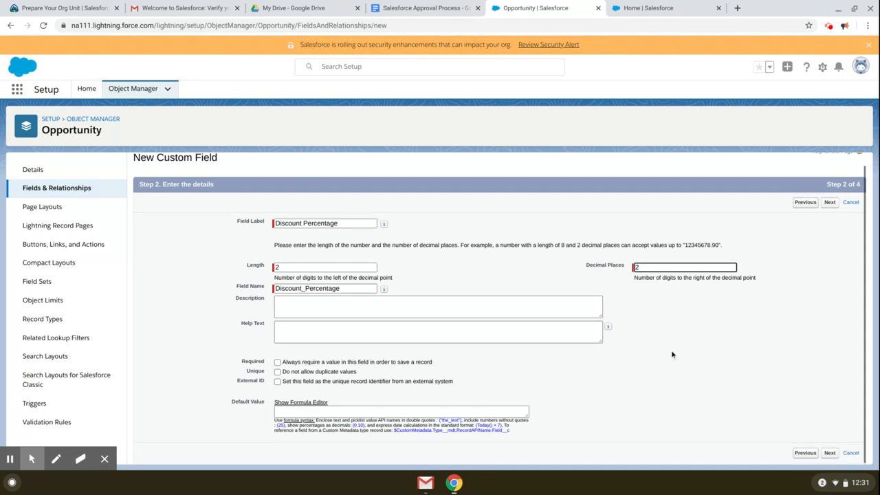
Step: Make the field read-only except Standard Platform User, Standard User and System Administrator, then save
left_click(829, 204)
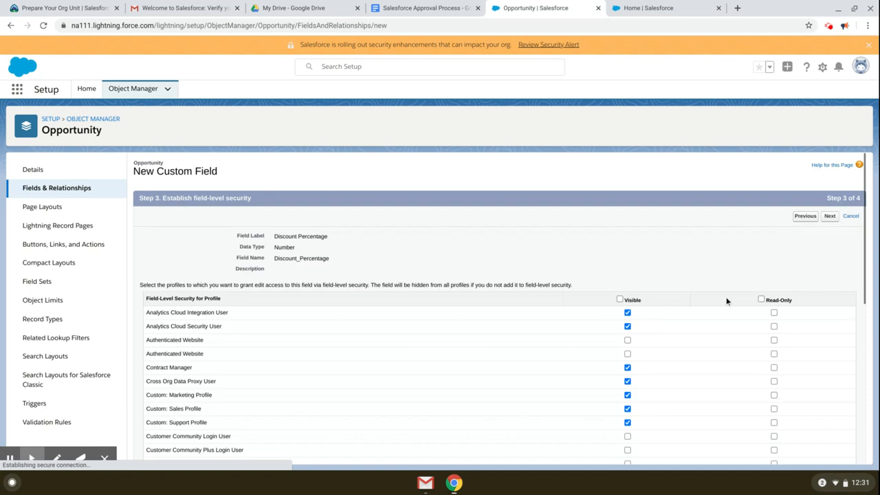
left_click(761, 299)
scroll(760, 299, "down", 8)
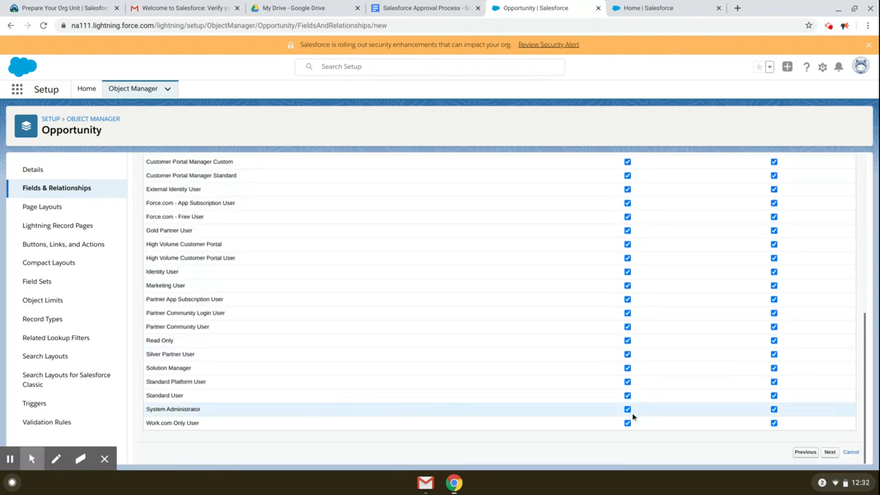
left_click(774, 382)
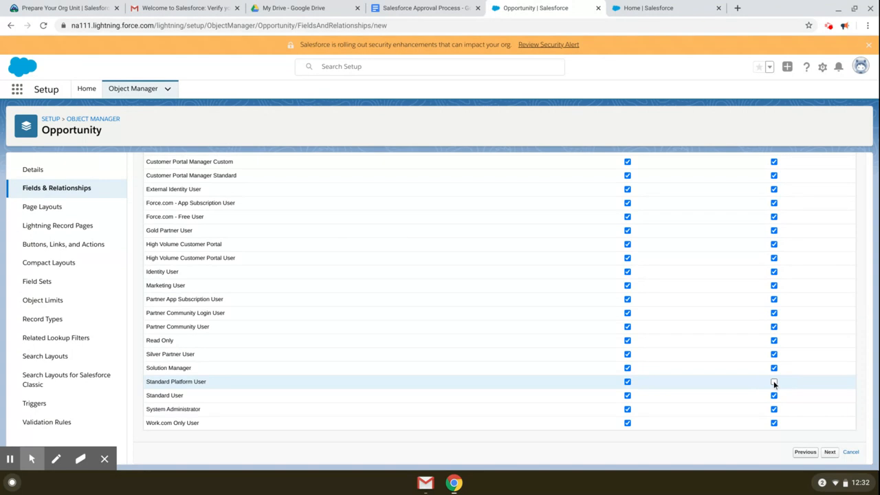
left_click(773, 396)
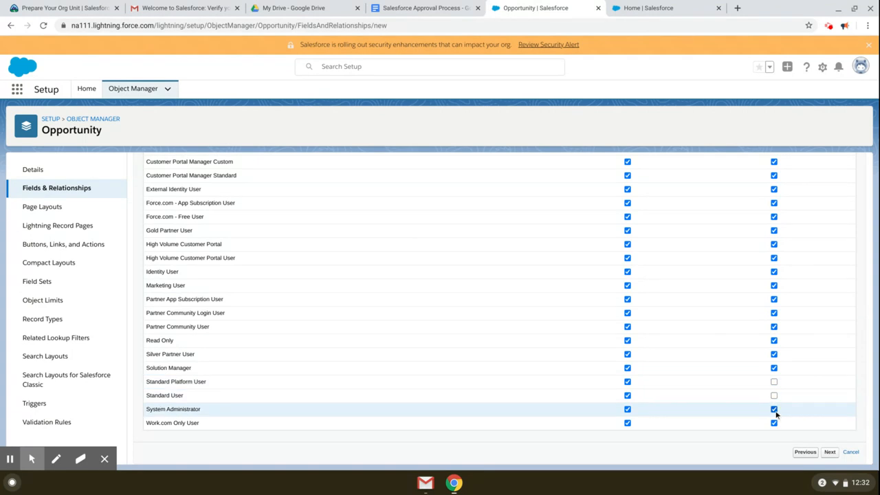
left_click(774, 409)
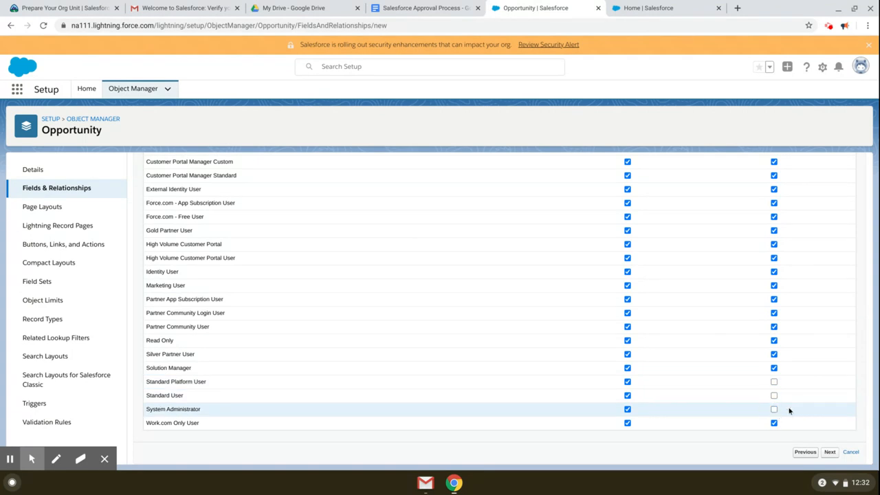
left_click(830, 453)
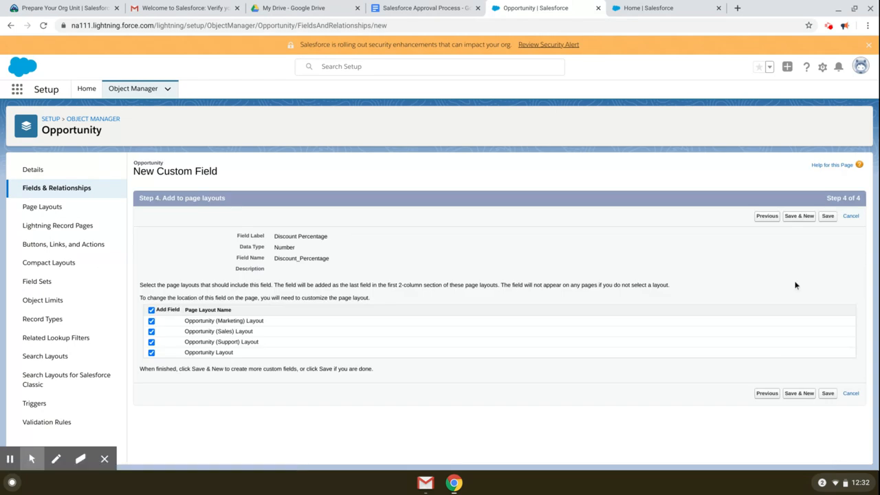
left_click(828, 216)
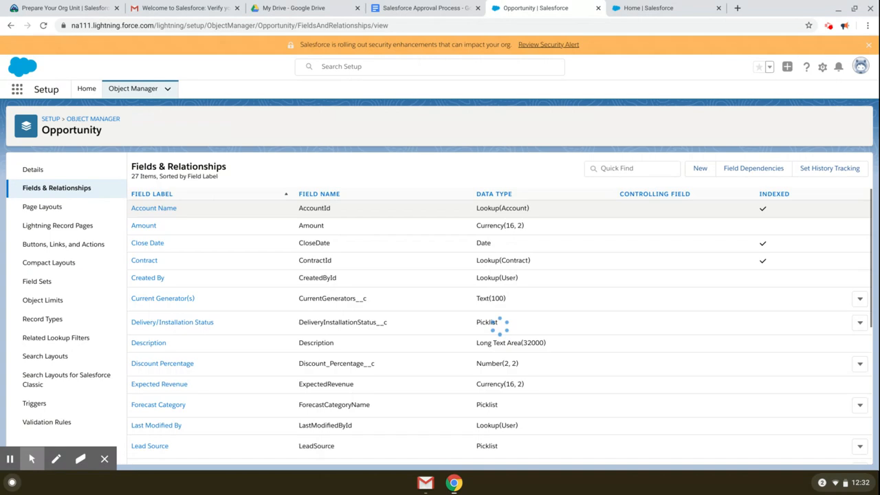
Step: Start another new custom field and return to the planning notes
left_click(699, 169)
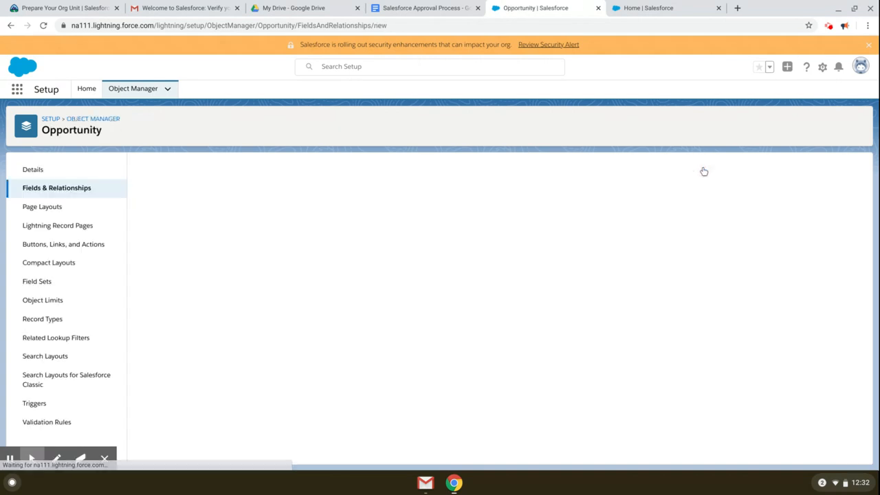
left_click(422, 8)
left_click(379, 313)
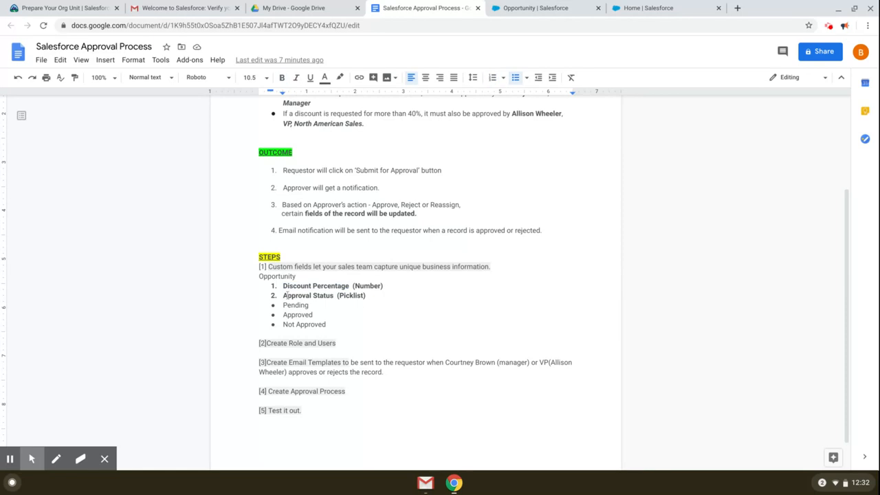
Step: Create a Picklist field labelled 'Approval Status' with manually entered values
left_click_drag(285, 295, 334, 295)
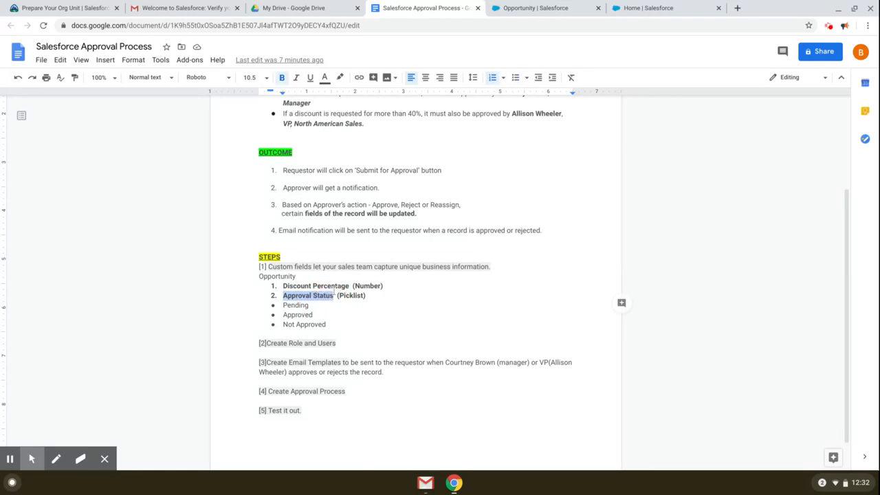
left_click(528, 9)
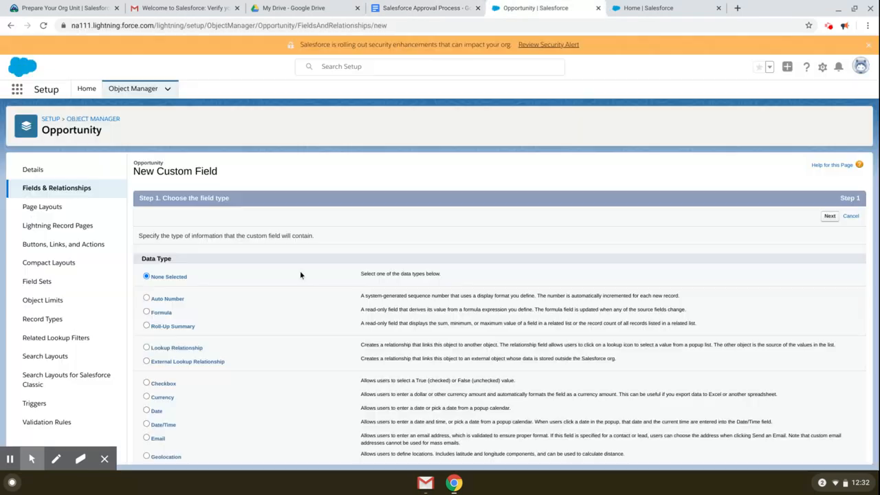
scroll(300, 275, "down", 3)
left_click(160, 330)
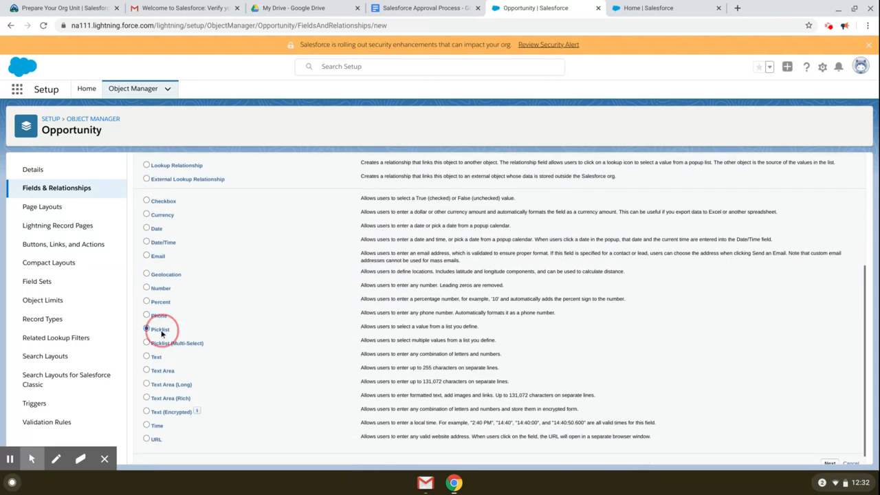
scroll(678, 408, "down", 1)
left_click(830, 452)
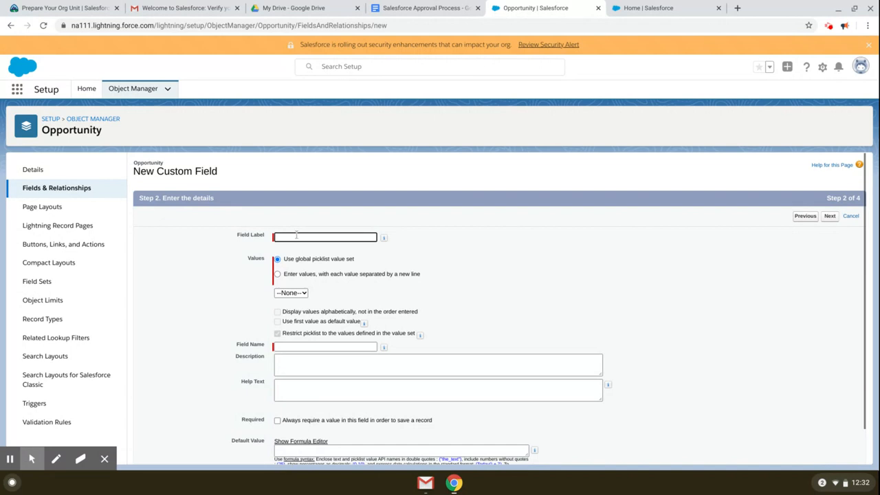
key("ctrl+v")
left_click(311, 274)
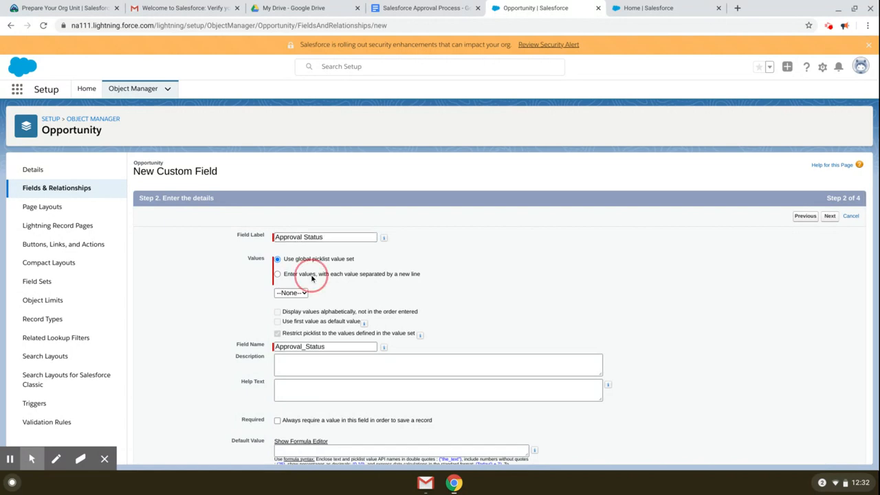
left_click(306, 305)
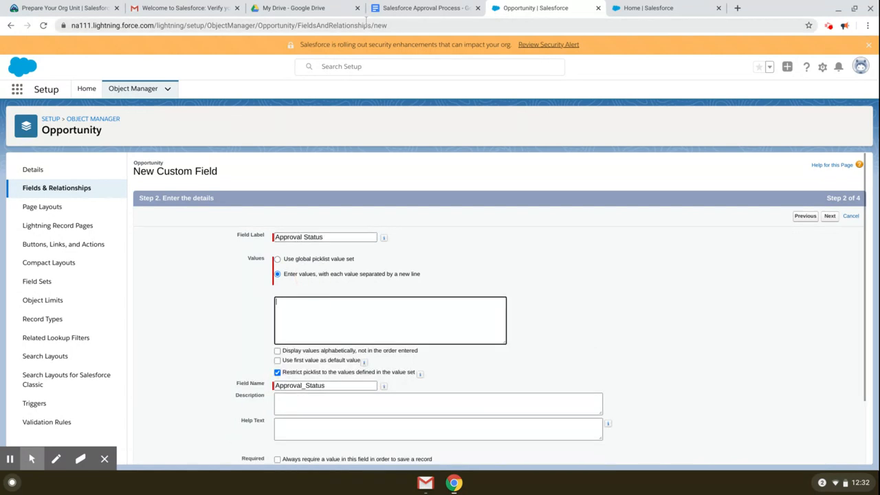
Step: Paste the values Pending, Approved and Not Approved from the notes into the picklist
left_click(398, 10)
left_click_drag(327, 325, 278, 305)
key("ctrl+c")
left_click(529, 9)
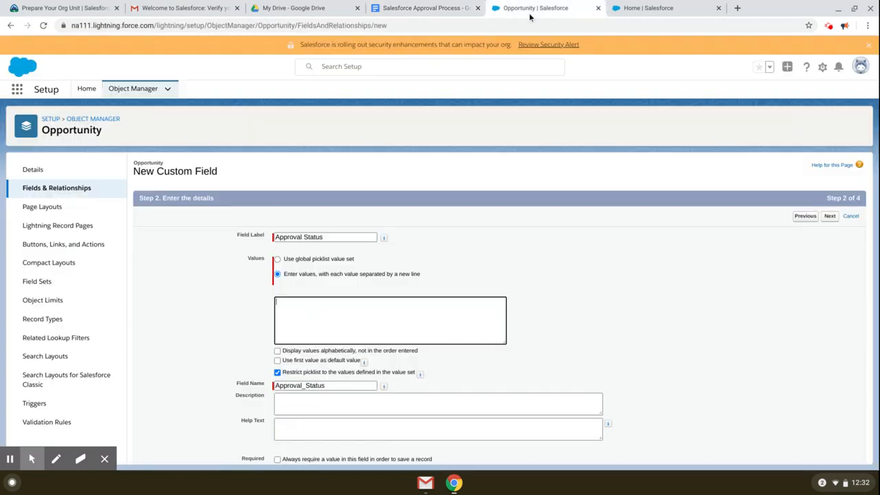
key("ctrl+v")
scroll(429, 341, "down", 2)
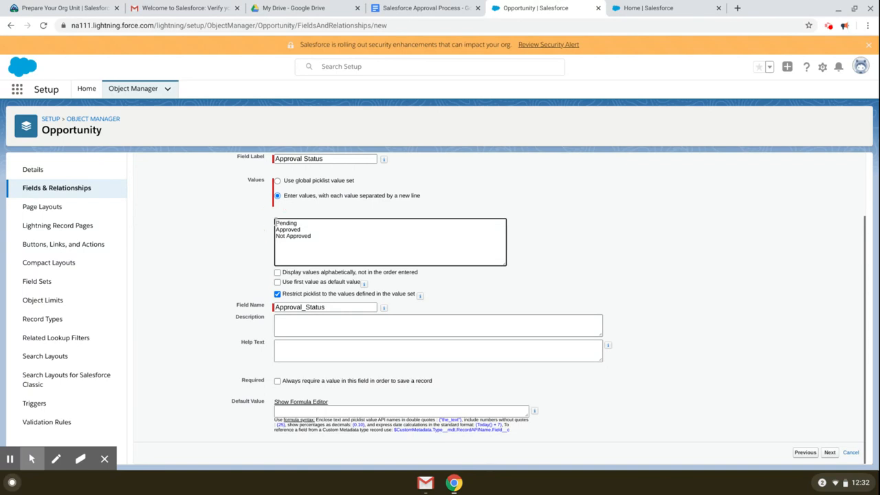
Step: Make it read-only except Standard Platform User, Standard User and System Administrator, then save
left_click(830, 453)
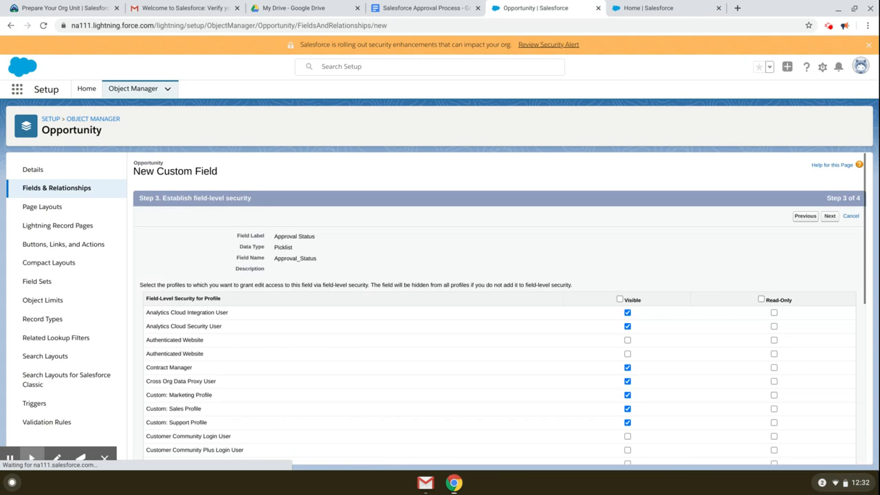
left_click(761, 299)
scroll(779, 340, "down", 5)
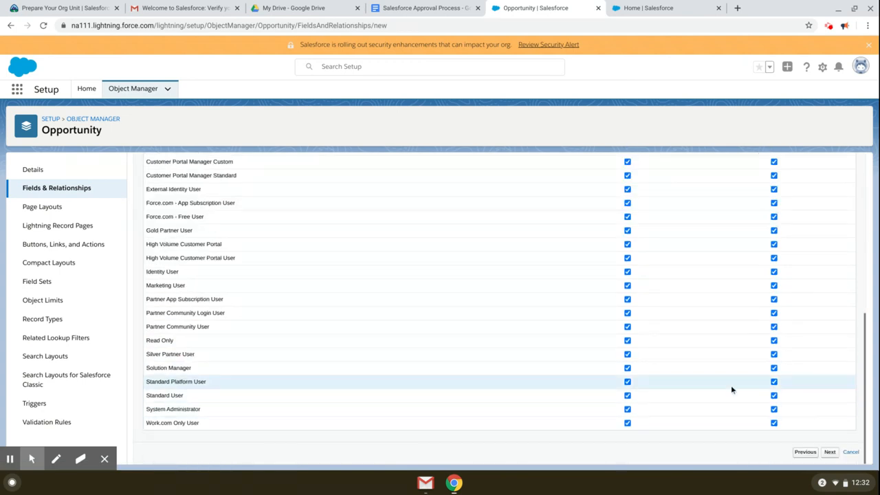
left_click(774, 382)
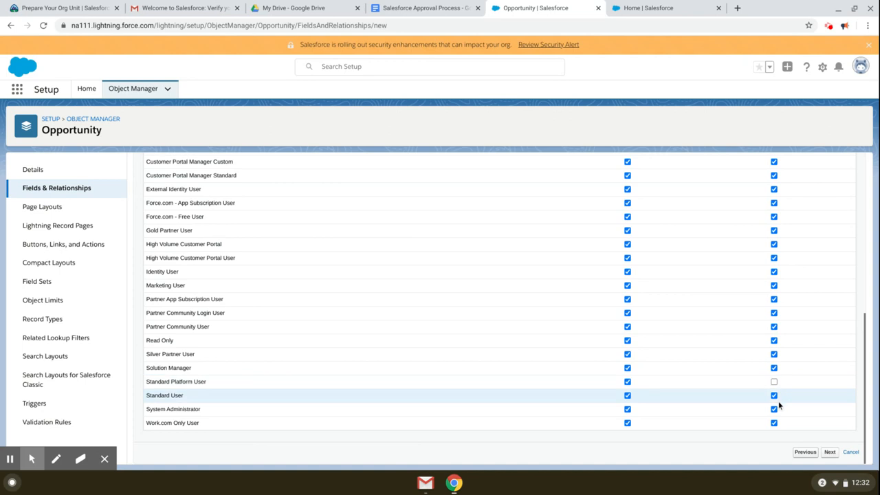
left_click(774, 396)
left_click(774, 409)
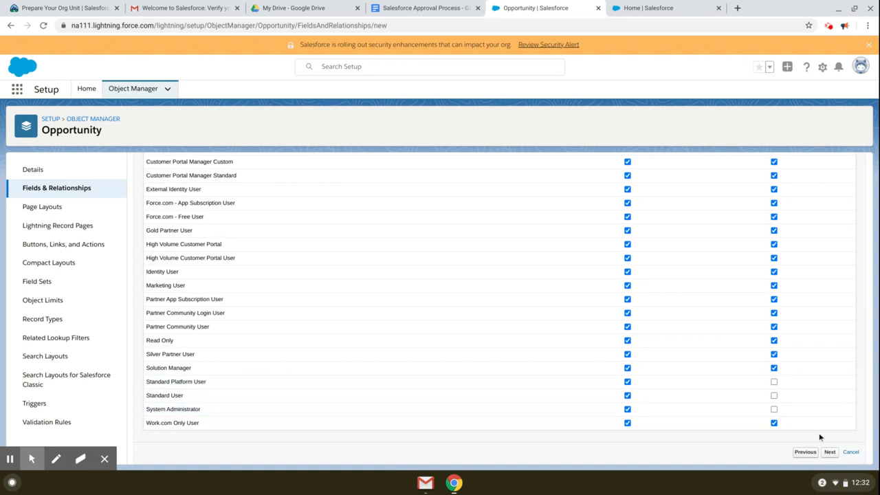
left_click(830, 452)
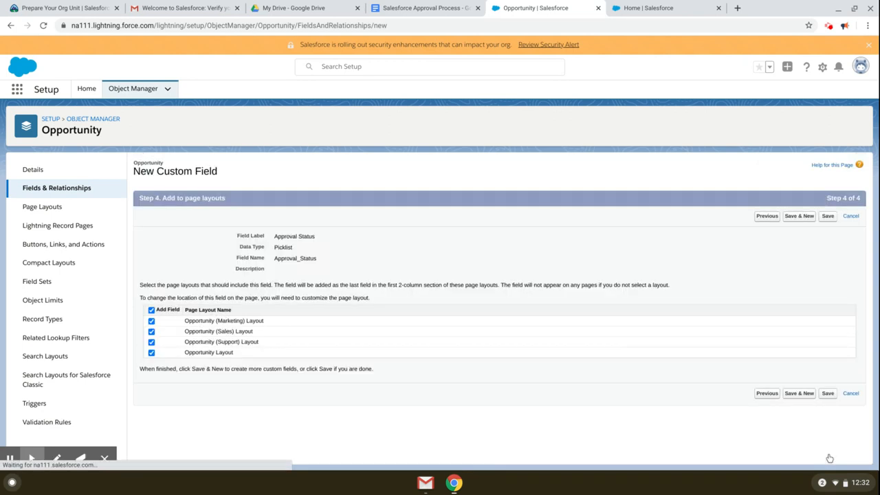
left_click(828, 217)
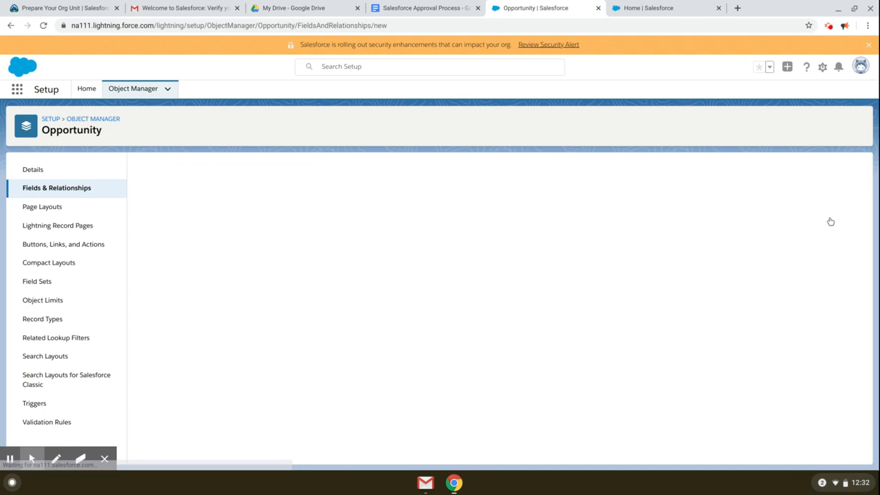
left_click(426, 10)
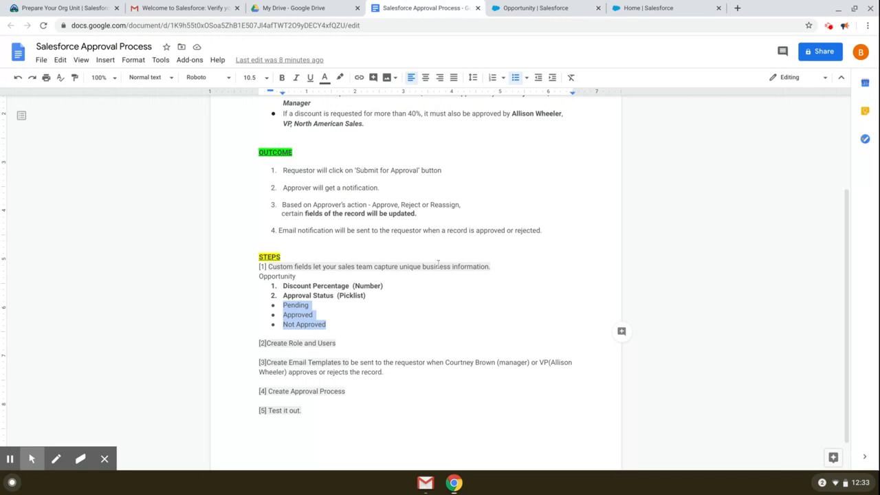
Step: Copy 'Manager' from the plan's USE CASE and switch to the 'Home | Salesforce' tab
left_click_drag(352, 328, 232, 268)
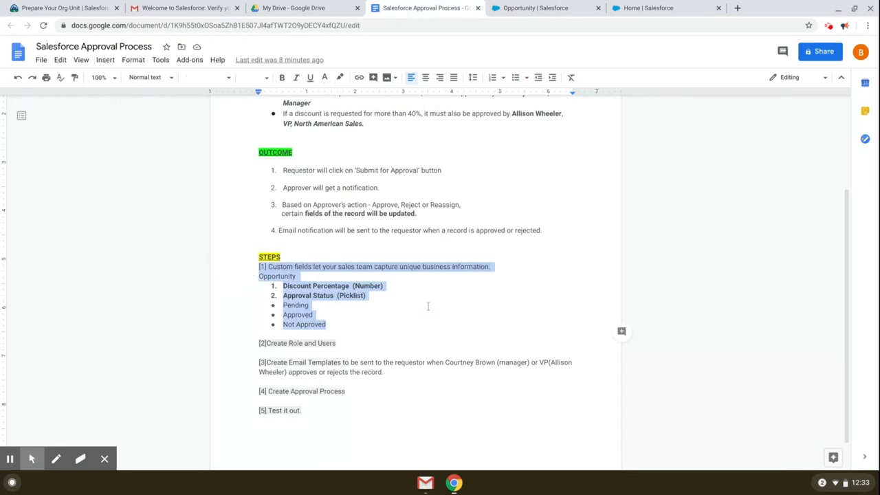
left_click(427, 305)
scroll(429, 310, "down", 1)
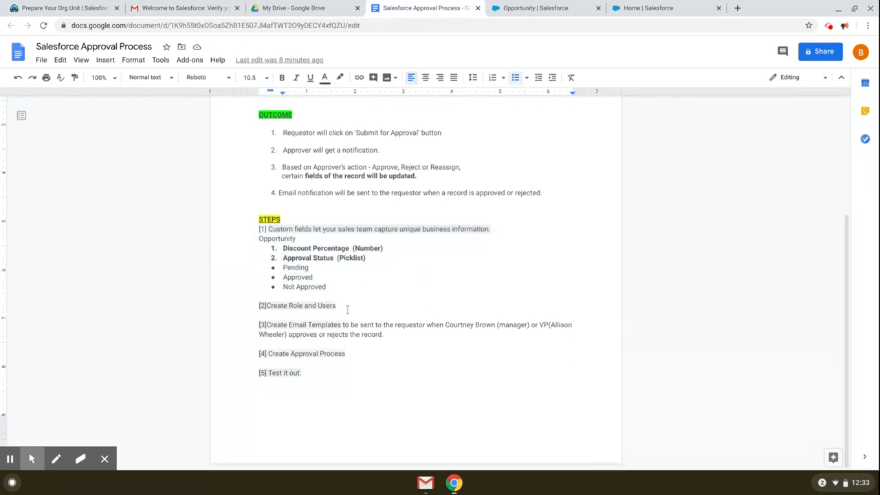
scroll(347, 310, "up", 4)
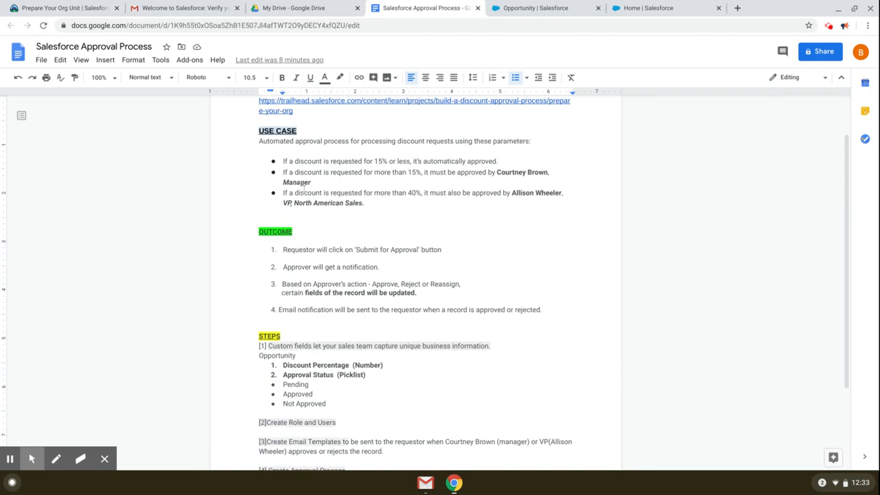
double_click(303, 183)
right_click(303, 184)
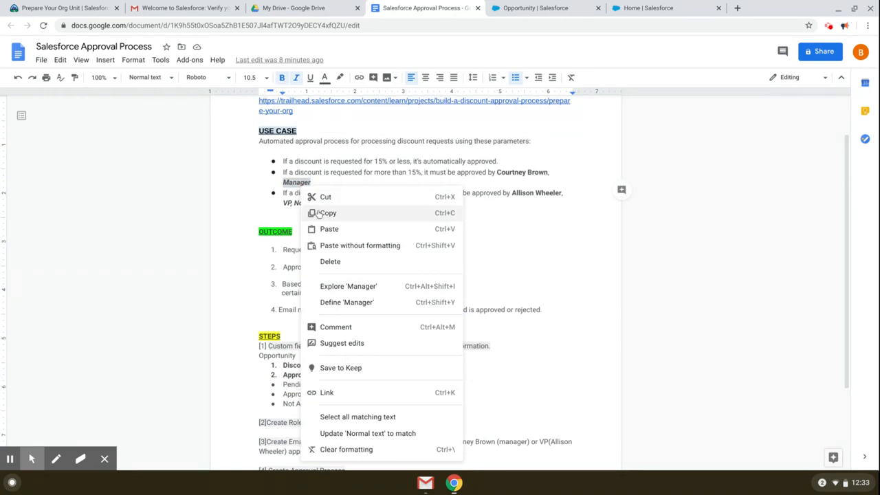
left_click(320, 213)
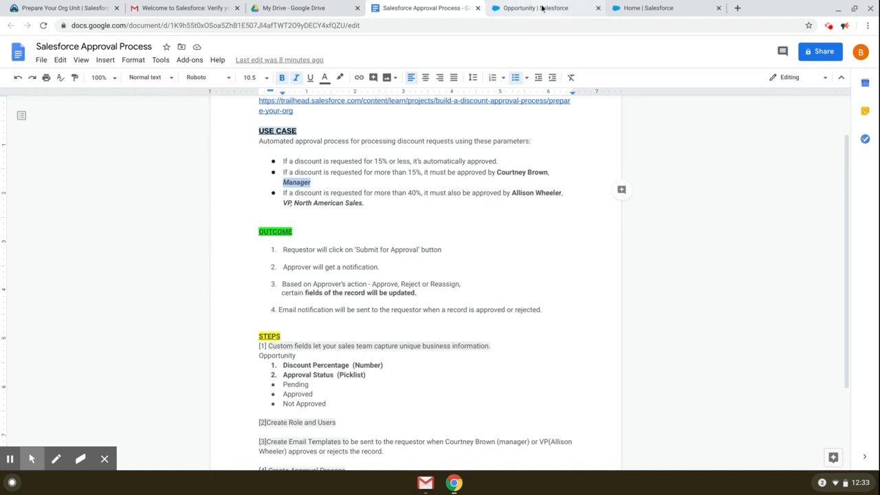
left_click(641, 8)
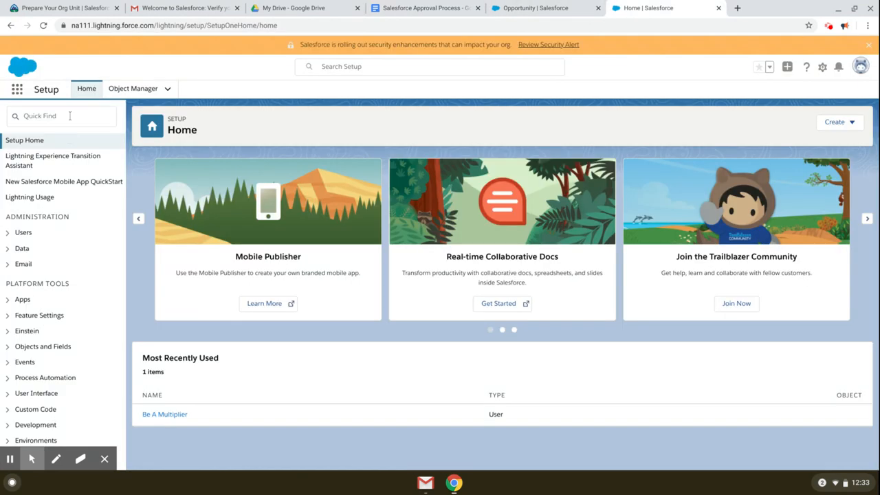
Step: Open Set Up Roles via Quick Find 'role' and expand the full role hierarchy
left_click(69, 115)
type("ro")
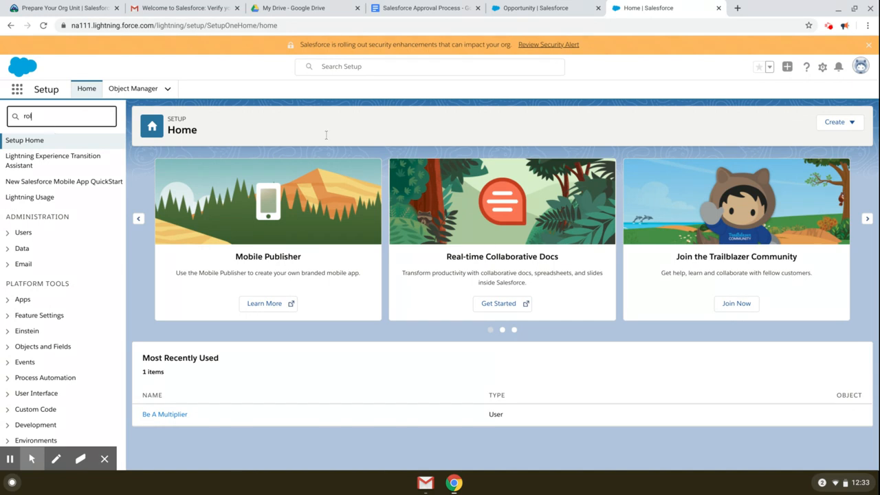
type("le")
left_click(35, 157)
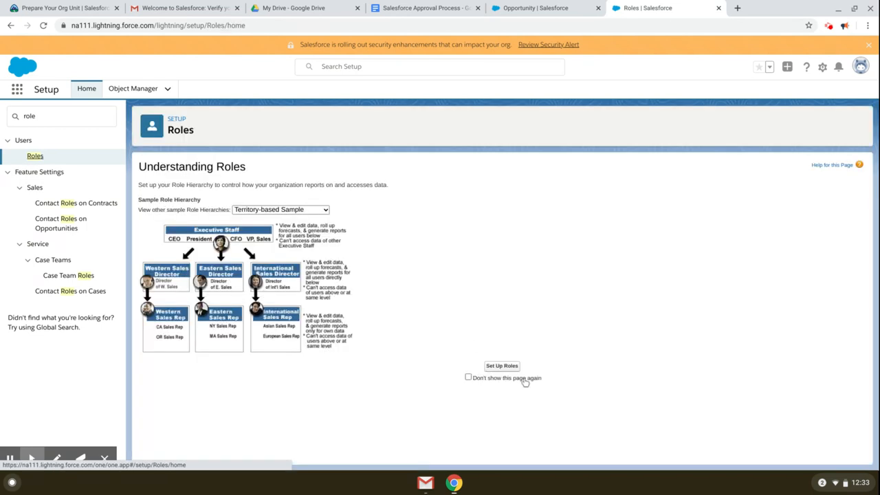
left_click(504, 365)
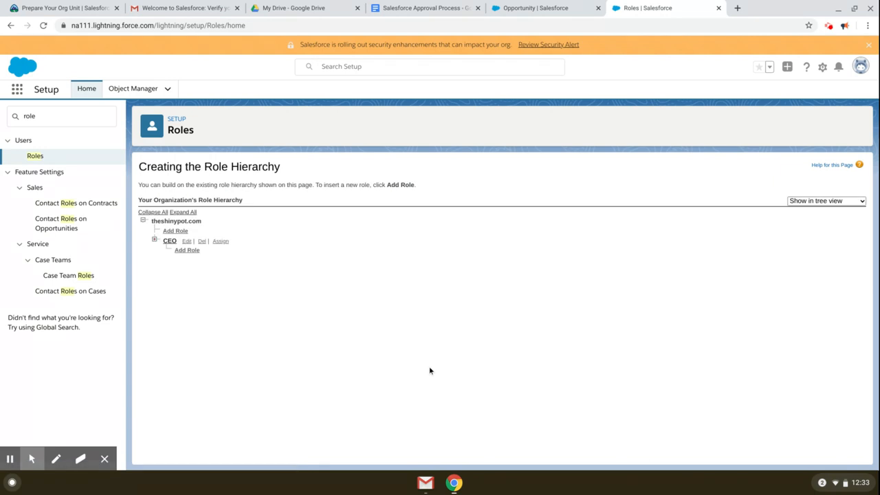
left_click(193, 213)
scroll(470, 335, "down", 3)
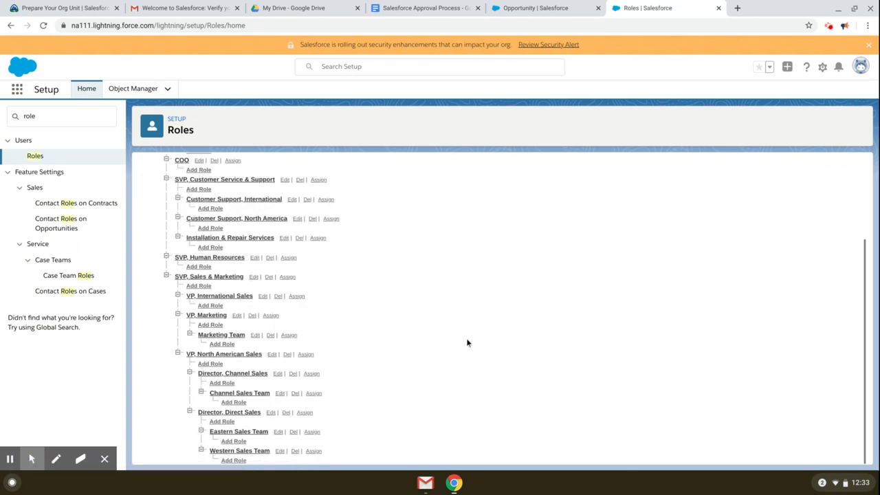
Step: Add a Manager role under VP, North American Sales, save it, and return to the document
left_click(212, 365)
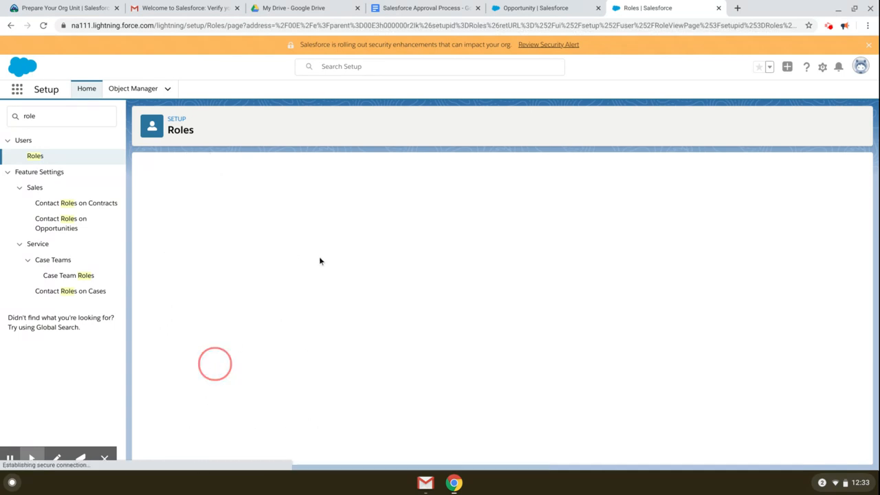
left_click(318, 256)
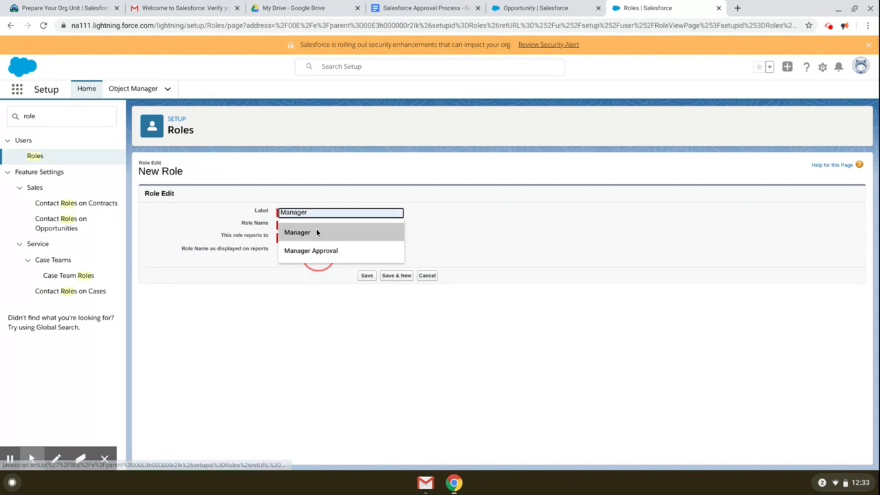
left_click(316, 229)
left_click(366, 275)
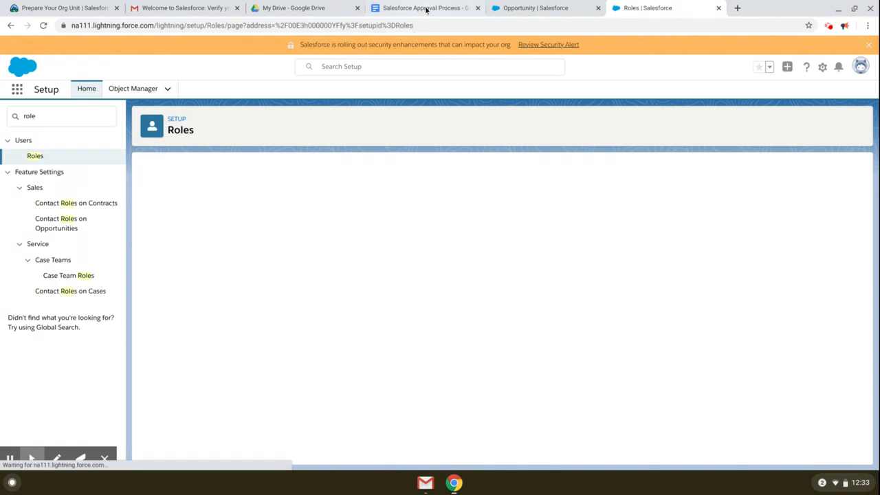
left_click(426, 9)
left_click(457, 236)
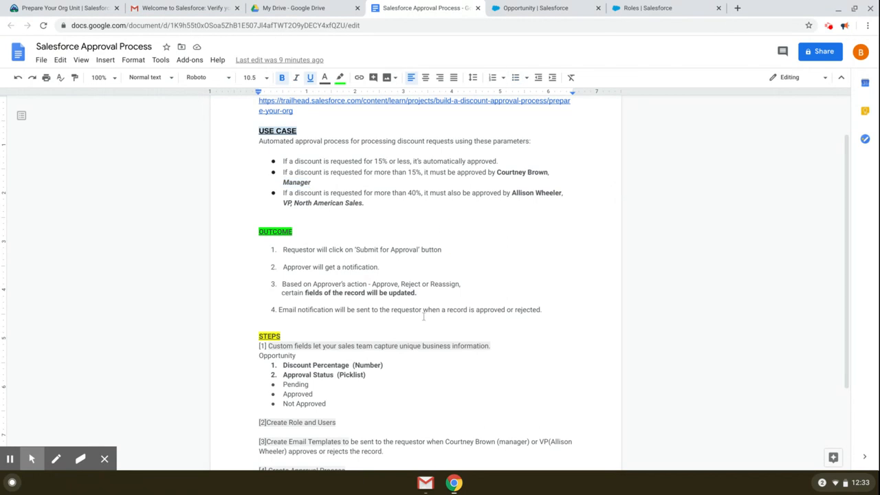
Step: Copy the manager's full name from the USE CASE bullet and return to the Roles page
scroll(404, 381, "down", 1)
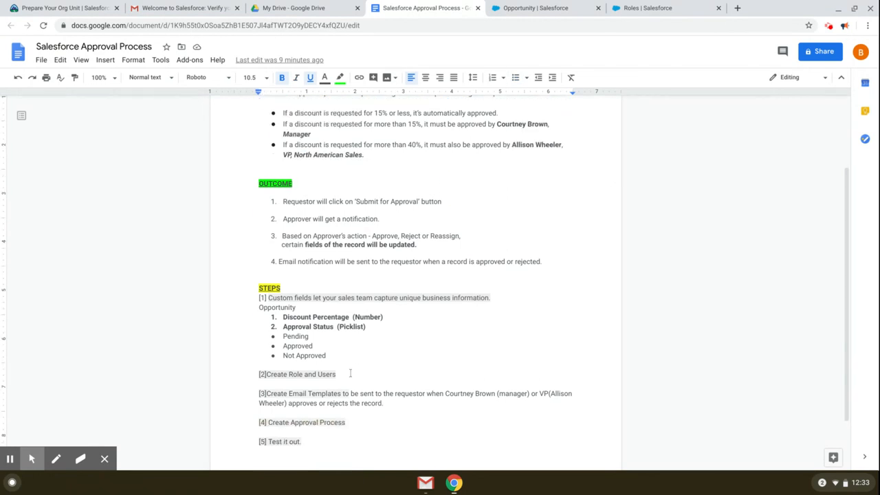
left_click(350, 373)
double_click(324, 375)
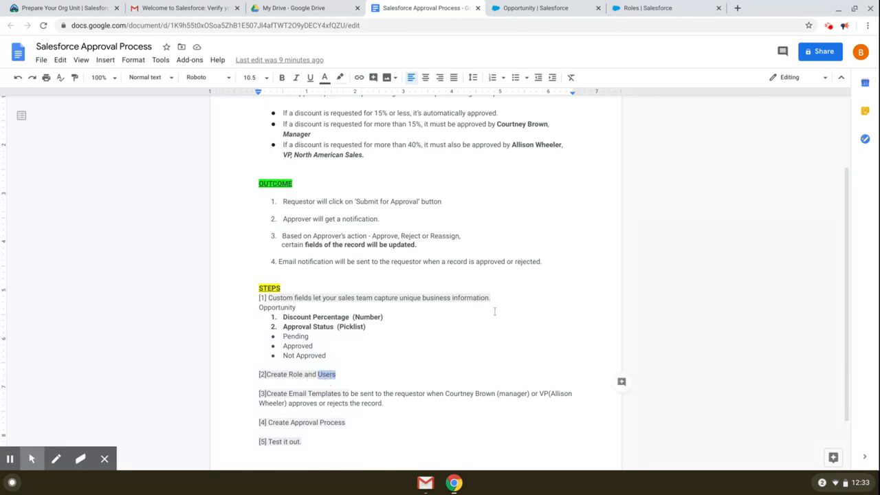
scroll(494, 311, "up", 1)
left_click_drag(498, 151, 545, 153)
right_click(545, 153)
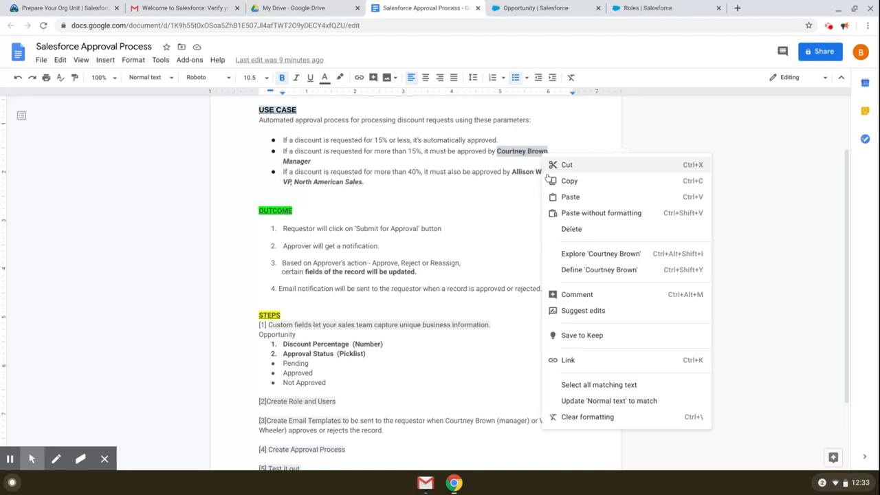
left_click(554, 183)
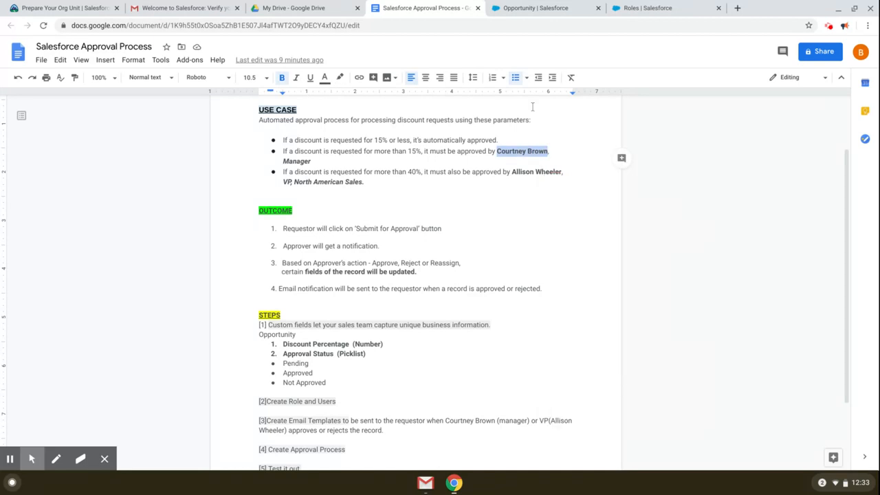
left_click(638, 13)
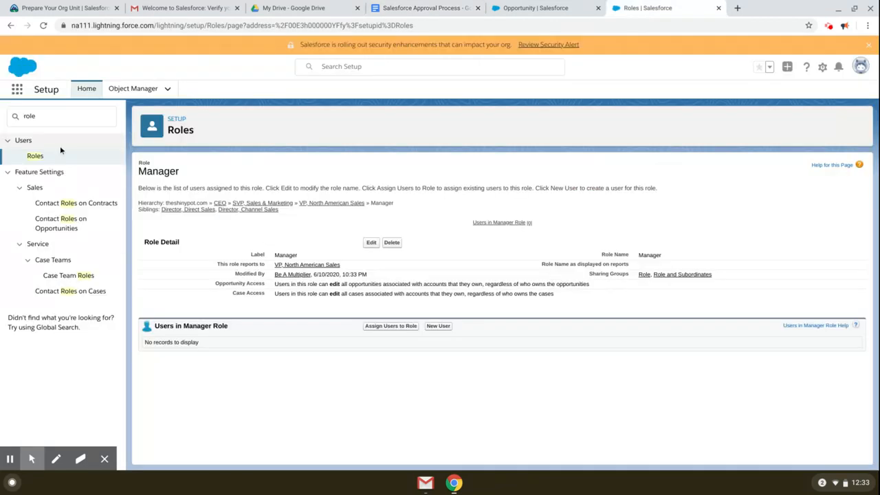
Step: Search Setup for 'u' and go to the Users setup page
left_click_drag(46, 116, 2, 116)
type("u")
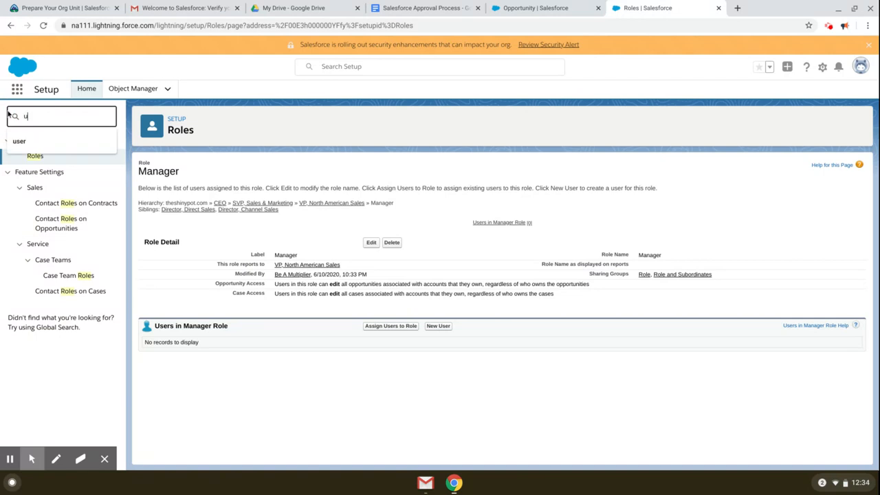
left_click(20, 145)
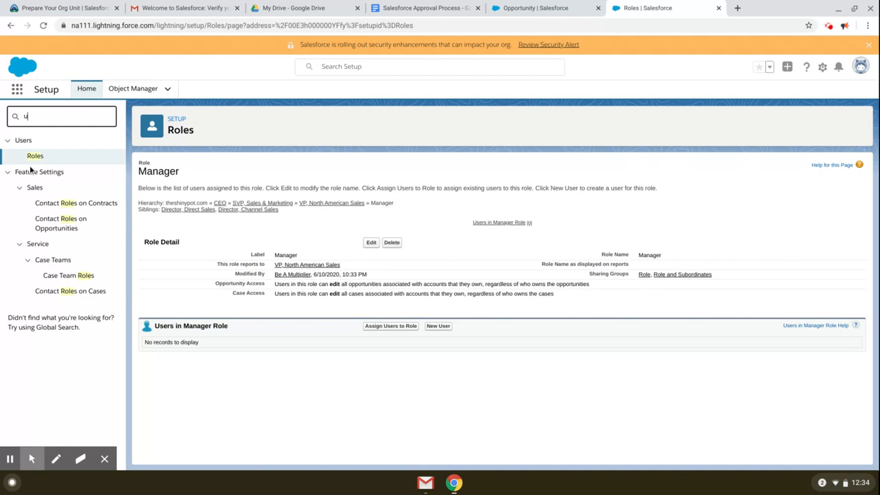
left_click(822, 68)
scroll(26, 166, "down", 1)
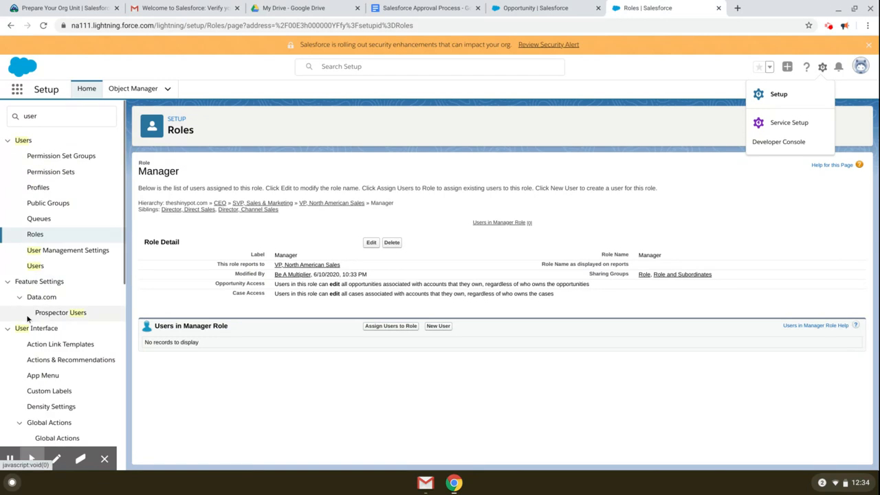
left_click(35, 266)
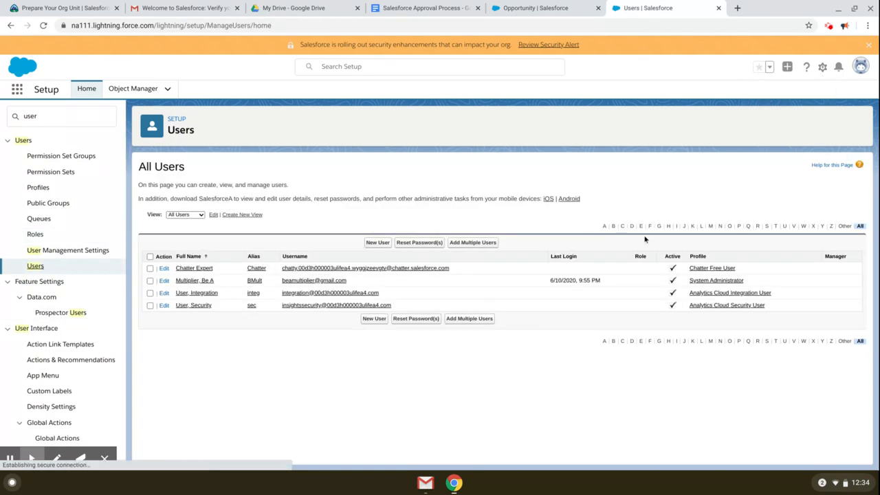
Step: Start a new user and split the pasted manager's name into First Name and Last Name
left_click(376, 242)
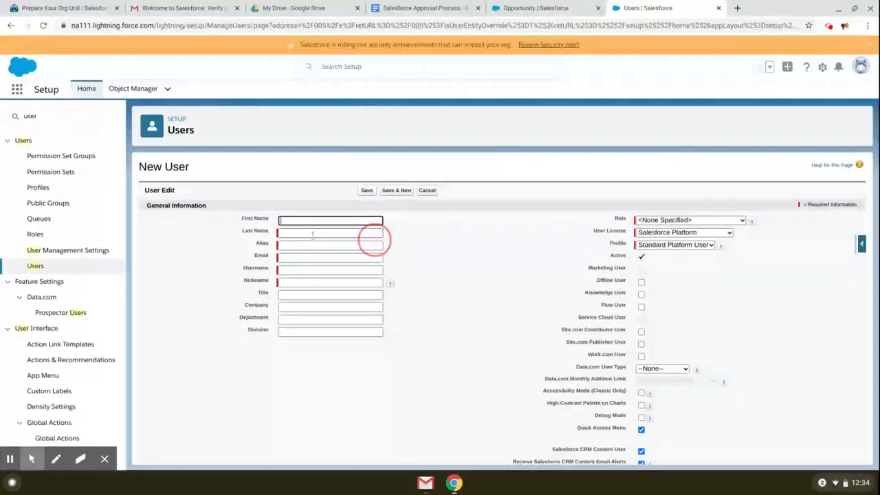
key("ctrl+v")
left_click_drag(310, 220, 329, 220)
key("ctrl+x")
left_click(302, 232)
key("ctrl+v")
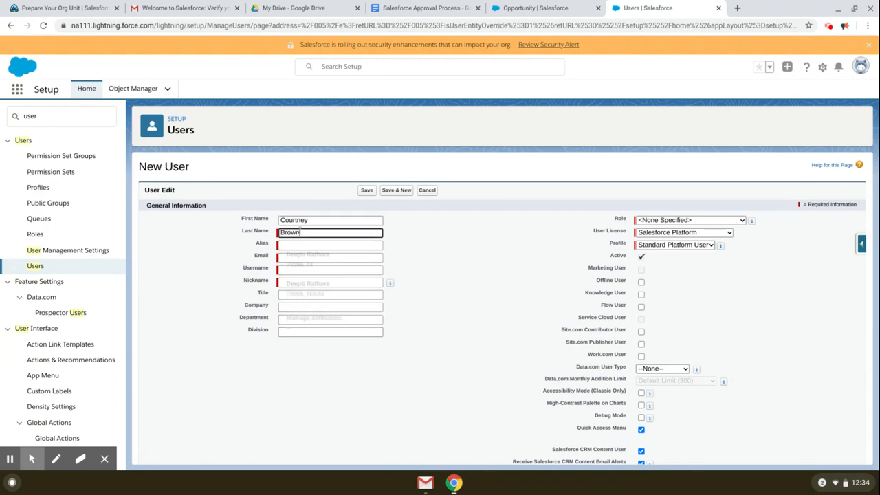
Step: Fill in the manager's email and adjust the end of the username
left_click(295, 257)
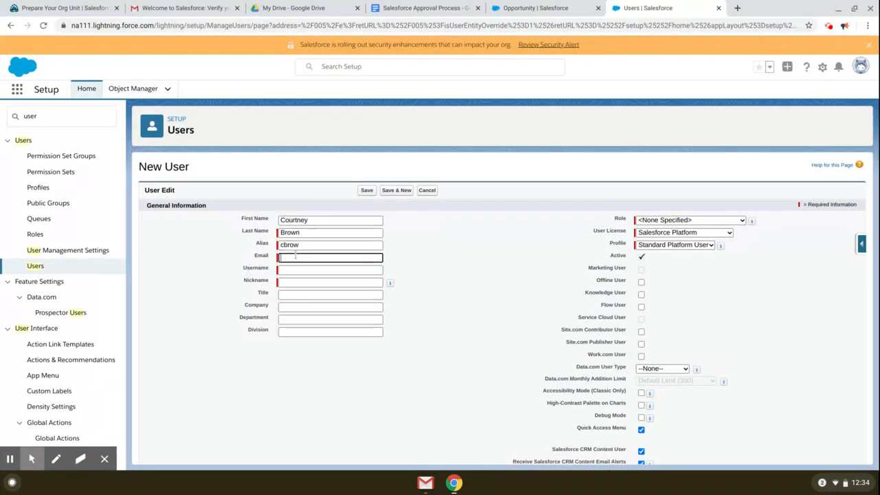
scroll(393, 285, "down", 3)
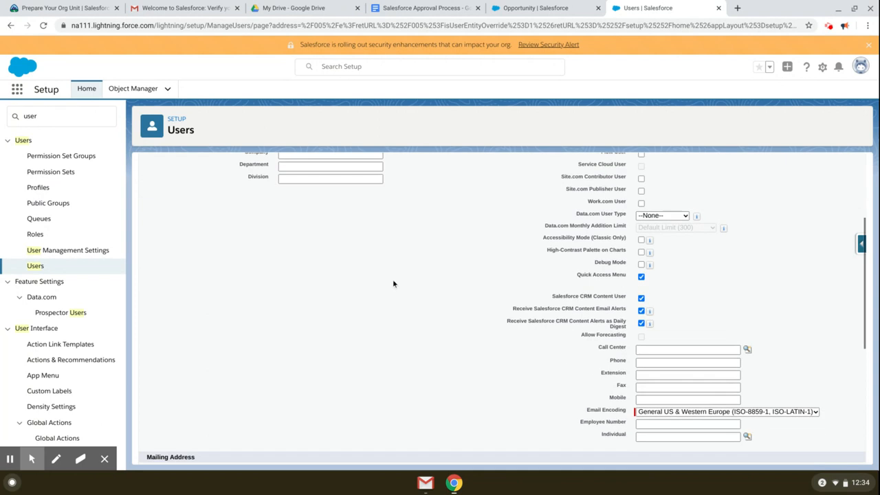
scroll(394, 283, "up", 2)
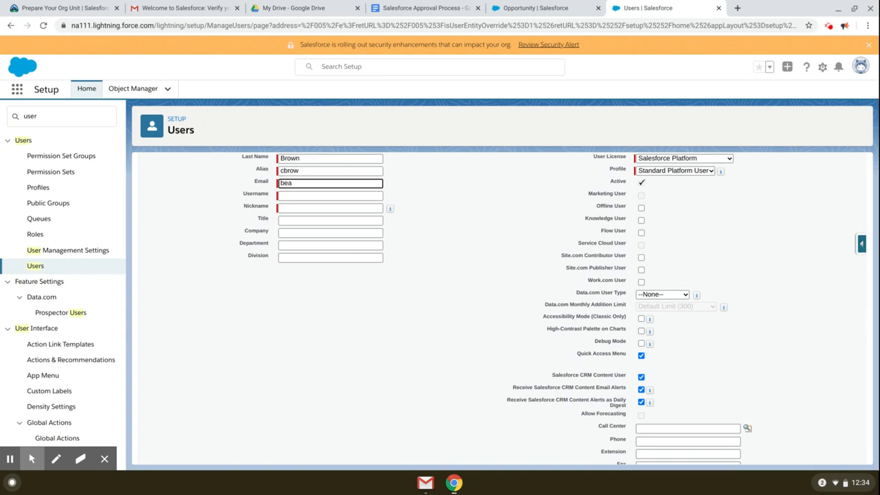
key("Tab")
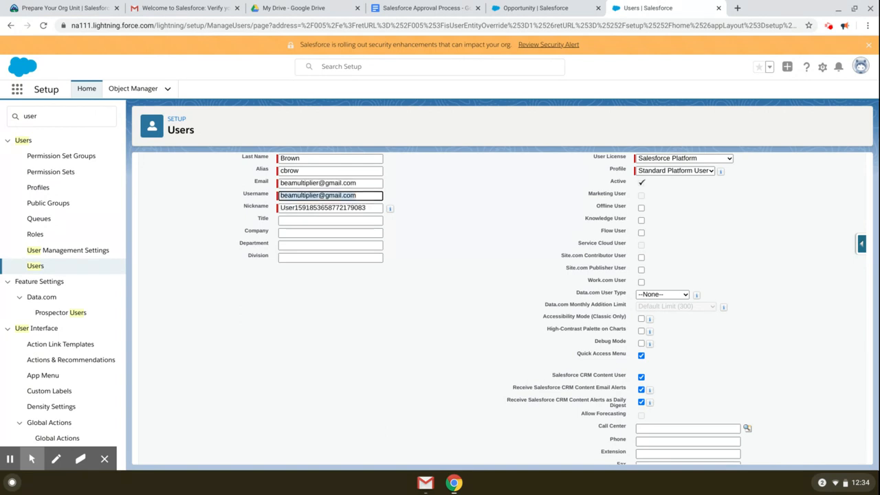
key("Right")
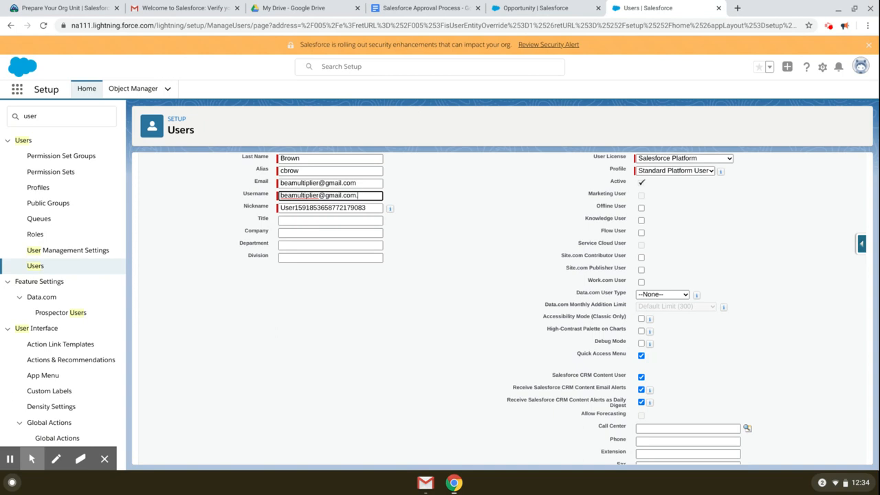
type(".courtnet")
key("BackSpace")
type("y")
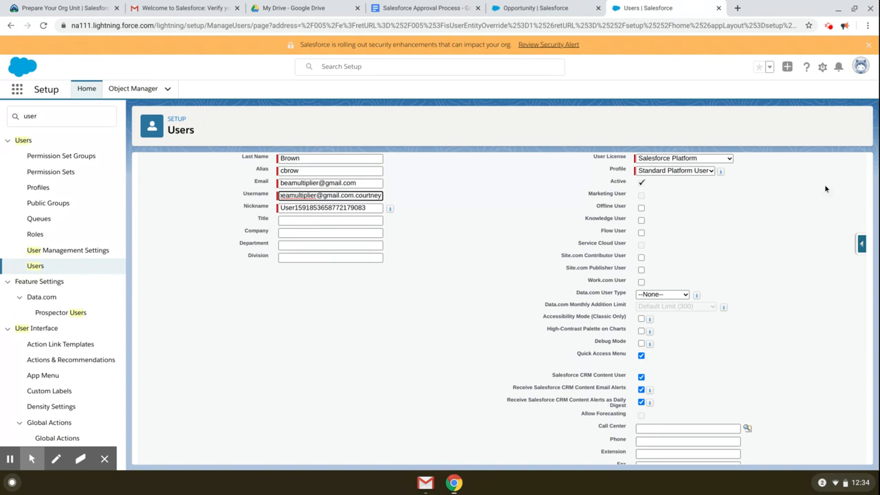
scroll(767, 239, "up", 1)
Step: Give the user the Manager role, Salesforce licence and Standard User profile, save, and return to the plan
left_click(715, 221)
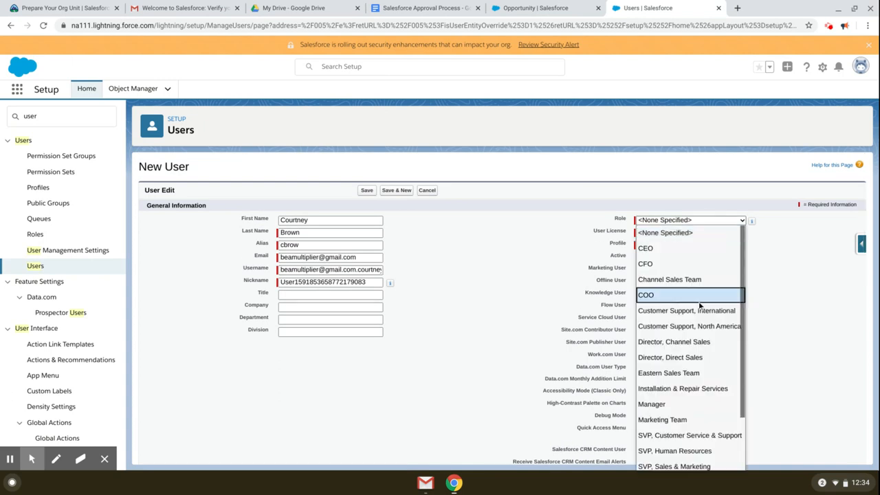
scroll(699, 304, "down", 2)
left_click(677, 337)
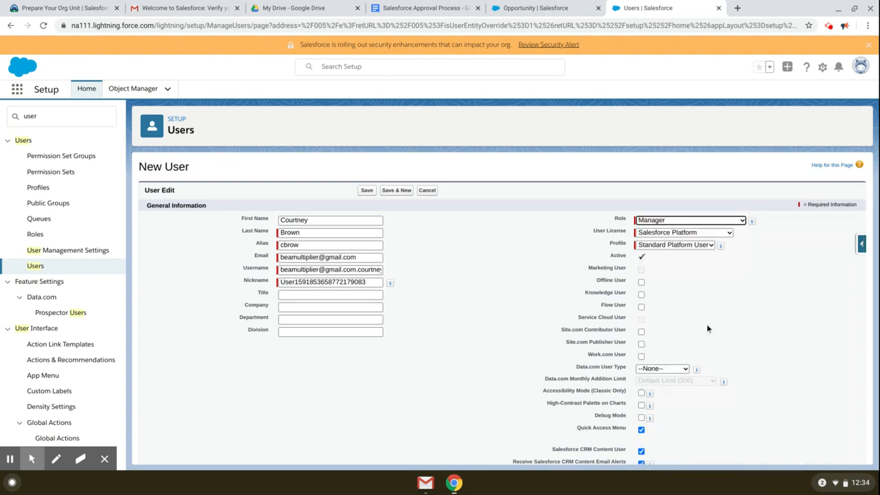
left_click(712, 232)
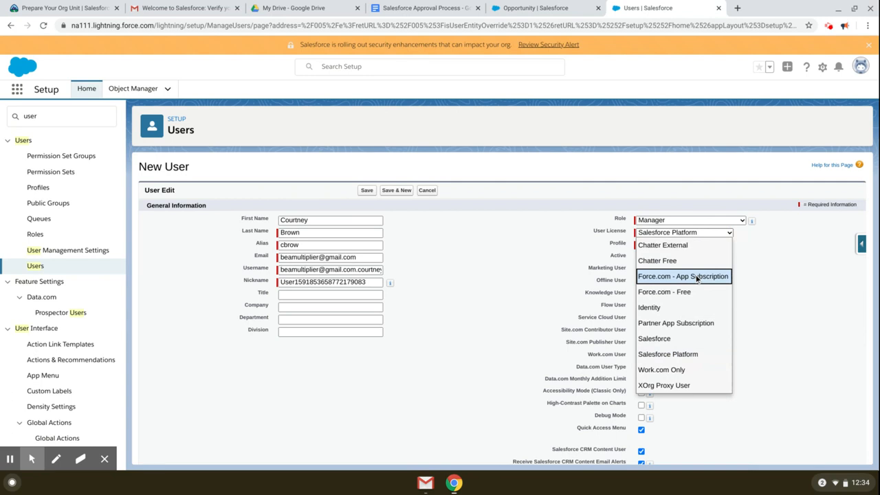
left_click(692, 340)
left_click(681, 248)
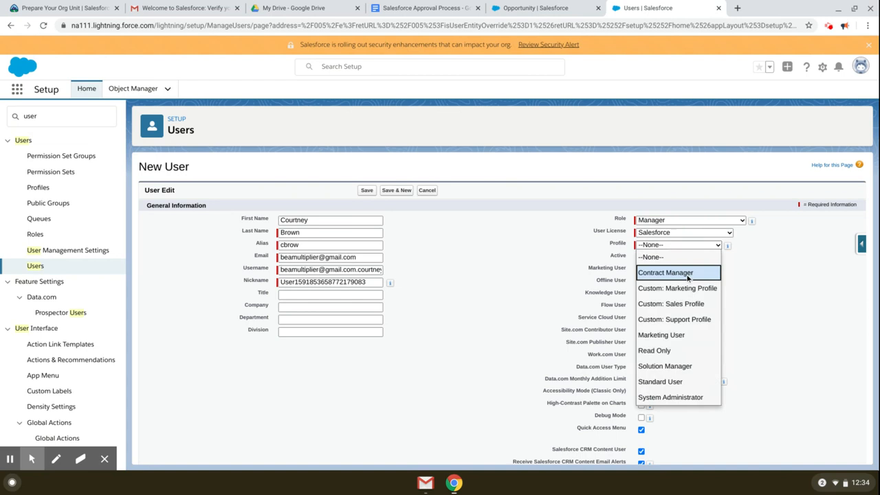
left_click(681, 380)
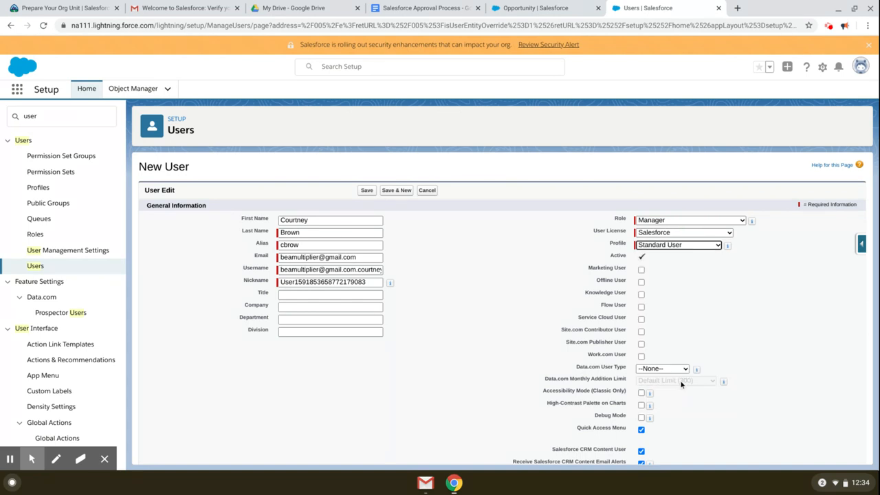
left_click(368, 191)
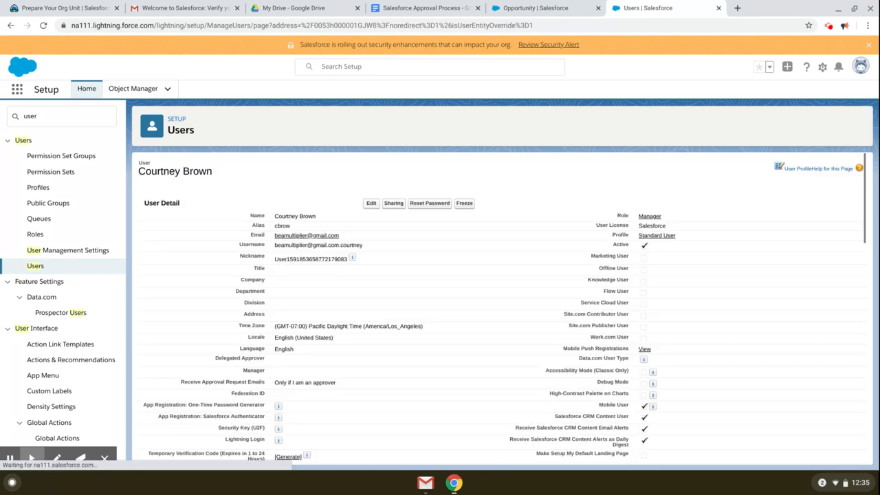
left_click(408, 8)
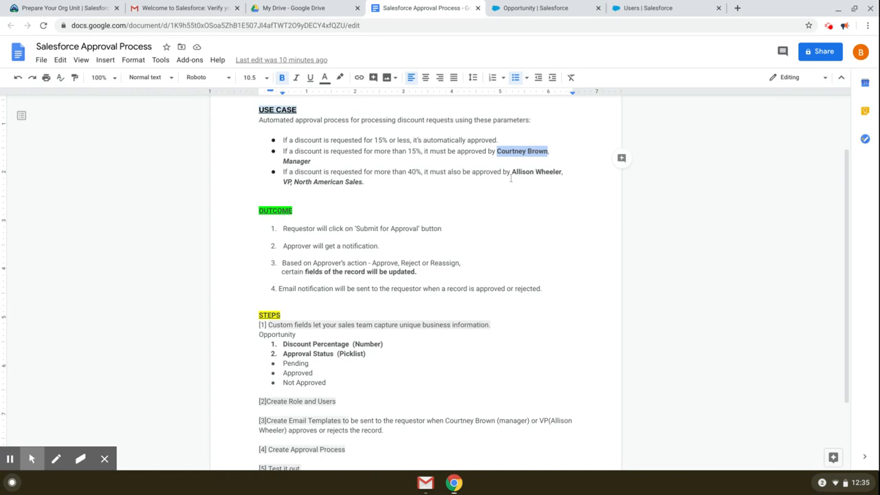
Step: Check the second approver's name and role in the plan, then return to the Users list
double_click(526, 173)
left_click_drag(280, 183, 364, 182)
left_click(535, 9)
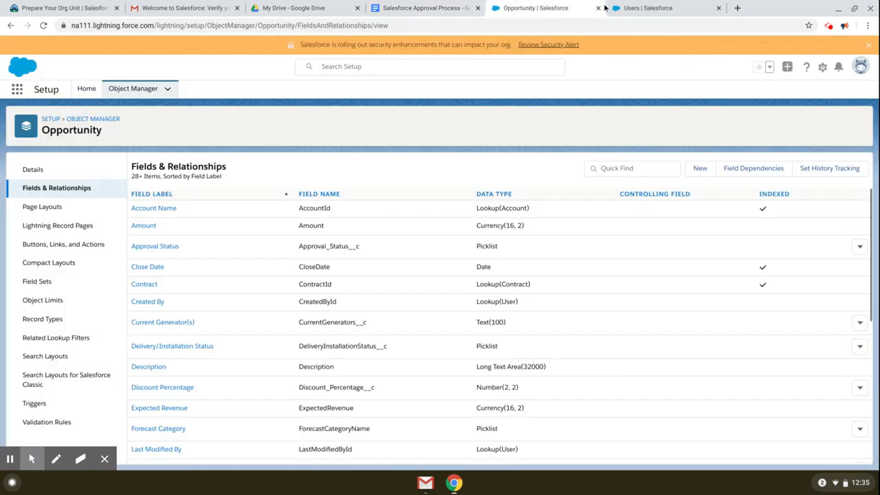
left_click(639, 8)
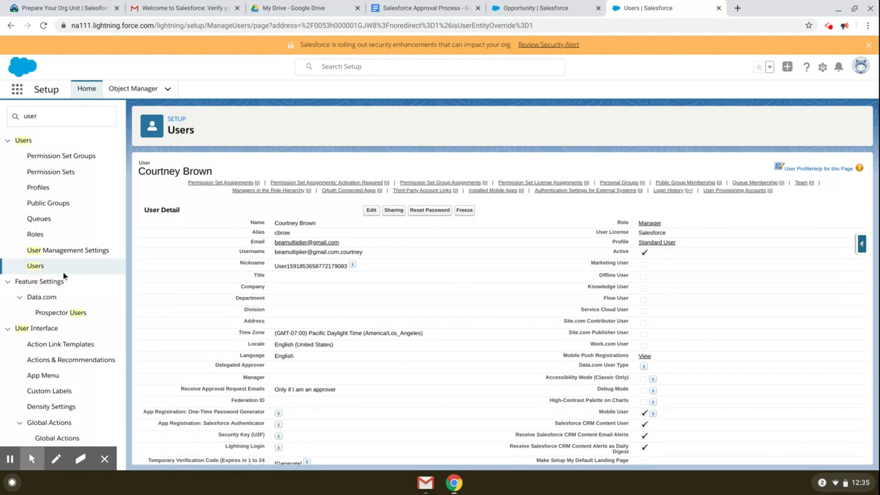
left_click(35, 267)
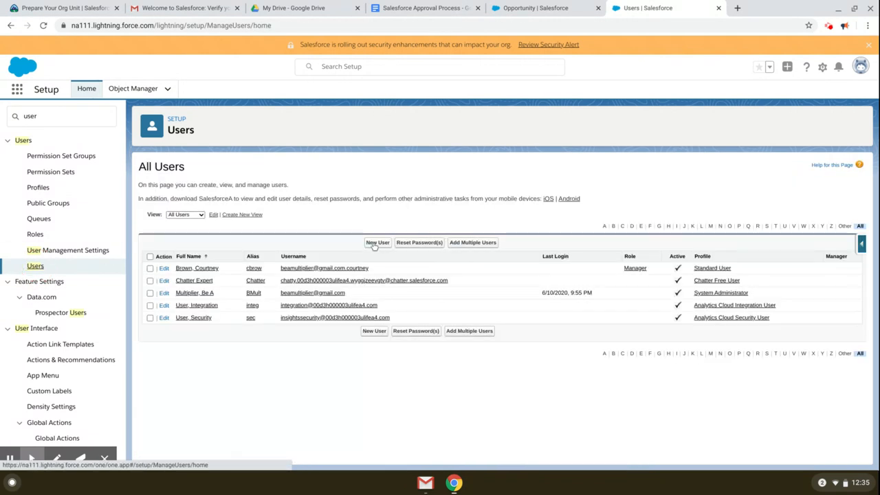
Step: Save a new user with Salesforce Platform licence and VP, North American Sales role, then return to the plan
left_click(375, 243)
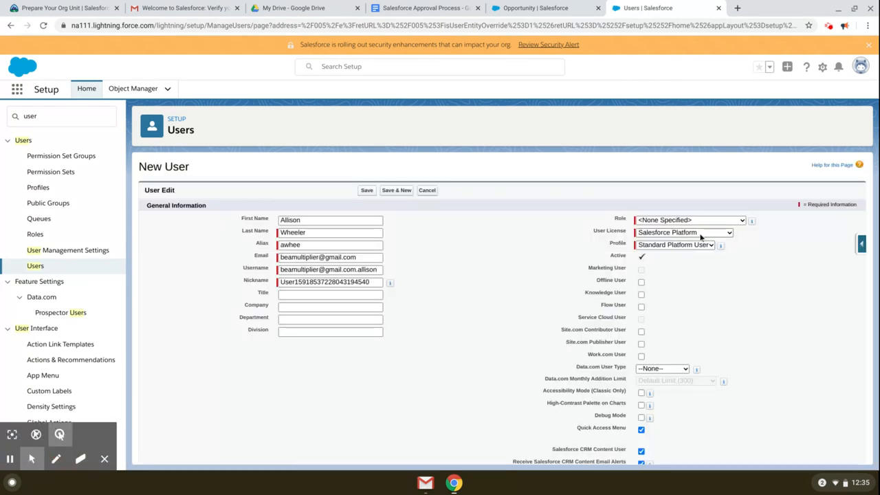
left_click(702, 234)
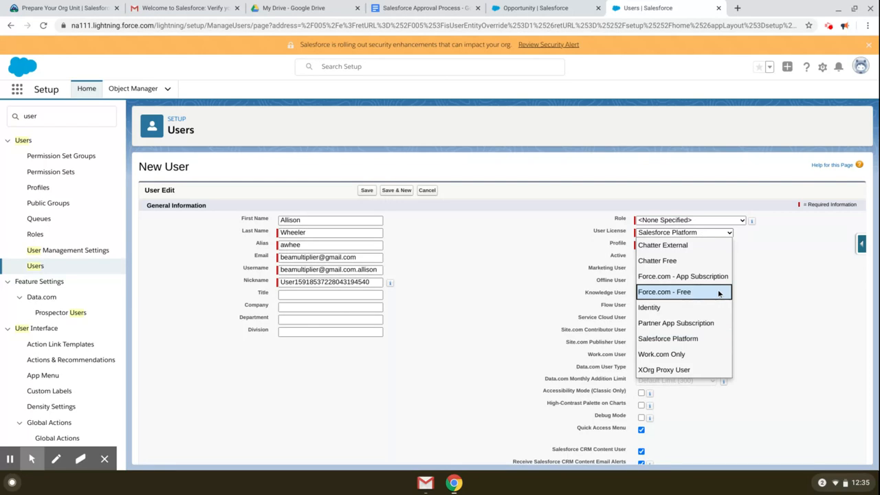
left_click(694, 338)
left_click(708, 221)
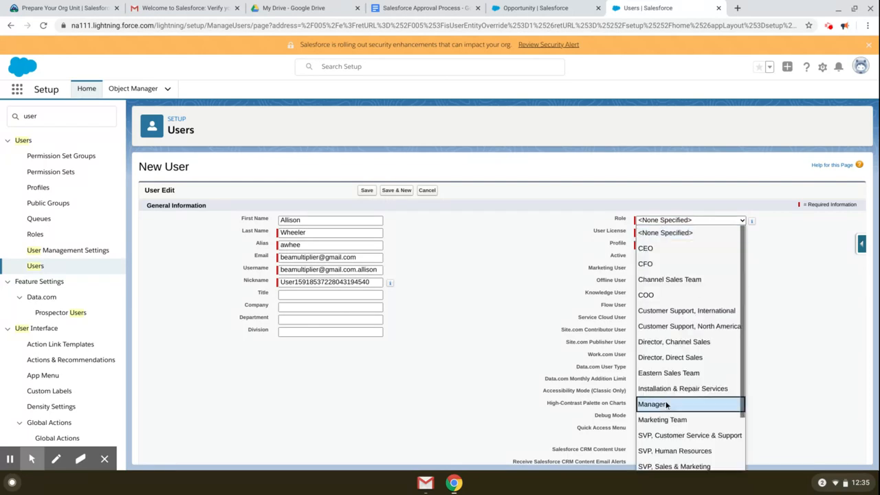
scroll(687, 413, "down", 2)
left_click(688, 446)
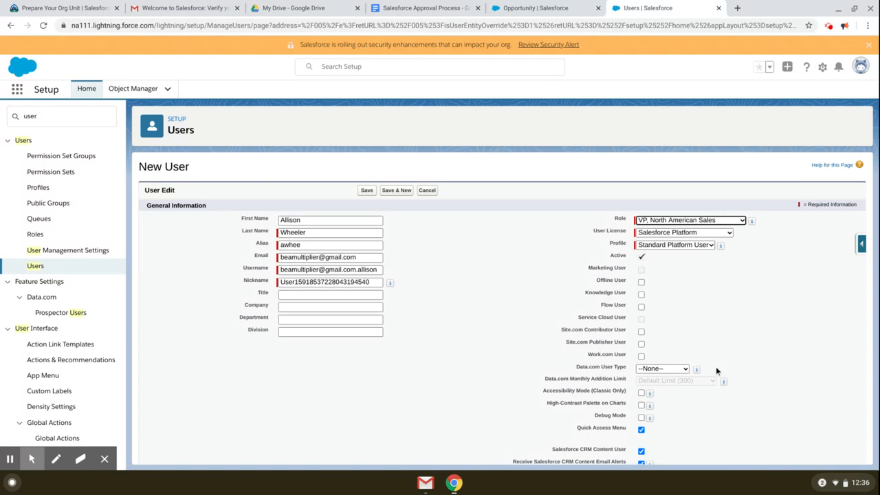
left_click(741, 313)
left_click(367, 192)
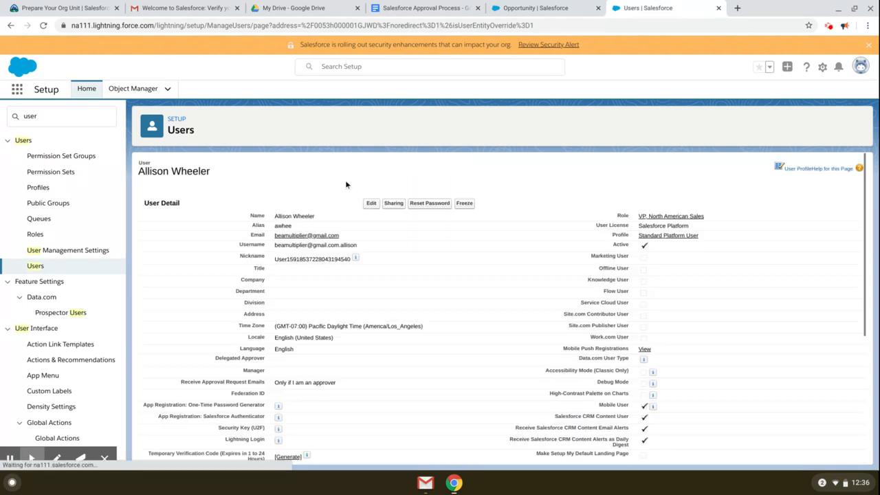
left_click(35, 266)
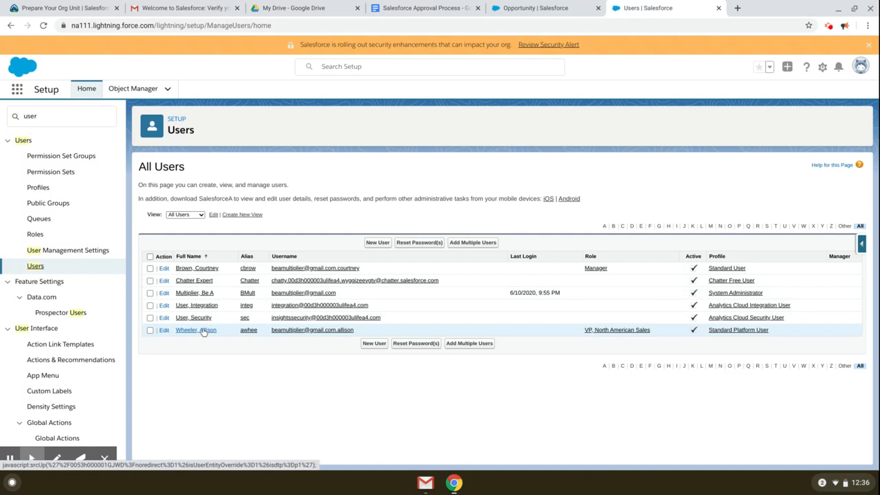
left_click(433, 7)
Step: Highlight the plan's email templates step [3], then go back to the Salesforce Users tab
scroll(434, 192, "down", 3)
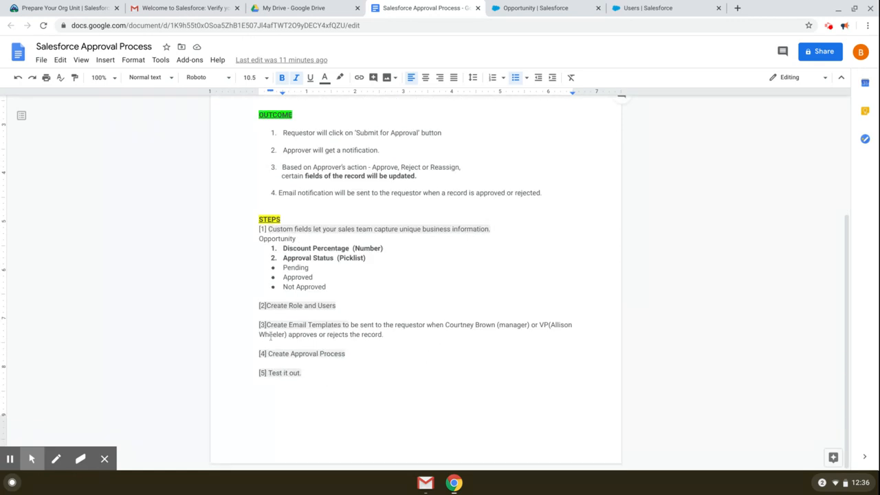
left_click_drag(267, 326, 380, 343)
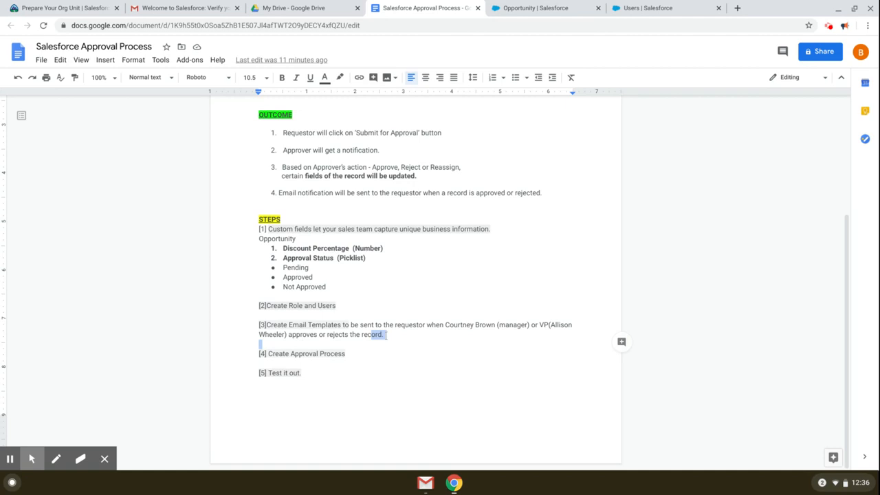
left_click(677, 9)
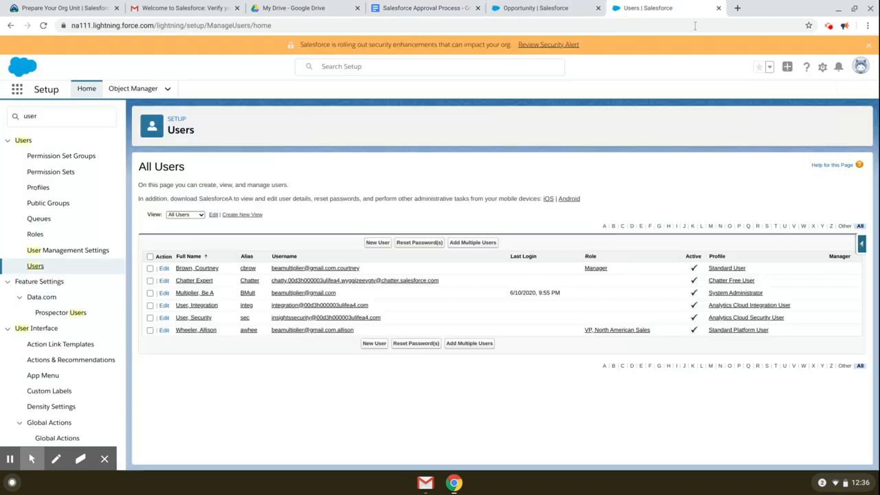
Step: Open Setup from the gear menu and reach Classic Email Templates via Quick Find 'cla'
left_click(822, 66)
left_click(798, 94)
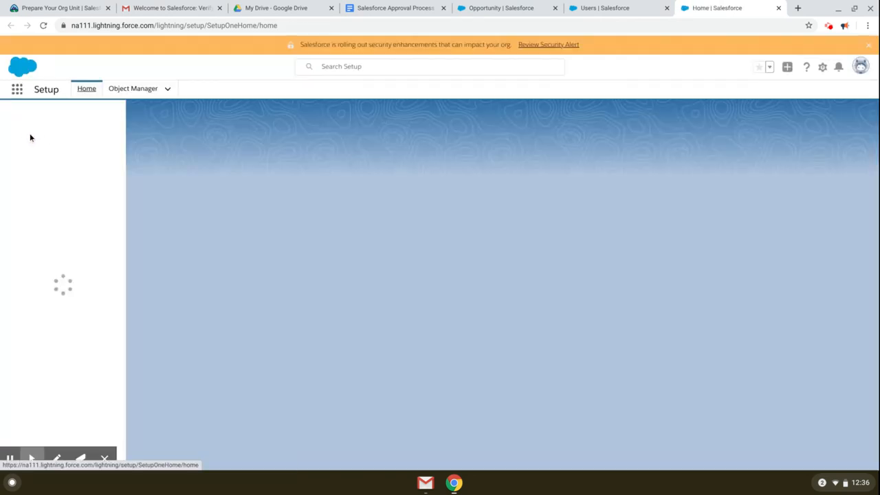
left_click(69, 118)
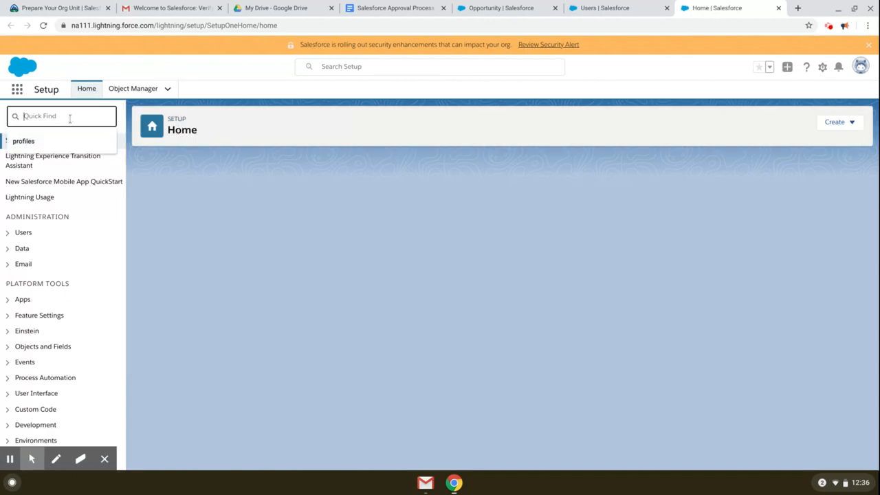
type("cla")
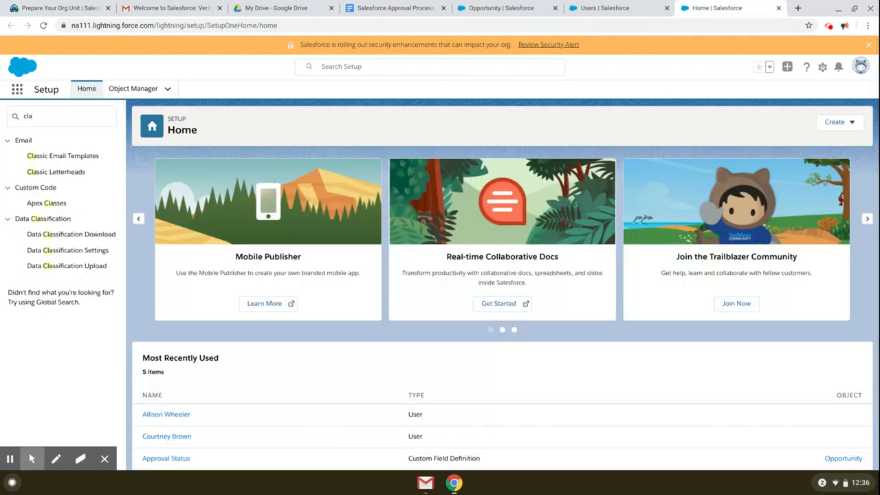
left_click(77, 157)
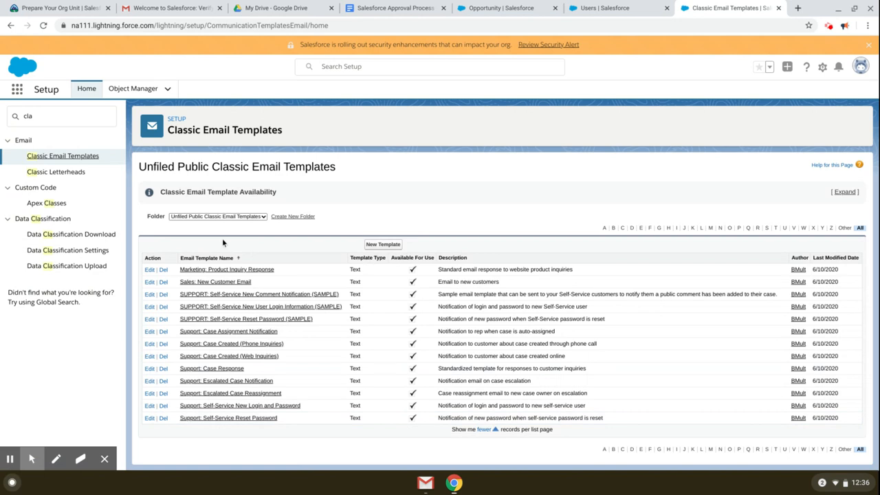
Step: Save a new template folder 'Discount Request Responses' with Read/Write public folder access
left_click(292, 217)
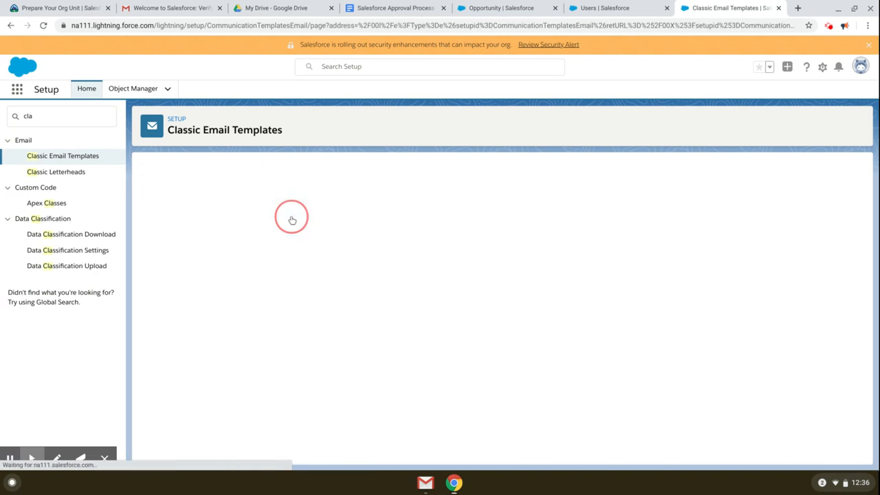
type("Discount Request Responses")
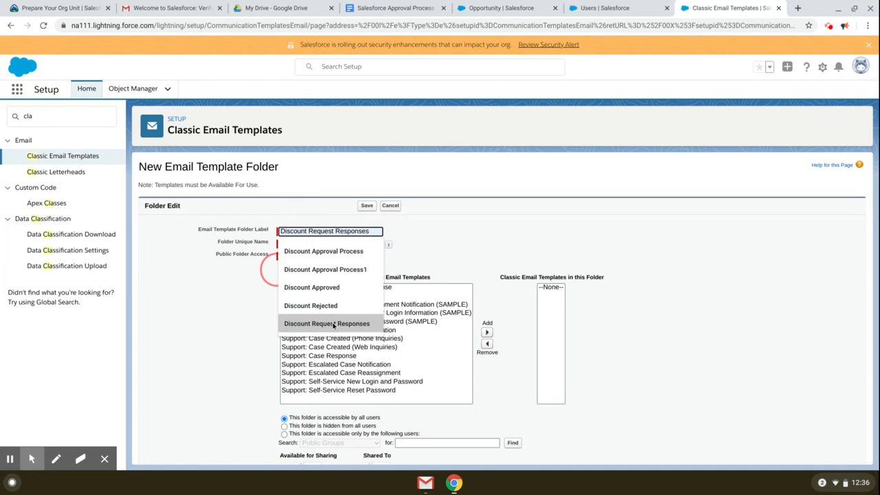
left_click(327, 323)
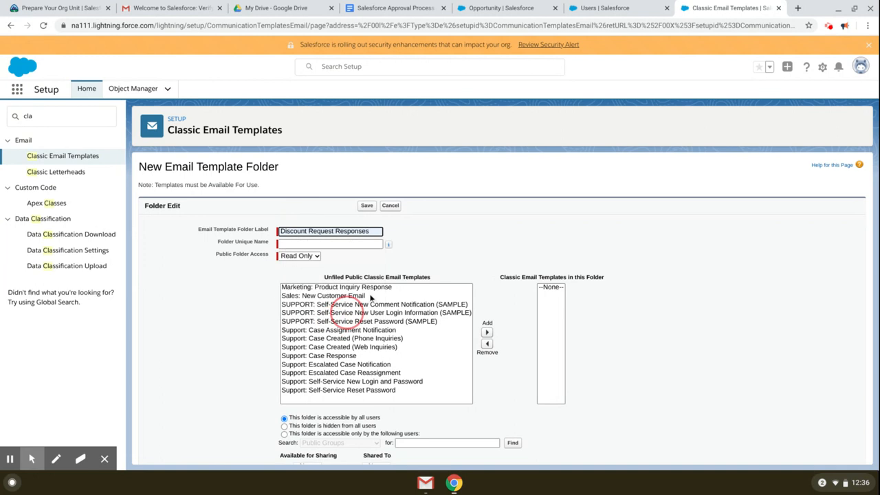
left_click(299, 256)
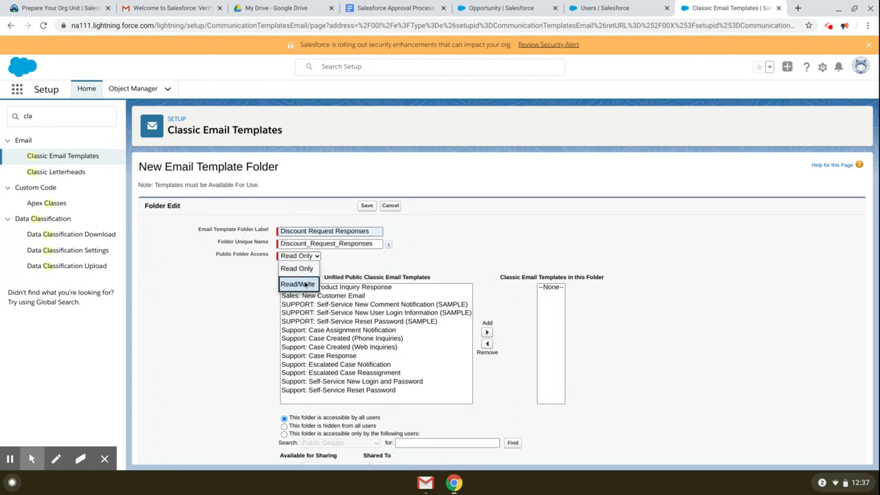
left_click(296, 284)
scroll(440, 271, "down", 2)
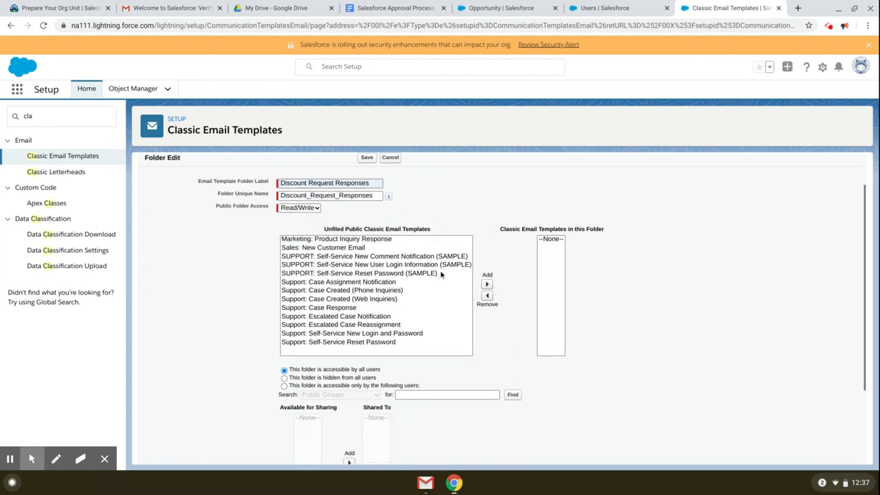
scroll(492, 300, "down", 3)
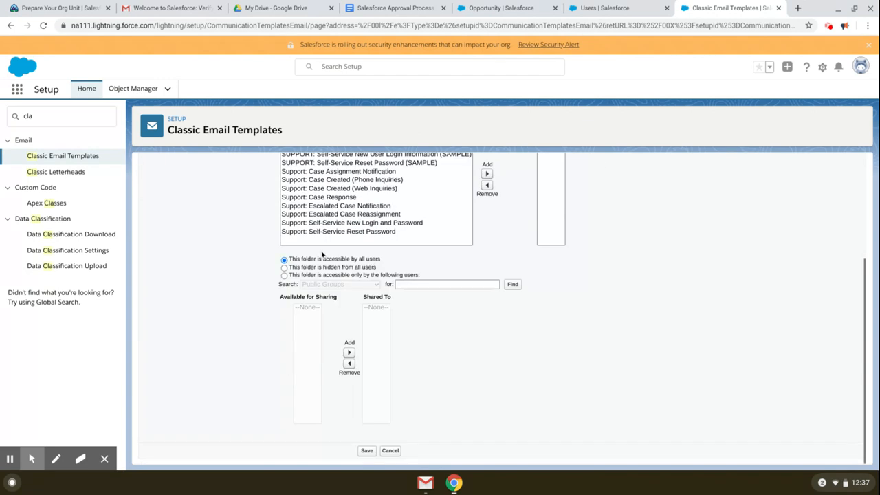
left_click(367, 451)
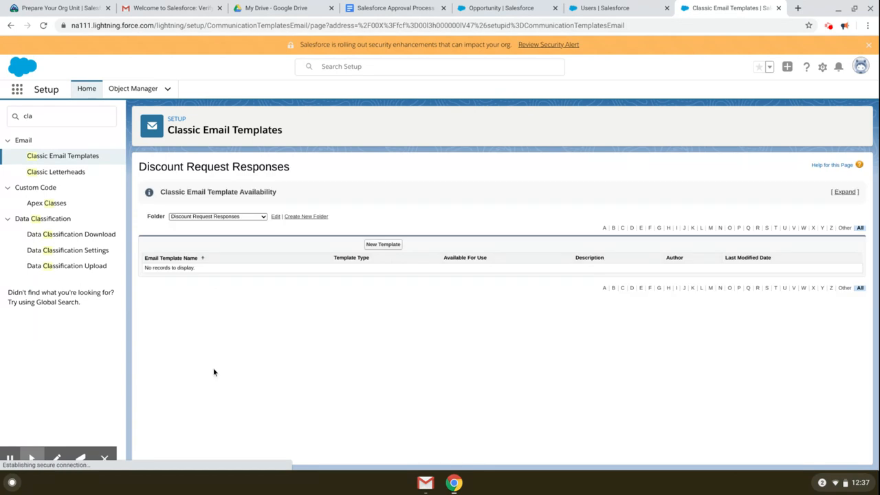
Step: Start a new Text email template in the folder
left_click(387, 246)
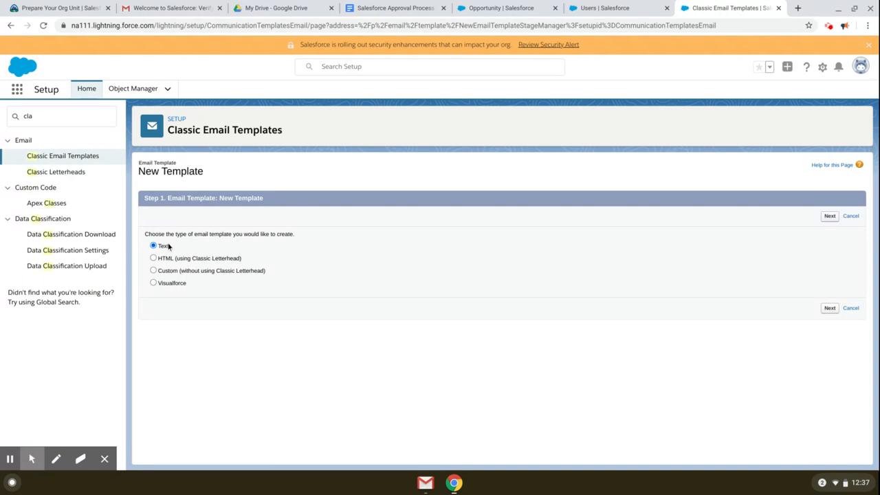
left_click_drag(185, 235, 233, 234)
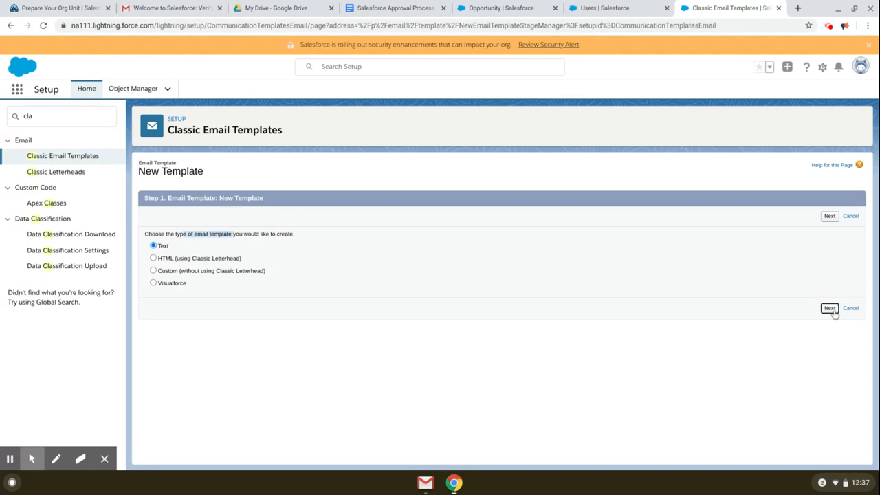
left_click(830, 308)
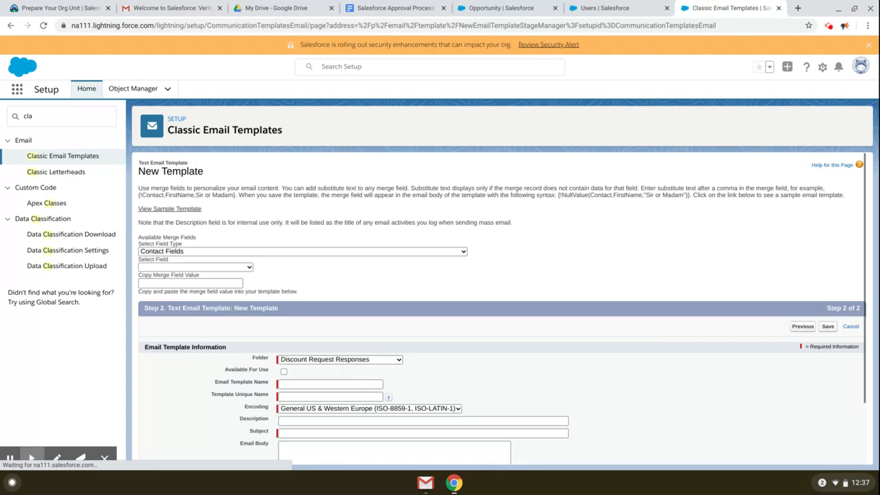
scroll(369, 371, "down", 1)
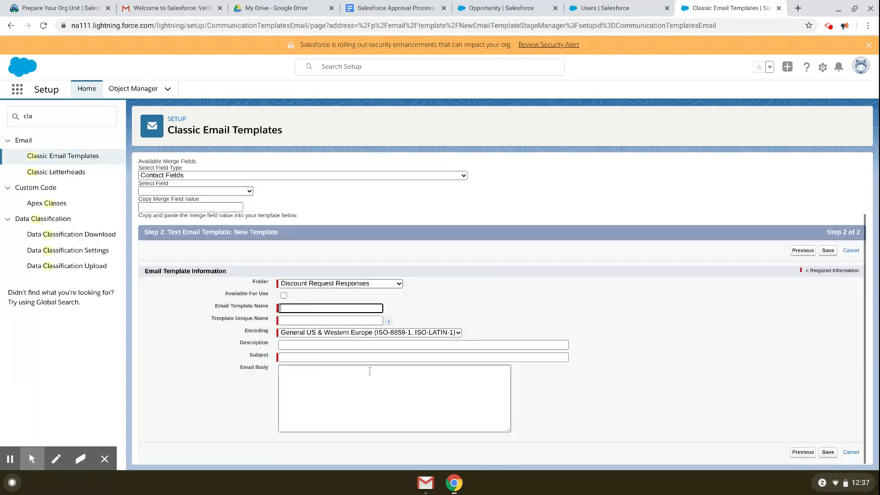
Step: Make it available for use, named Approve Opportunity Discount, with approval description and subject 'Your discount request was approved.'
left_click(283, 295)
left_click(307, 310)
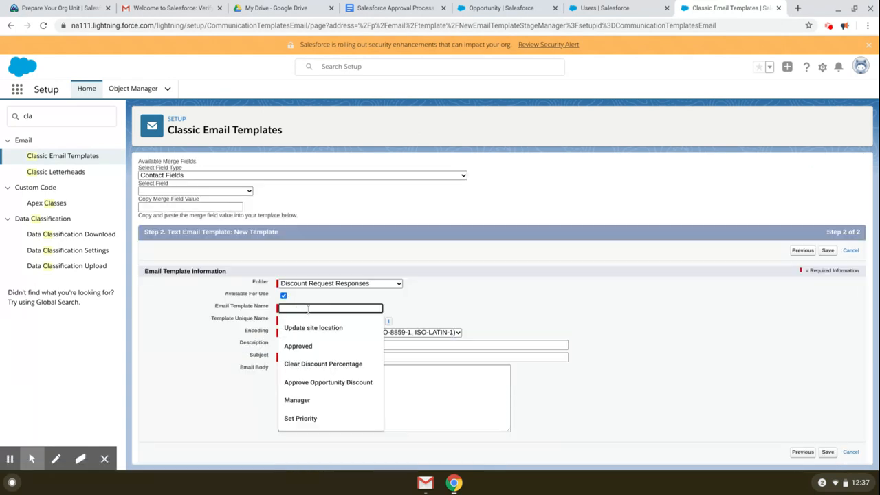
left_click(329, 382)
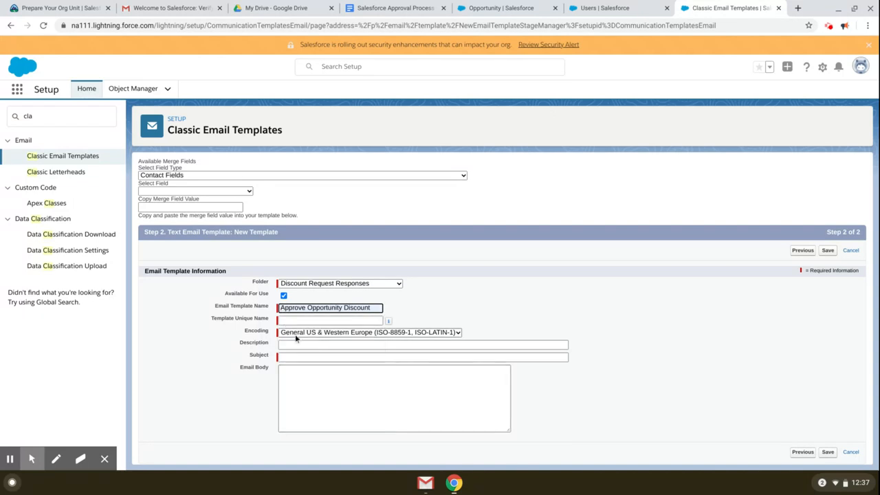
left_click(299, 320)
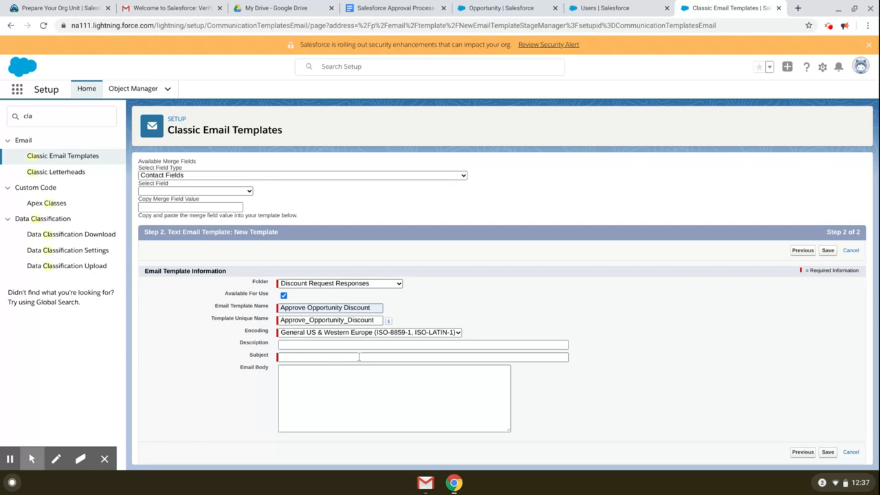
left_click(341, 345)
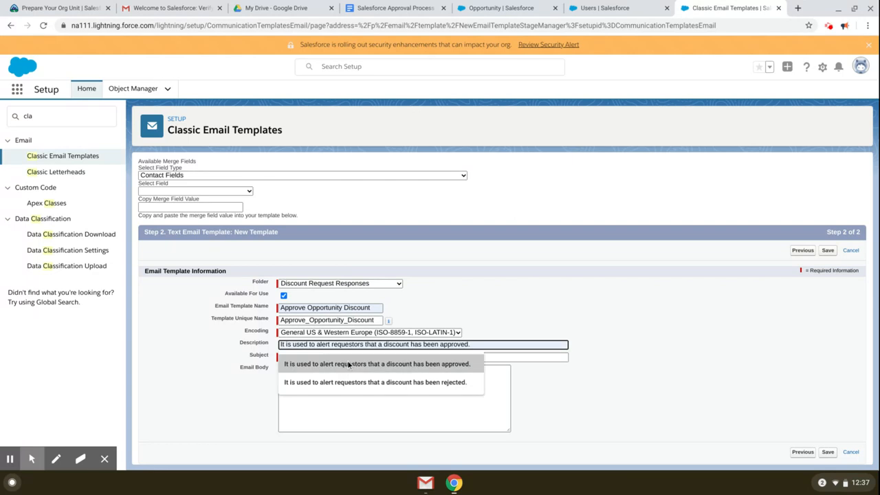
left_click(349, 365)
left_click(338, 356)
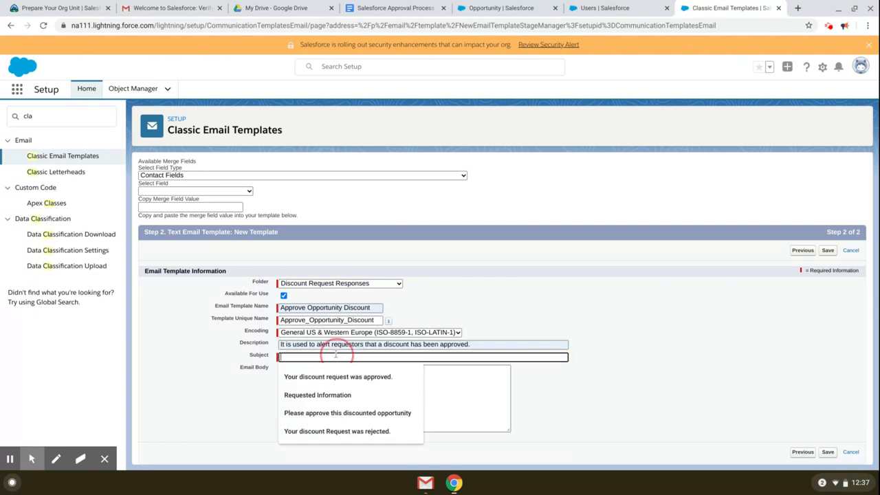
left_click(344, 377)
Step: Place the cursor in the email body and browse merge field types toward Opportunity
left_click(376, 392)
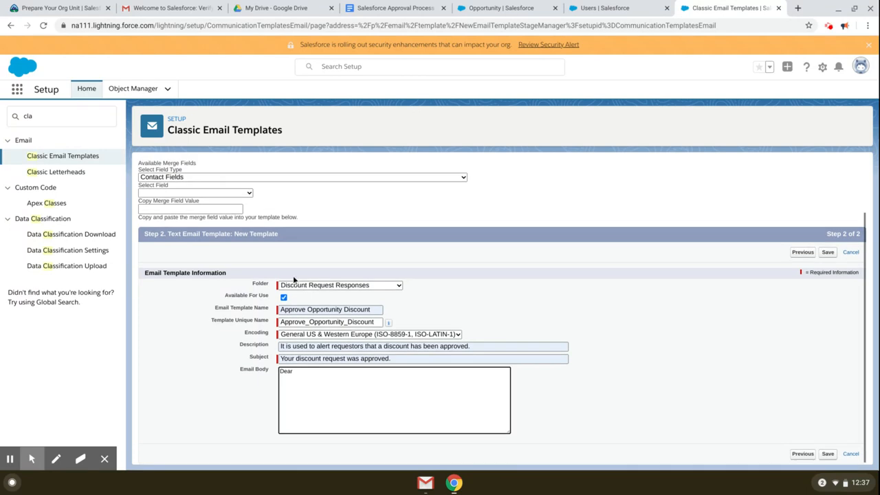
scroll(275, 309, "up", 2)
left_click(207, 227)
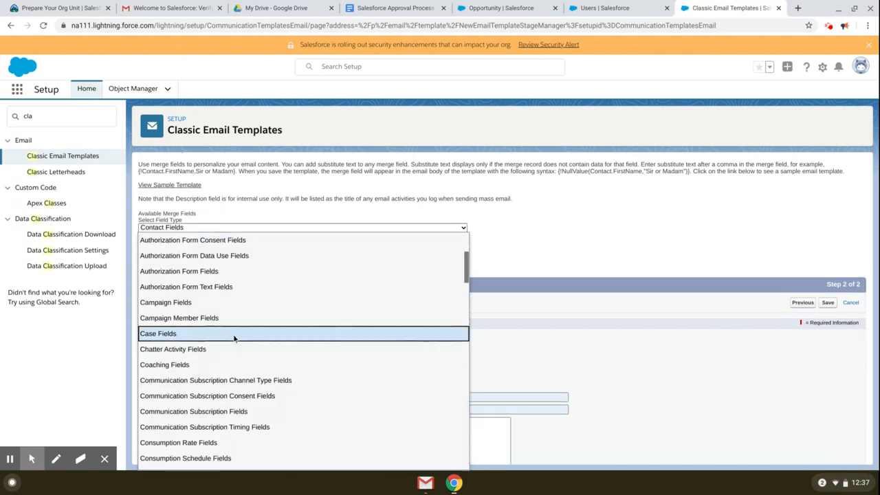
scroll(247, 375, "down", 2)
key("o")
key("o")
key("o")
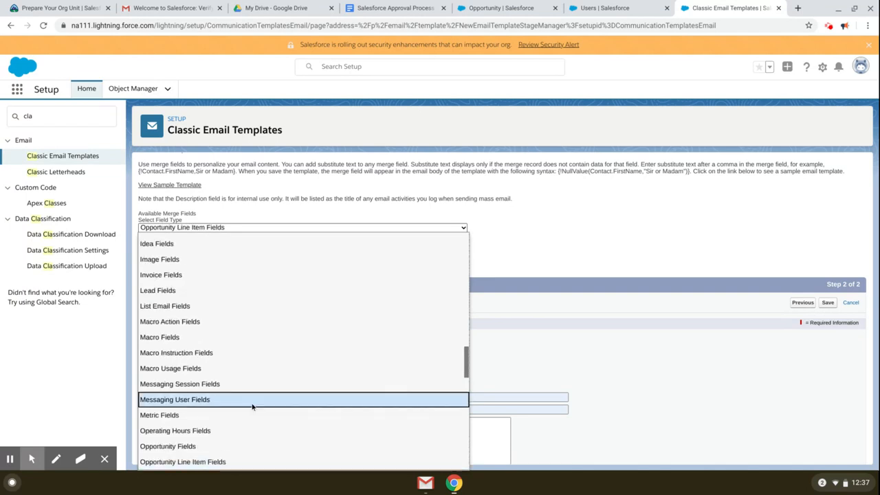
Step: Insert the Opportunity Owner Full Name merge field after 'Dear' in the body
left_click(223, 446)
left_click(207, 244)
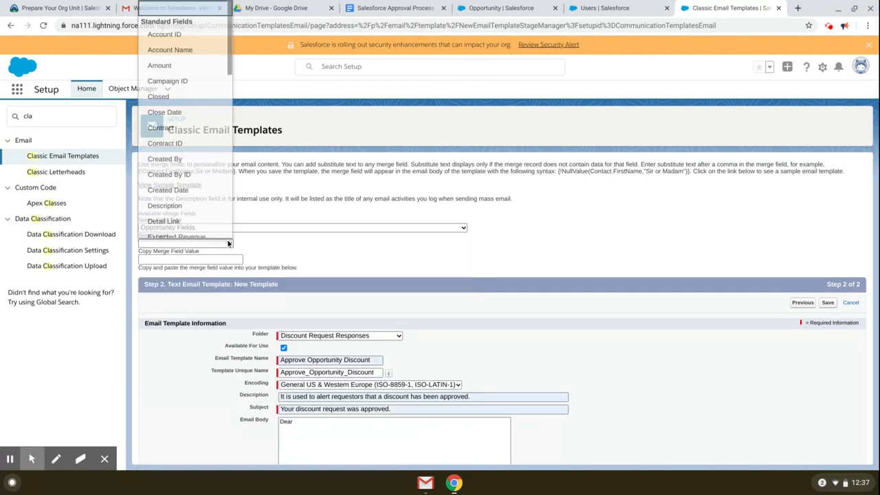
scroll(198, 110, "down", 5)
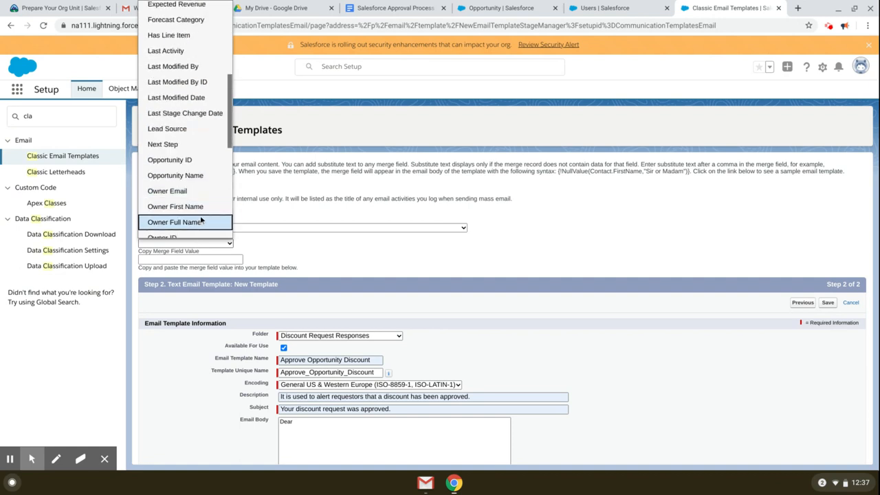
left_click(200, 222)
right_click(209, 260)
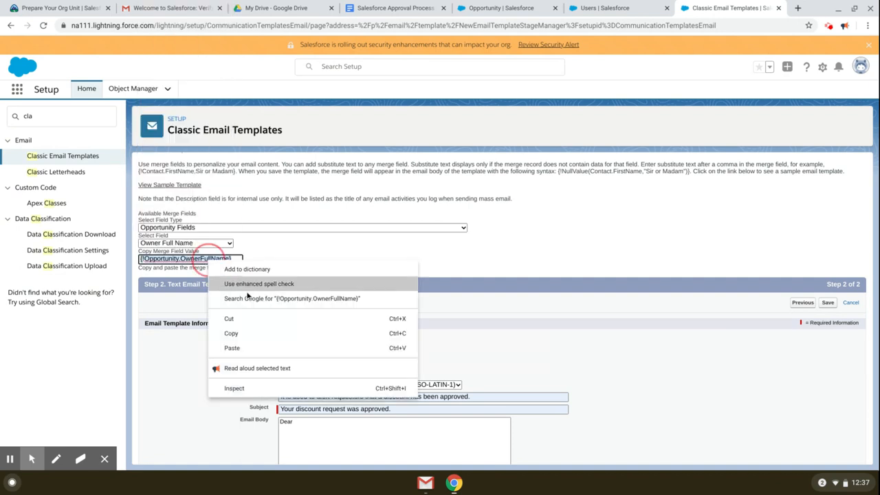
left_click(250, 332)
scroll(477, 308, "down", 1)
left_click(326, 376)
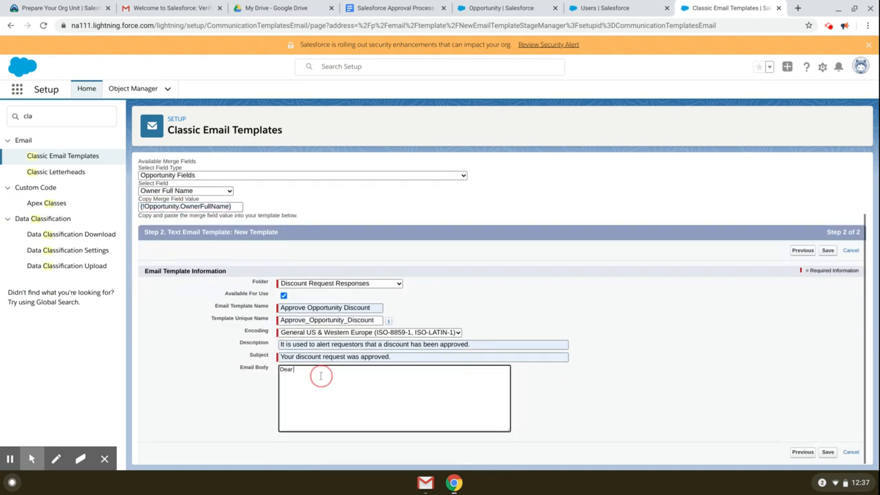
key("ctrl+v")
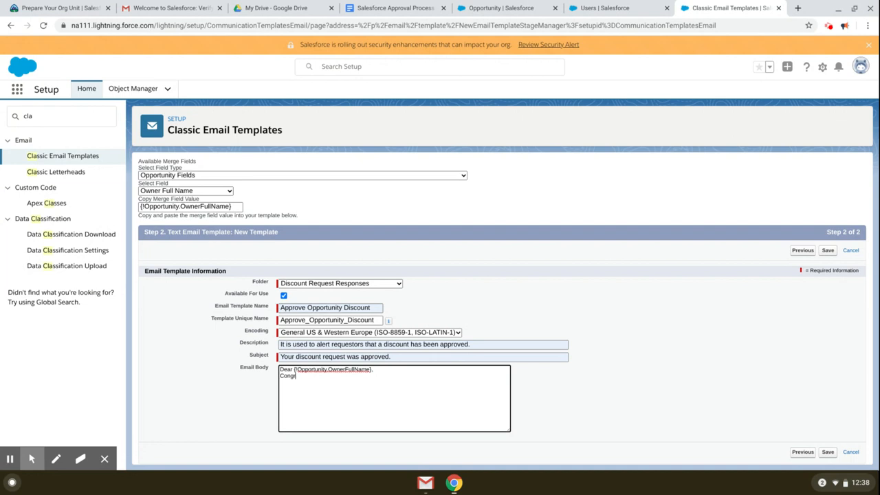
Step: Add 'Congratulations! Your record has been approved. Please log in to Salesforce for more details' plus sign-off, and save
type("Congratulations!")
type("Your record")
type(" has been ap")
type("proved.")
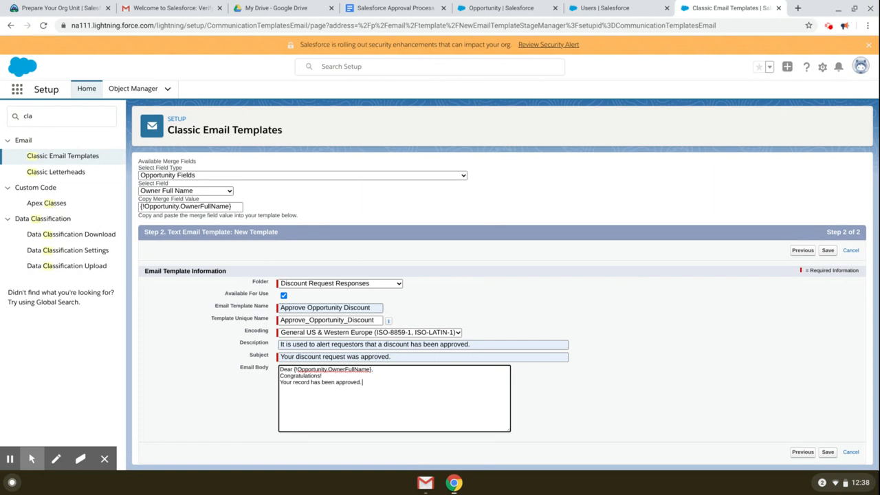
type(" Please log int")
key("BackSpace")
type("to Salesforce fo")
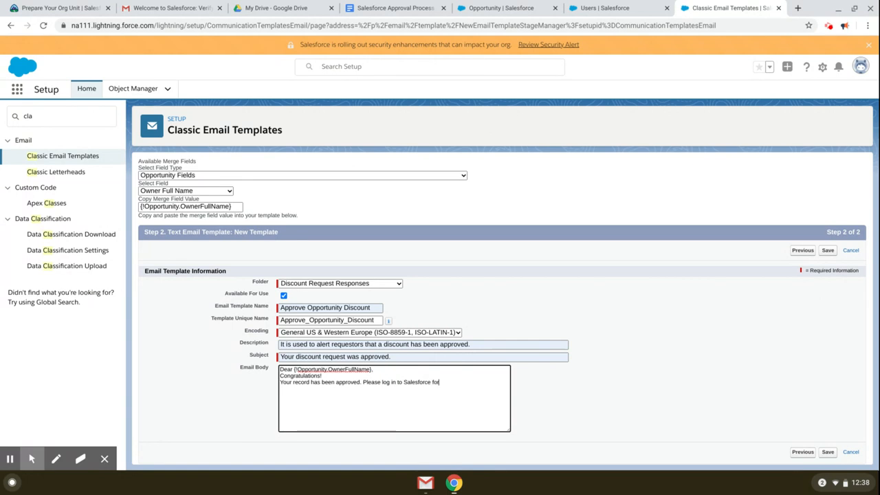
type("r more detau")
key("BackSpace")
type("Bes")
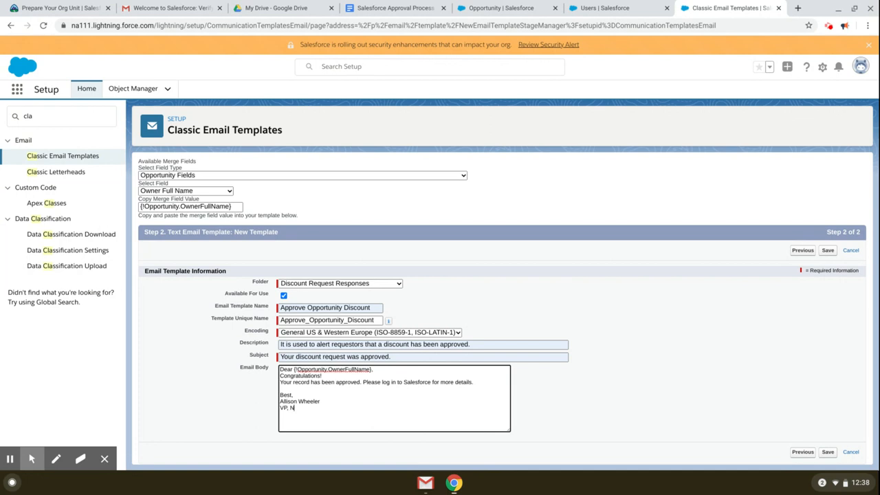
type("orth American Sales")
key("ctrl+a")
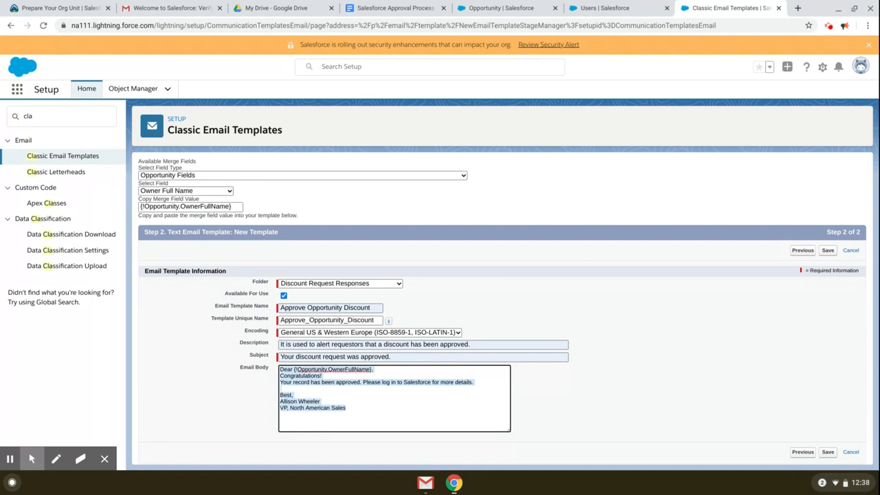
left_click(828, 250)
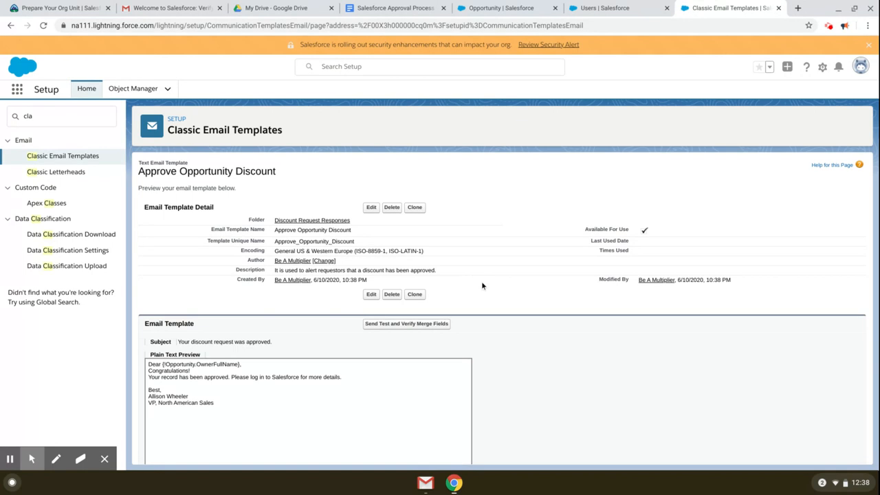
scroll(465, 294, "down", 1)
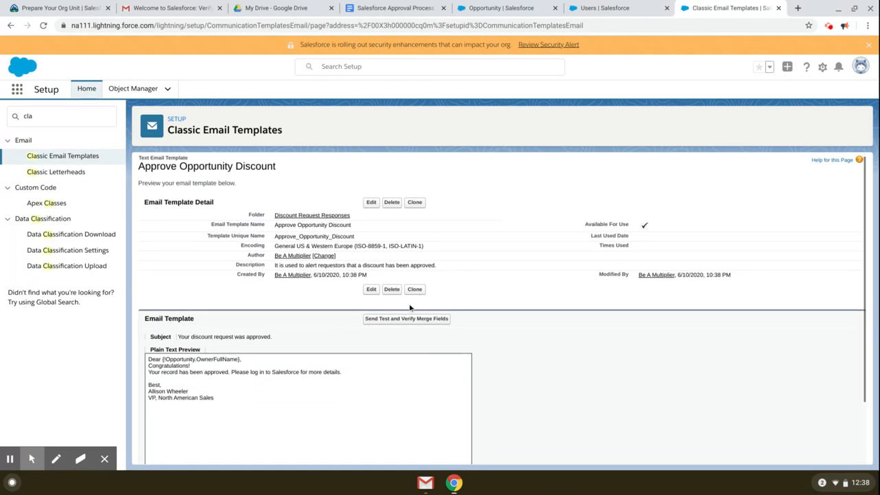
Step: Start another Text template, available for use, named Reject Opportunity Discount
left_click(69, 157)
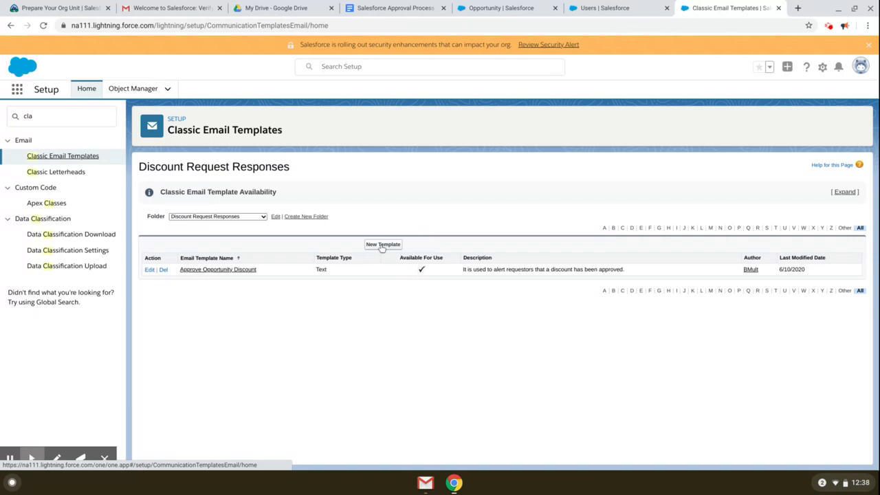
left_click(383, 245)
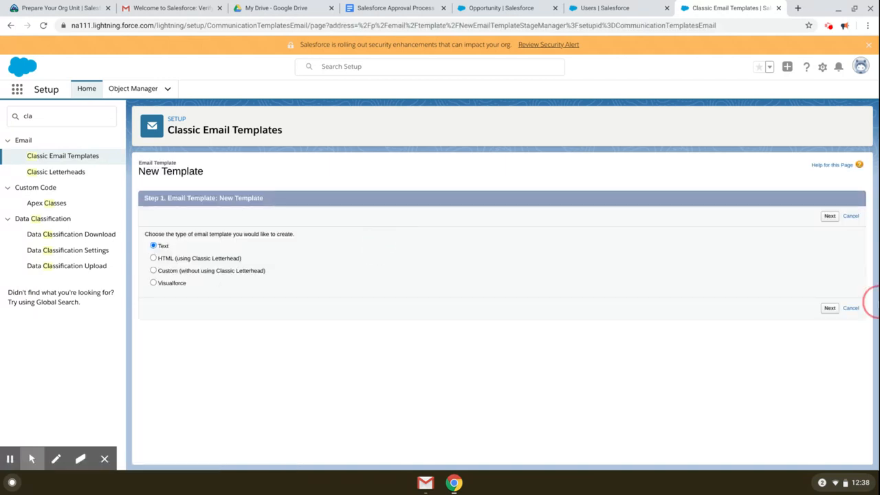
left_click(830, 308)
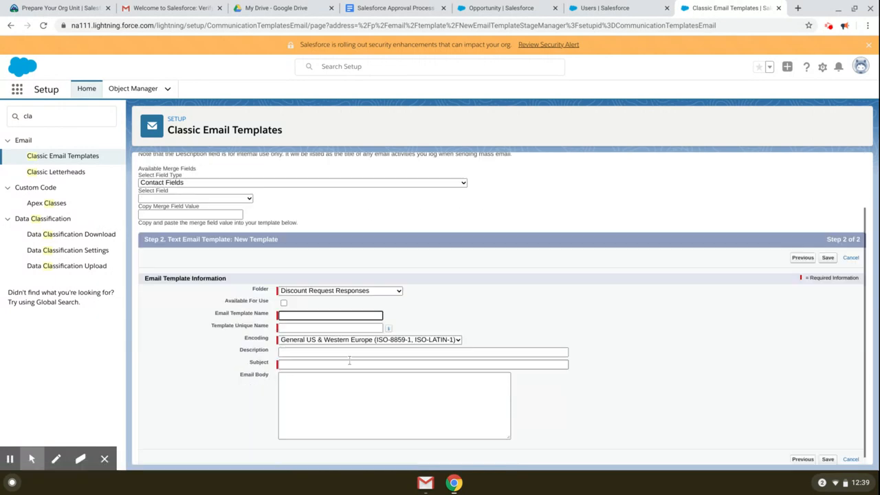
left_click(284, 303)
left_click(326, 314)
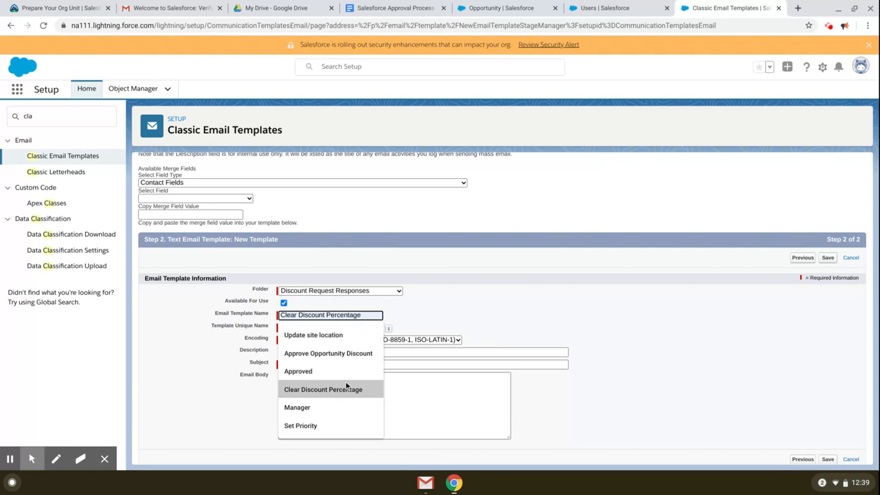
left_click(335, 354)
left_click(297, 316)
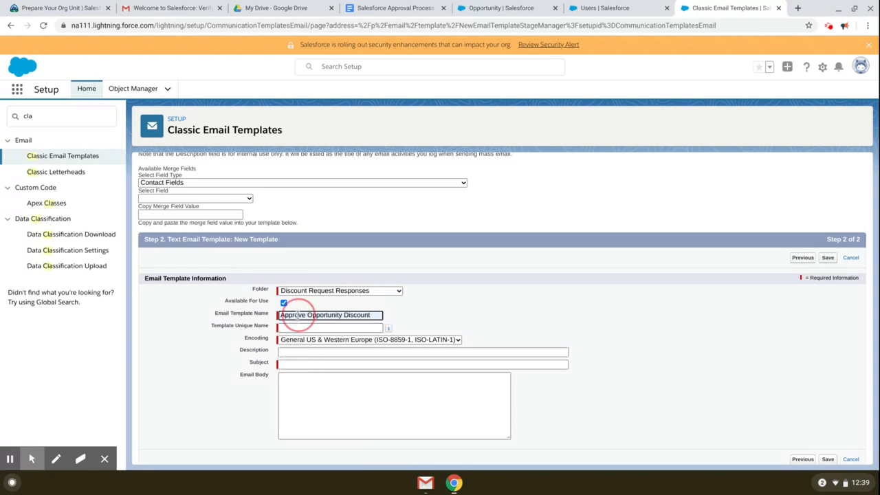
type("Reject")
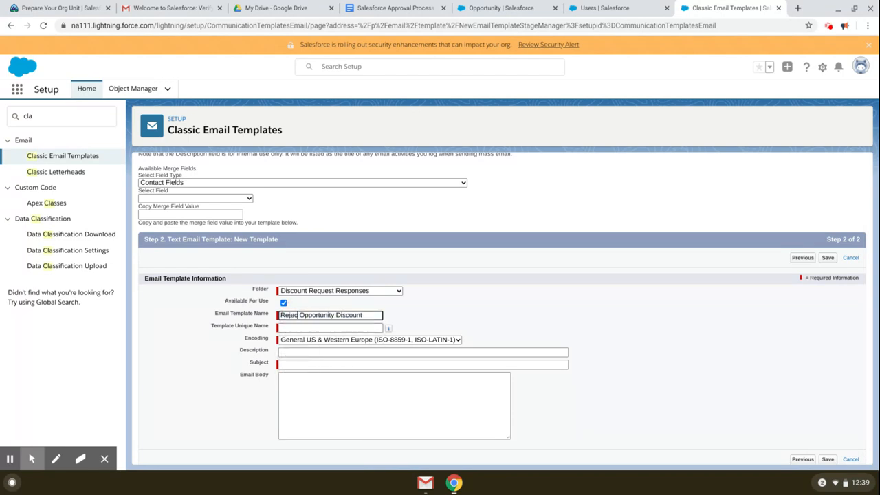
key("Tab")
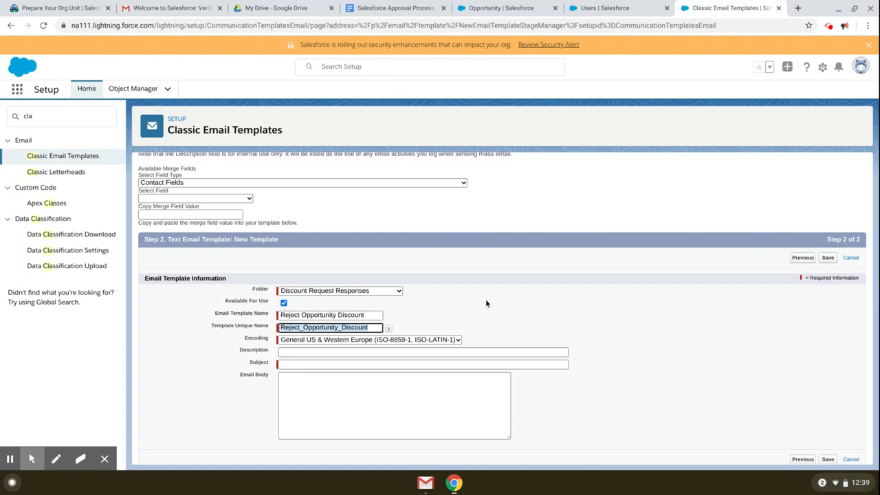
Step: Fill in the rejection description and subject 'Your discount Request was rejected.'
scroll(444, 317, "down", 1)
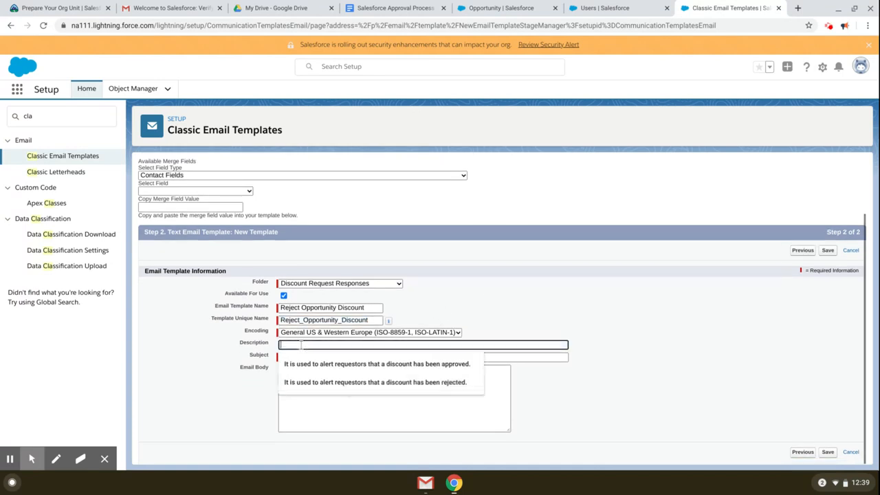
left_click(345, 384)
left_click(298, 358)
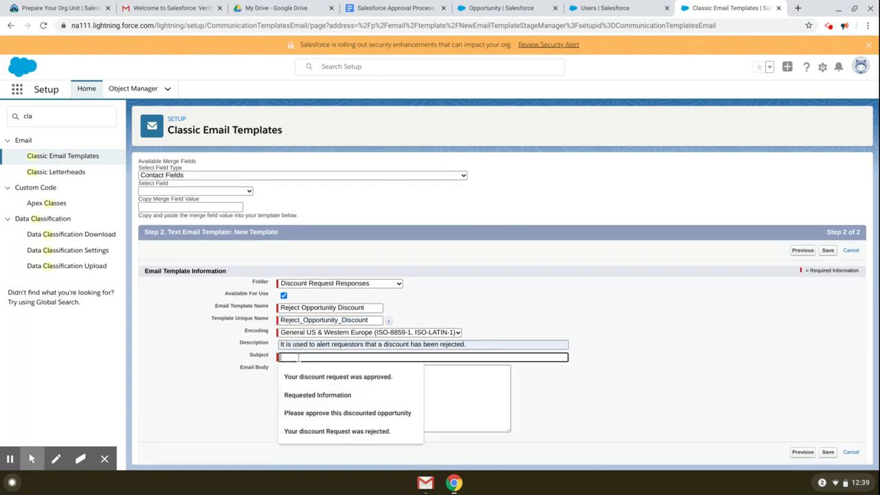
left_click(337, 431)
Step: Paste the approval body, reword it to say the record has been rejected, and save
left_click(356, 385)
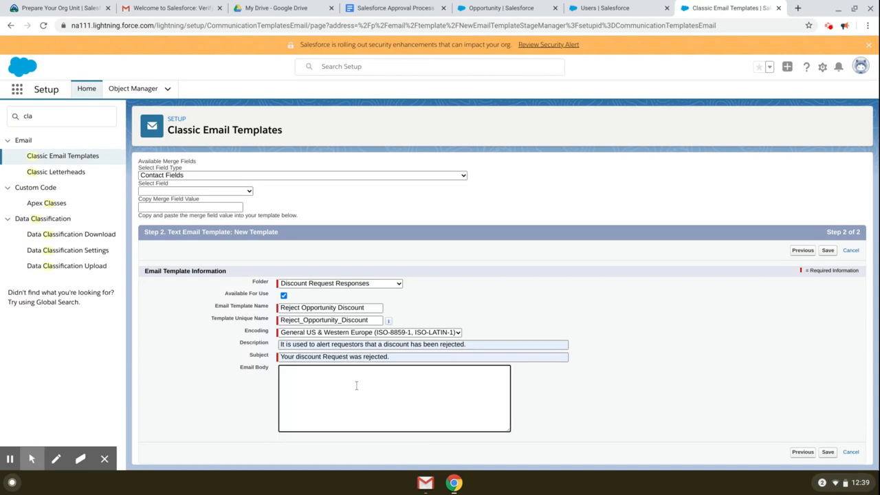
key("ctrl+v")
double_click(310, 375)
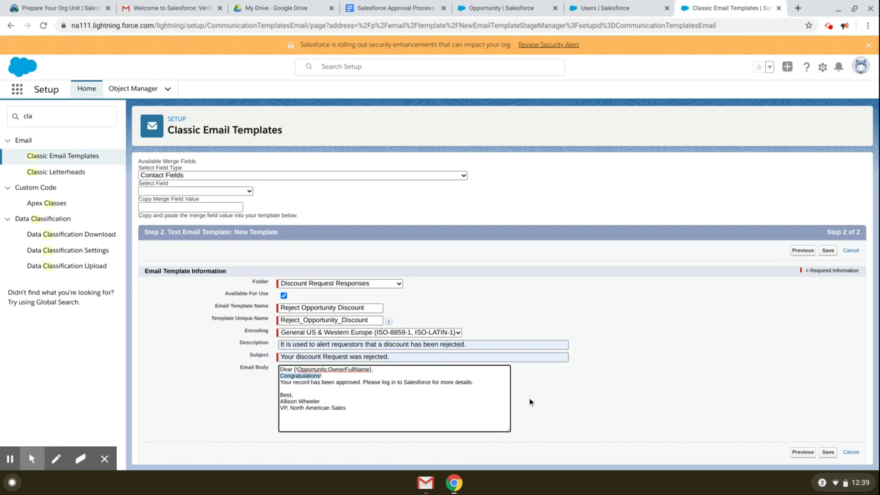
type("Un")
key("BackSpace")
key("Right")
key("BackSpace")
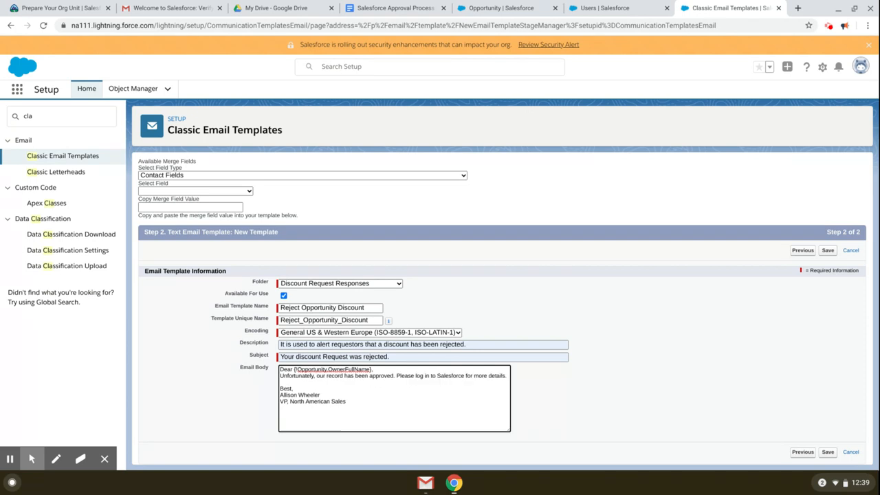
type("y")
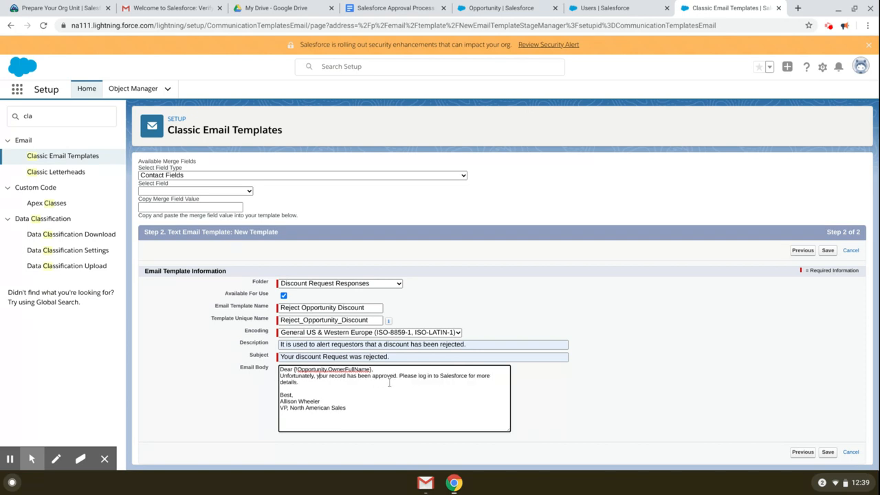
double_click(386, 375)
type("re")
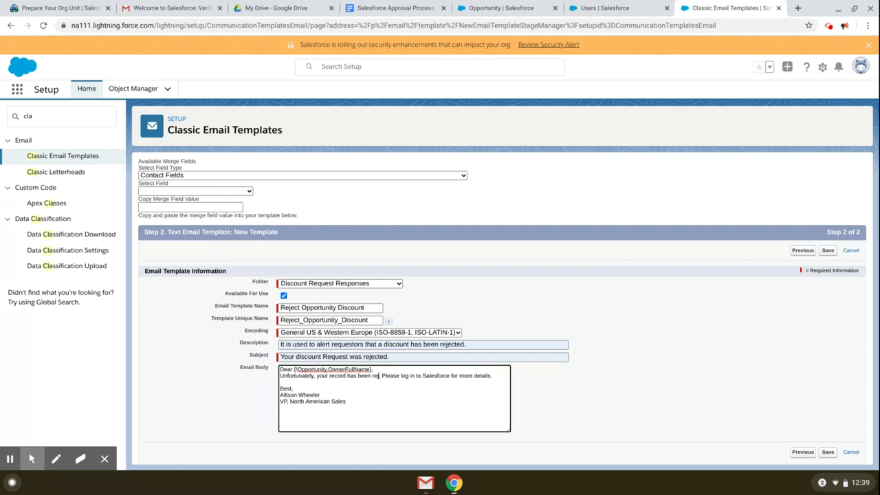
type("jected")
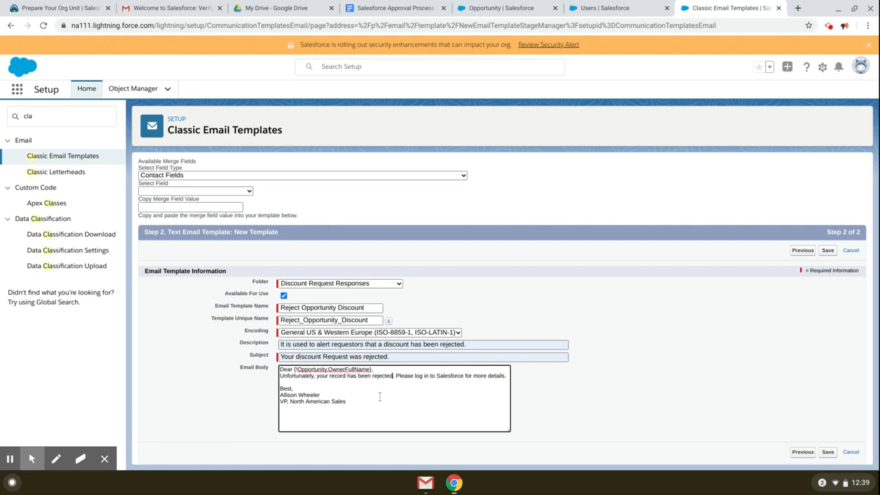
left_click(398, 391)
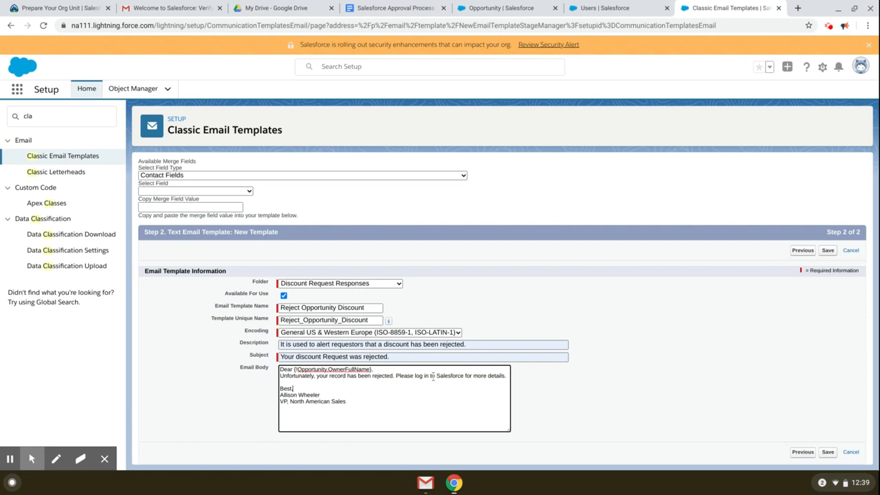
left_click(826, 454)
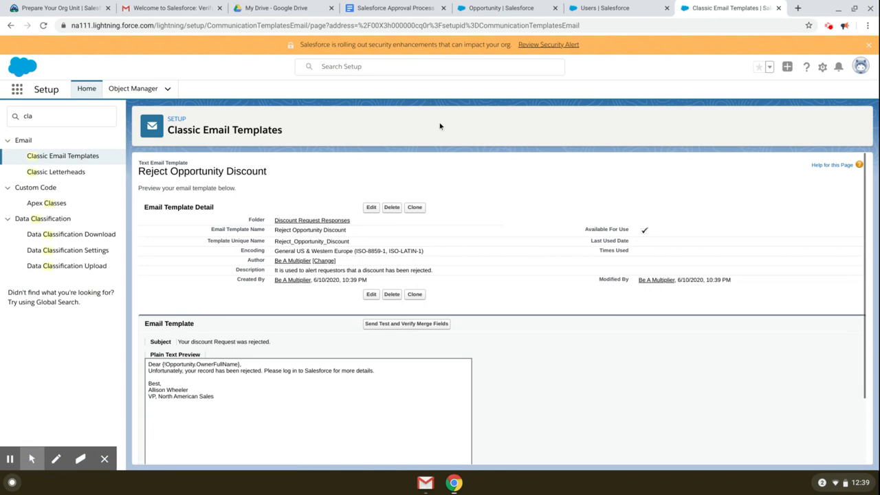
Step: Review the plan's email templates and Create Approval Process steps, then return to Salesforce Users
left_click(390, 9)
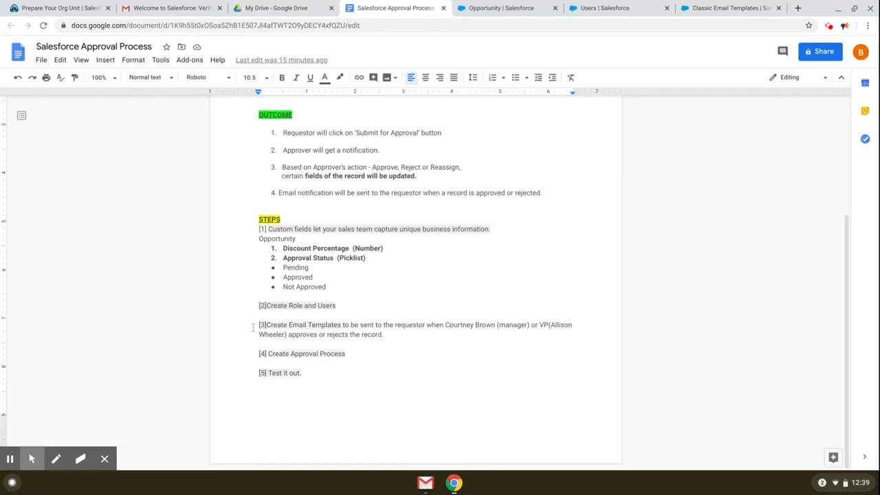
left_click_drag(253, 328, 417, 334)
left_click(421, 335)
left_click_drag(270, 353, 353, 353)
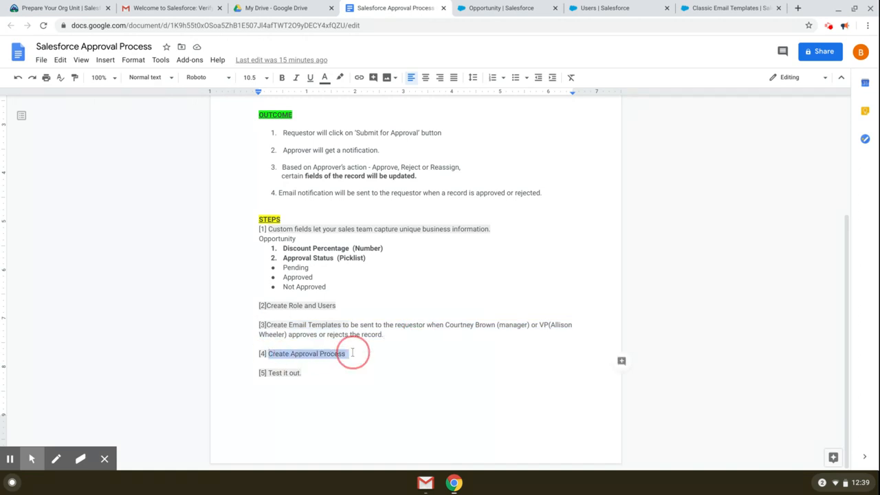
left_click(363, 352)
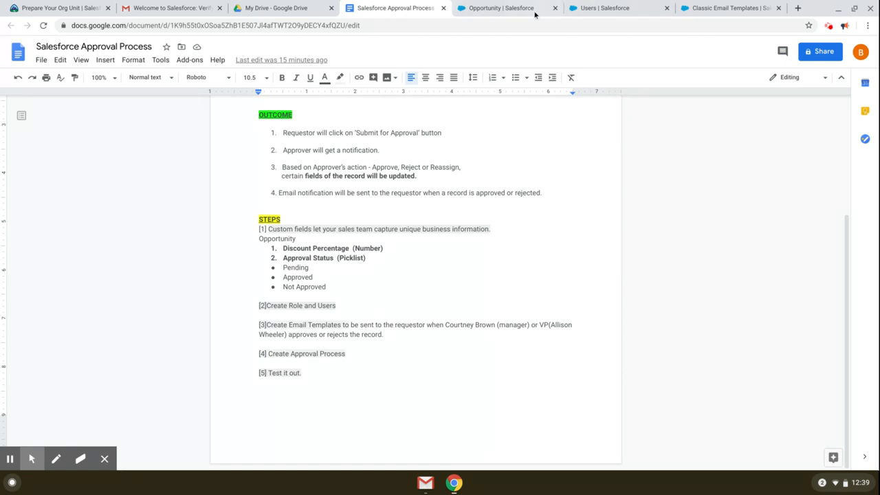
left_click(598, 8)
left_click(822, 66)
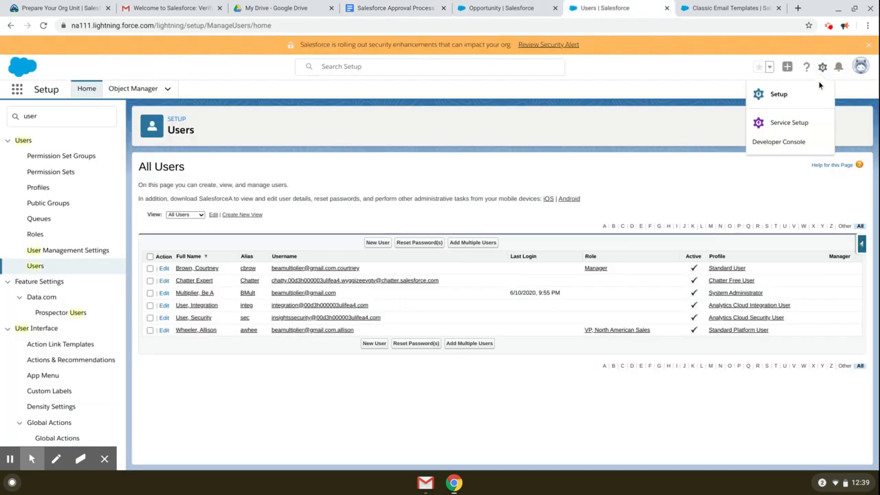
Step: Open Setup and find the Approval Processes page via Quick Find 'approval process'
left_click(798, 97)
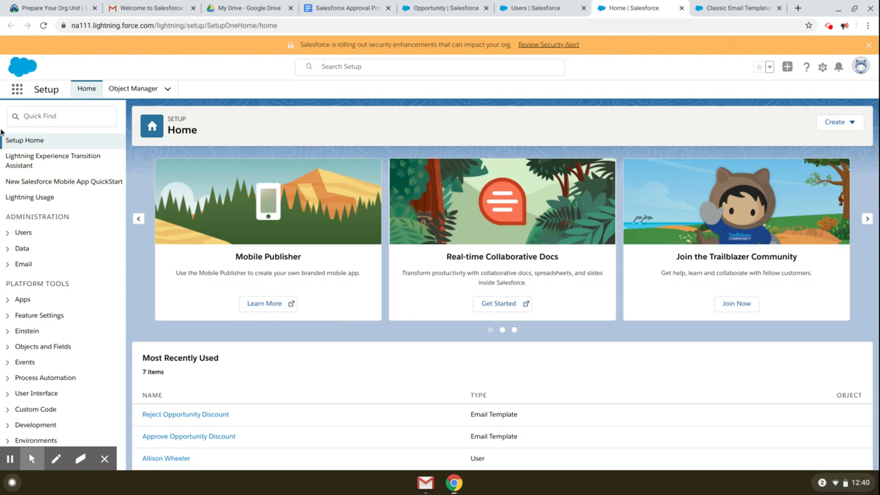
left_click(44, 124)
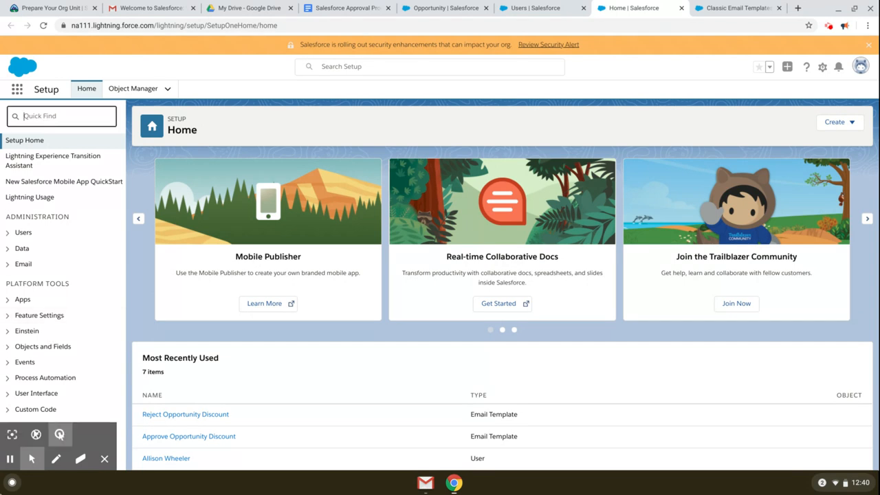
type("approval process")
left_click(73, 160)
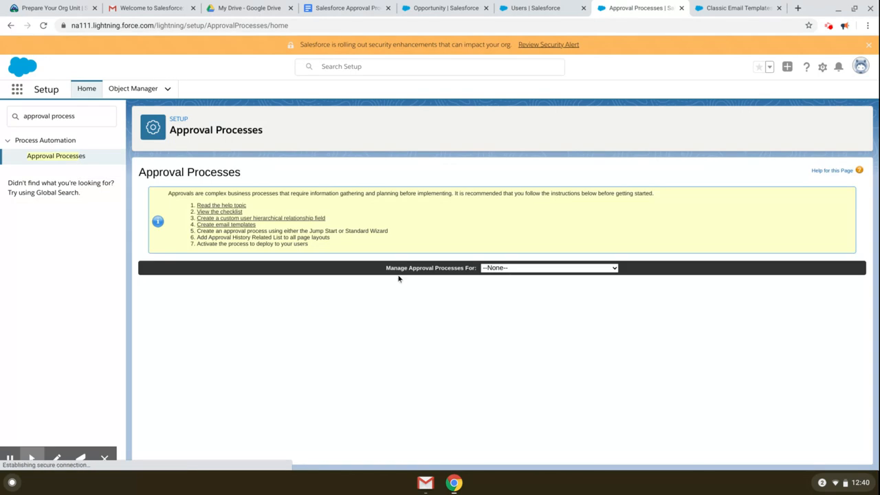
Step: Manage approval processes for Opportunity and start a new one with the Standard Setup Wizard
left_click(528, 268)
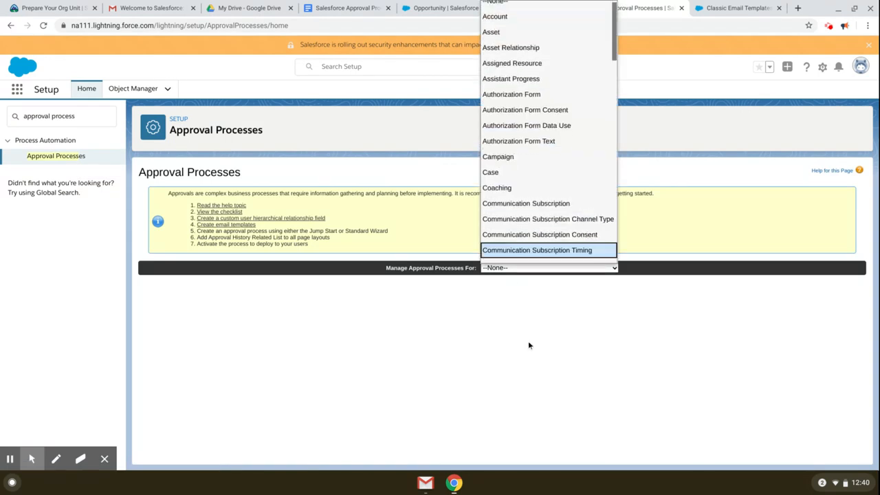
key("o")
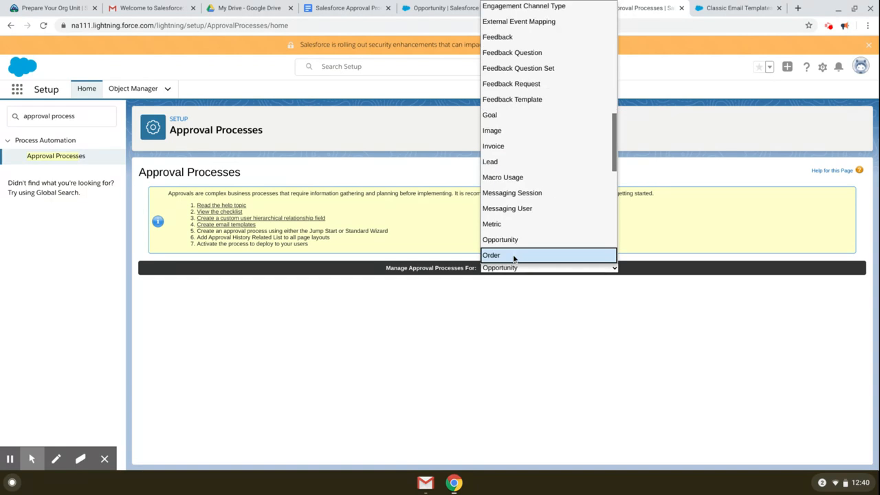
left_click(513, 256)
left_click(516, 270)
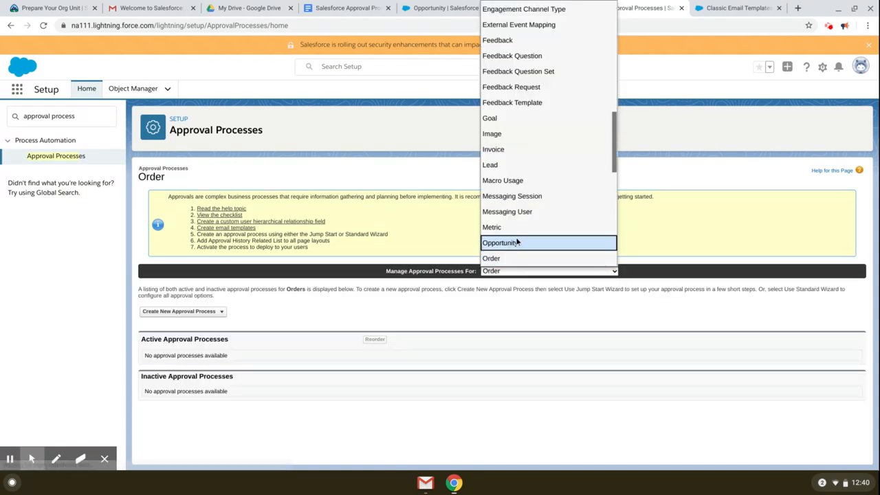
left_click(518, 242)
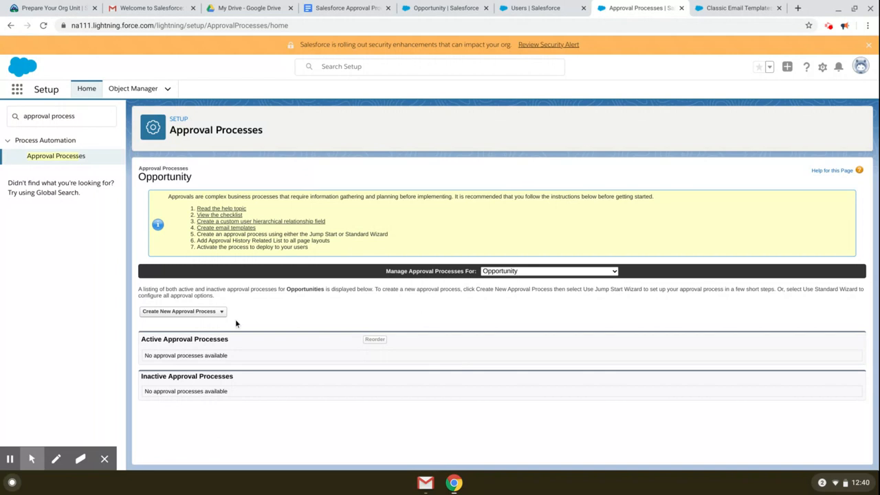
left_click(211, 311)
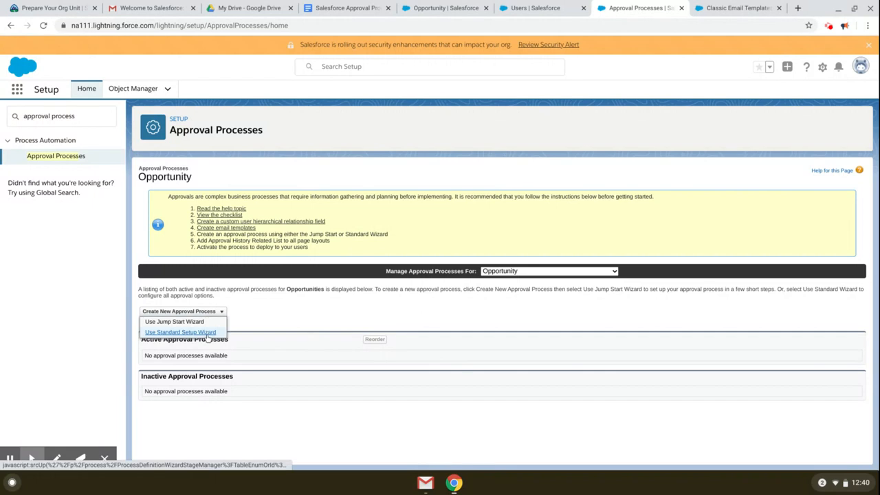
left_click(208, 333)
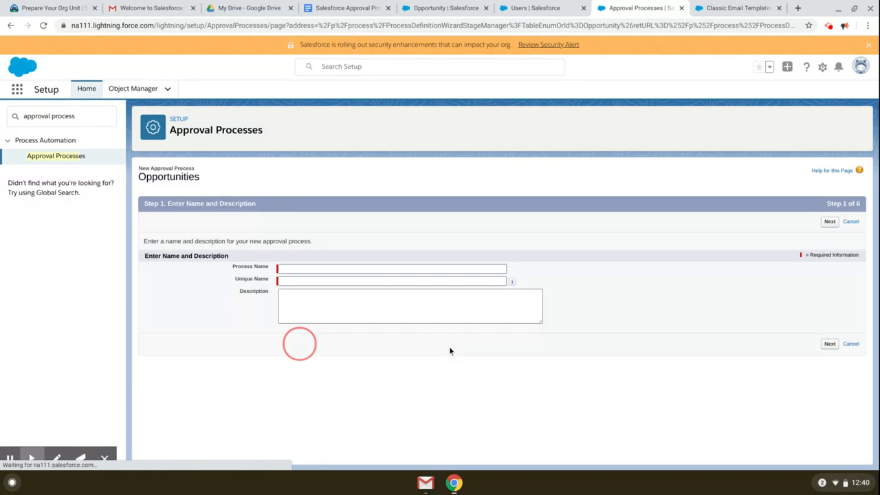
Step: Enter 'Discount Approval Process' as the process name, accept unique name Discount_Approval_Process, and continue
left_click(309, 270)
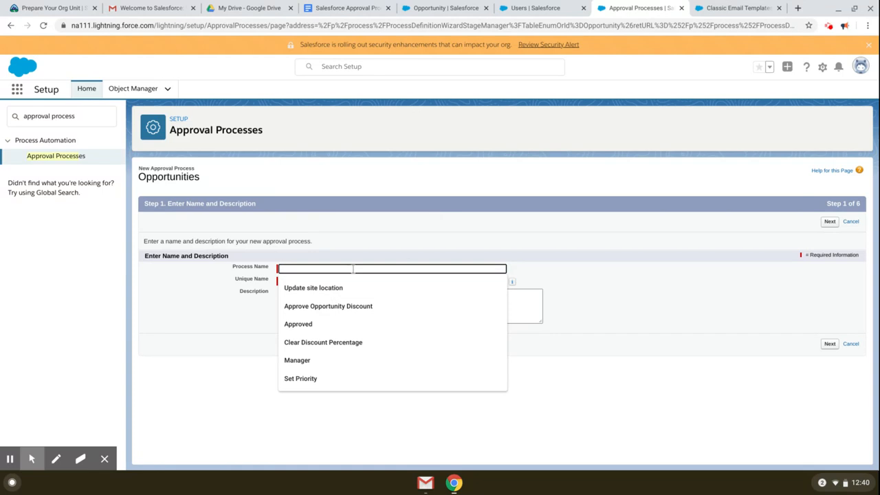
type("Discount Approval Process")
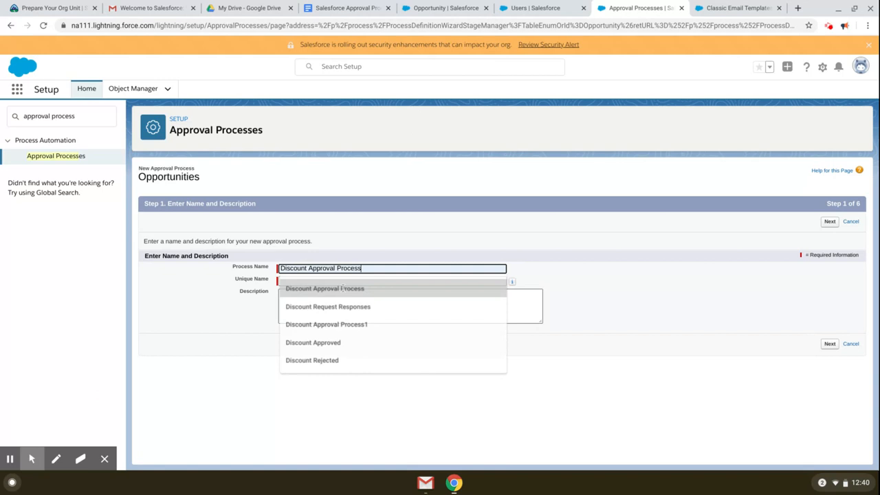
left_click(323, 288)
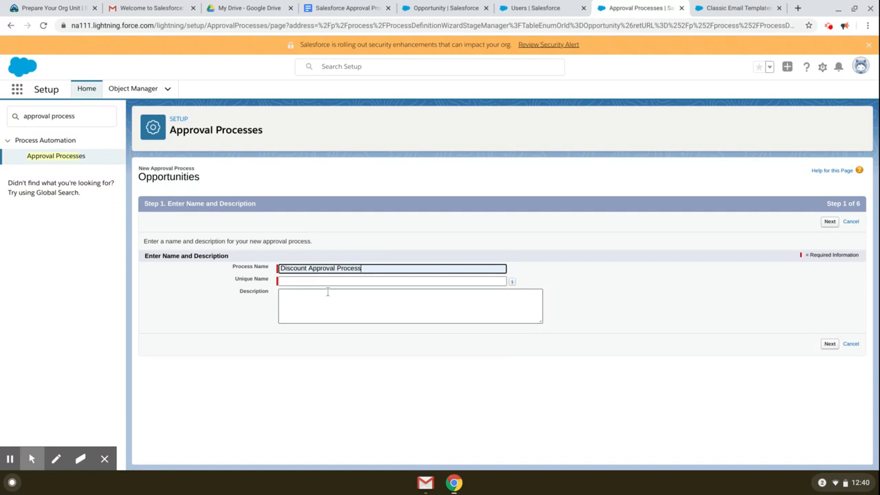
left_click(351, 280)
left_click(378, 310)
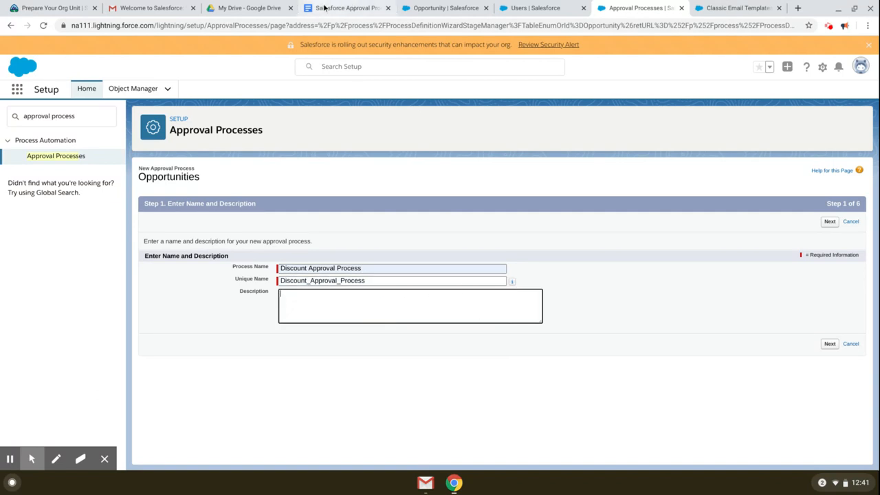
left_click(349, 301)
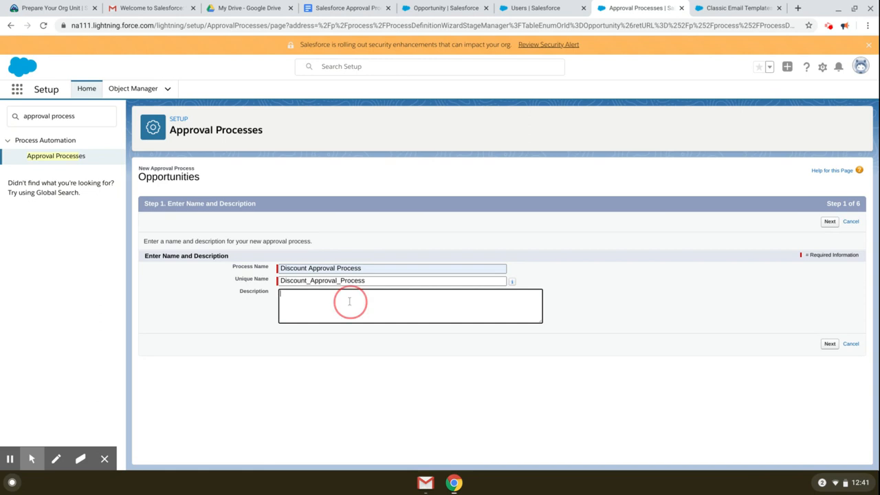
left_click(829, 343)
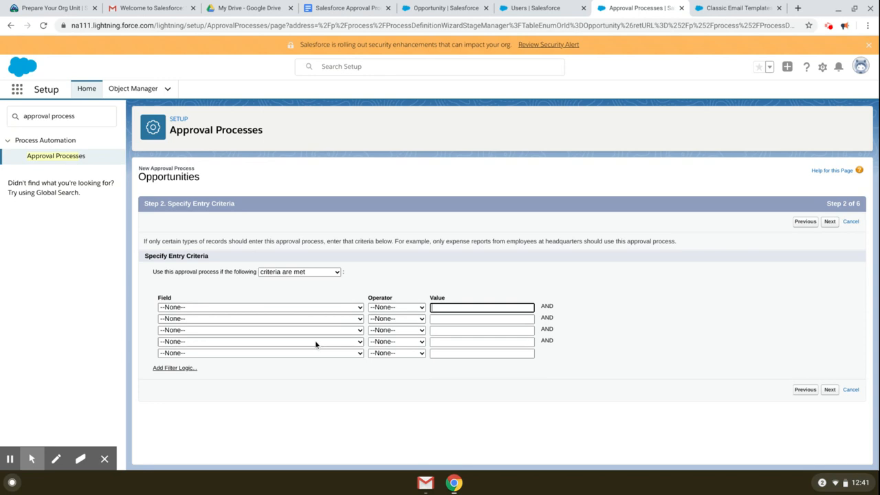
Step: Set the entry criterion to Opportunity: Discount Percentage greater than 15 and advance to Step 3
left_click(351, 307)
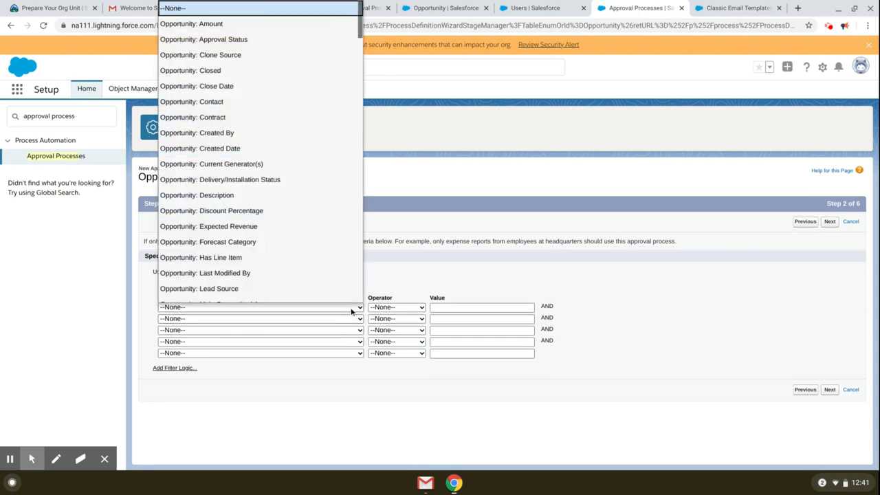
scroll(348, 267, "down", 5)
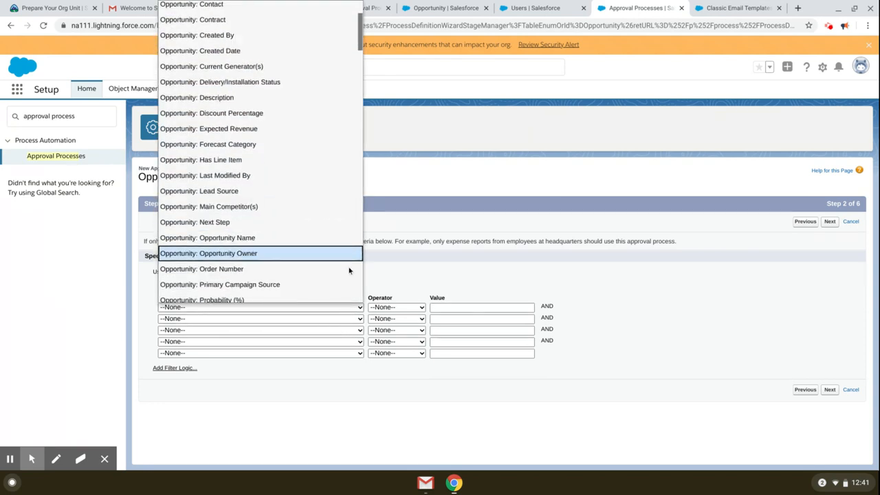
scroll(320, 276, "down", 2)
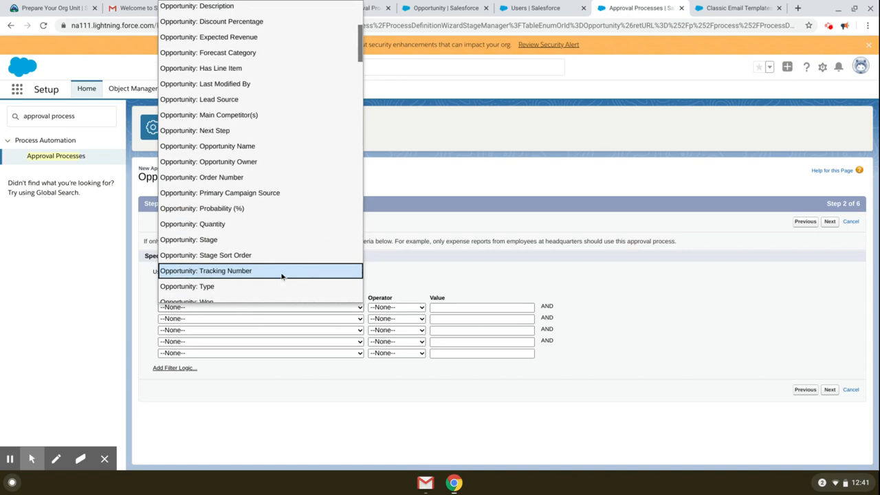
scroll(298, 206, "down", 4)
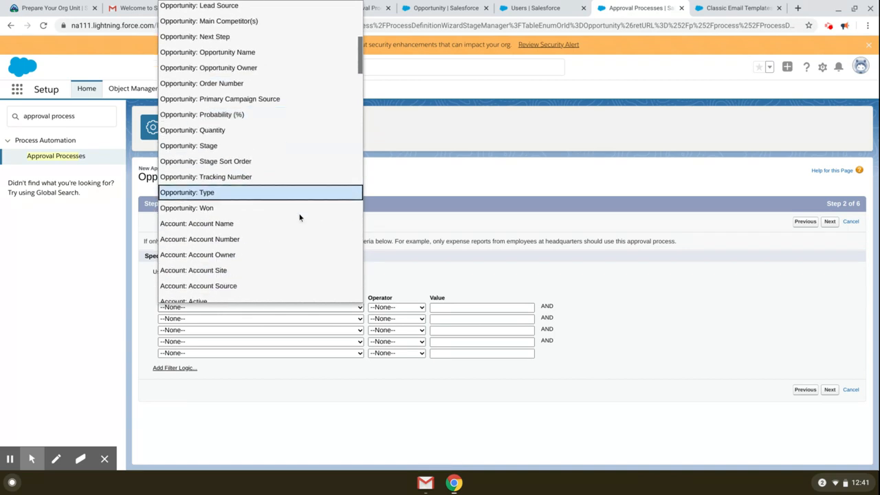
scroll(300, 231, "down", 3)
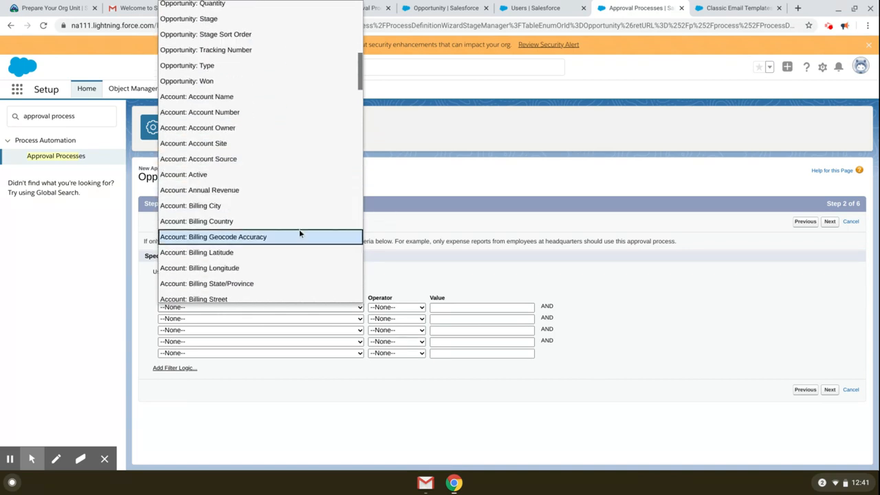
scroll(300, 229, "down", 5)
scroll(309, 208, "up", 12)
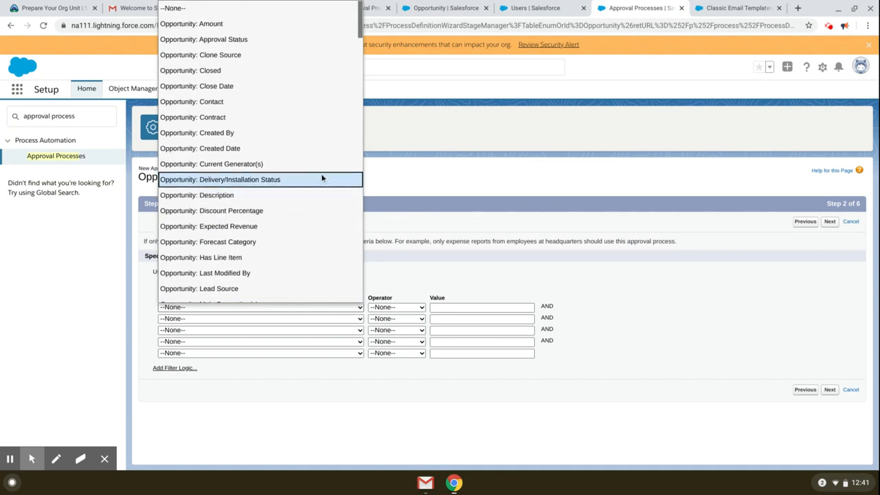
left_click(271, 210)
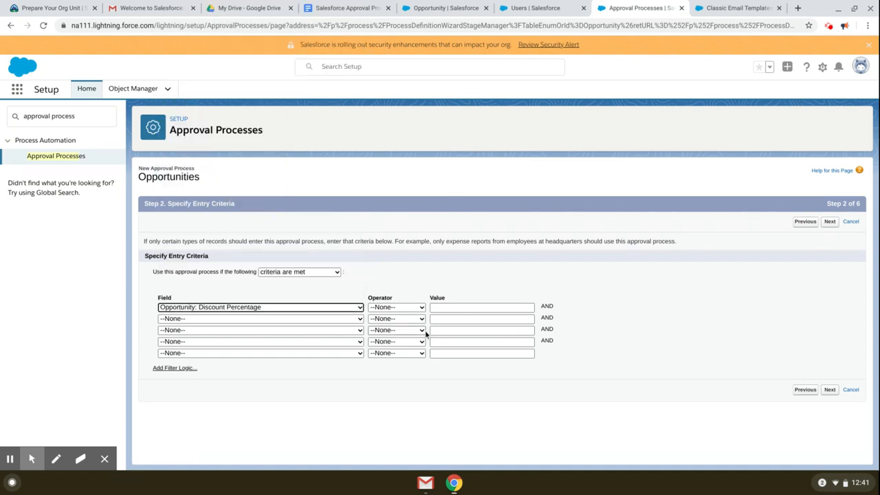
left_click(415, 307)
left_click(395, 382)
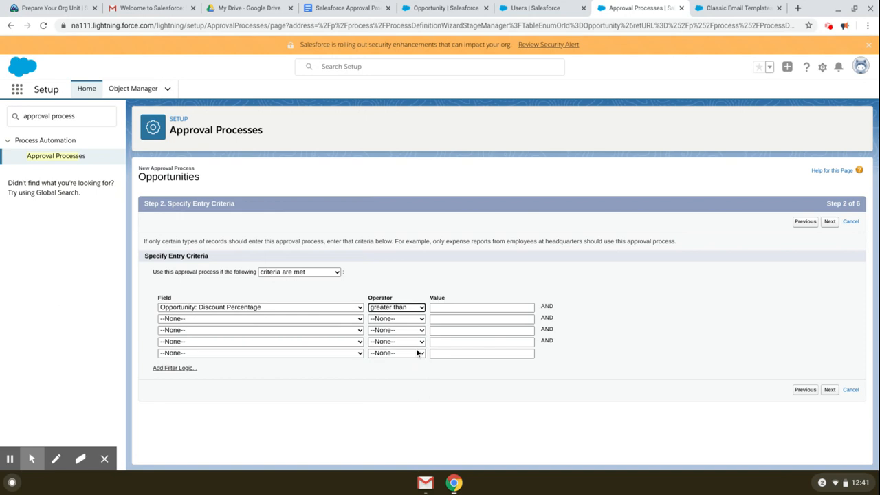
left_click(445, 307)
type("15")
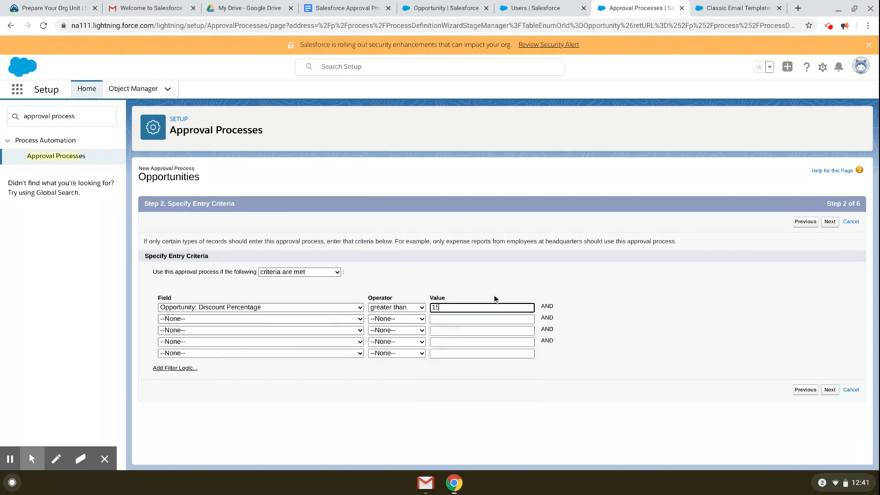
left_click(829, 389)
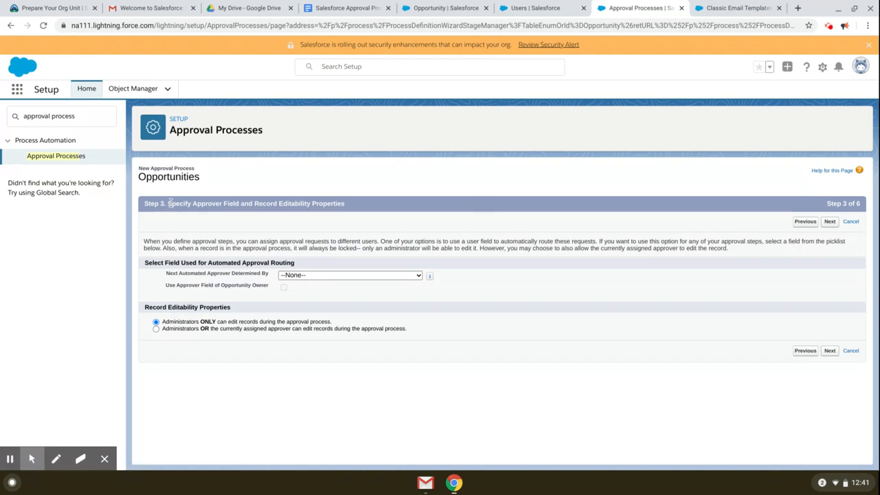
Step: Set Next Automated Approver Determined By to Manager
left_click_drag(171, 203, 318, 203)
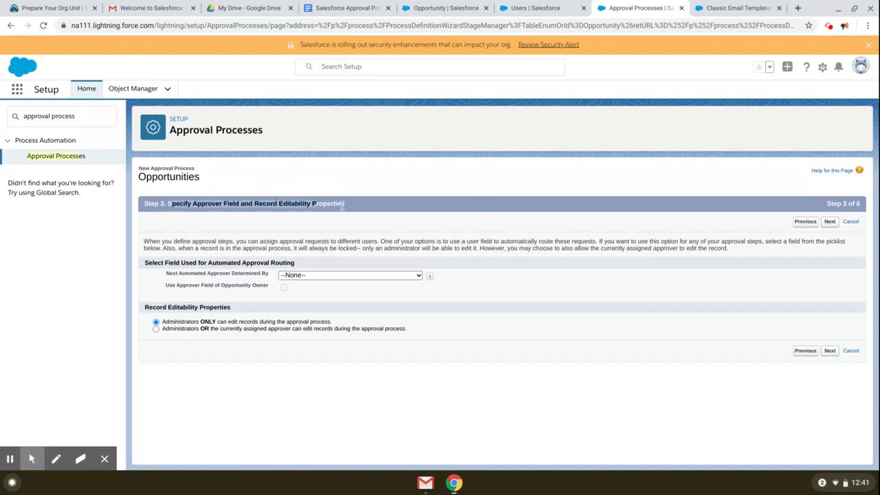
left_click(349, 206)
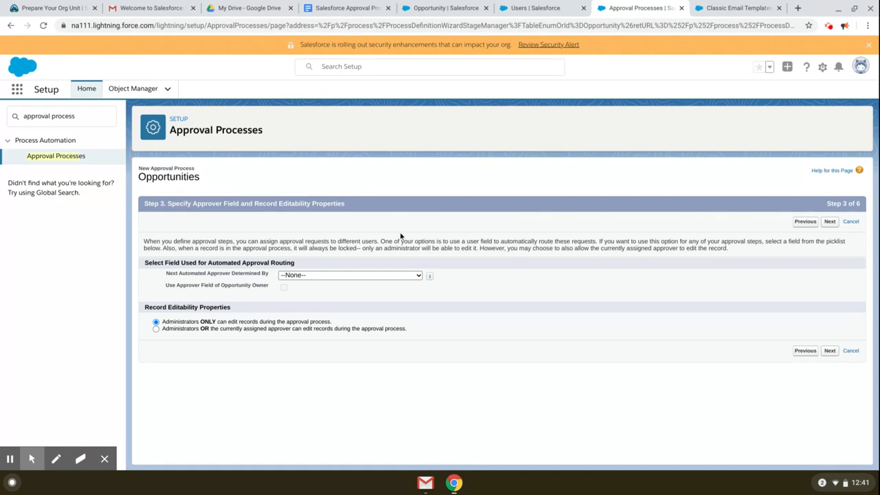
left_click_drag(175, 273, 262, 274)
left_click(262, 274)
left_click(415, 275)
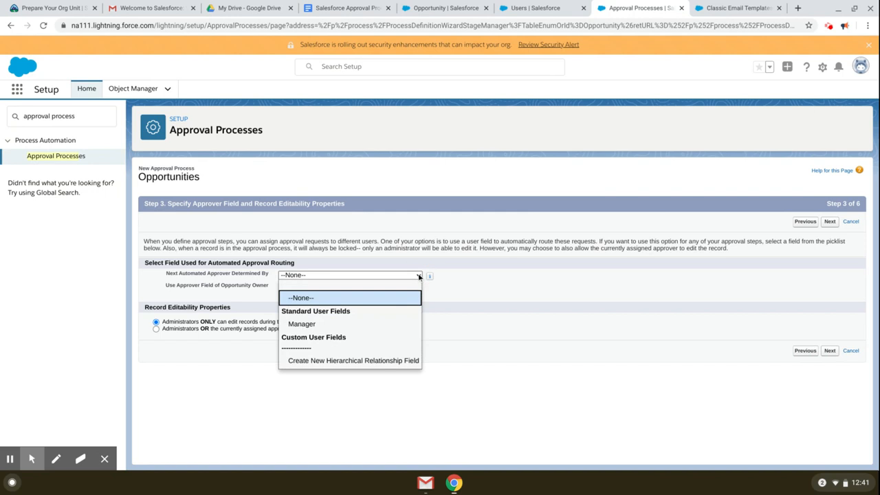
left_click(356, 324)
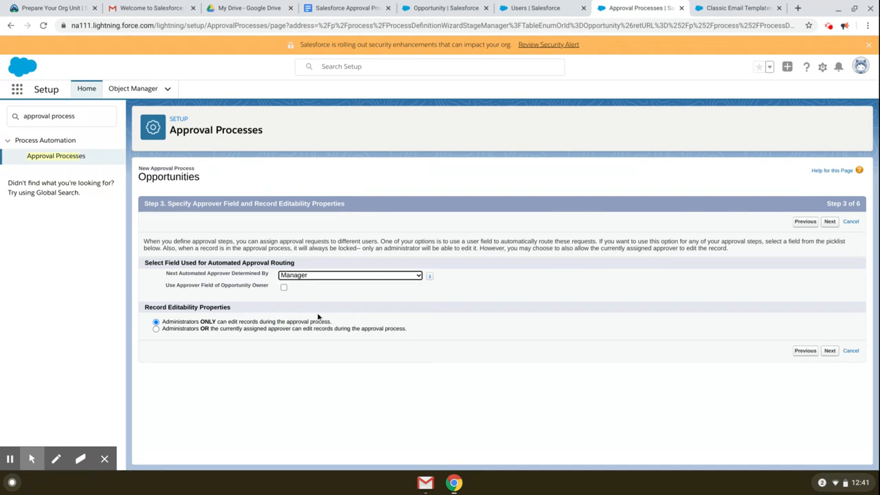
Step: Check Use Approver Field of Opportunity Owner and advance to Step 4, notification templates
left_click_drag(167, 288, 275, 293)
left_click(275, 292)
left_click(283, 288)
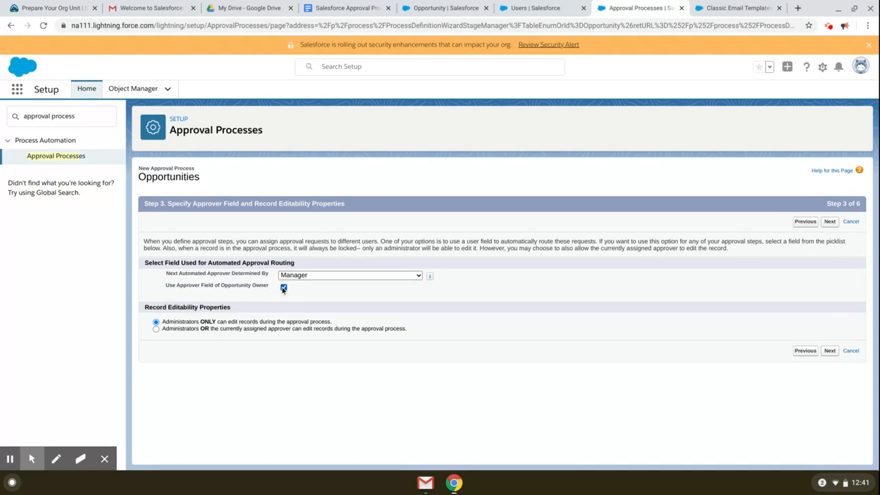
left_click_drag(179, 322, 299, 322)
left_click(299, 322)
left_click(829, 351)
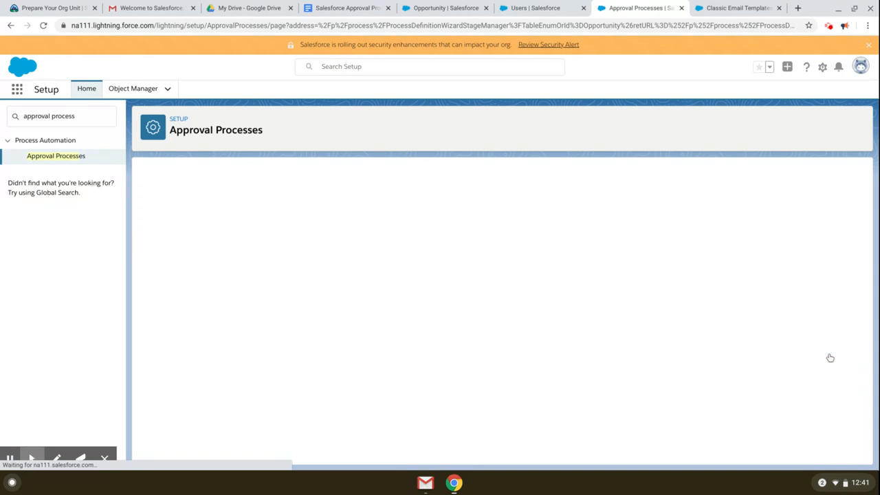
left_click_drag(177, 206, 289, 209)
left_click(290, 208)
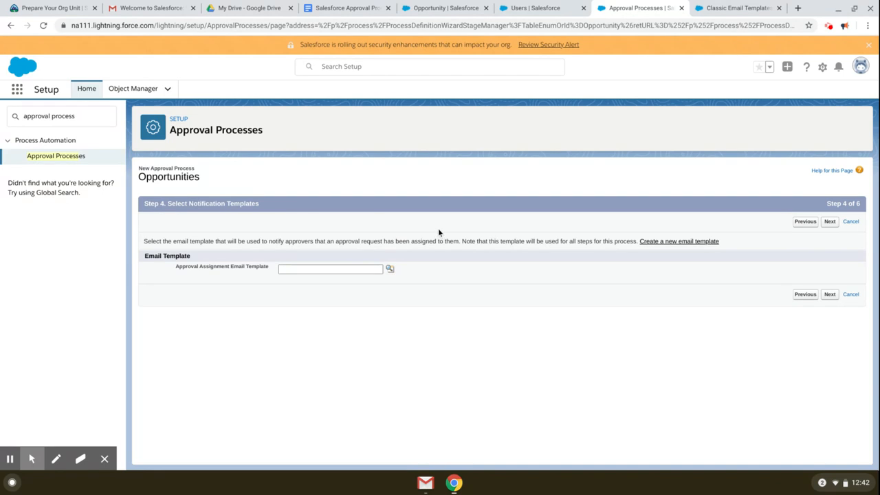
Step: Leave the Approval Assignment Email Template blank after viewing its lookup, then advance to Step 5
left_click(389, 274)
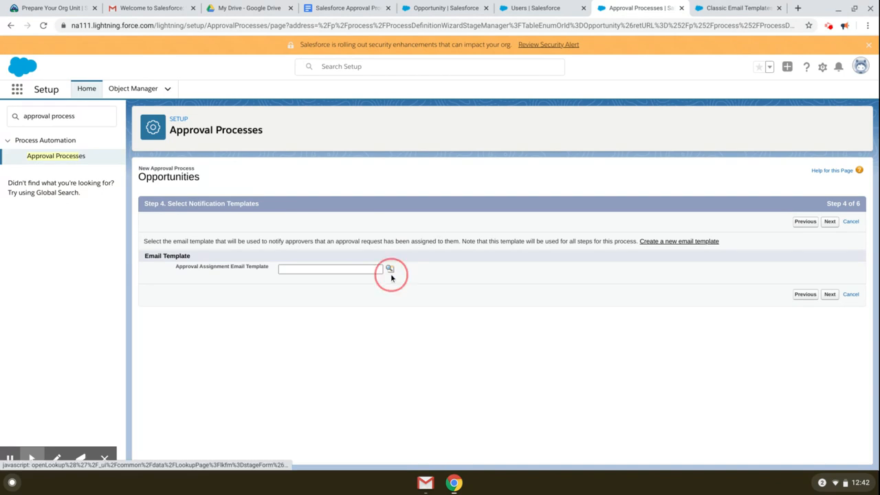
left_click(390, 269)
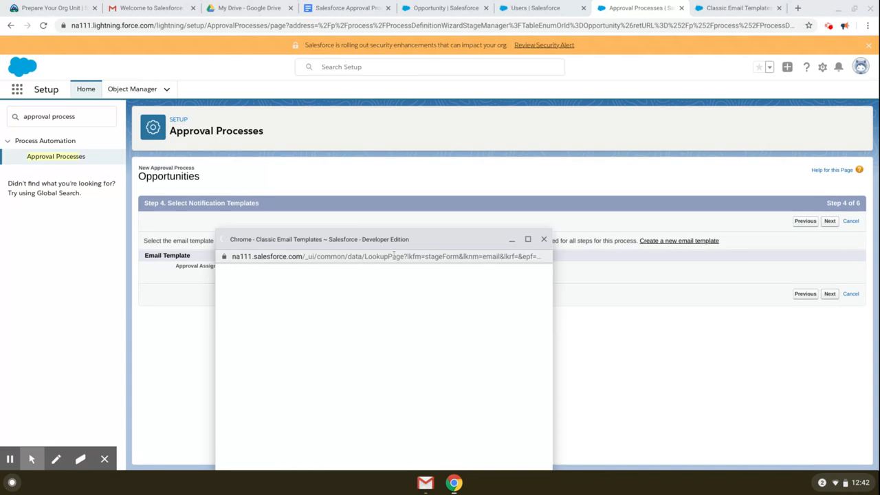
left_click_drag(424, 226, 439, 206)
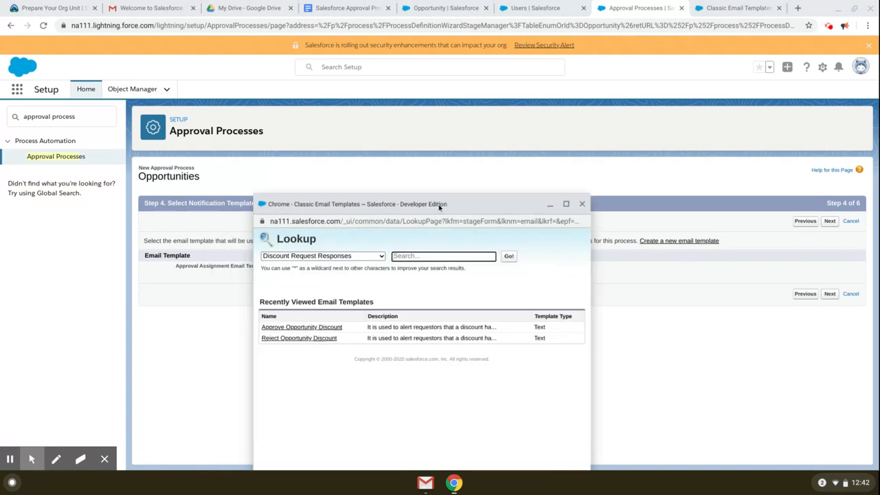
left_click(581, 204)
left_click(829, 295)
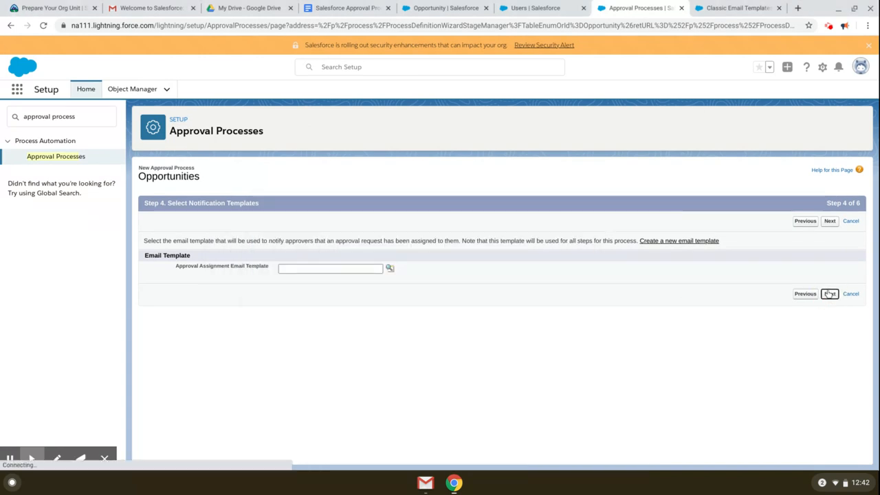
Step: Add Discount Percentage and Amount to the approval page's Selected Fields
scroll(665, 297, "down", 1)
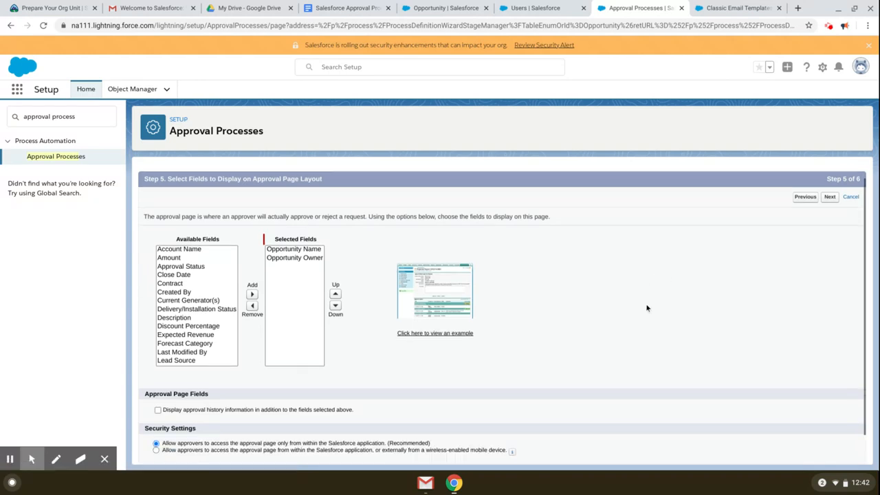
scroll(640, 303, "down", 1)
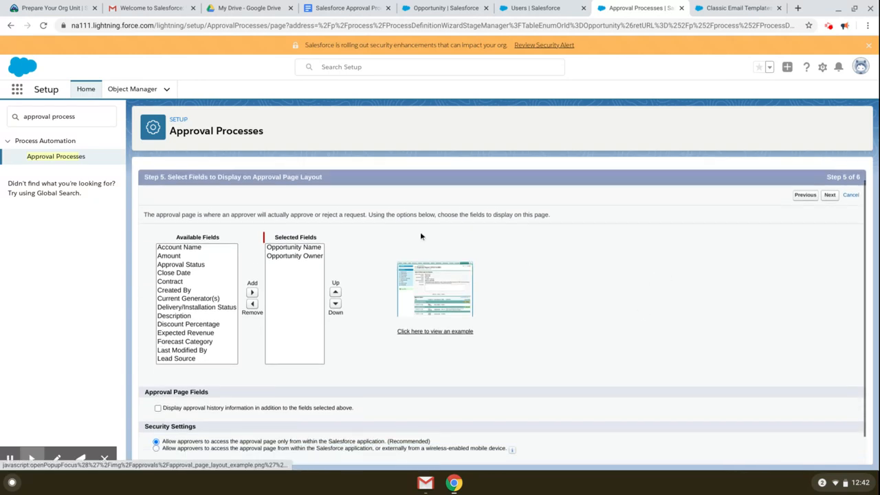
left_click(168, 179)
left_click_drag(174, 180, 347, 177)
left_click(282, 184)
left_click(358, 189)
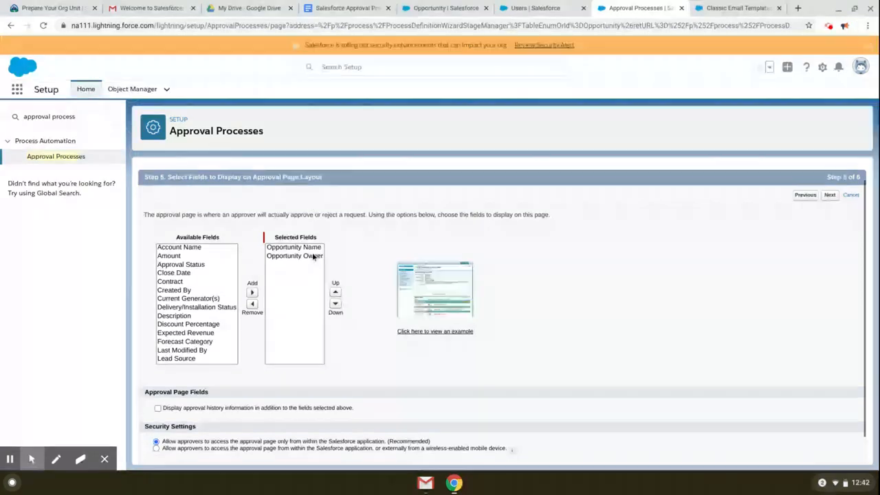
left_click(202, 324)
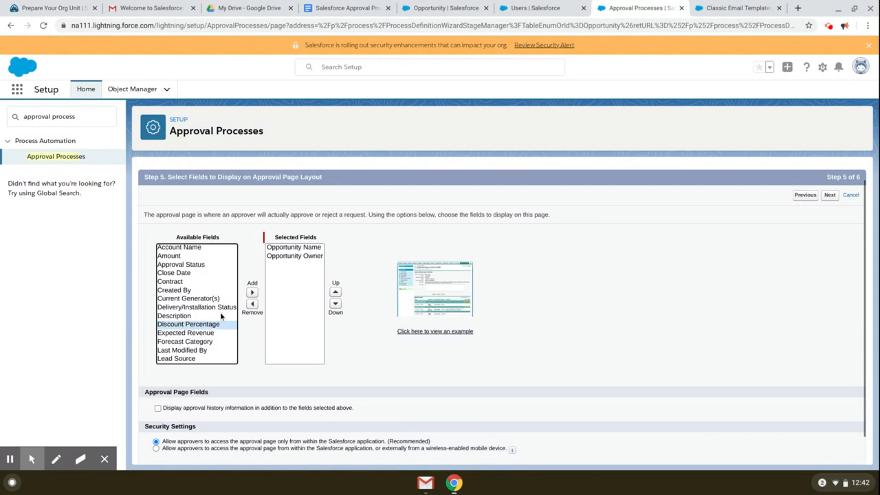
left_click(251, 292)
scroll(219, 315, "down", 2)
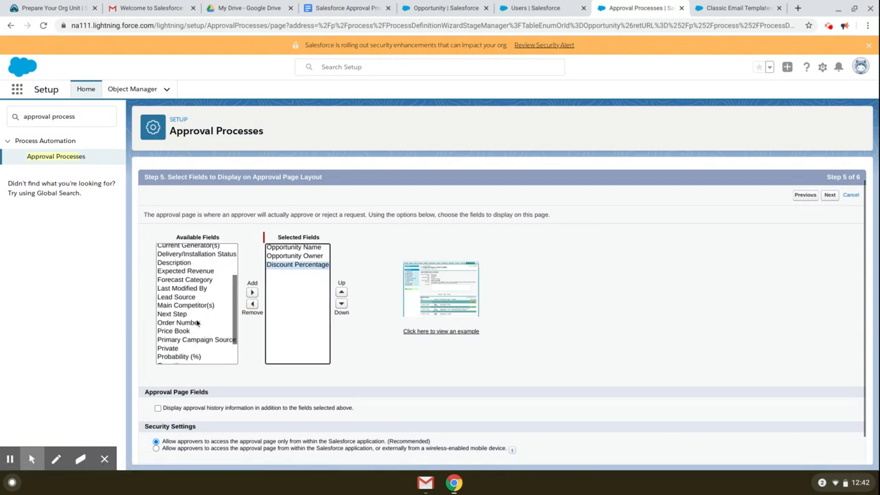
scroll(191, 306, "up", 1)
scroll(192, 308, "up", 1)
left_click(179, 249)
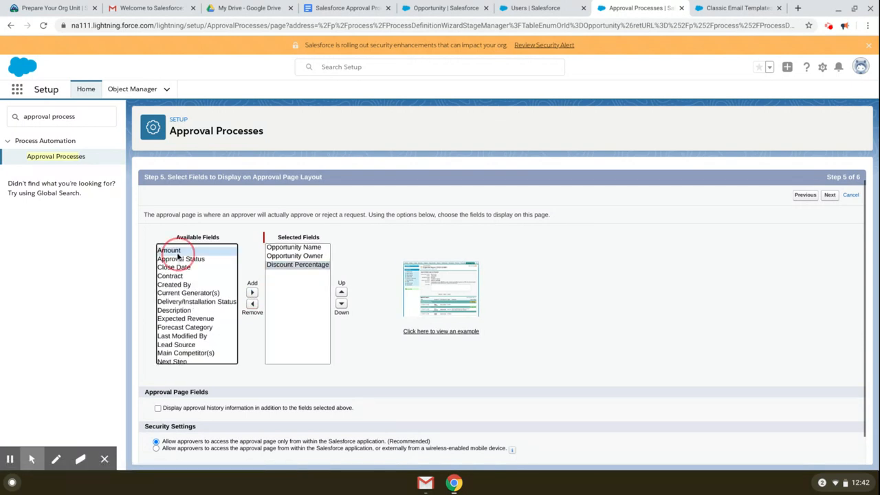
left_click(251, 292)
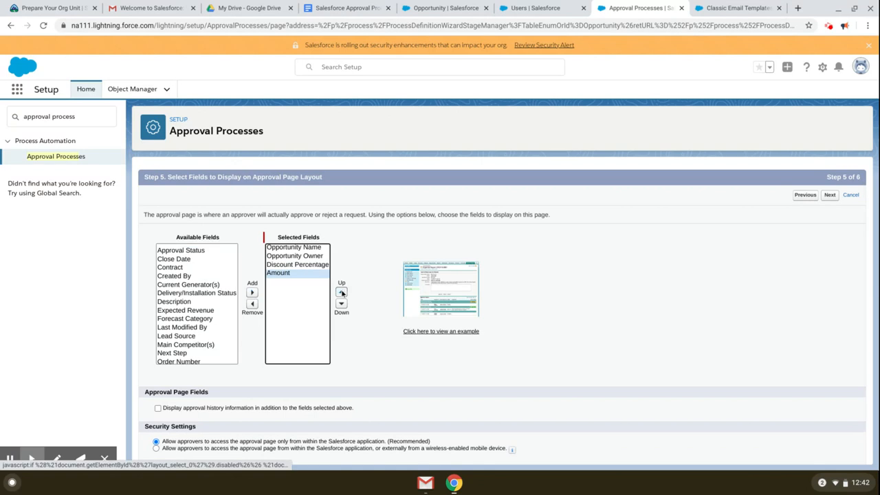
Step: Keep the Recommended in-Salesforce-only approver access option and advance to the submitters step
scroll(623, 361, "down", 1)
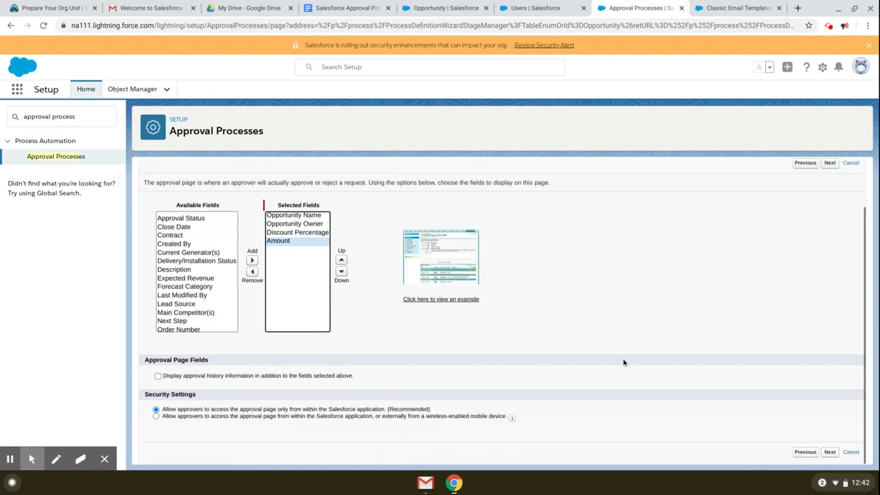
left_click_drag(209, 411, 434, 410)
left_click(434, 410)
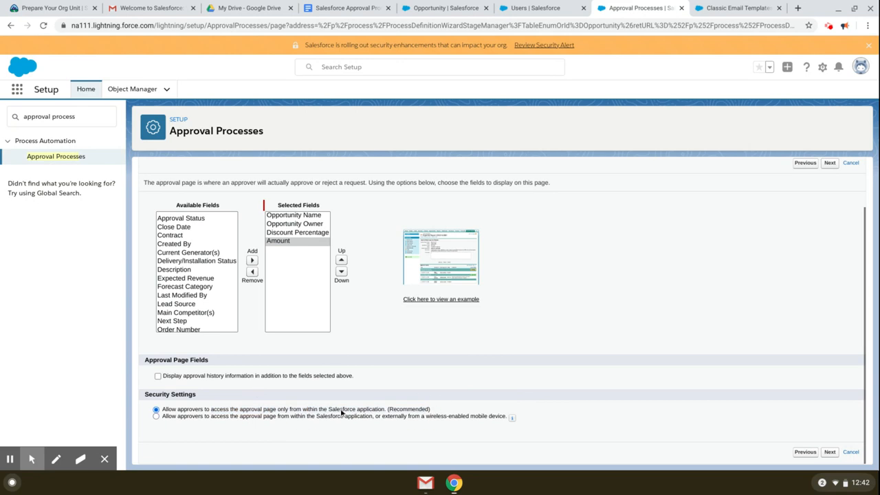
left_click(223, 412)
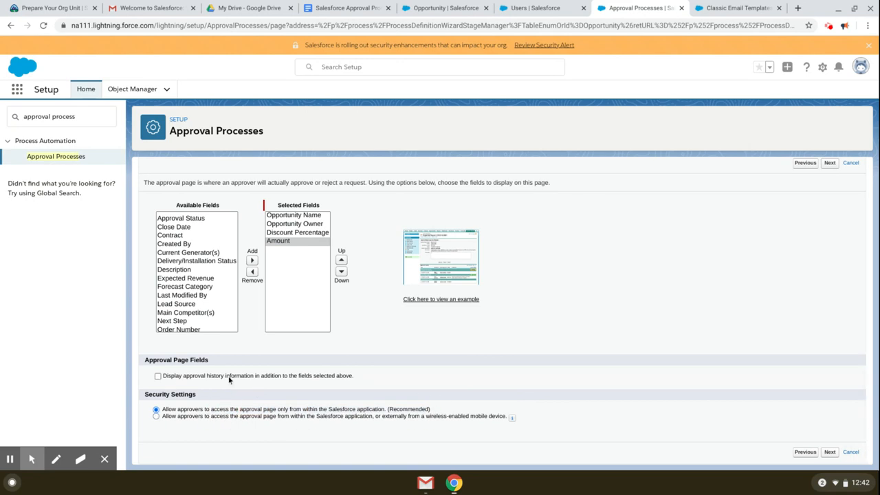
left_click(825, 451)
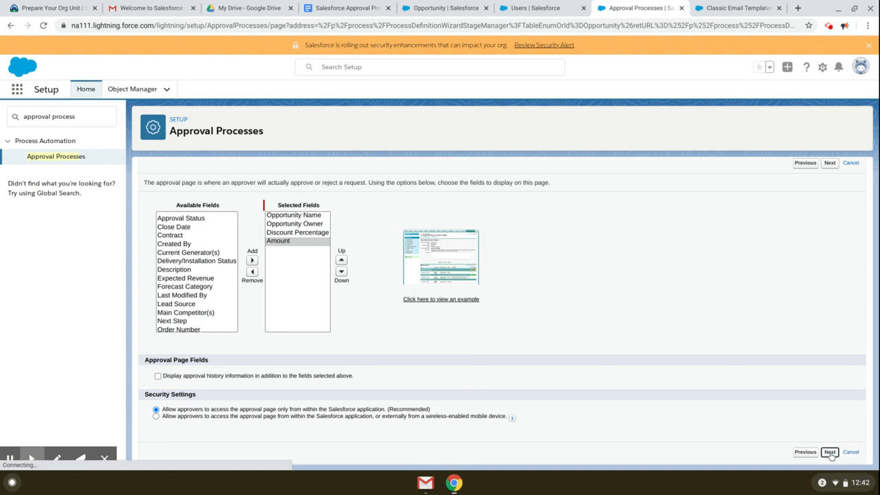
scroll(673, 293, "down", 1)
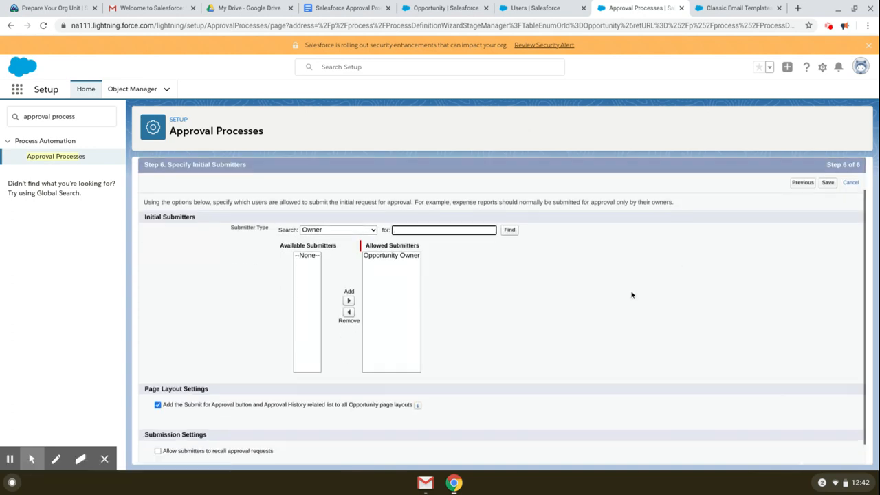
left_click(378, 256)
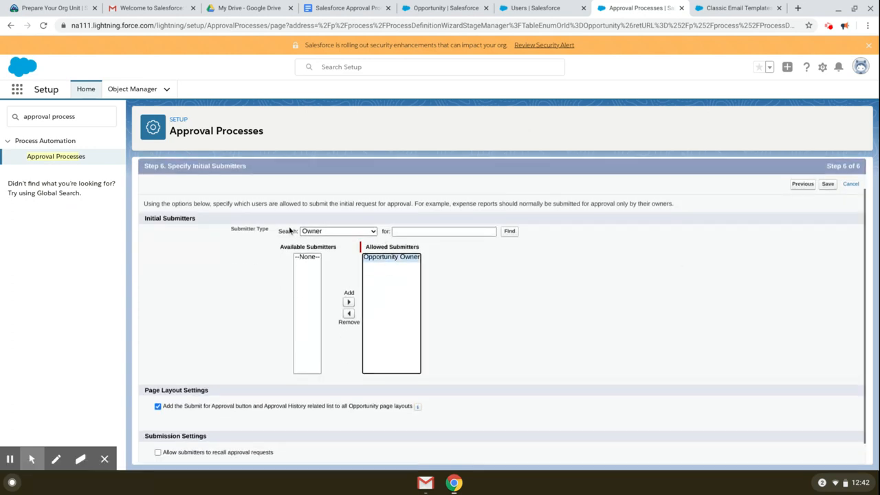
scroll(310, 230, "up", 1)
left_click(195, 206)
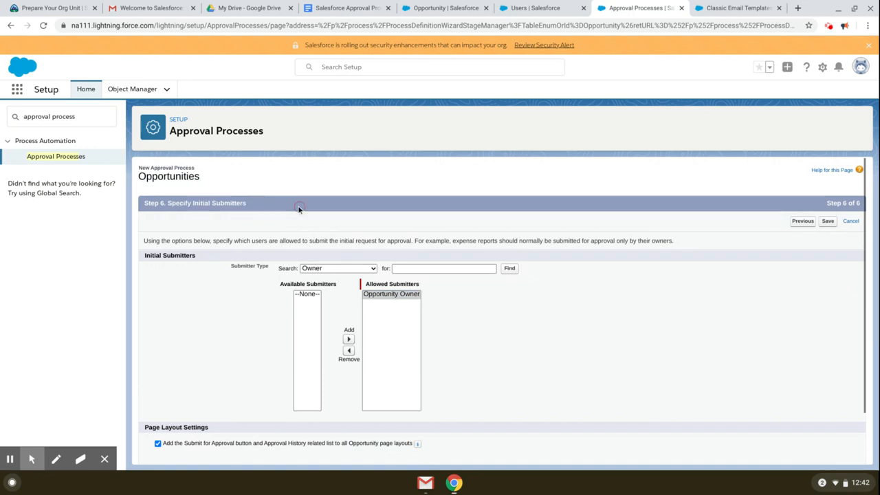
scroll(413, 264, "down", 2)
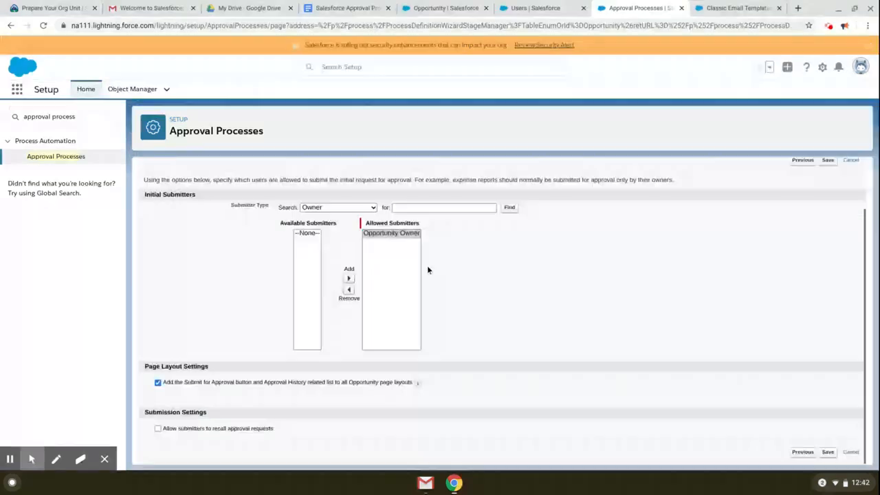
left_click(388, 235)
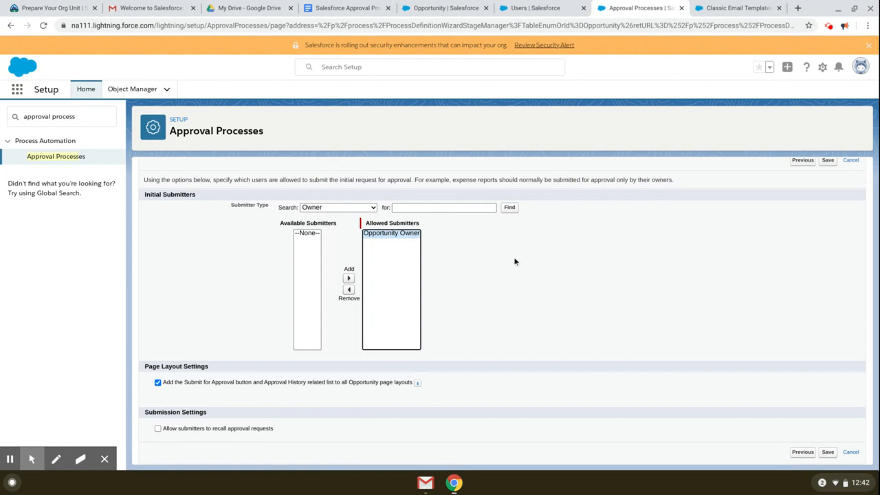
left_click_drag(211, 383, 310, 384)
left_click(331, 383)
left_click(158, 383)
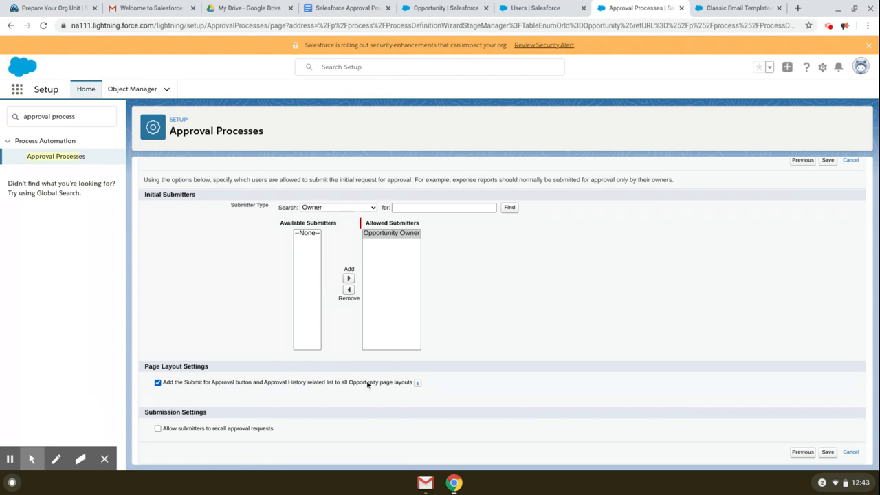
Step: Save the new Opportunity approval process with Opportunity Owner as its allowed submitter
left_click(827, 452)
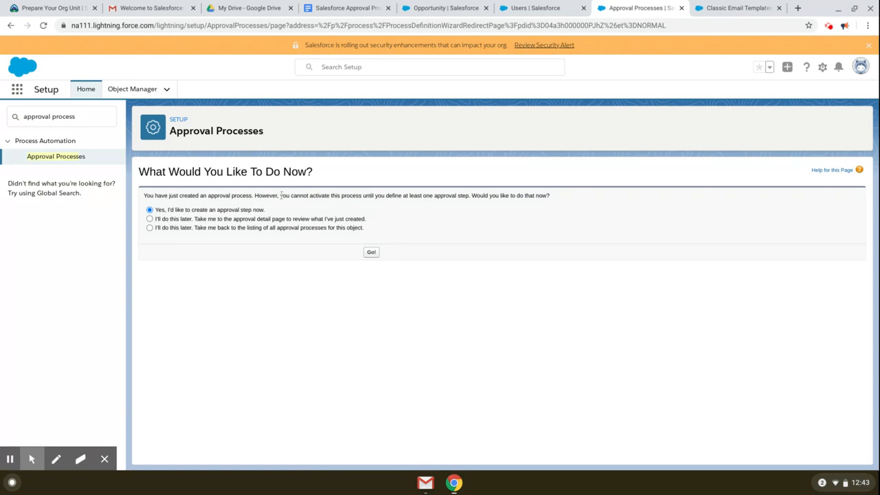
Step: Defer step creation, open the Discount Approval Process detail page, and list initial submission action types
left_click(284, 218)
left_click_drag(272, 222, 383, 221)
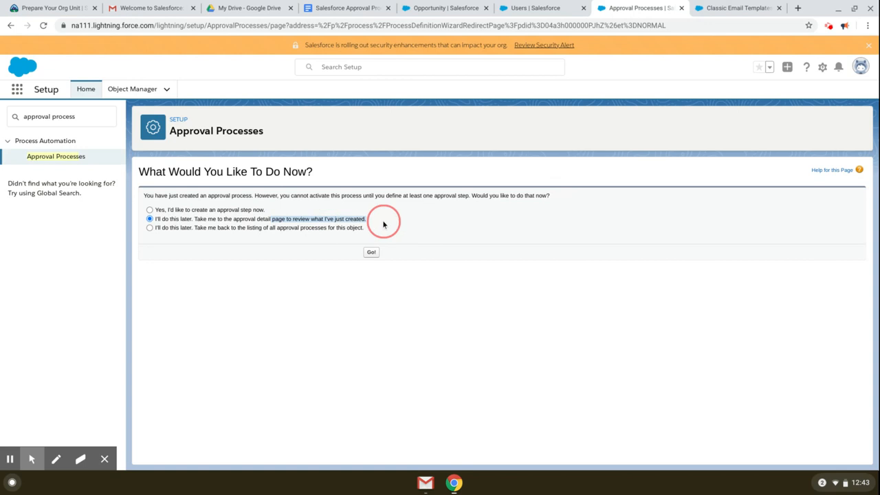
left_click(383, 221)
left_click(371, 253)
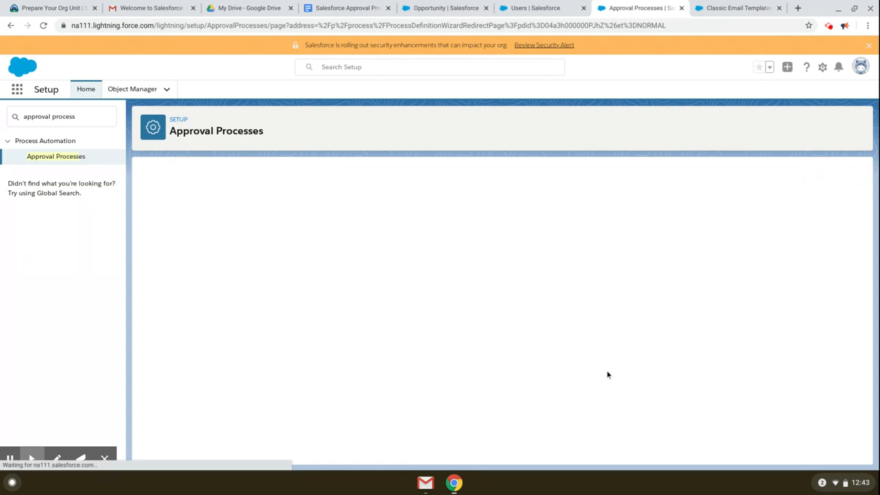
scroll(607, 374, "down", 1)
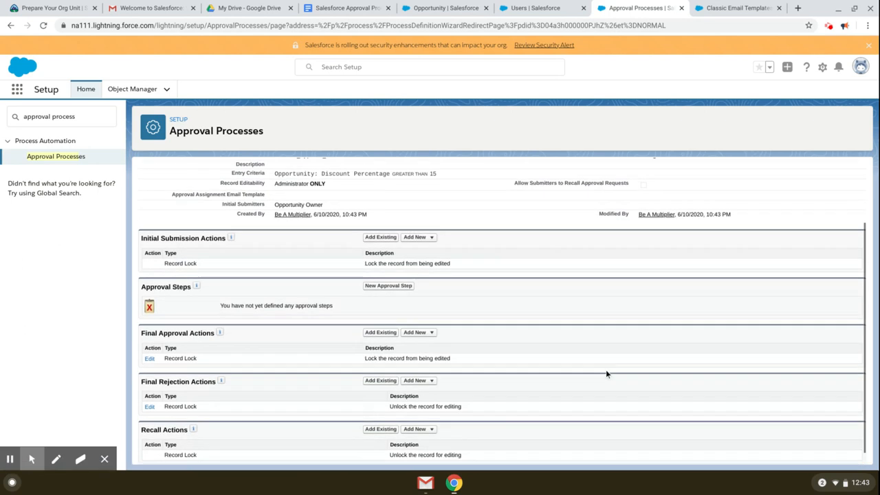
scroll(607, 374, "up", 1)
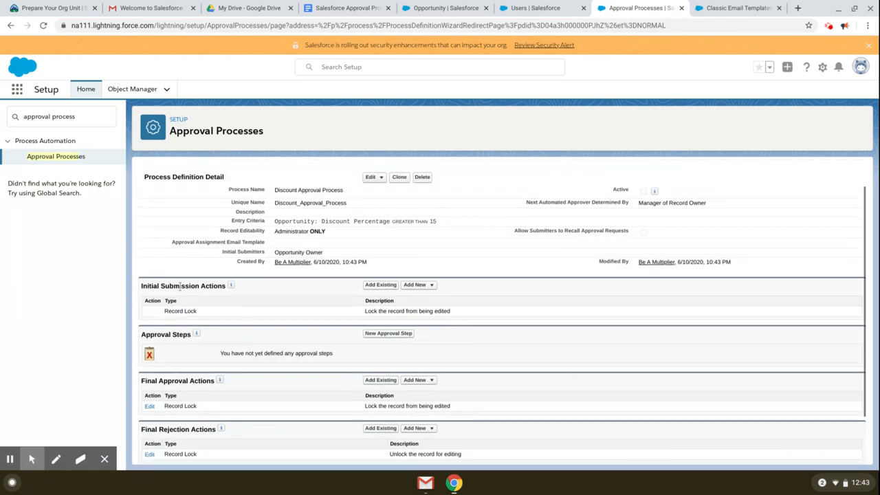
left_click(432, 288)
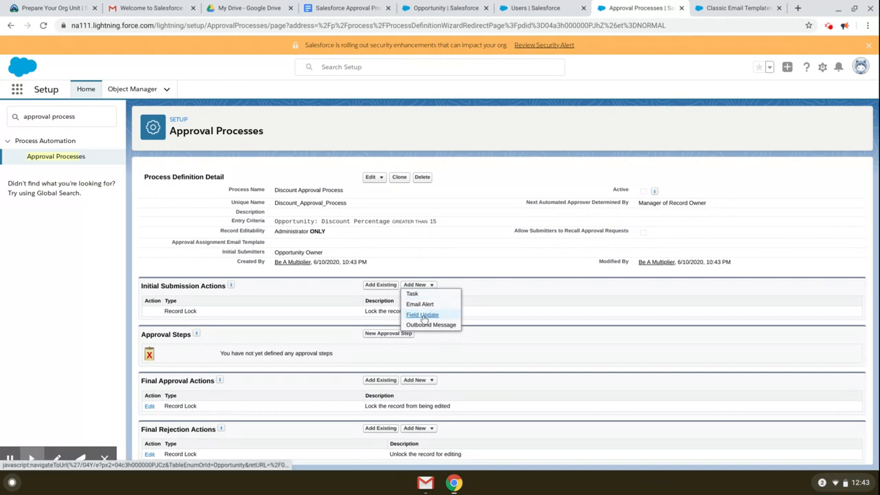
Step: Start a new field update named Approval Status Pending
left_click(423, 317)
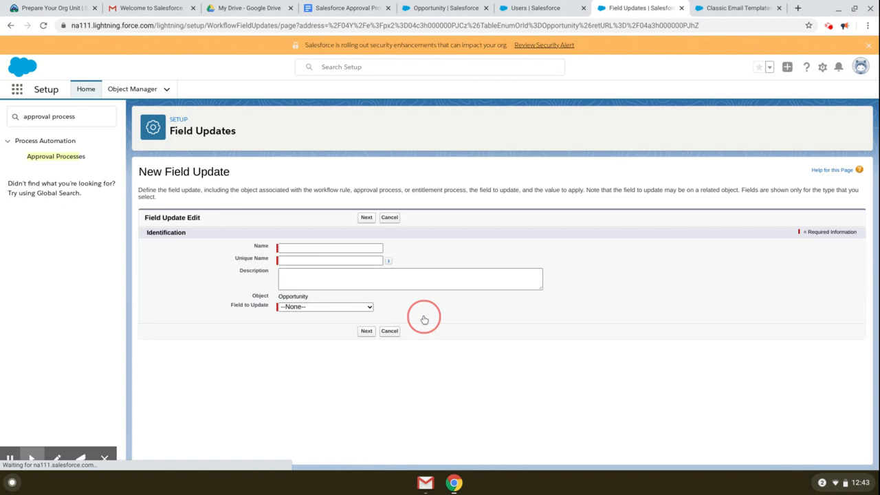
left_click(331, 248)
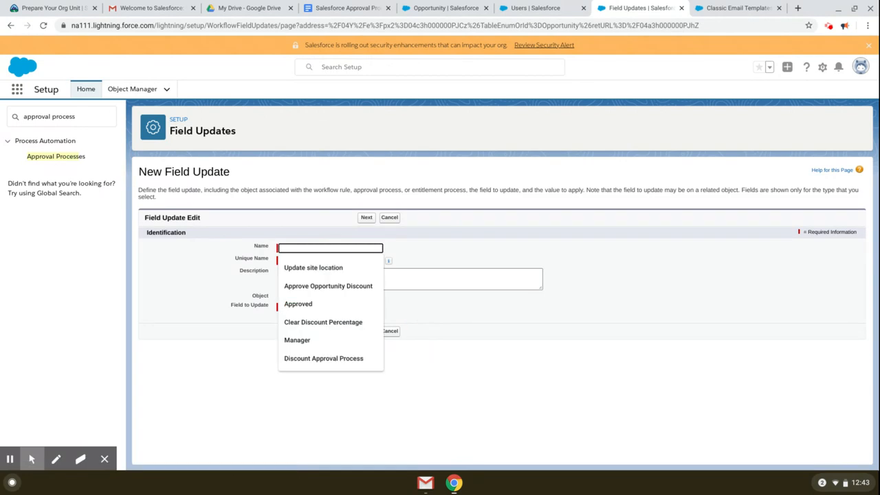
left_click(433, 253)
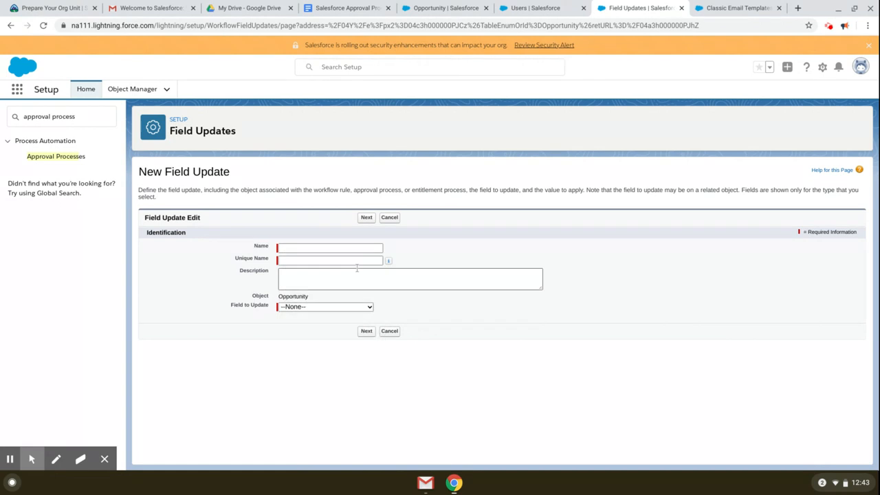
left_click(310, 248)
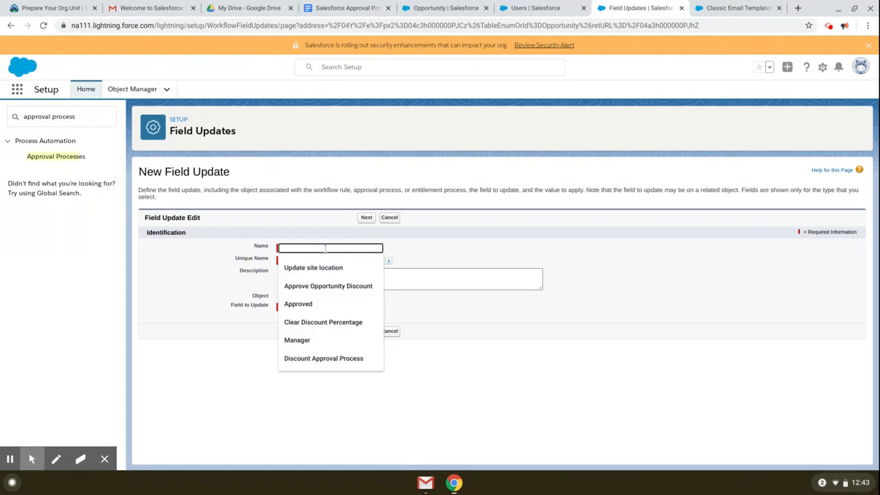
type("Appr")
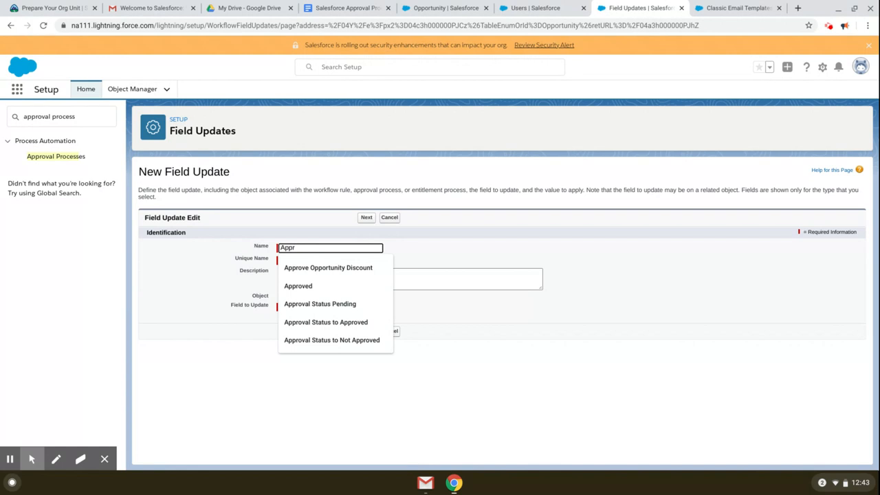
key("Down")
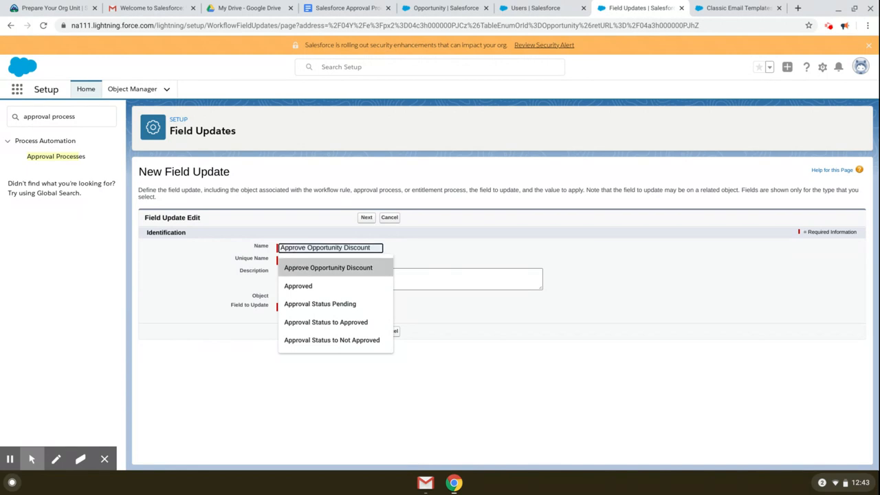
left_click(305, 304)
left_click(317, 273)
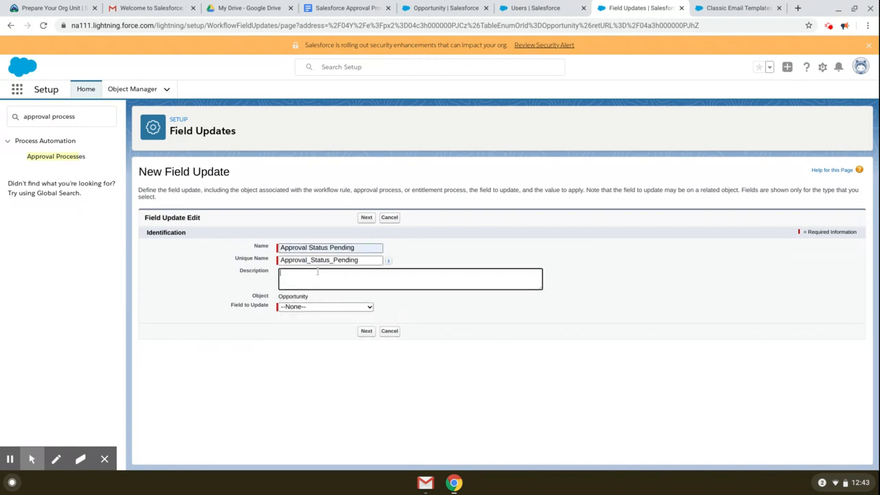
Step: Make the field update set Approval Status to Pending and save it
left_click(344, 311)
scroll(330, 254, "down", 1)
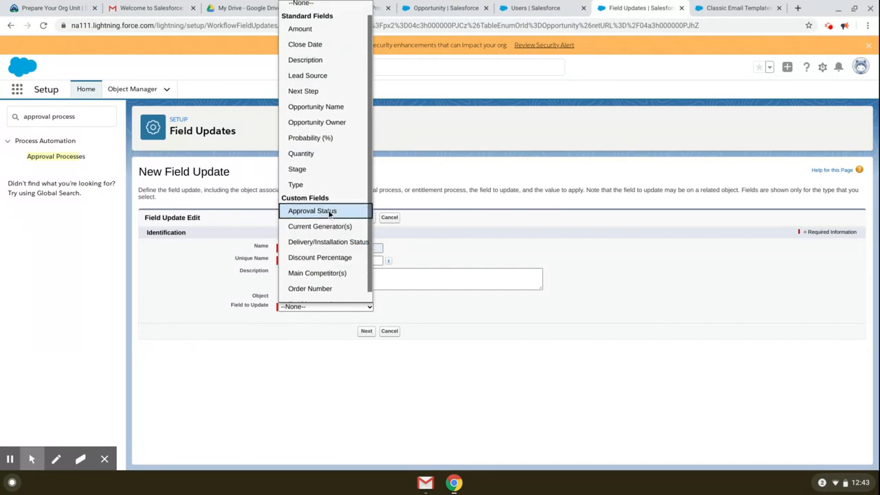
left_click(322, 211)
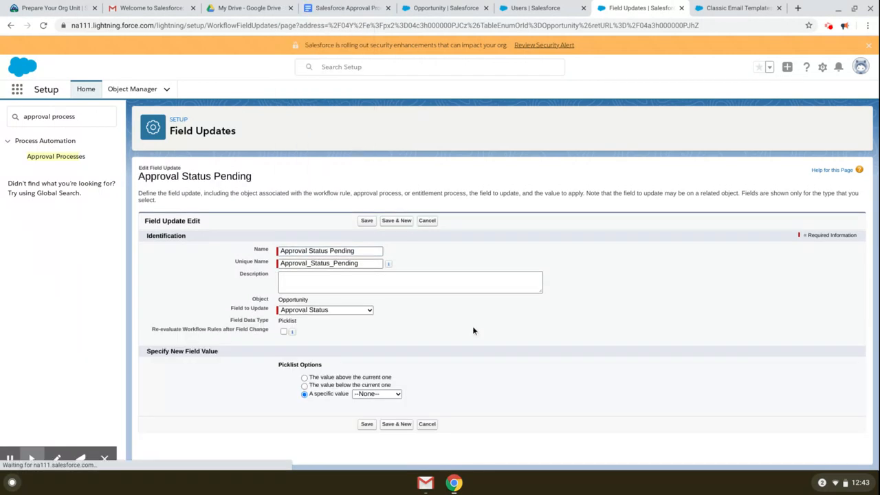
left_click(378, 396)
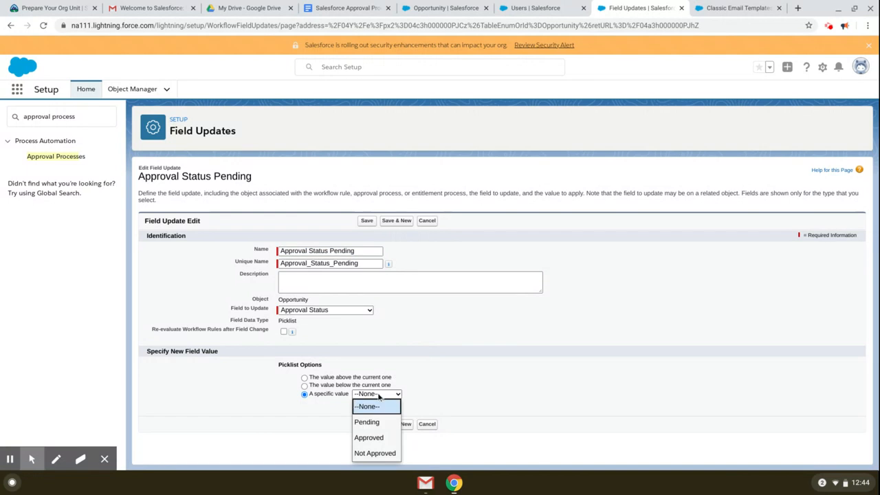
left_click(420, 390)
left_click(371, 396)
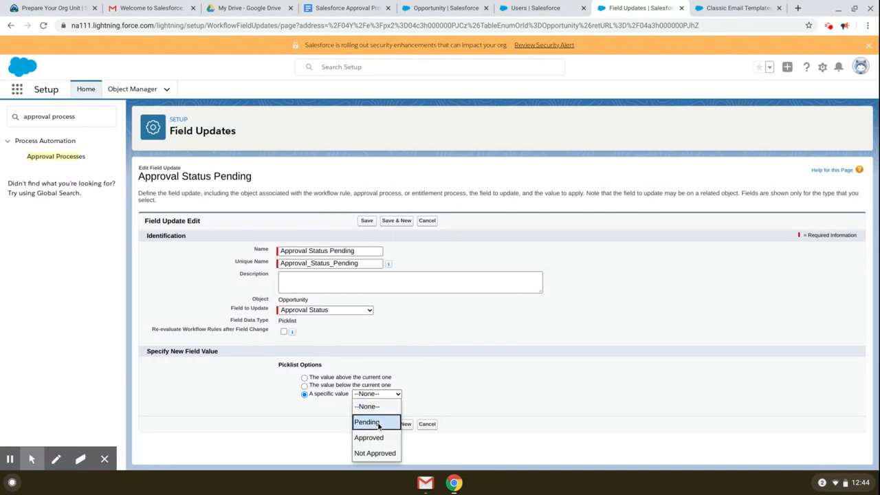
left_click(375, 419)
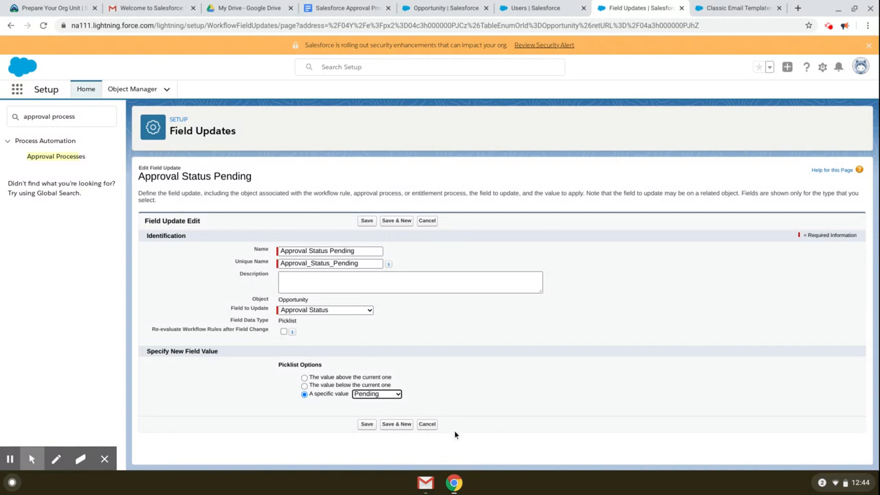
left_click(367, 424)
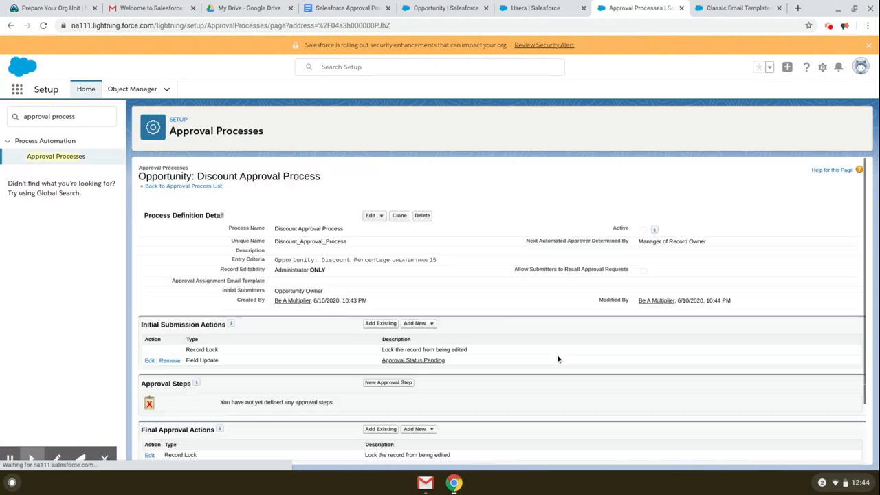
Step: Create approval step 1 named Manager Approval and continue to its criteria page
scroll(566, 358, "down", 2)
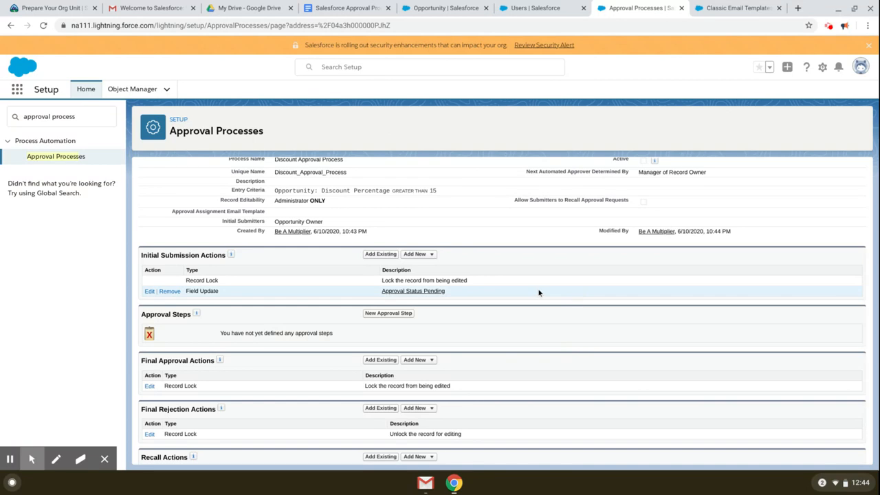
scroll(538, 292, "down", 1)
scroll(261, 400, "down", 1)
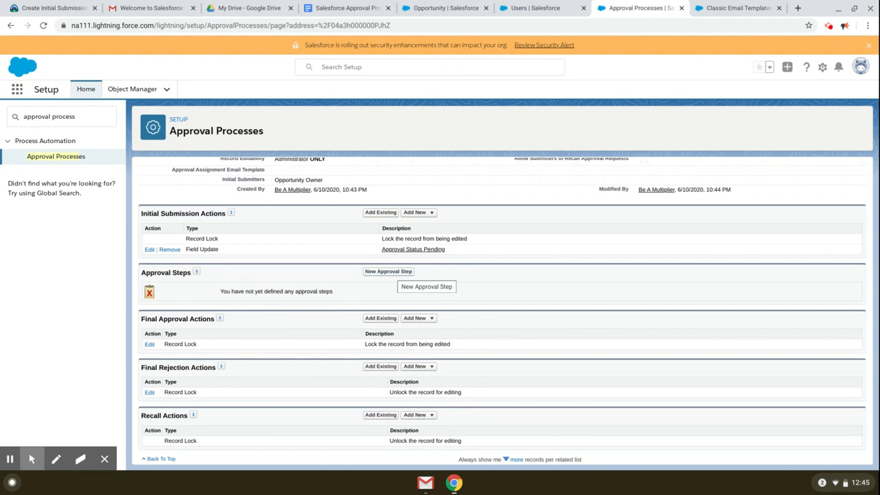
left_click(390, 272)
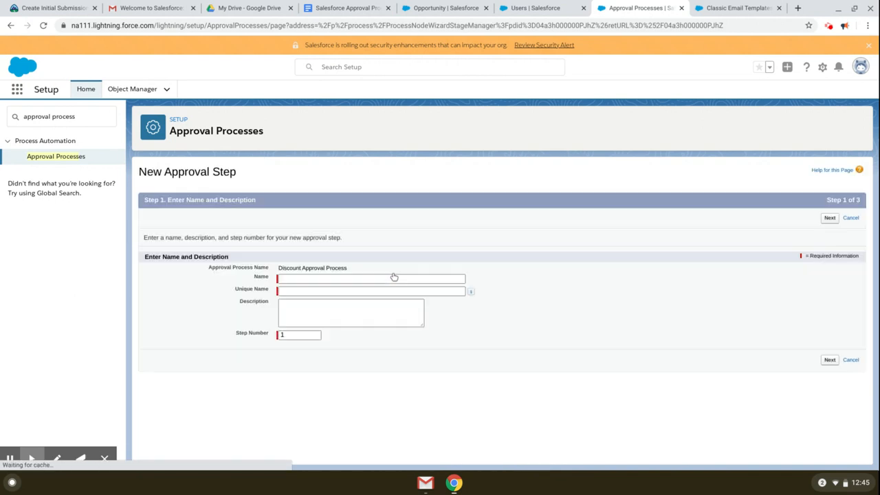
left_click(323, 278)
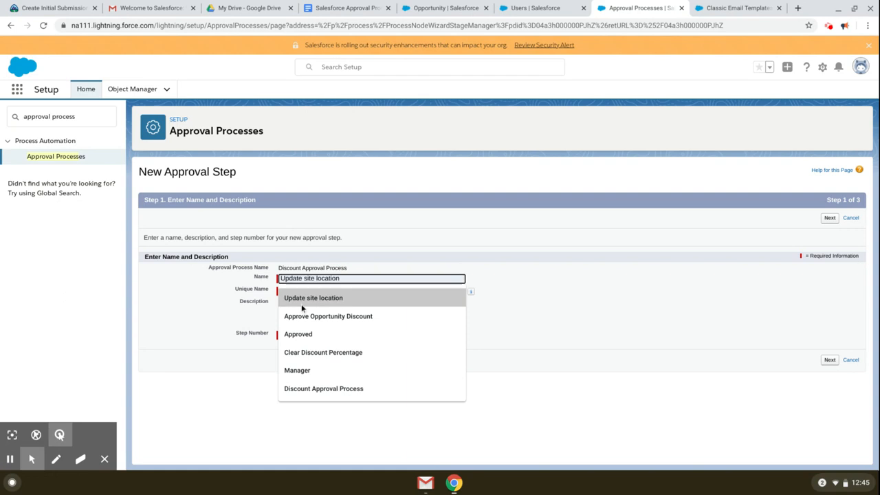
left_click(32, 459)
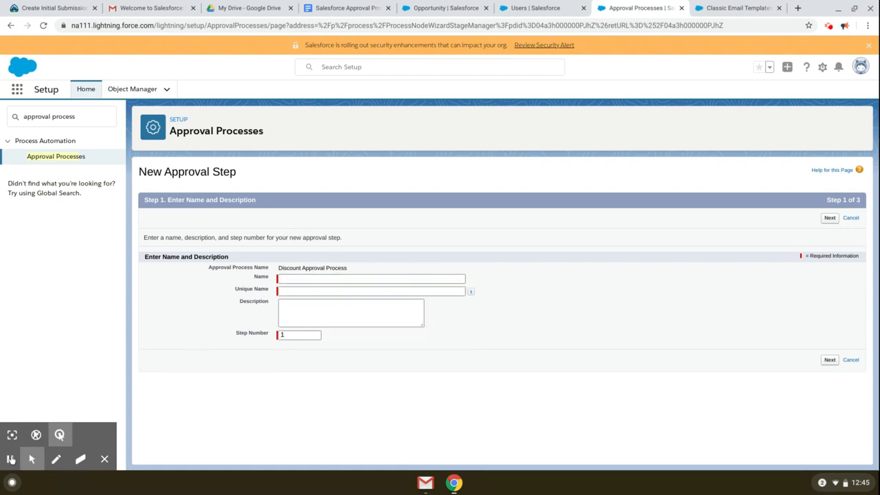
left_click(298, 279)
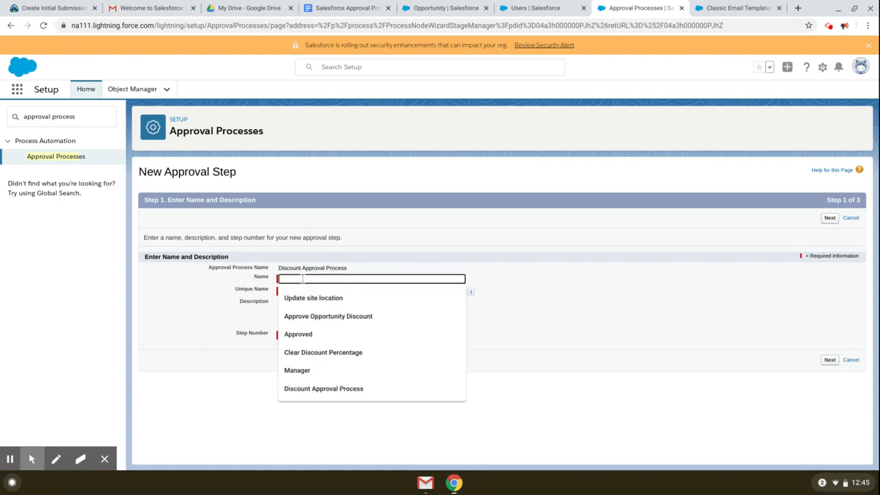
type("Manager Approval")
left_click(348, 292)
left_click(311, 312)
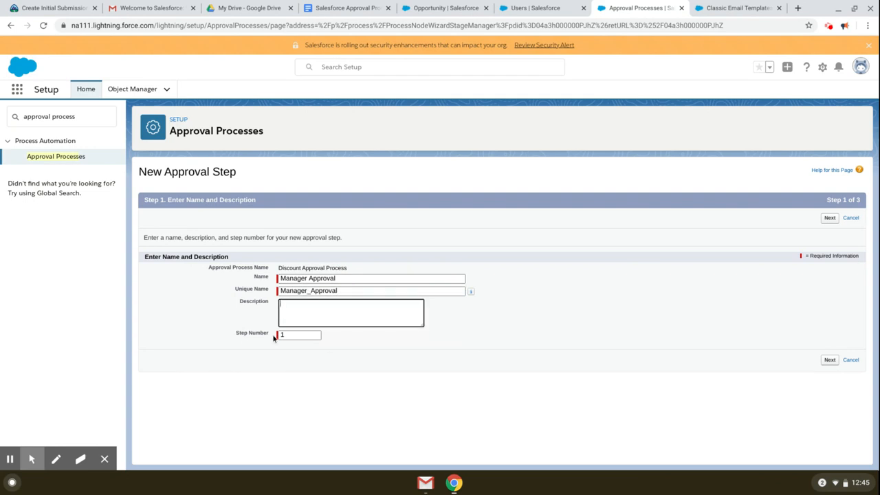
left_click(830, 363)
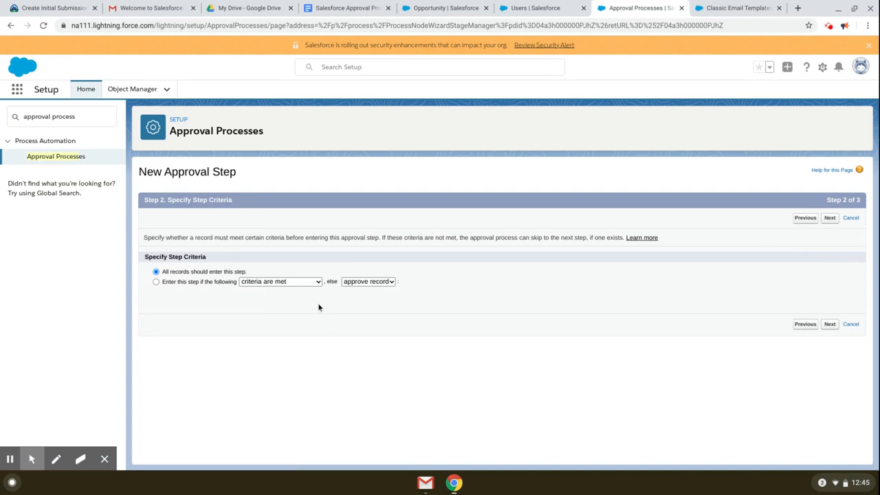
Step: Apply the step when Discount Percentage is greater than 15, keep the Manager approver, and save
left_click(31, 455)
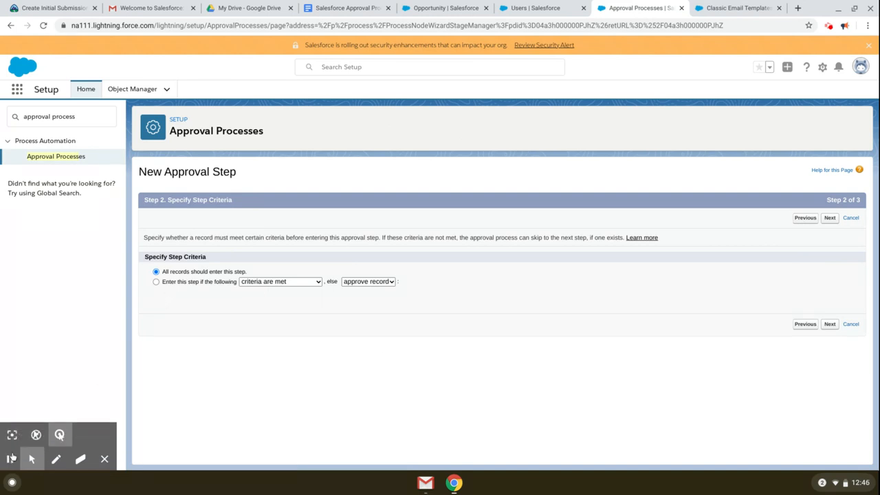
left_click(187, 282)
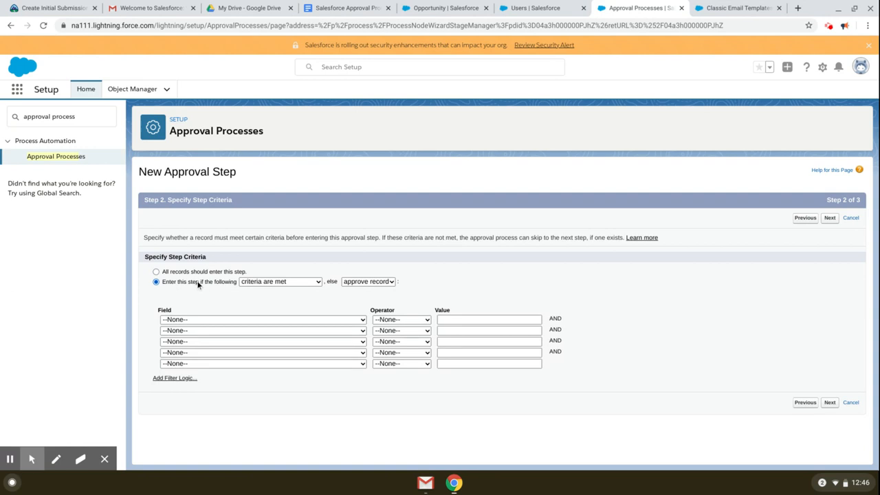
left_click(342, 319)
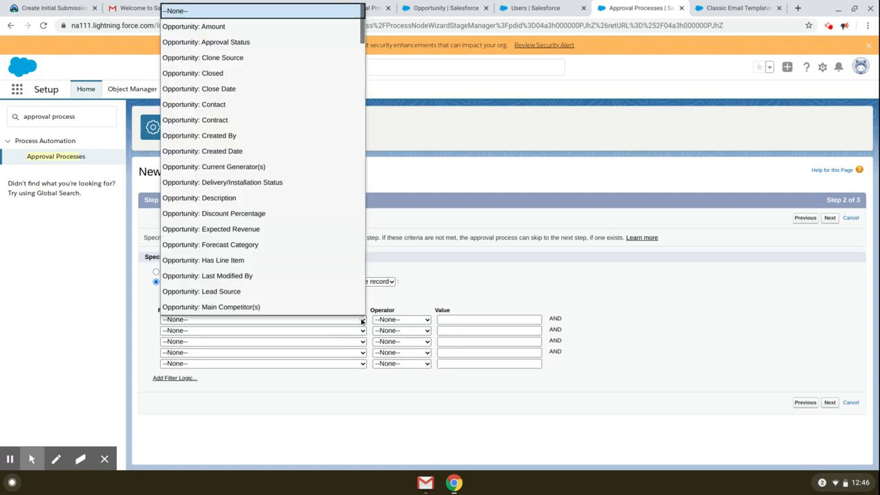
left_click(314, 217)
left_click(401, 319)
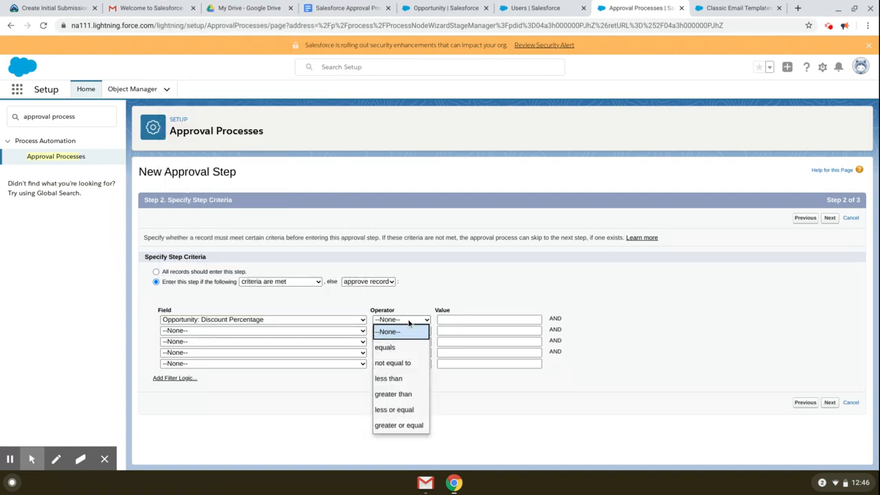
left_click(411, 394)
left_click(460, 318)
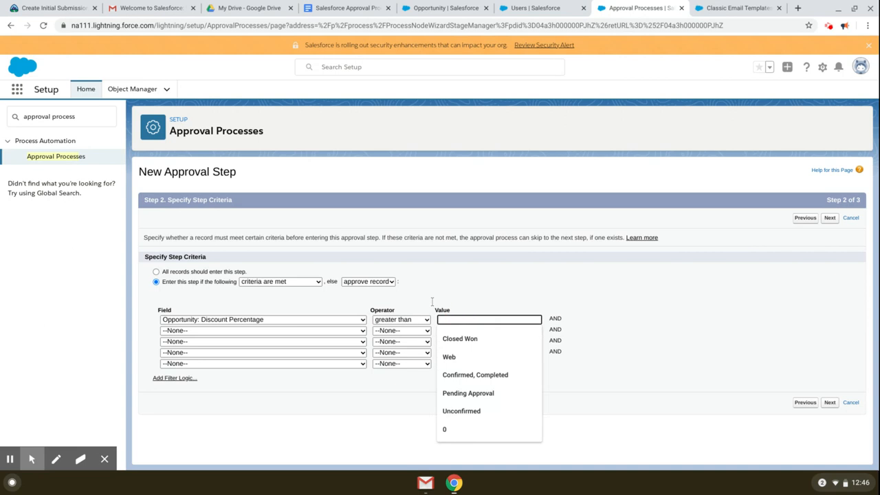
type("15")
left_click(681, 323)
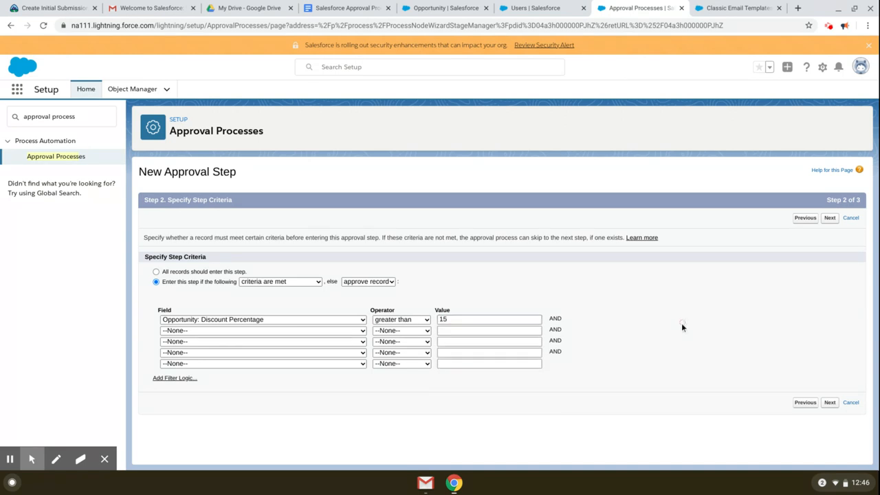
left_click(830, 403)
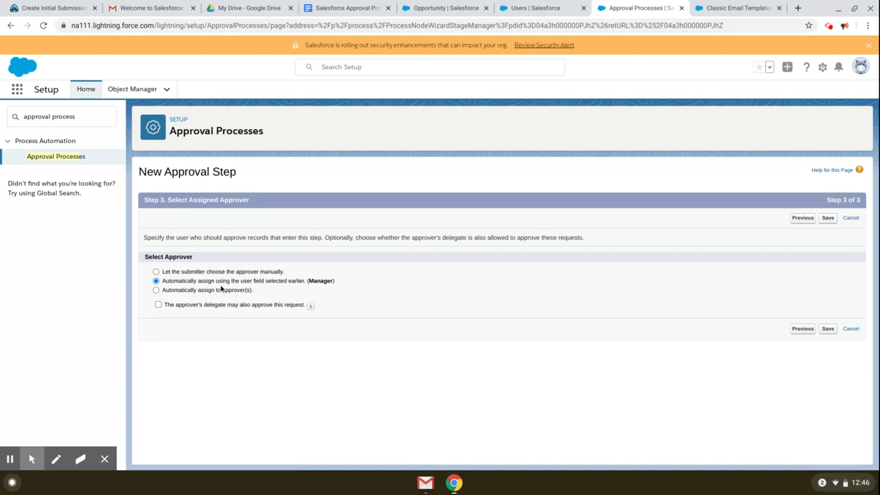
left_click(827, 328)
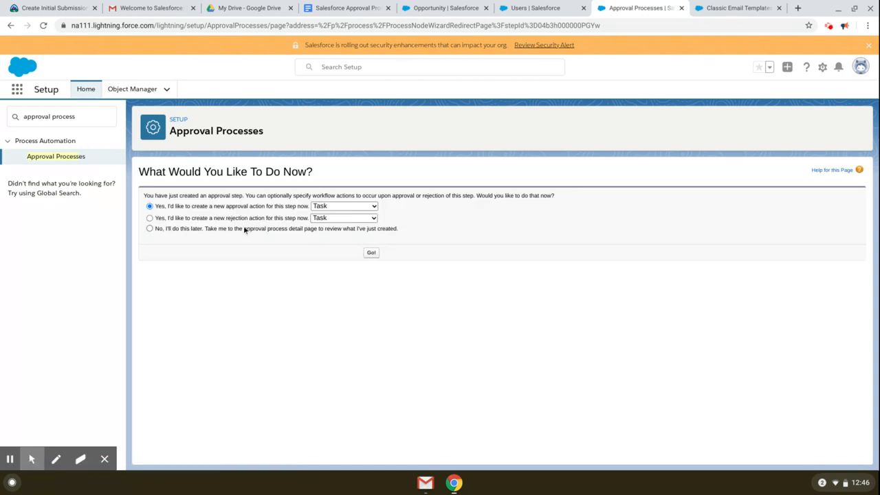
Step: Skip step actions, return to the process detail page, and start approval step 2
left_click(218, 229)
left_click(371, 253)
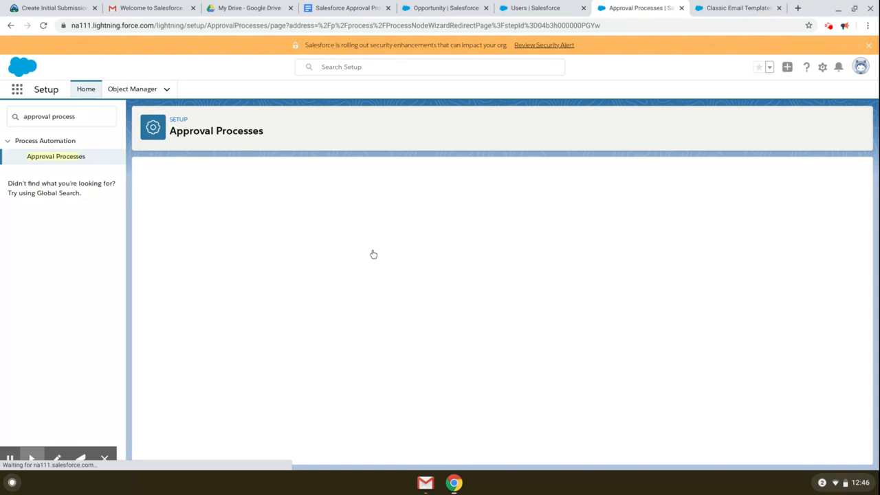
scroll(574, 326, "down", 2)
scroll(523, 351, "down", 1)
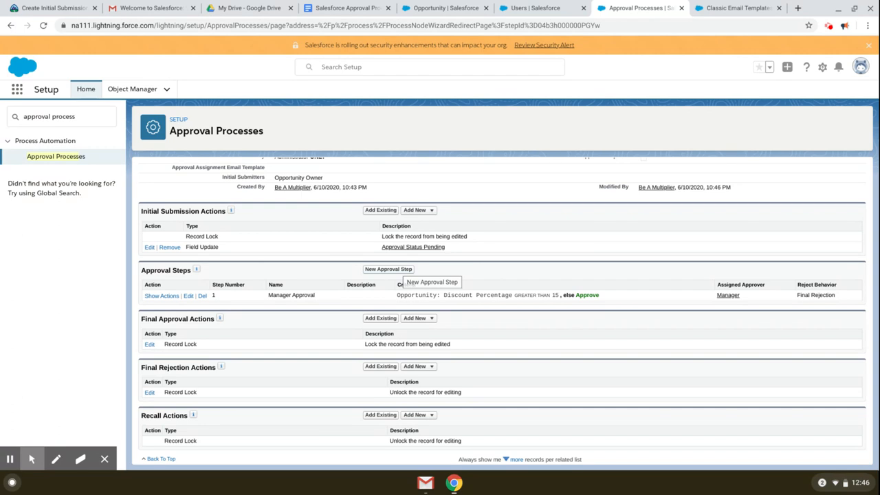
left_click(399, 269)
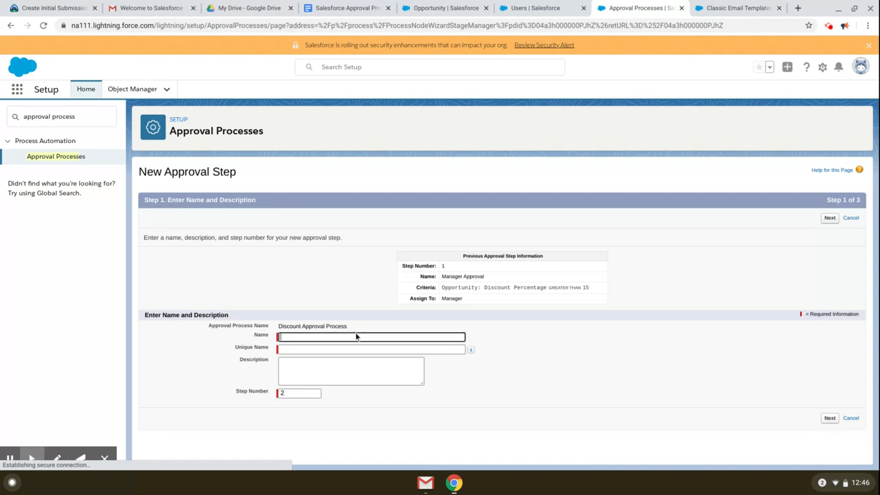
Step: Name the second step VP Approval and continue to its criteria
left_click(321, 334)
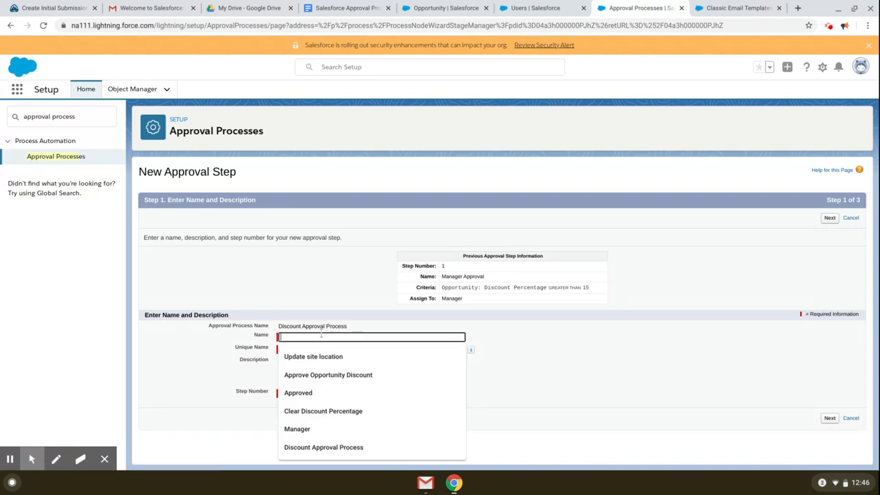
type("VP Approval")
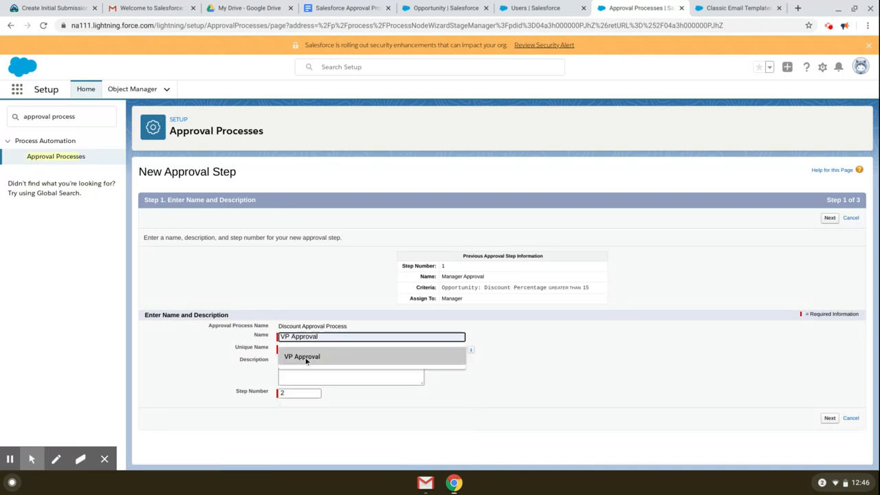
left_click(307, 356)
left_click(310, 367)
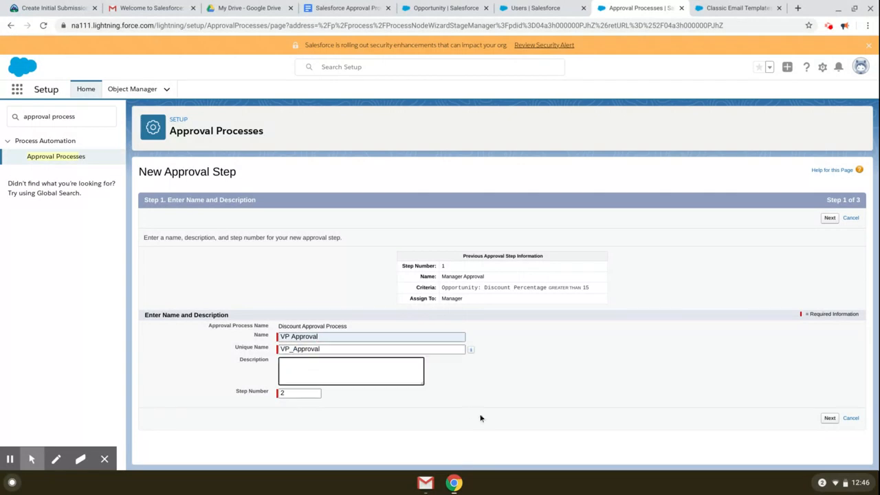
left_click(836, 422)
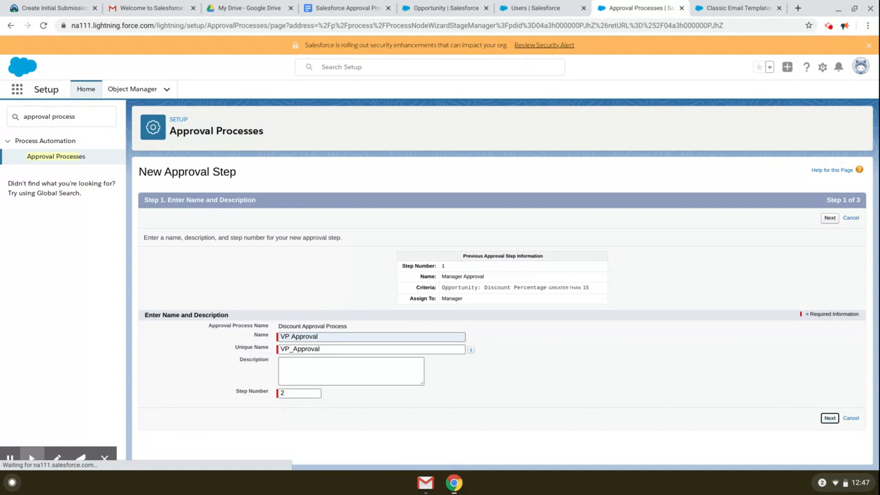
left_click(831, 420)
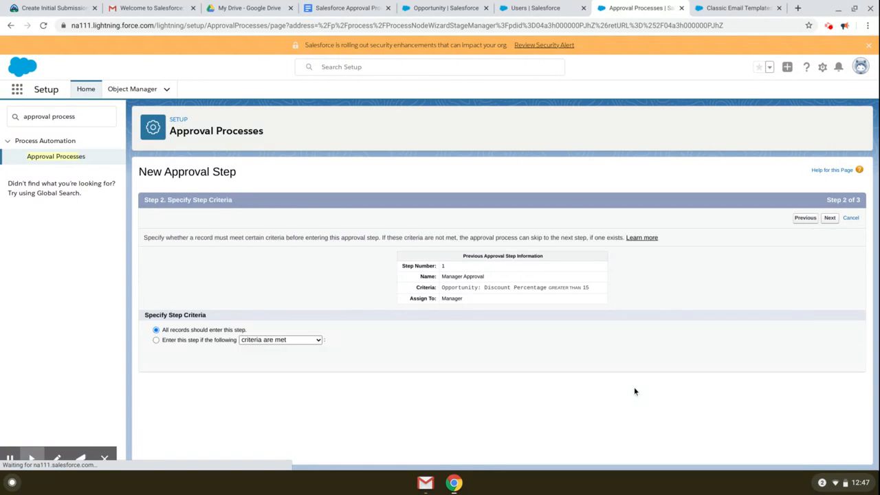
Step: Enter the step only when Discount Percentage is greater than 40
left_click(156, 340)
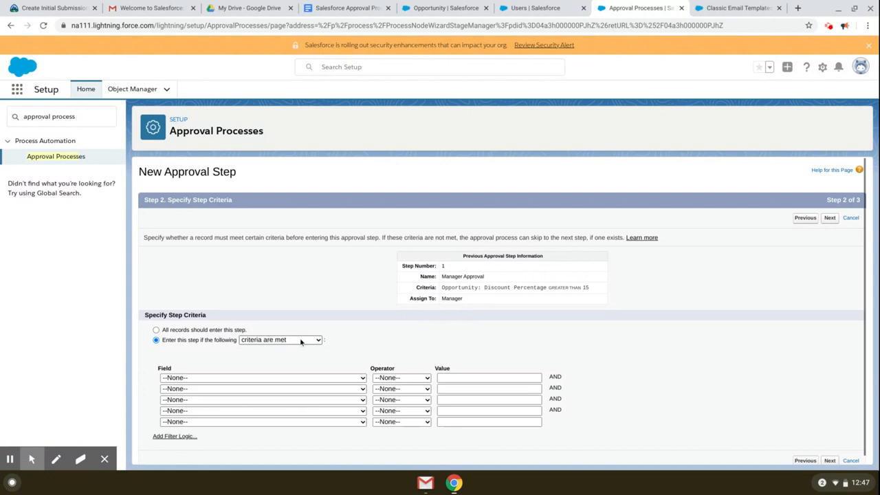
left_click(300, 379)
scroll(262, 341, "down", 1)
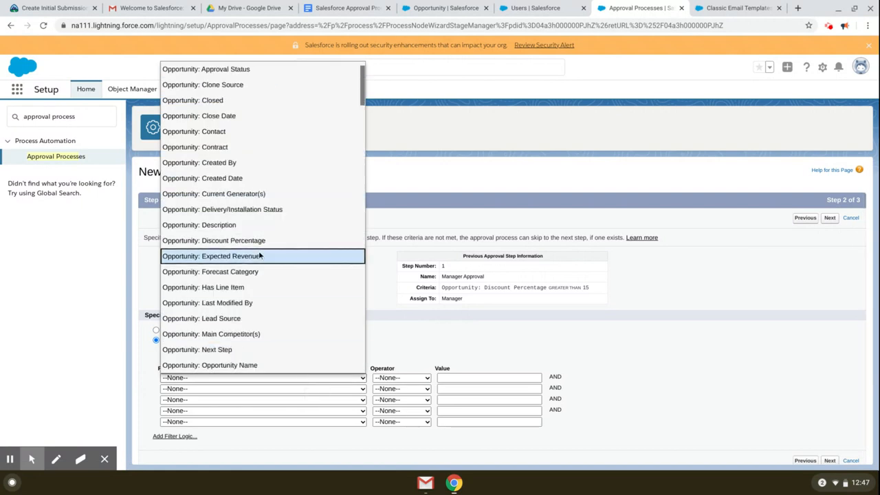
scroll(266, 229, "up", 1)
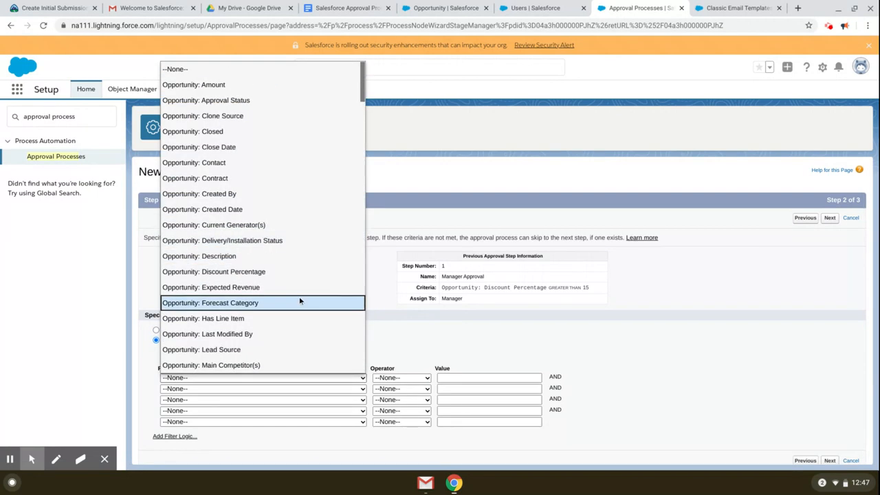
left_click(298, 272)
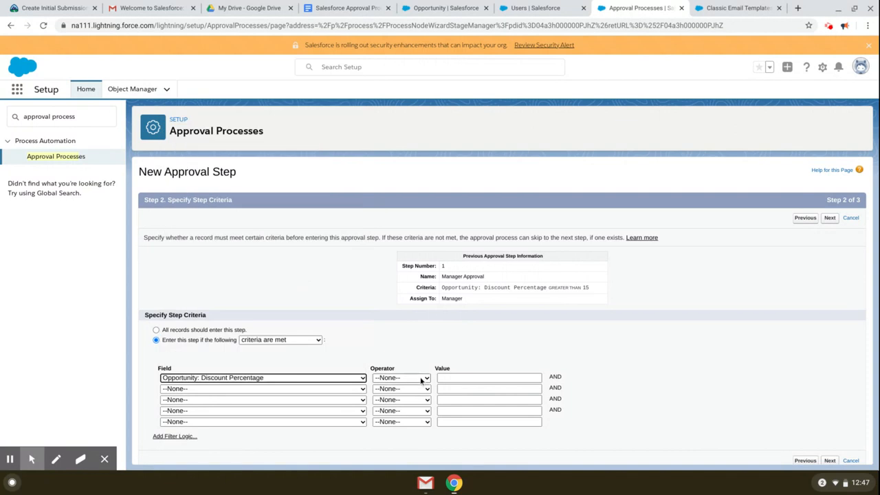
left_click(424, 379)
left_click(410, 334)
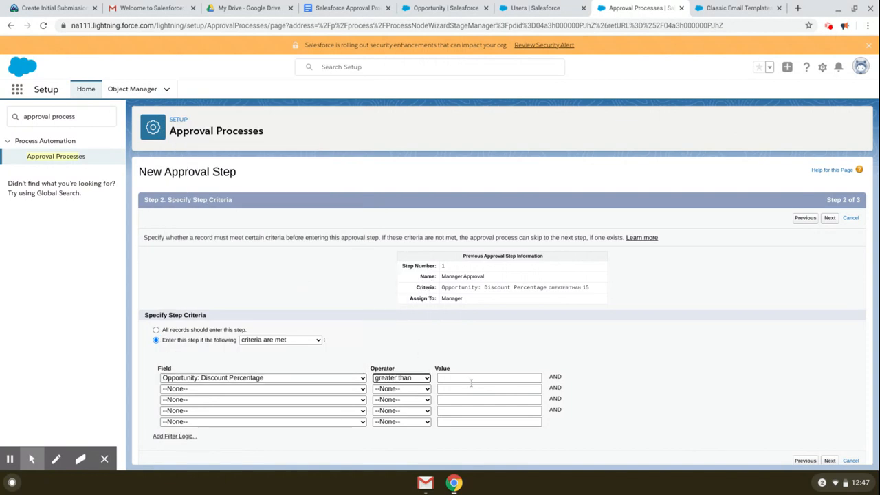
left_click(445, 376)
type("40")
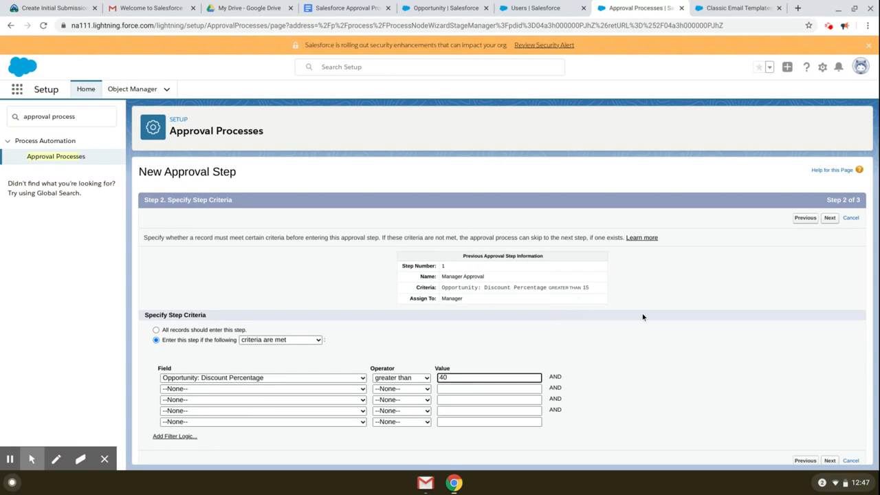
left_click(831, 218)
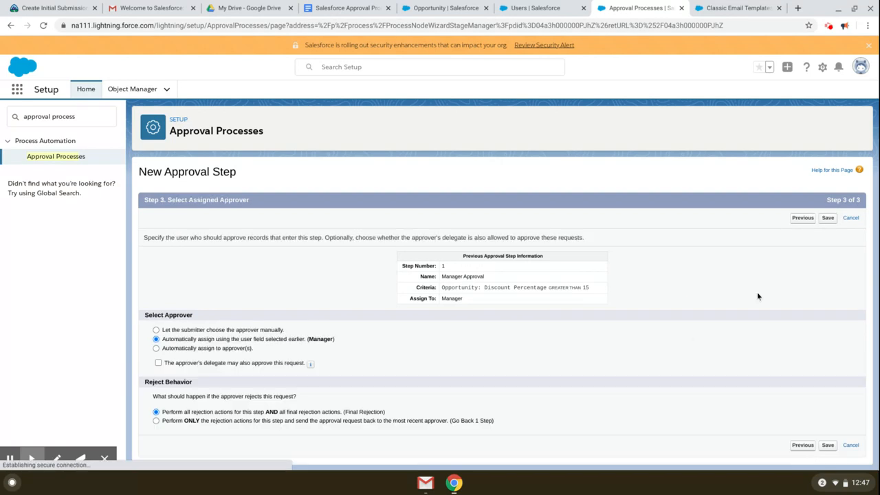
Step: Assign the step to the specific VP user as approver and save it
left_click(211, 349)
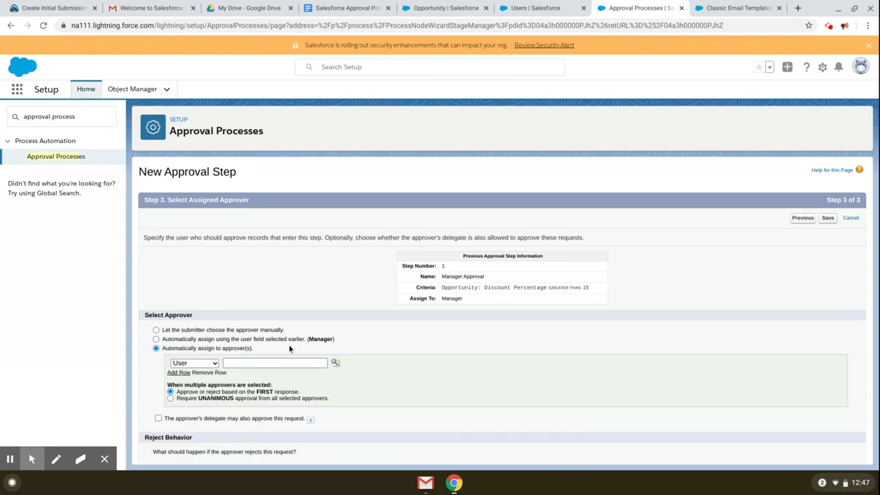
left_click(290, 363)
left_click(291, 383)
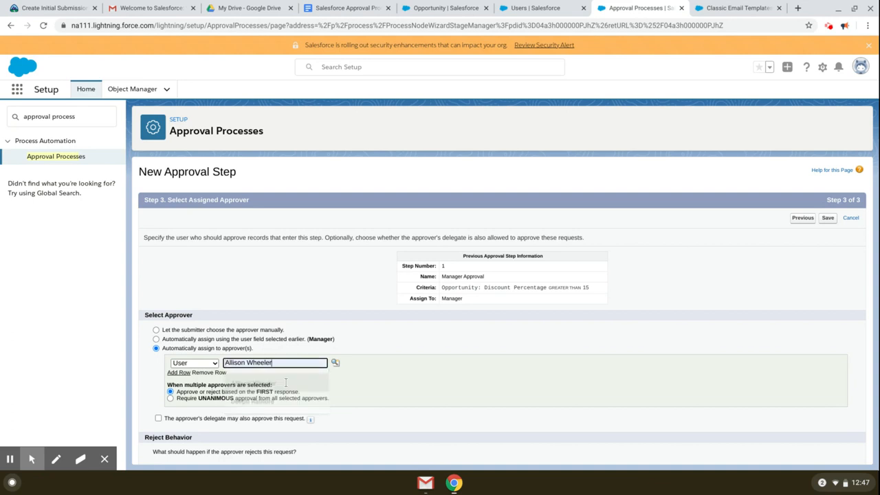
scroll(406, 385, "down", 2)
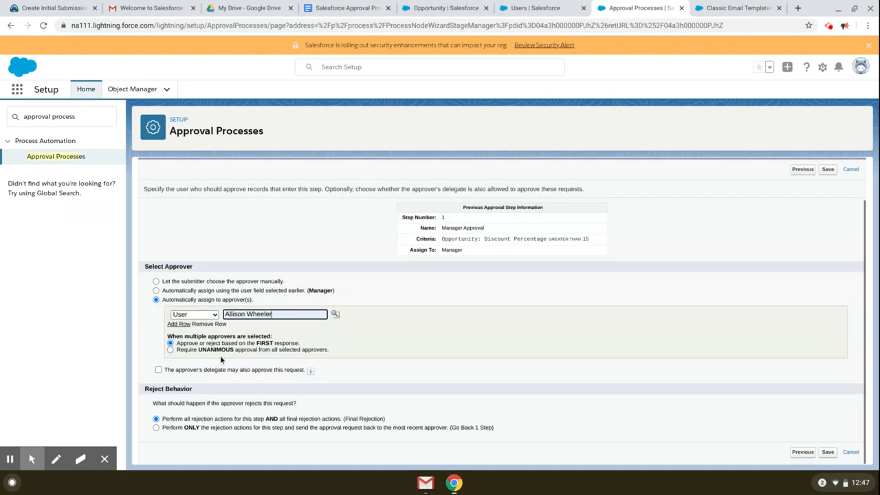
left_click(194, 344)
left_click_drag(194, 344, 325, 343)
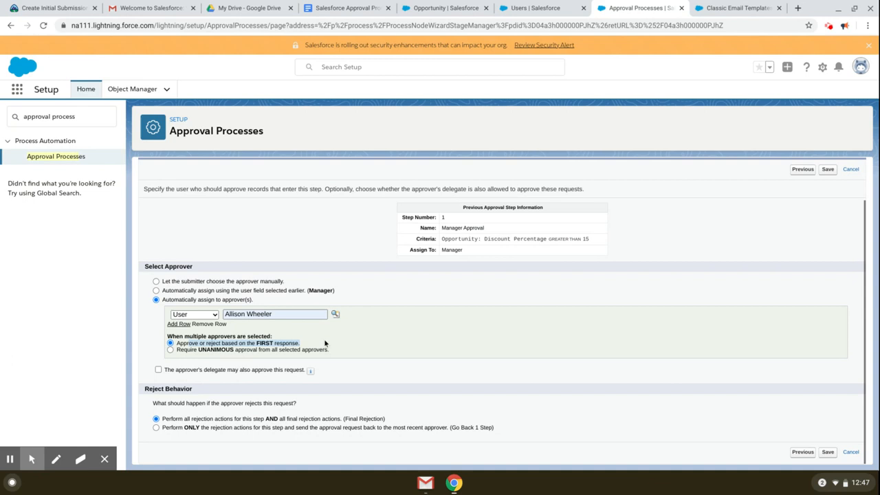
left_click(372, 346)
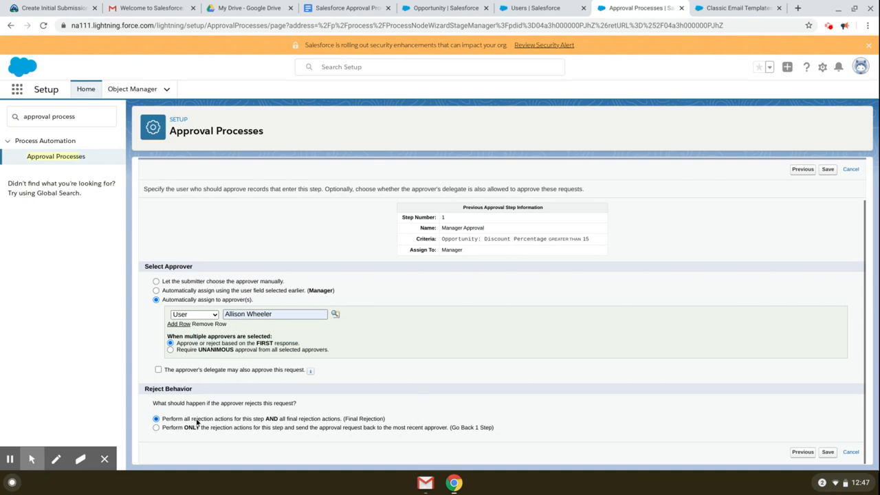
left_click(828, 452)
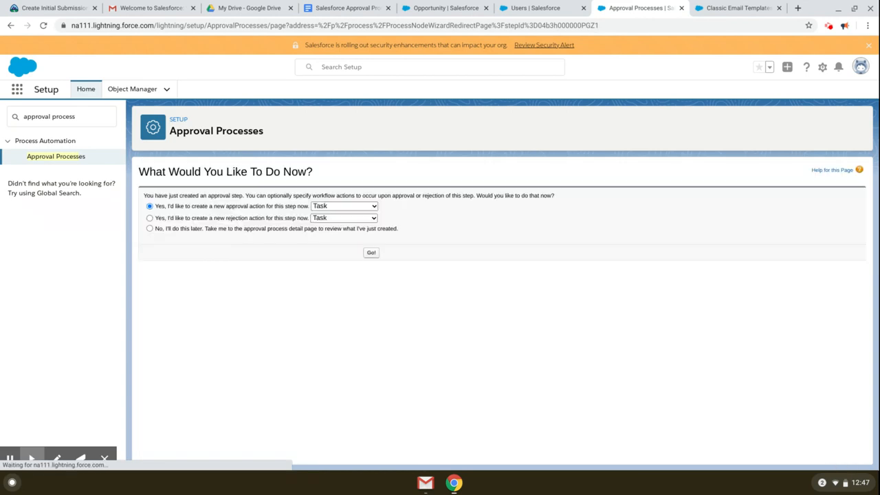
Step: Choose to skip adding approval or rejection actions for the VP Approval step
left_click(249, 231)
left_click(372, 254)
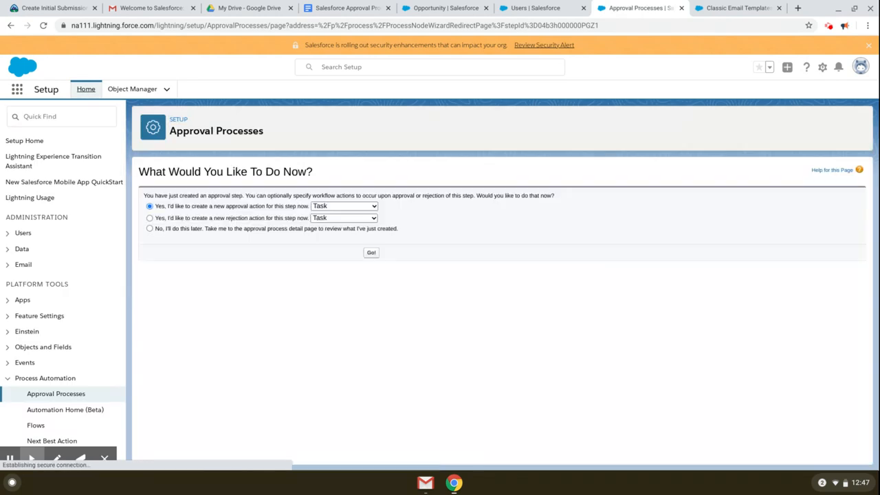
left_click(277, 229)
left_click(371, 253)
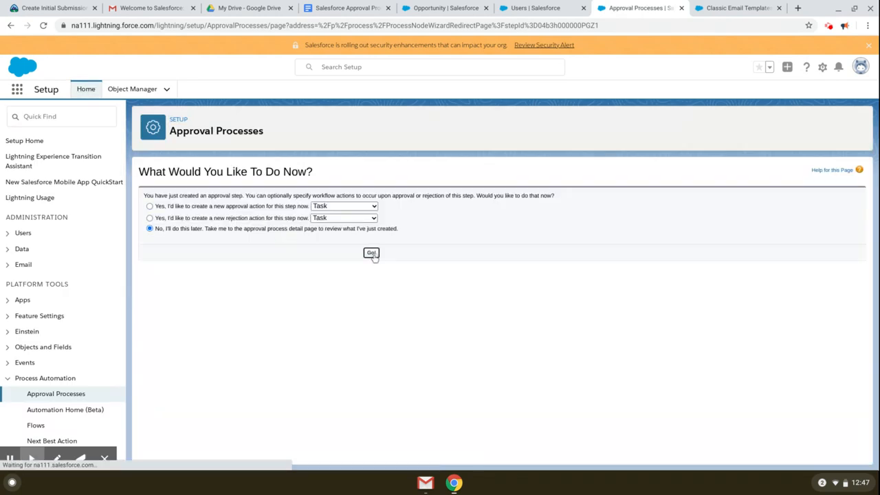
Step: Add a final approval field update named Approval Status to Approved
scroll(453, 337, "down", 2)
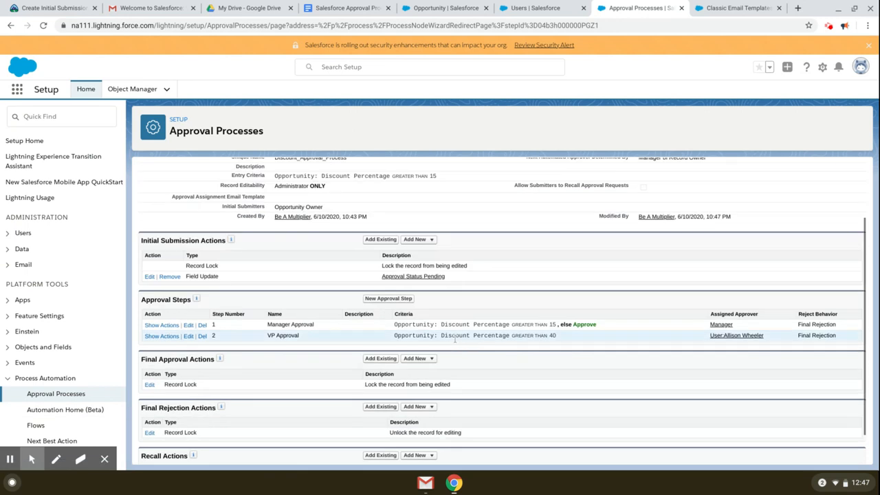
scroll(454, 339, "down", 1)
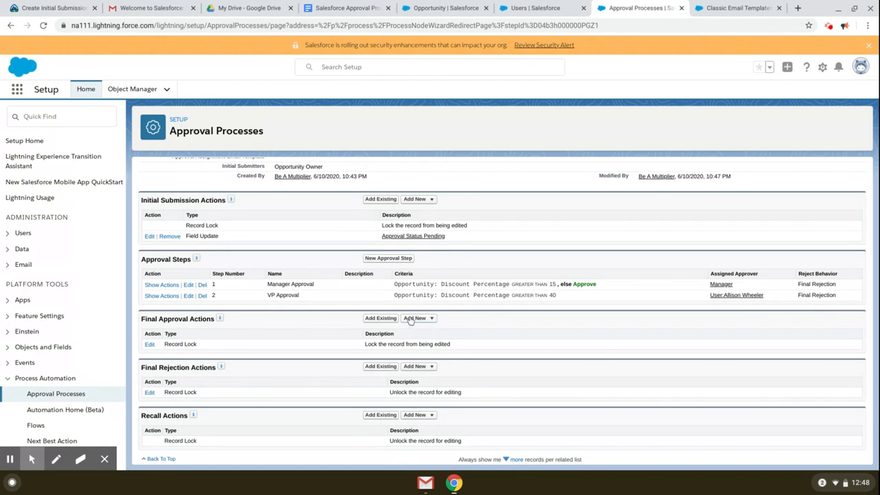
left_click(430, 319)
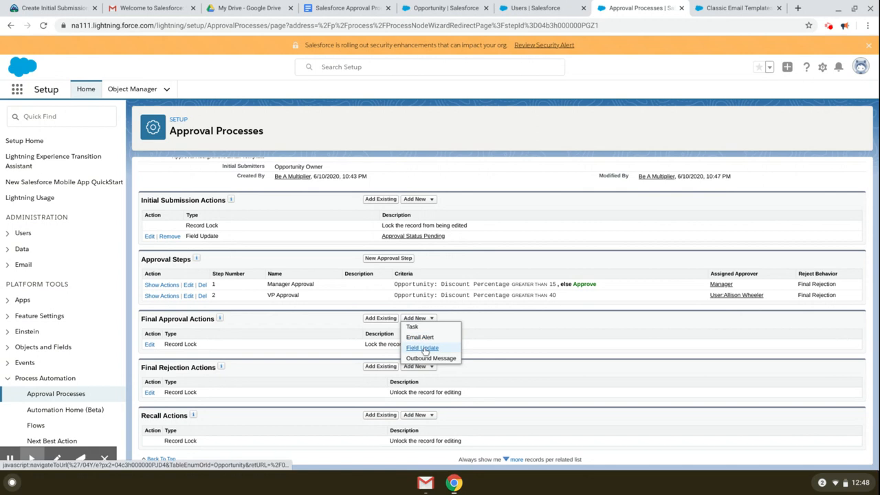
left_click(422, 348)
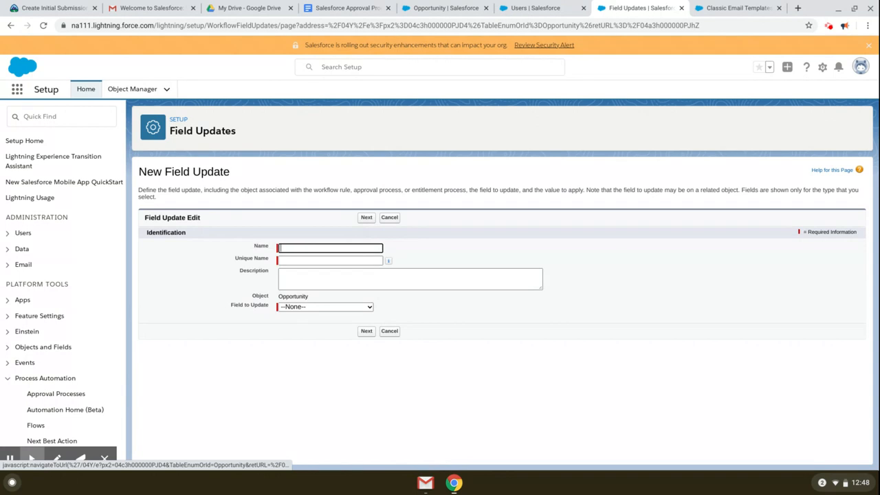
left_click(320, 249)
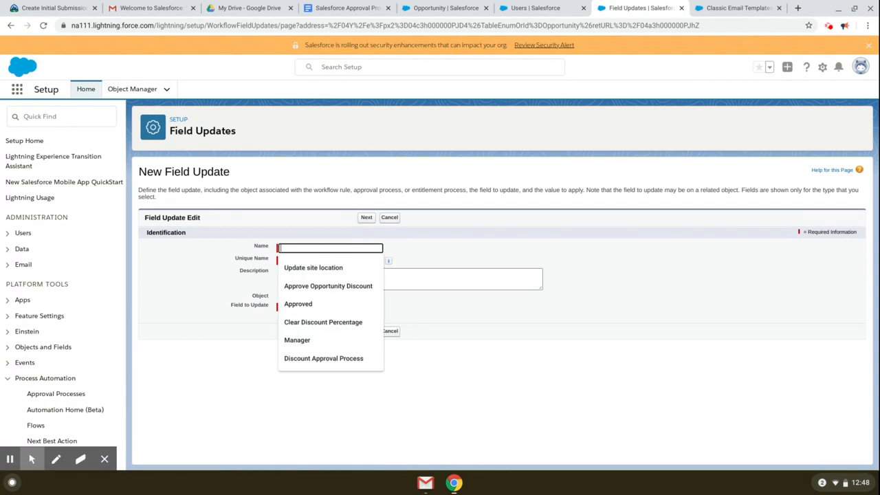
type("App")
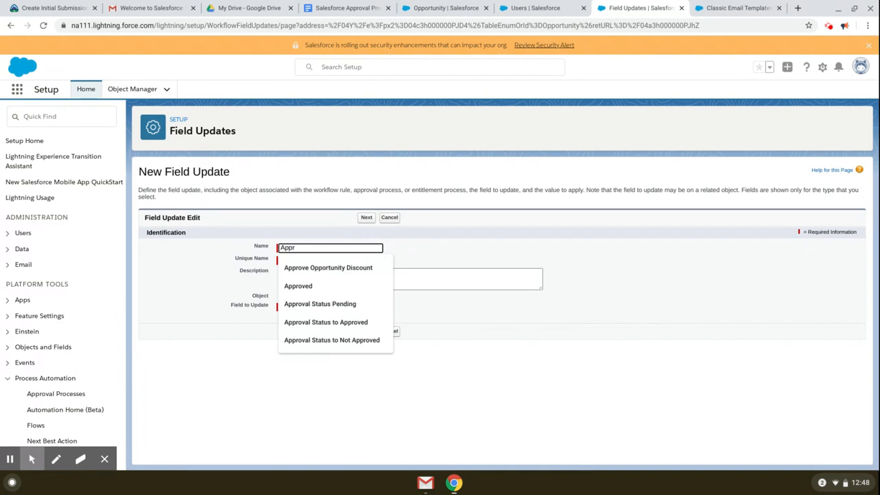
type("roved")
left_click(325, 323)
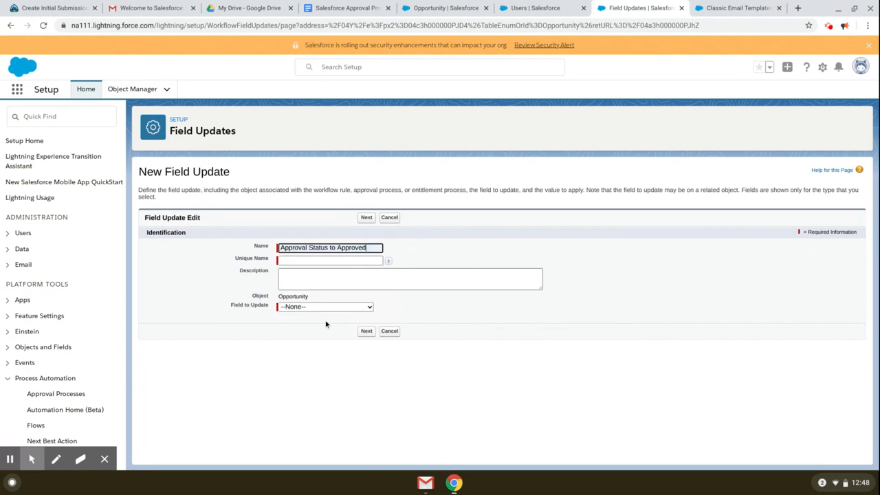
left_click(312, 279)
Step: Make it set Approval Status to Approved and save the field update
left_click(326, 307)
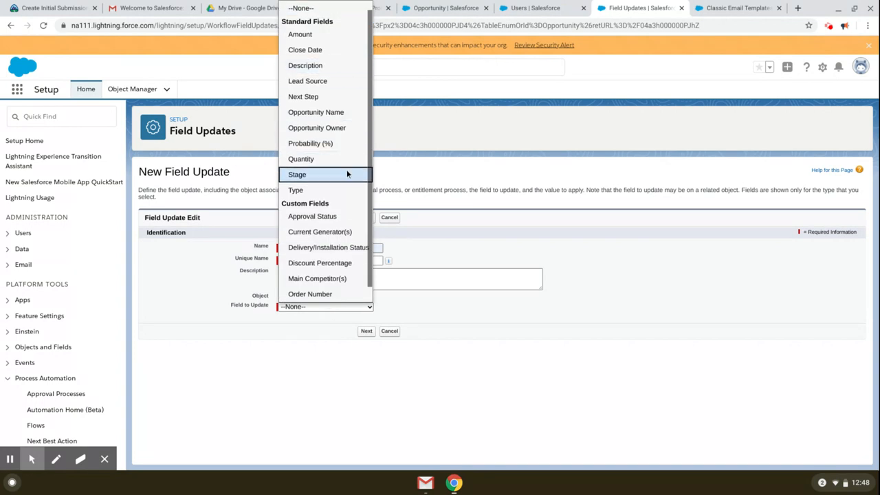
left_click(352, 219)
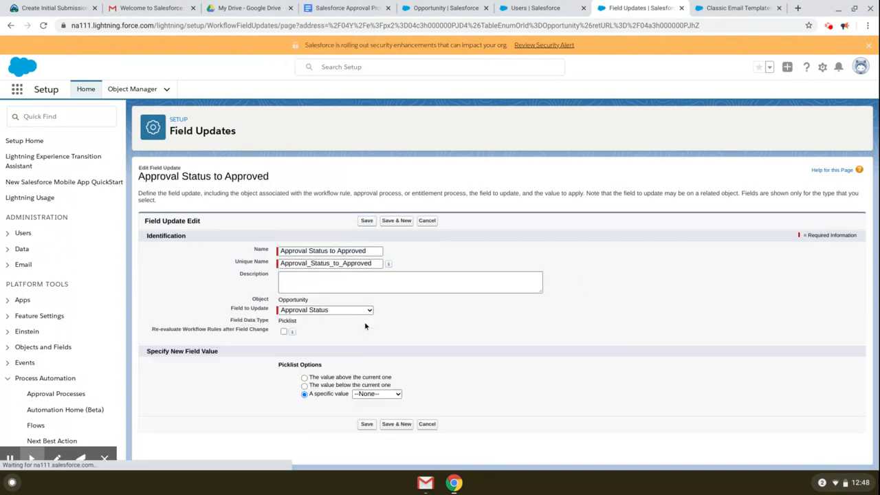
left_click(379, 395)
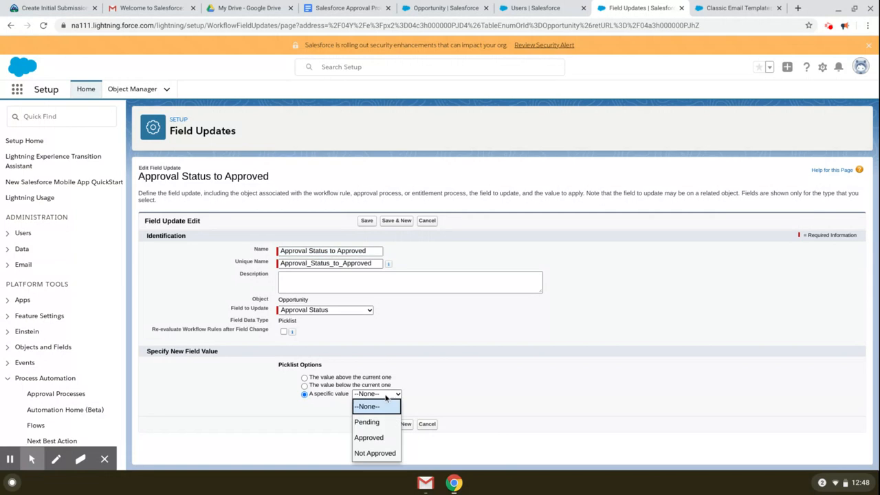
left_click(373, 433)
left_click(368, 424)
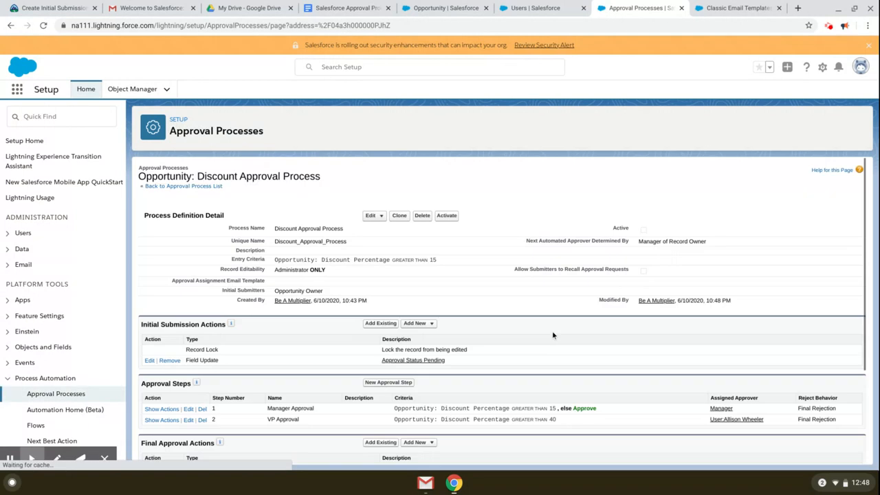
Step: Create a final approval email alert, Opportunity Approval Status Email, using the Approve Opportunity Discount template
scroll(535, 370, "down", 2)
scroll(537, 376, "down", 2)
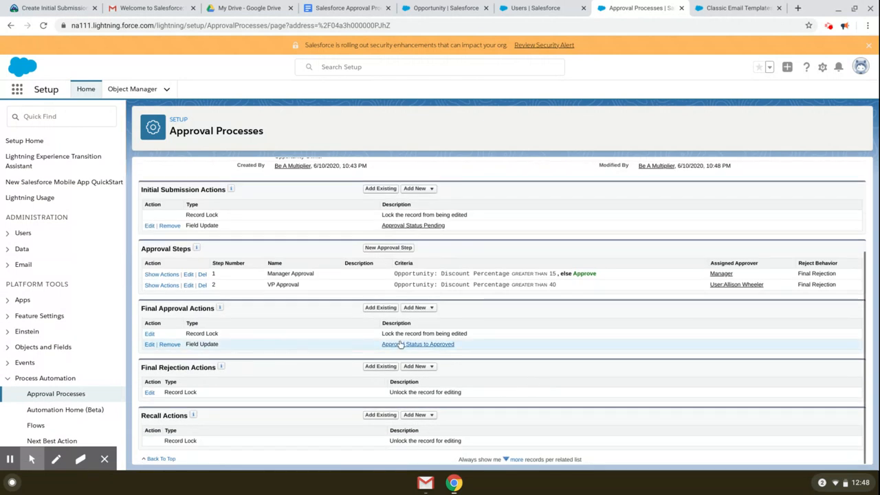
left_click(419, 308)
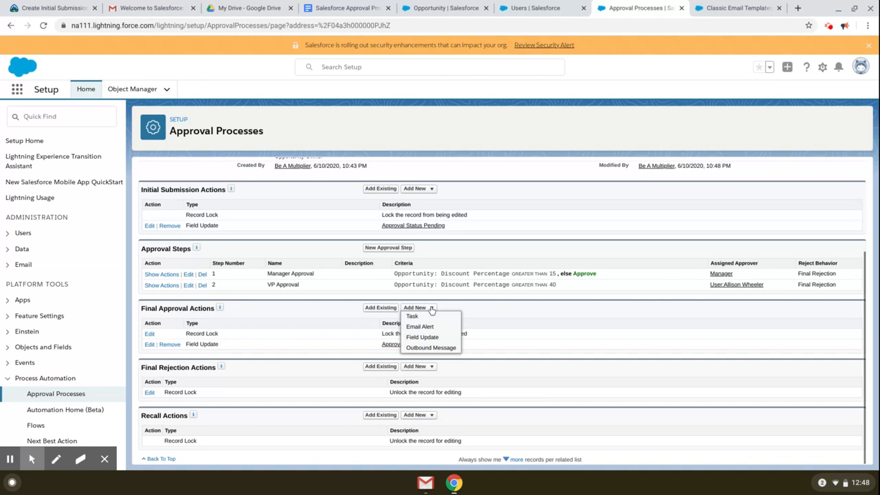
left_click(428, 328)
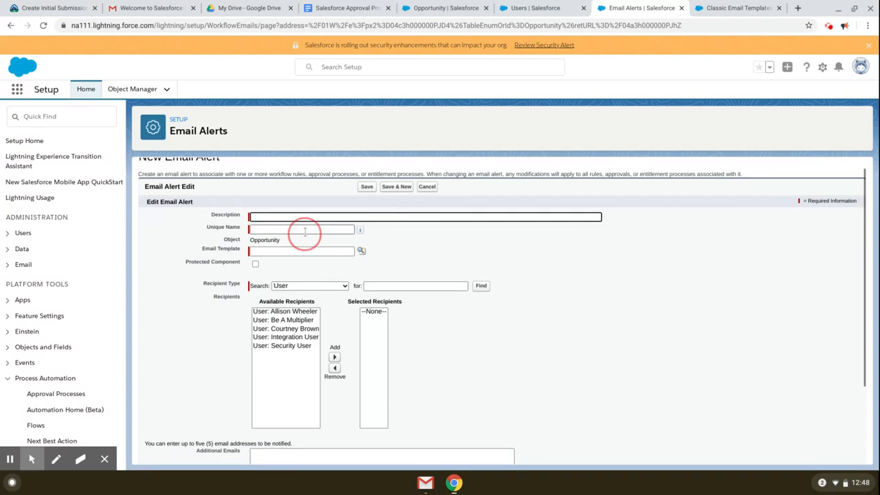
left_click(318, 217)
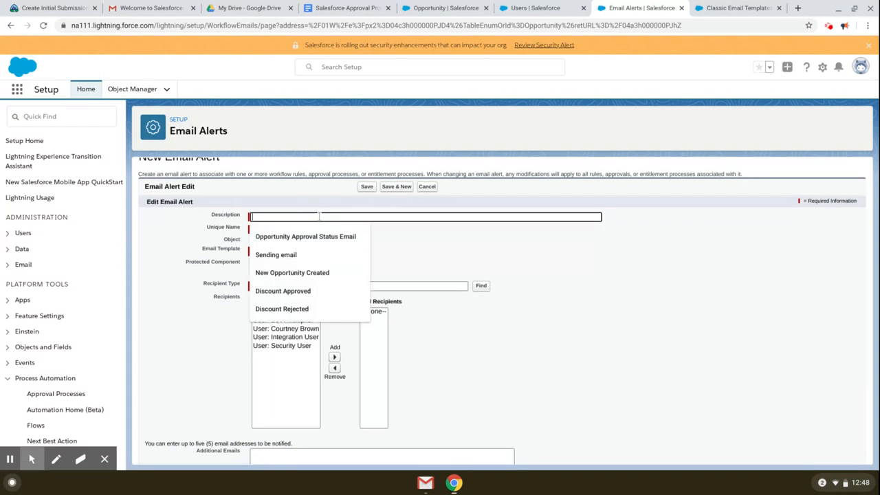
left_click(305, 236)
left_click(295, 230)
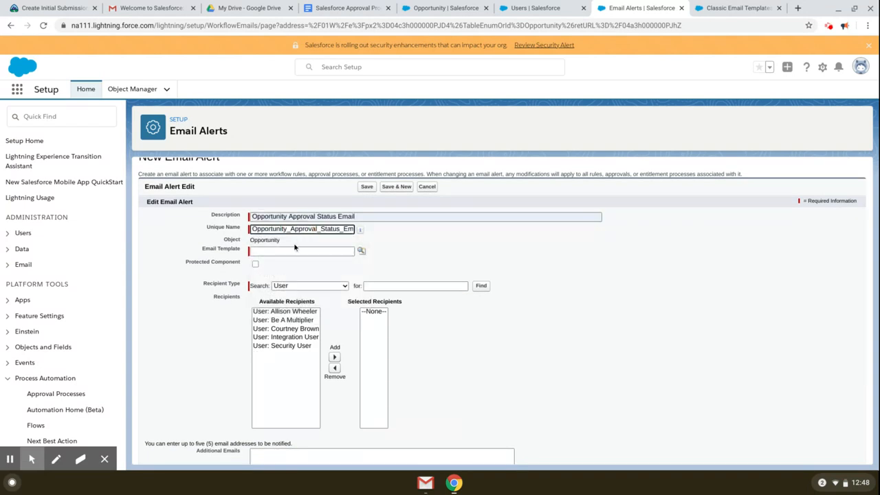
left_click(295, 245)
left_click(361, 250)
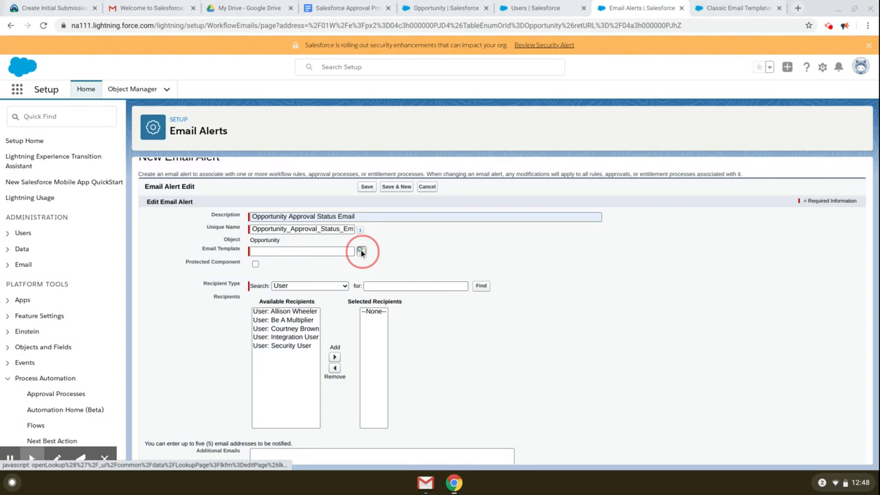
left_click_drag(360, 248, 405, 182)
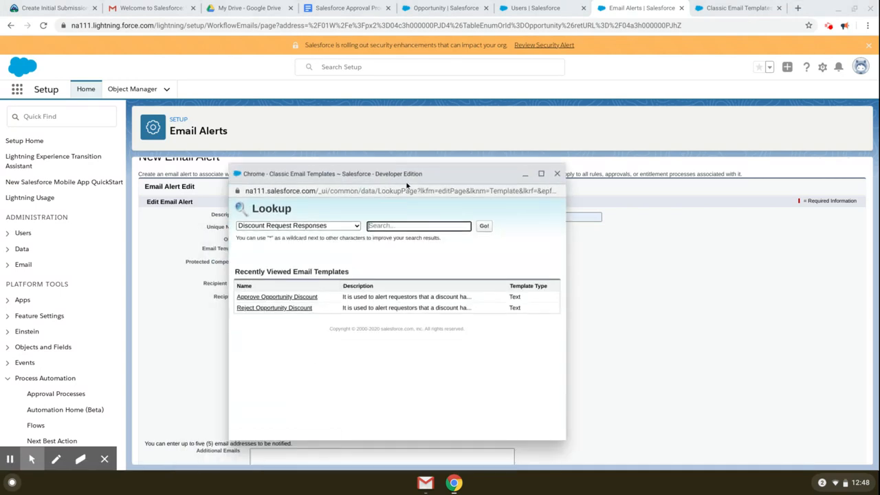
left_click(288, 297)
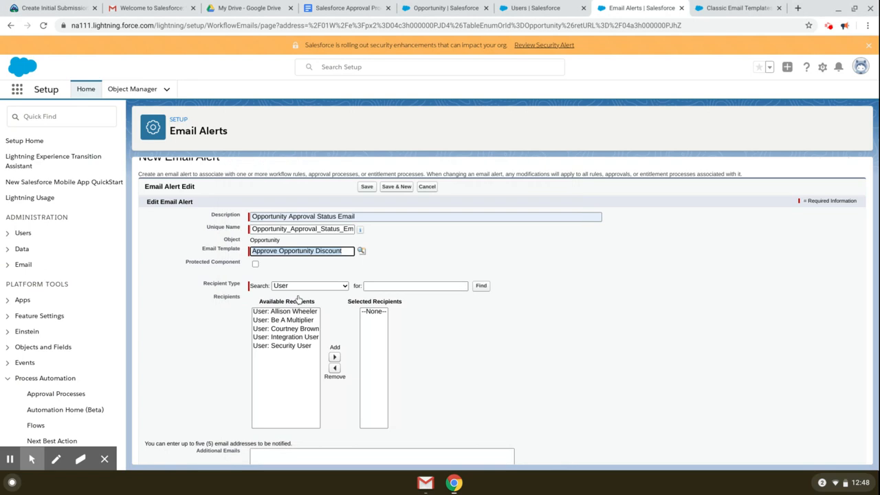
Step: Send the alert to the Opportunity Owner recipient and save it
scroll(313, 303, "down", 1)
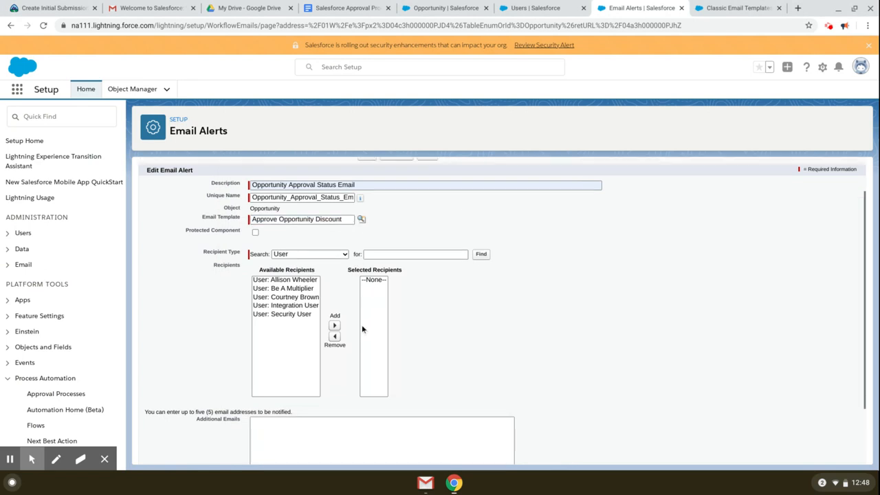
left_click(330, 256)
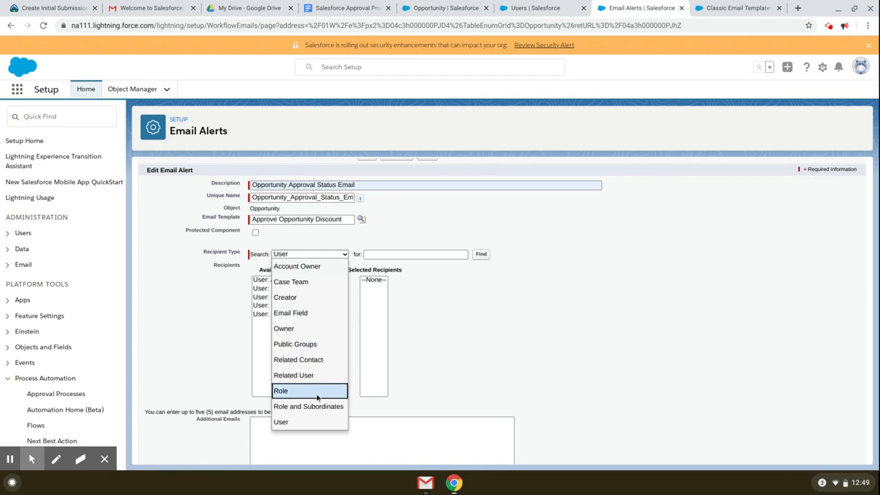
key("o")
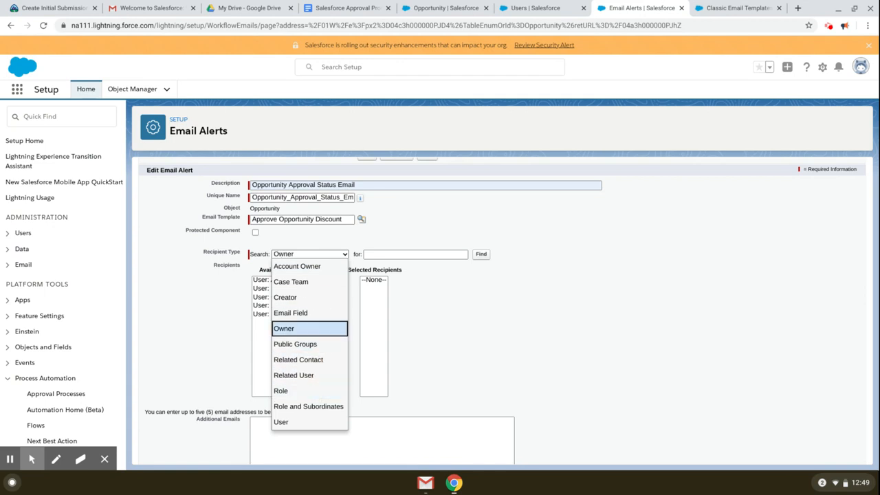
left_click(304, 329)
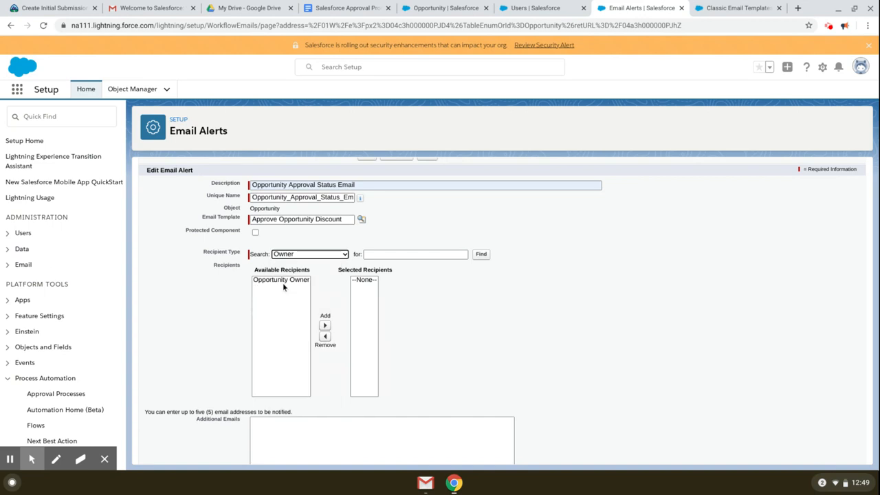
left_click(281, 280)
left_click(324, 325)
scroll(479, 377, "down", 2)
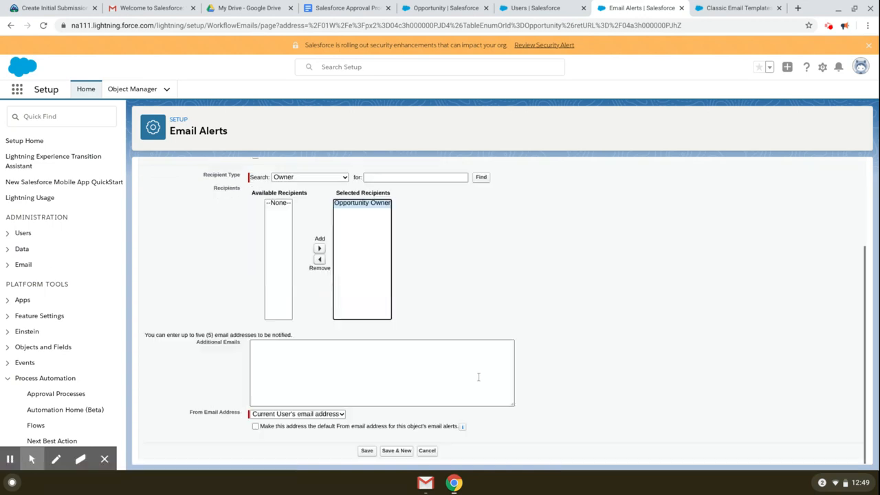
left_click(367, 451)
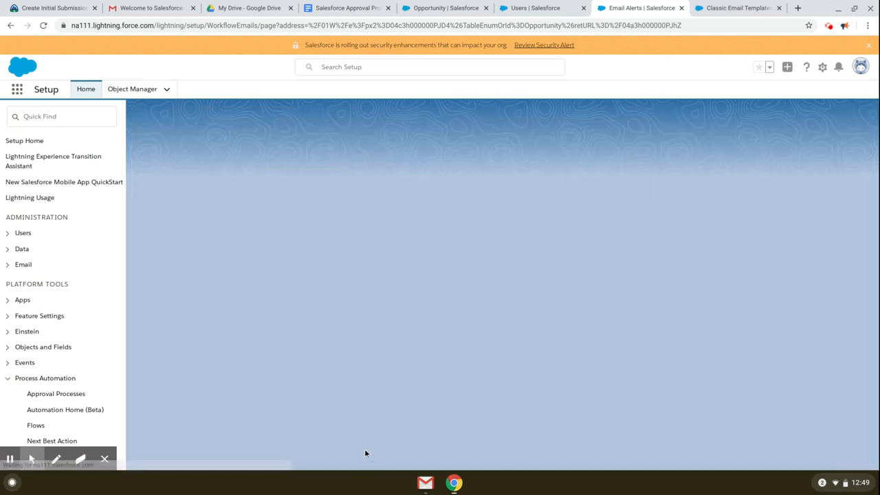
scroll(481, 395, "down", 3)
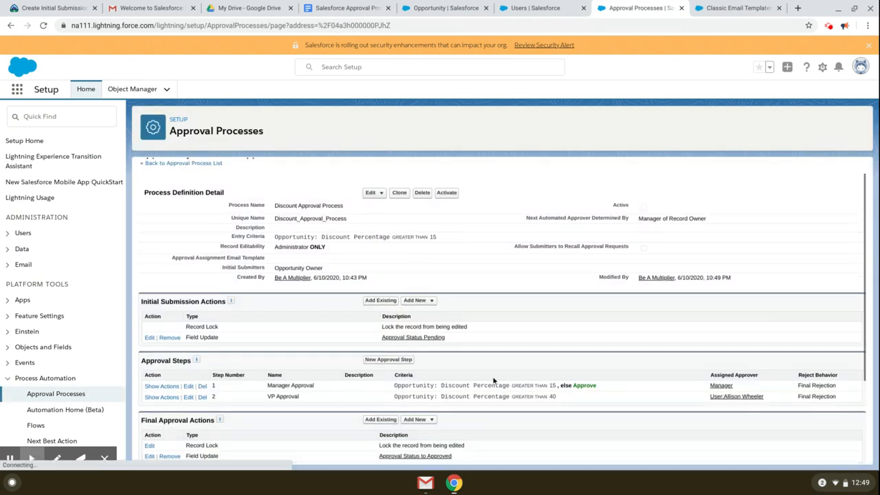
Step: Add a final rejection field update named Approval Status to Not Approved
scroll(493, 391, "down", 1)
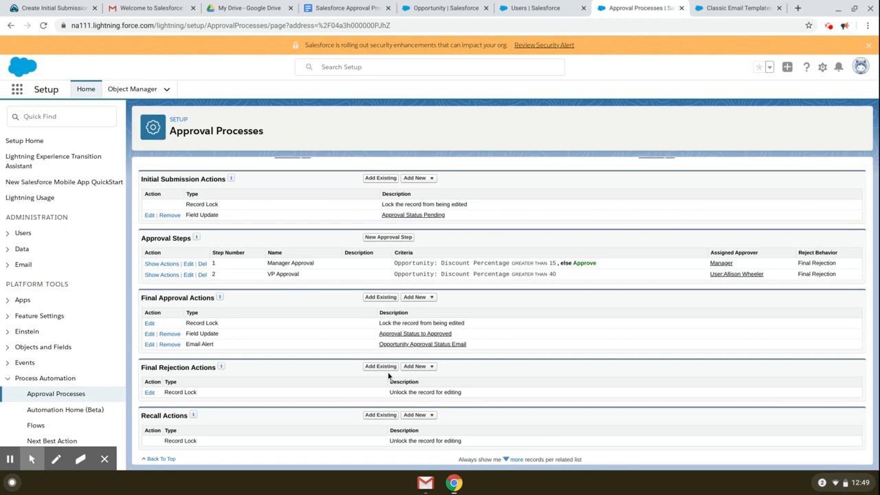
left_click(416, 366)
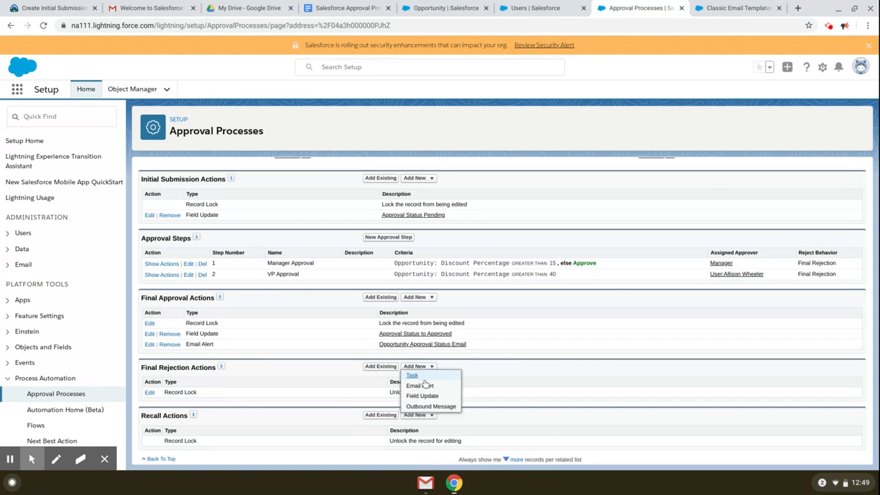
left_click(422, 396)
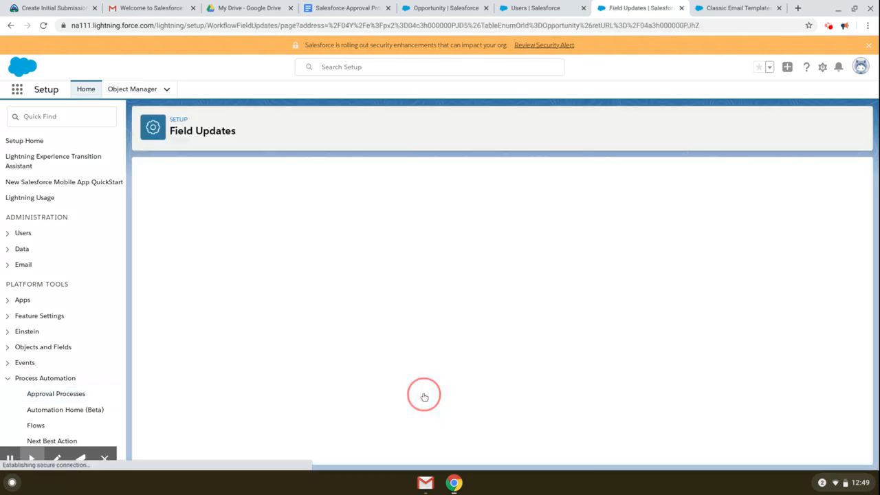
left_click(301, 246)
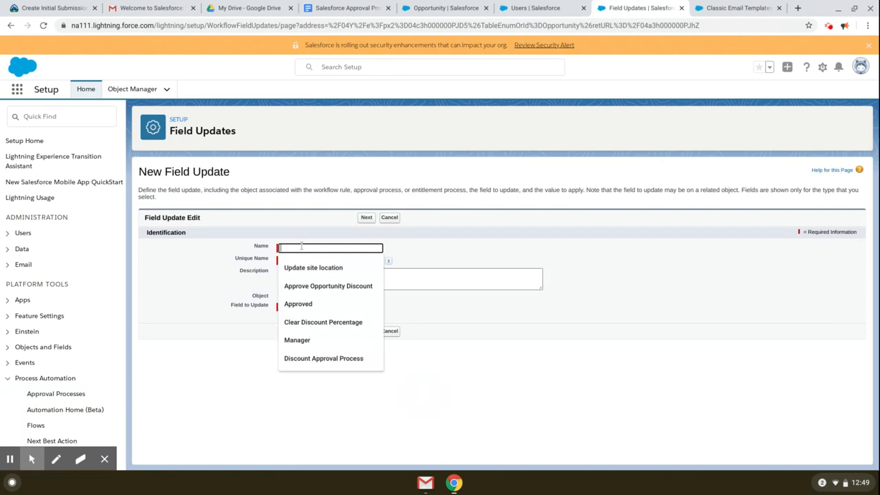
type("Up")
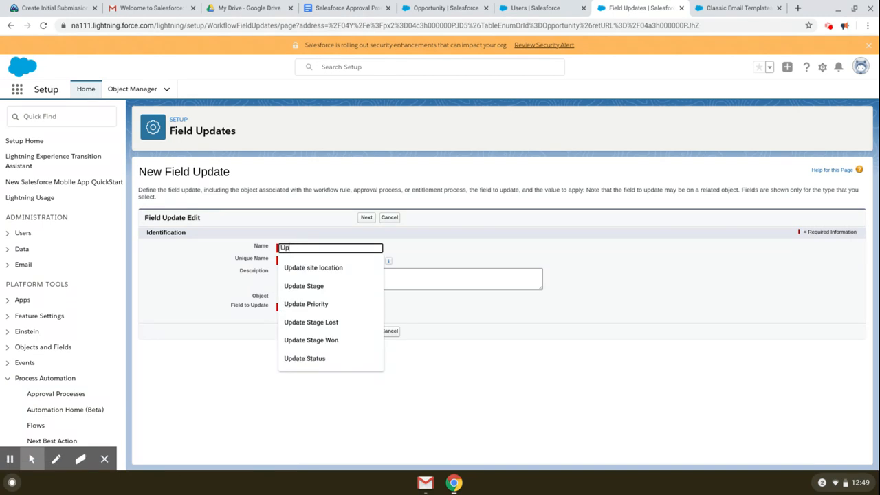
type("d")
key("BackSpace")
key("BackSpace")
key("BackSpace")
type("Approval Status to Not Approved")
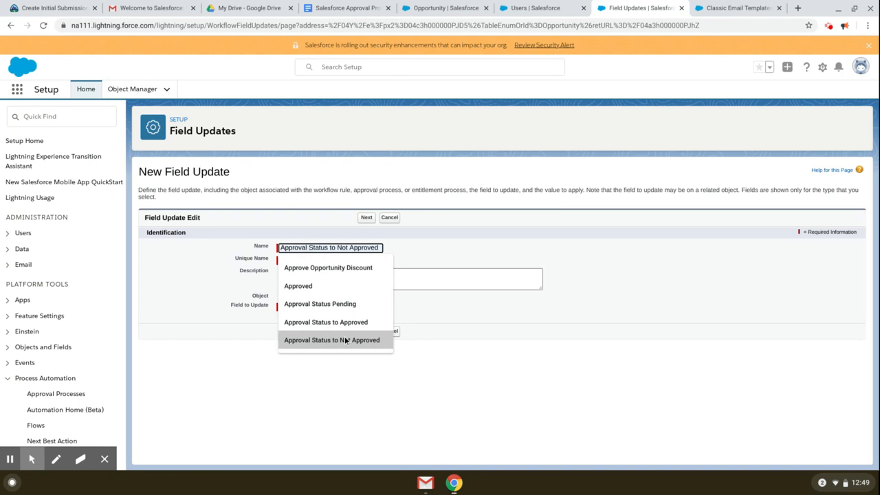
left_click(323, 339)
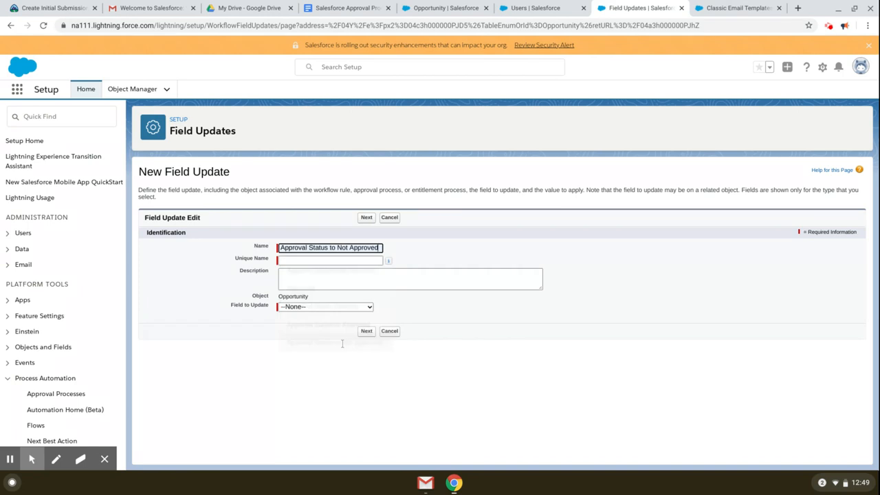
left_click(319, 259)
Step: Make it set Approval Status to Not Approved and save the field update
left_click(318, 306)
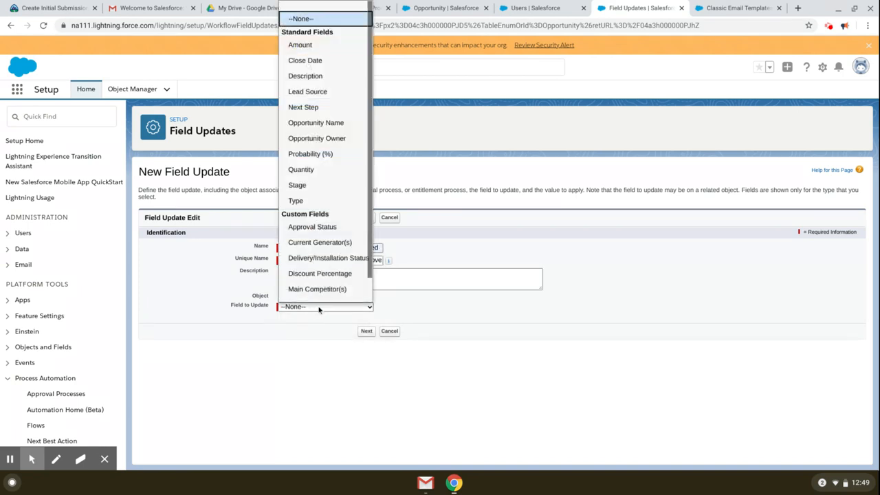
scroll(323, 275, "down", 2)
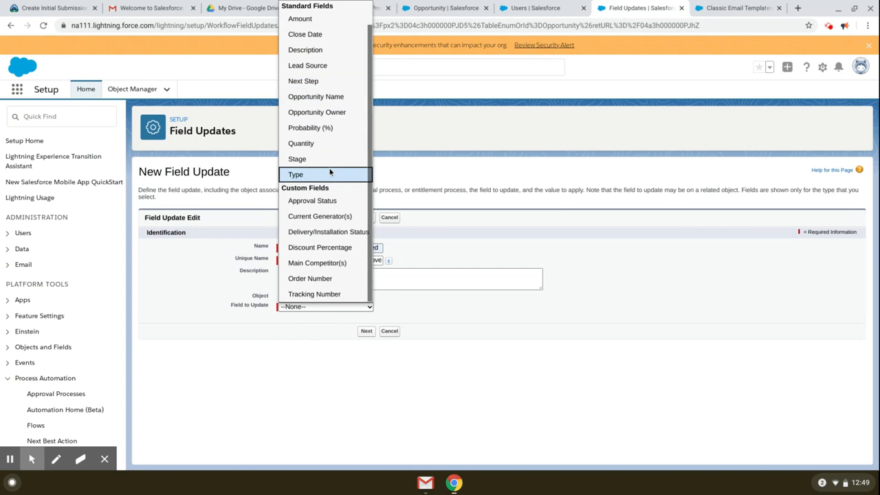
left_click(330, 201)
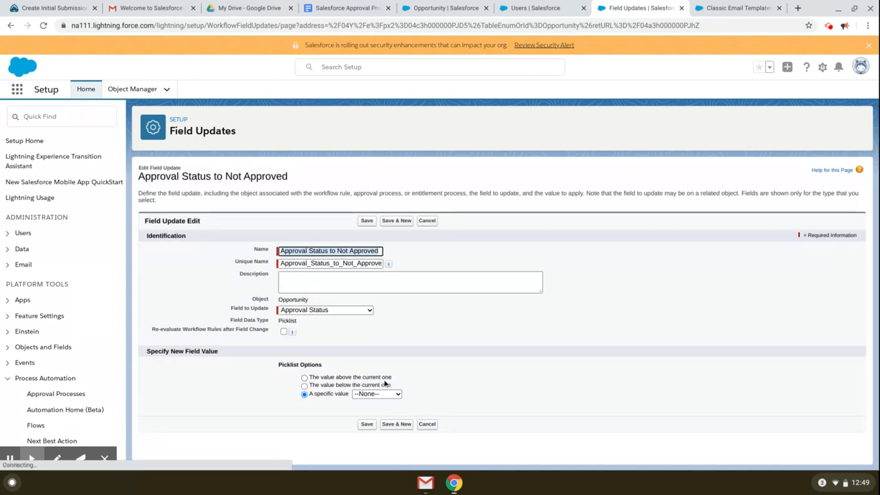
left_click(384, 395)
left_click(376, 453)
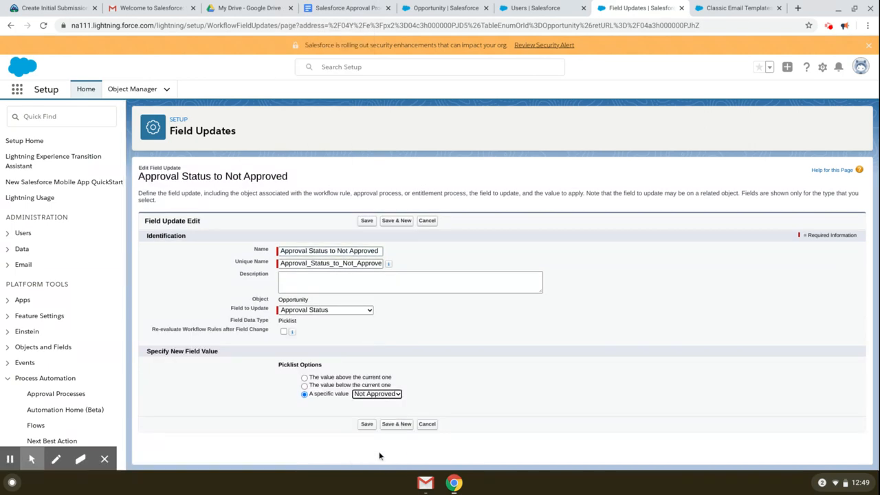
left_click(367, 424)
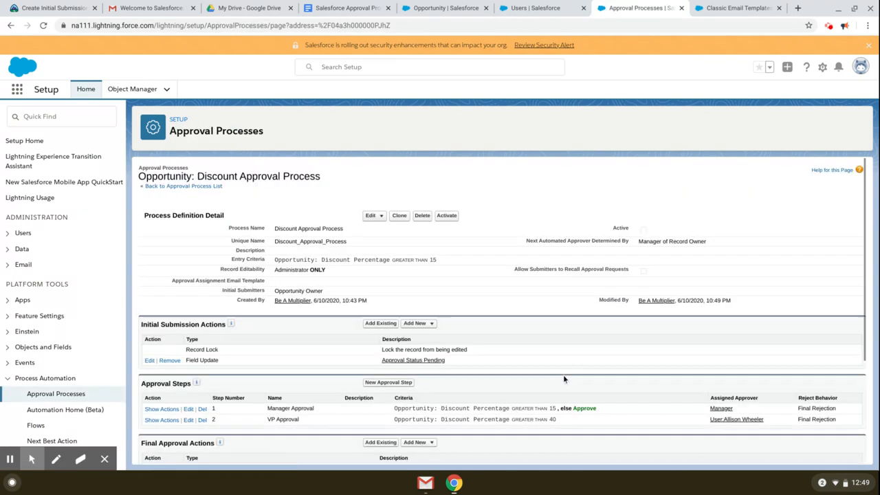
Step: Bring up the choices for another final rejection action
scroll(562, 375, "down", 1)
scroll(560, 376, "down", 2)
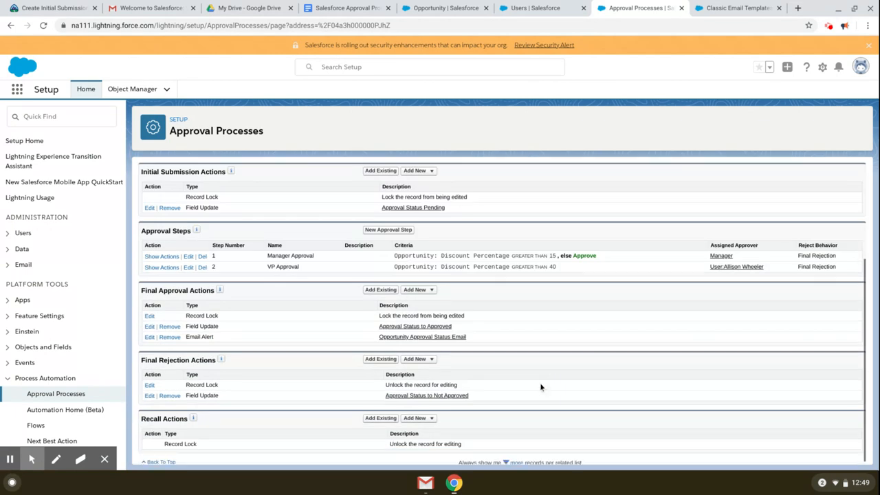
left_click(420, 356)
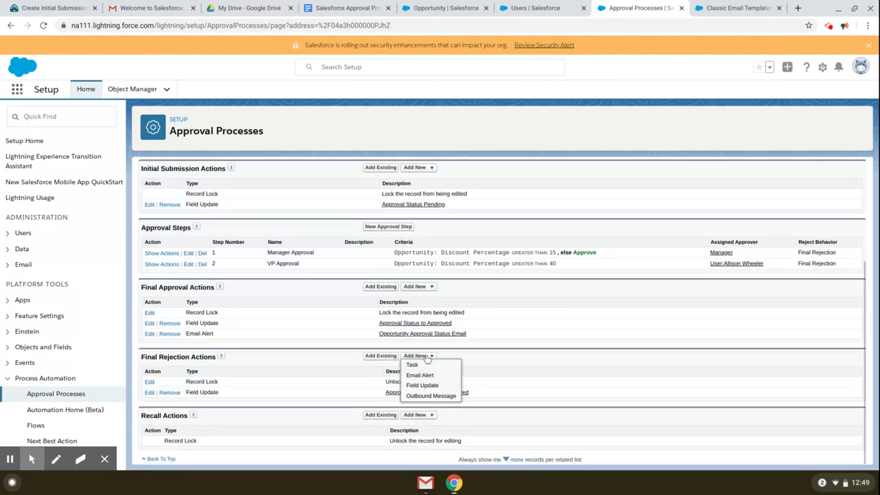
Step: Create the Clear Discount Percentage field update, setting Discount Percentage to a blank value (null)
left_click(428, 385)
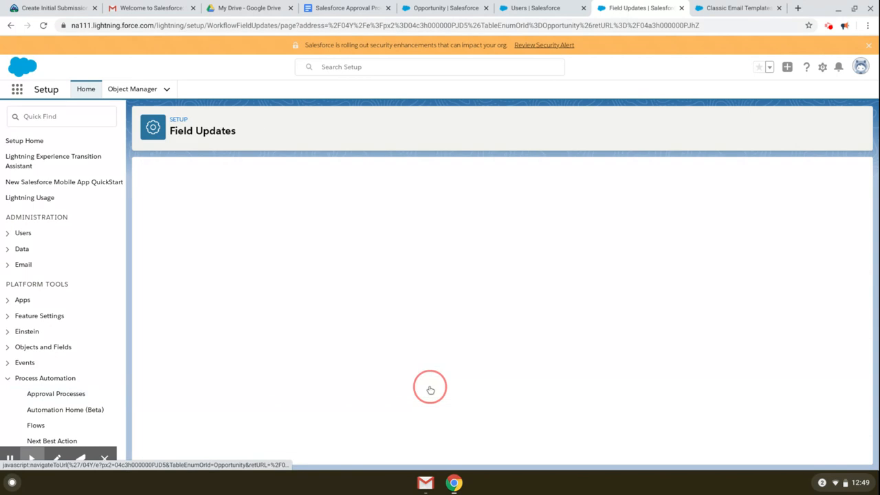
left_click(319, 248)
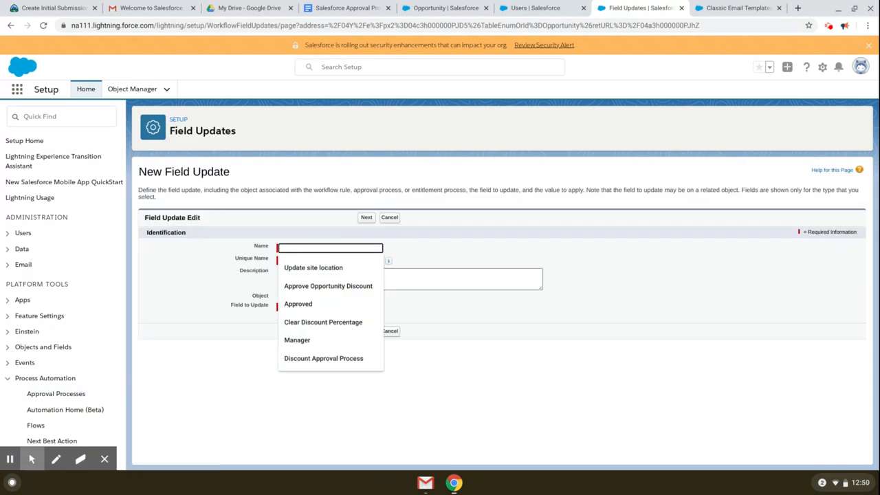
left_click(330, 321)
left_click(323, 260)
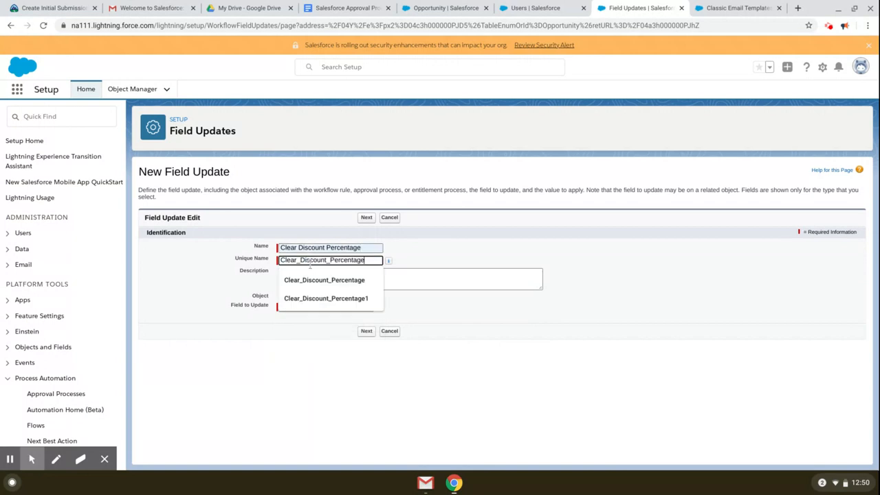
key("Tab")
left_click(332, 306)
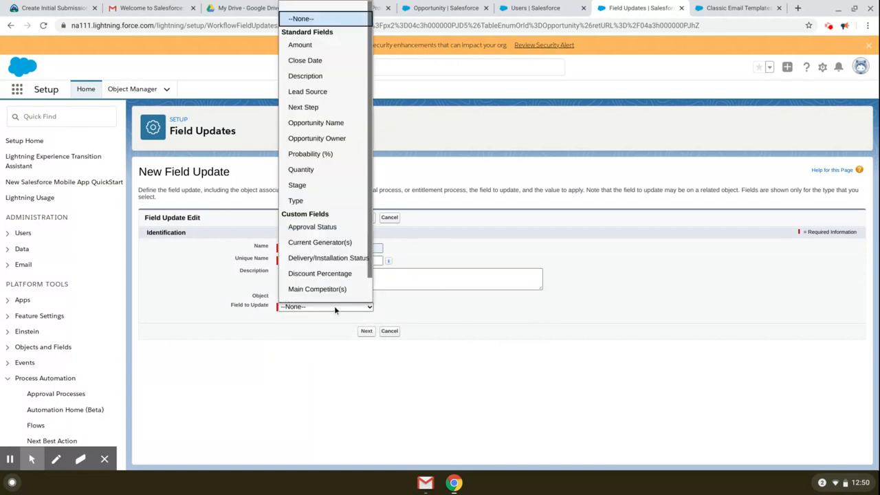
scroll(323, 258, "down", 1)
scroll(336, 239, "up", 1)
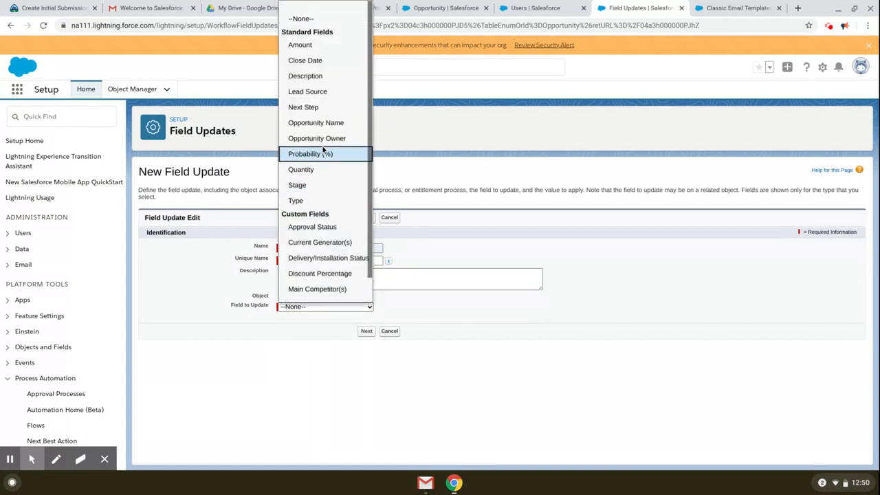
key("d")
key("d")
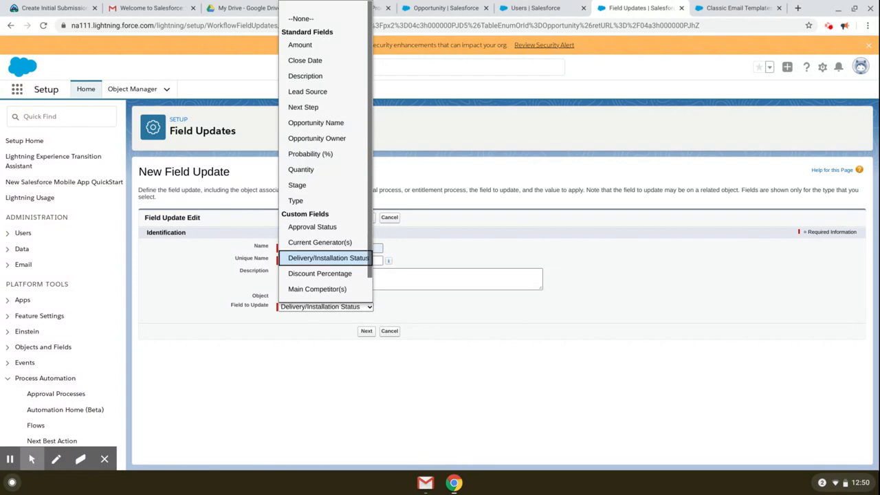
left_click(337, 274)
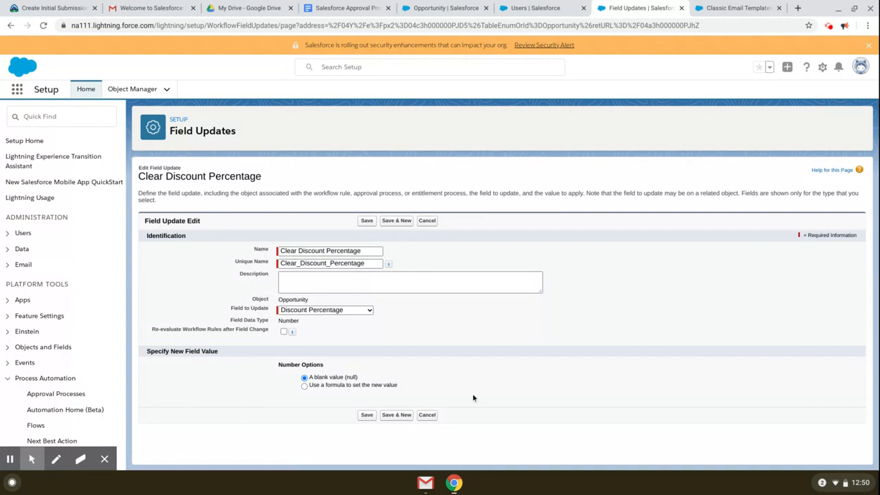
left_click(366, 415)
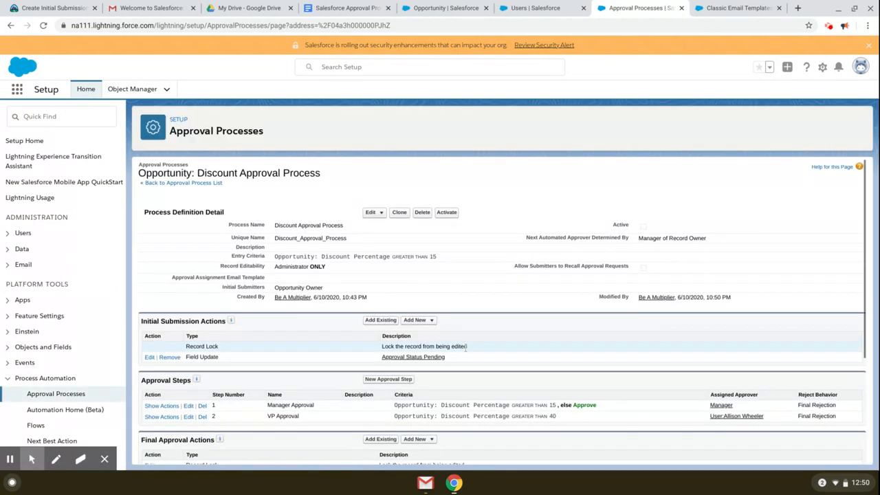
scroll(466, 347, "down", 5)
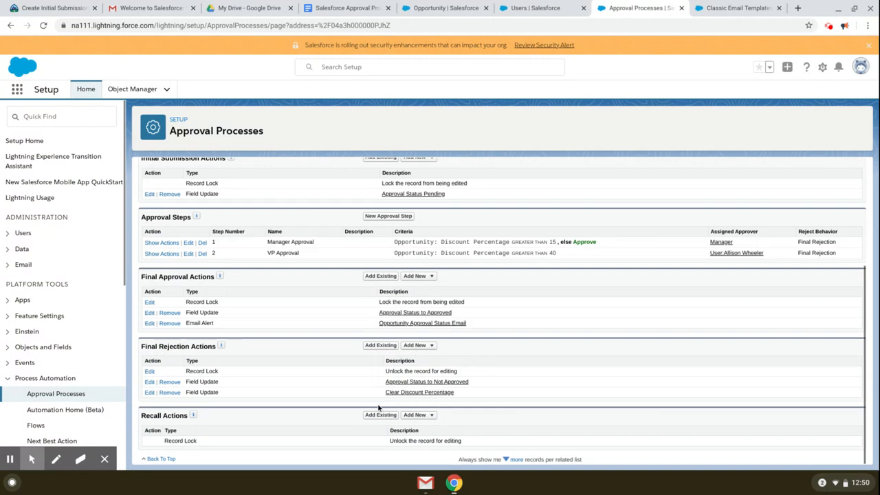
Step: Start a Discount Rejected email alert using the Reject Opportunity Discount template
left_click(421, 348)
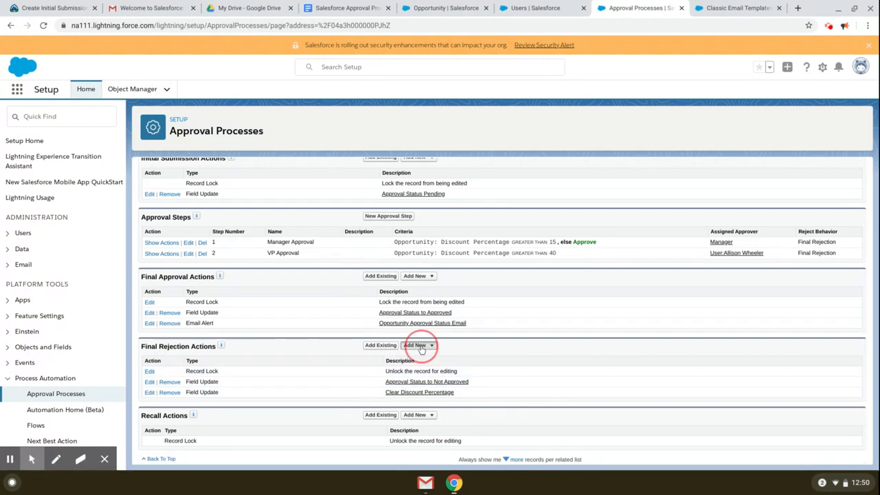
left_click(426, 365)
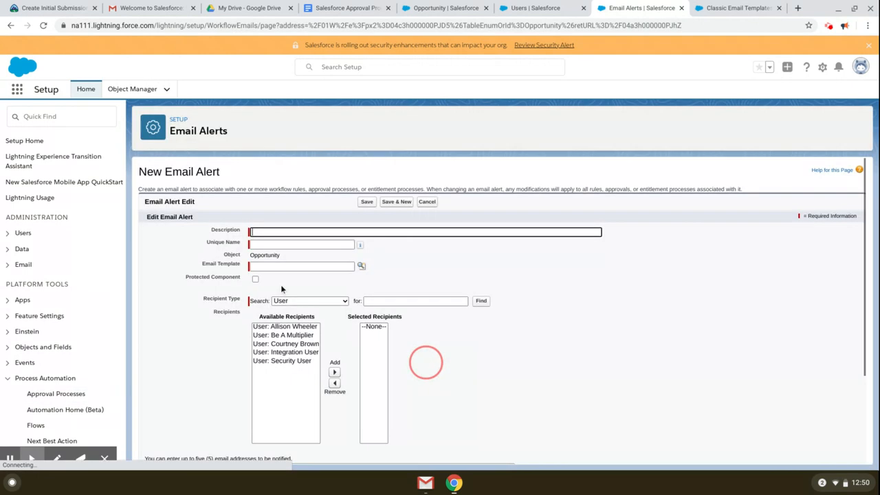
left_click(293, 232)
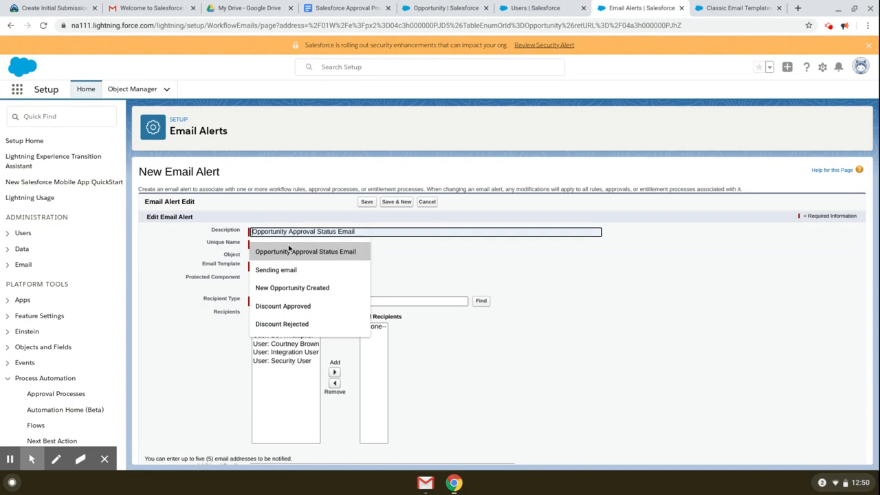
left_click(316, 324)
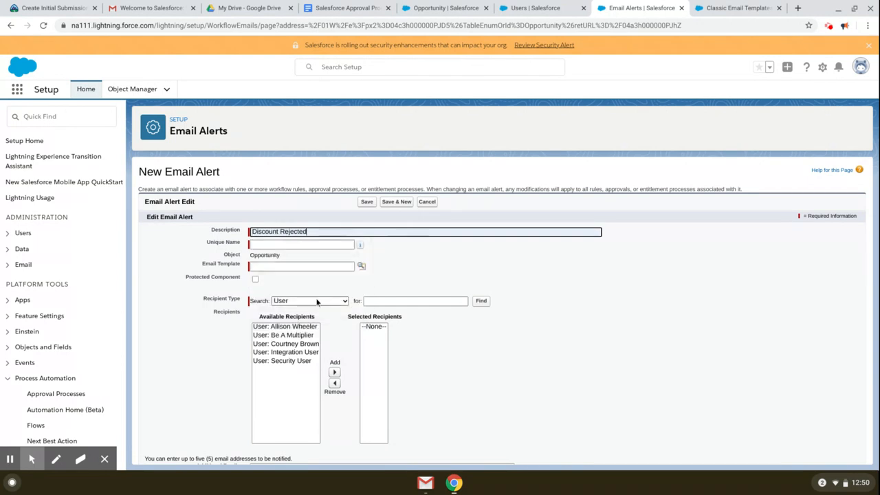
left_click(295, 266)
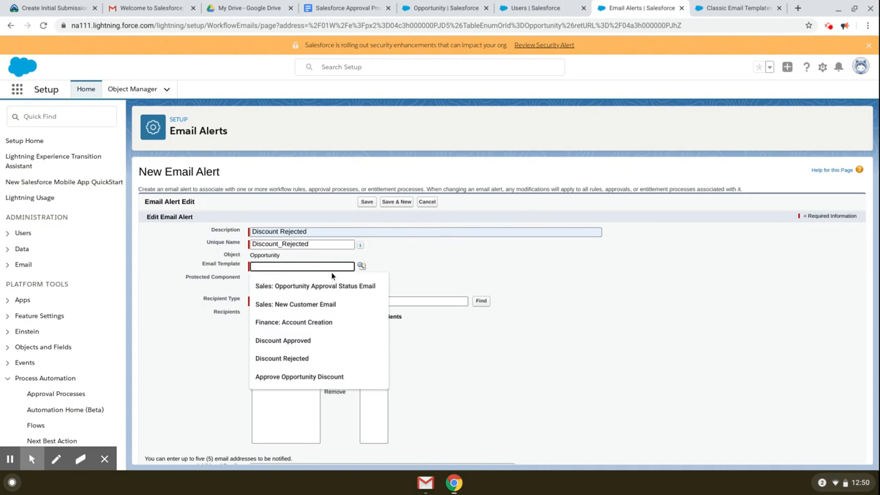
left_click(361, 266)
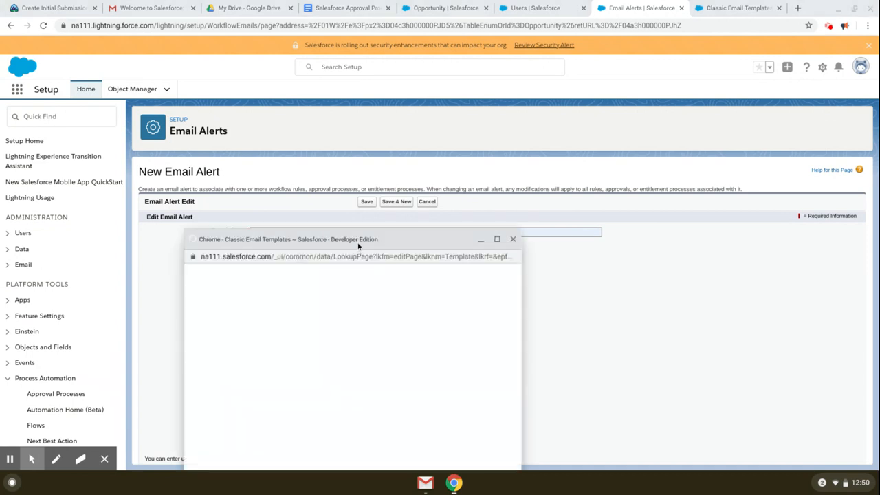
left_click(294, 300)
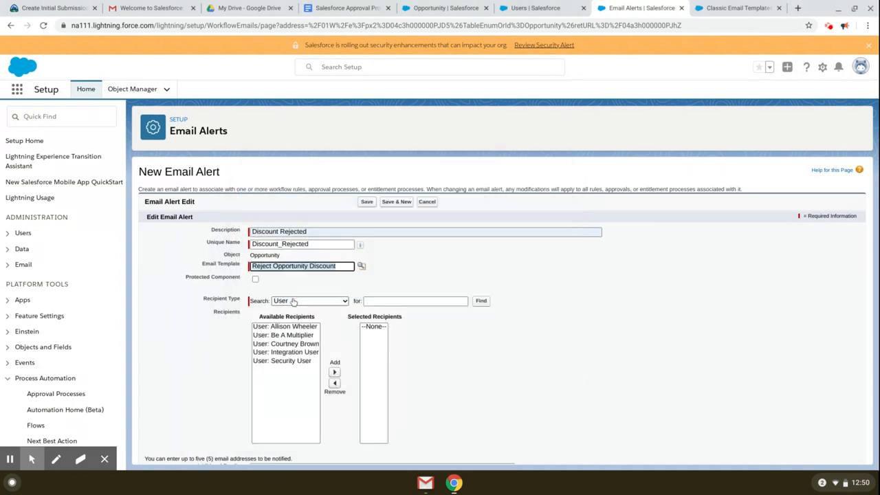
Step: Add Opportunity Owner as the alert's recipient and save the alert
scroll(433, 281, "down", 1)
left_click(336, 295)
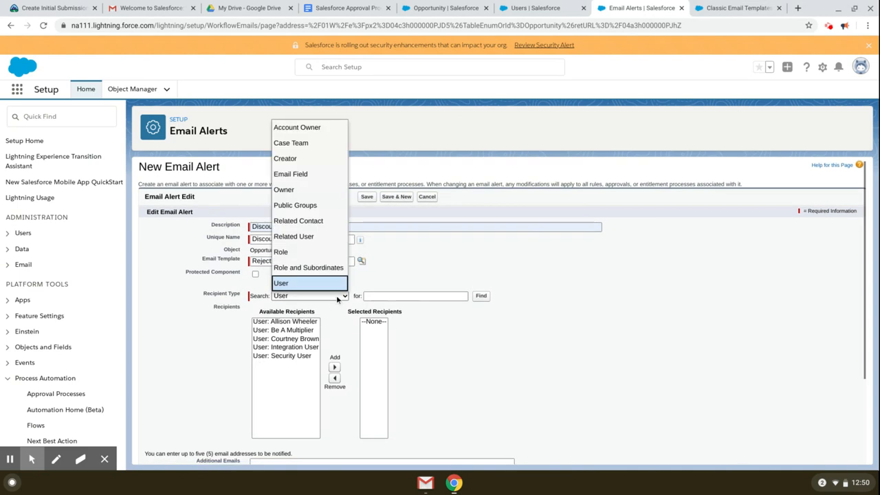
left_click(323, 189)
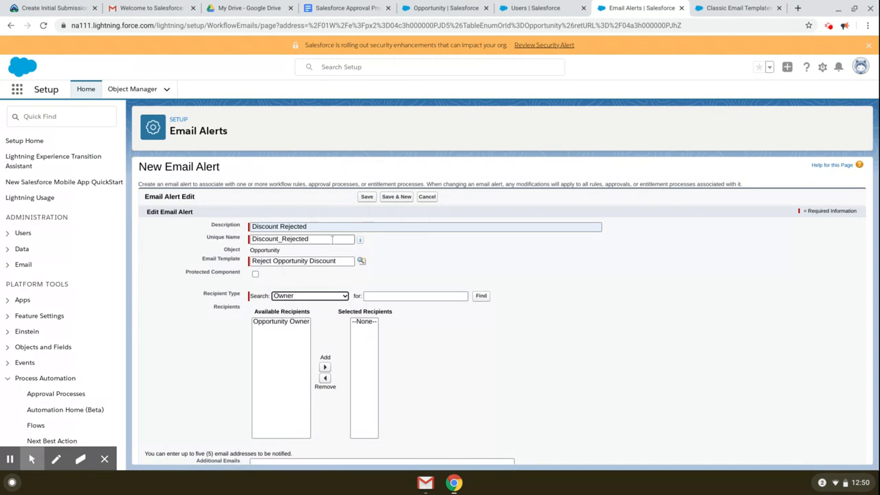
left_click(289, 322)
left_click(324, 367)
scroll(521, 368, "down", 3)
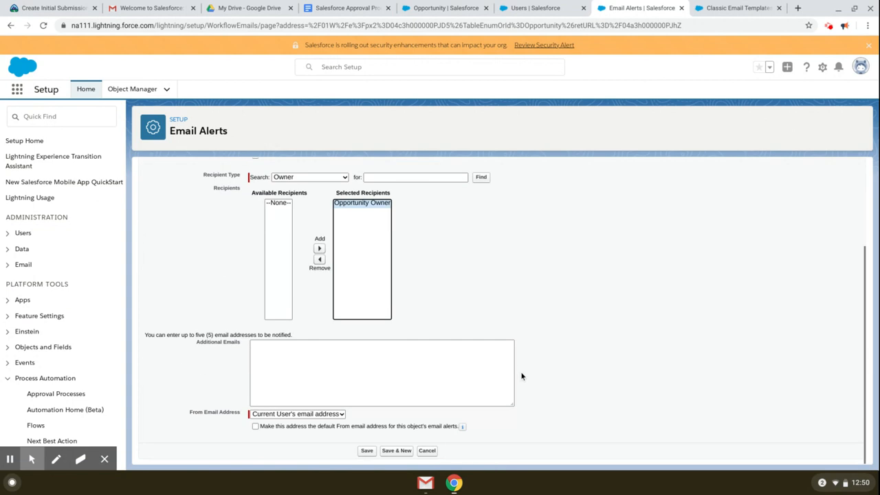
left_click(366, 450)
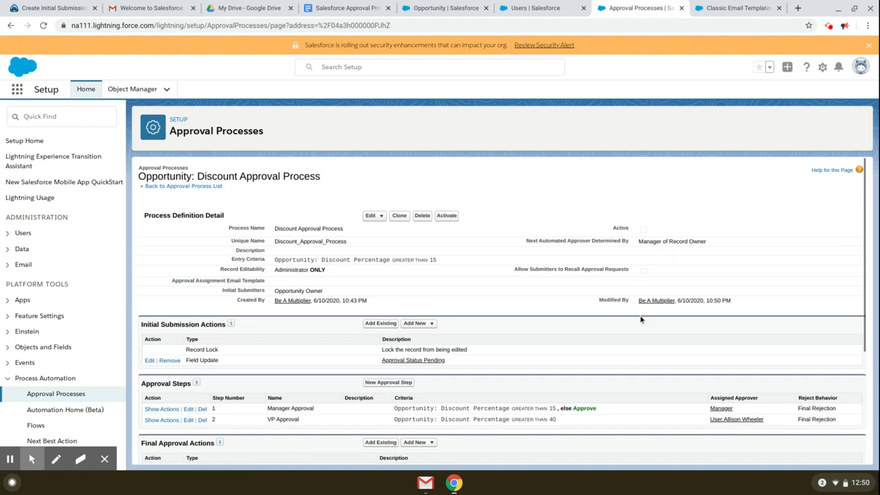
Step: Change the final approval record lock to Unlock the record for editing and save
scroll(631, 337, "down", 3)
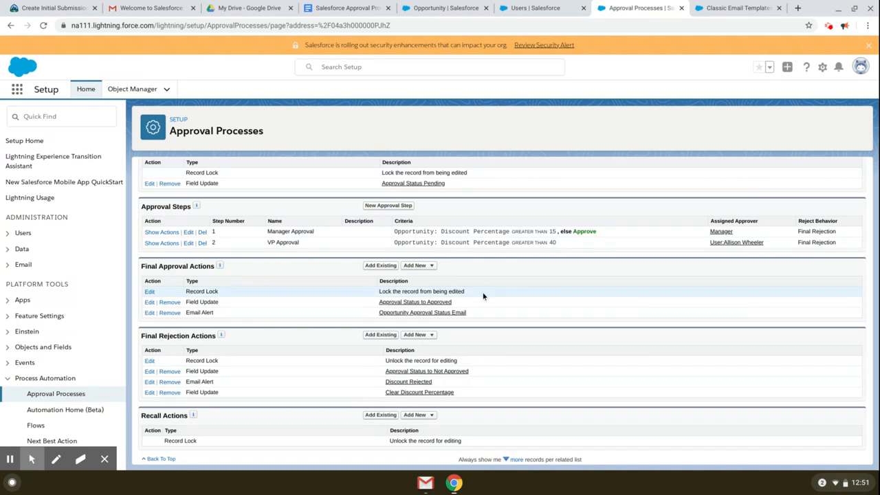
scroll(483, 295, "up", 1)
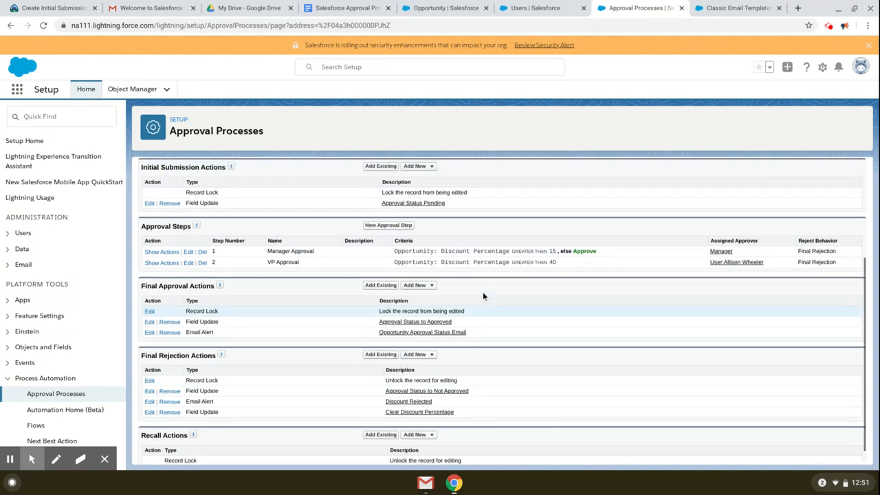
left_click(149, 313)
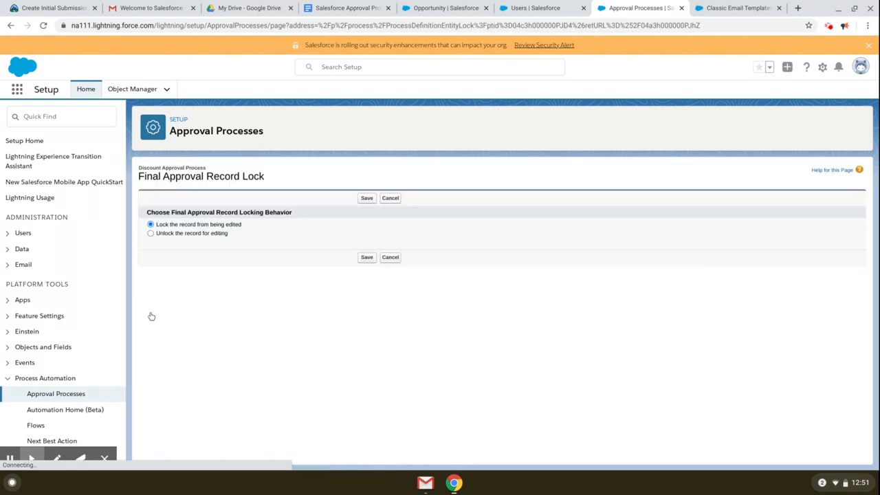
left_click(192, 234)
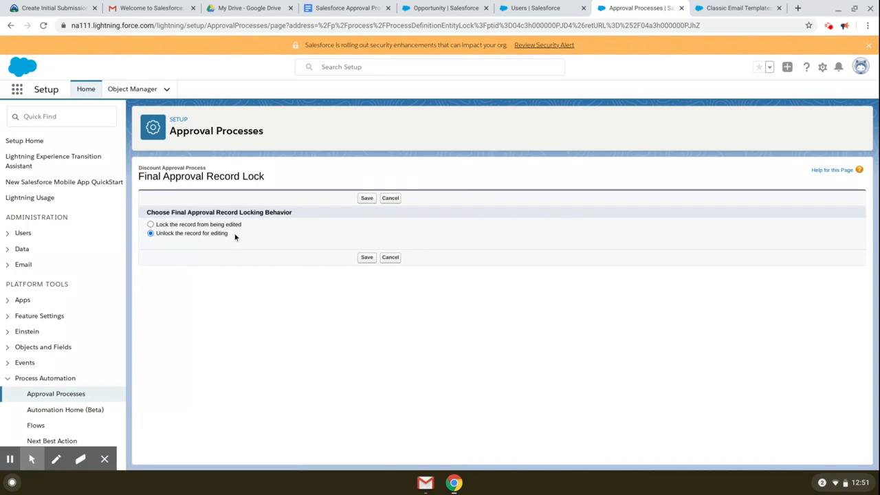
left_click(366, 198)
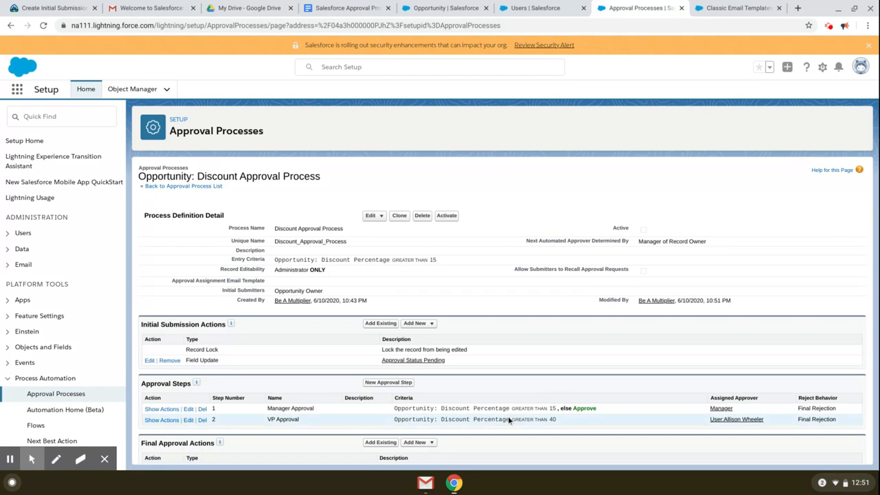
scroll(502, 415, "down", 1)
scroll(509, 405, "up", 1)
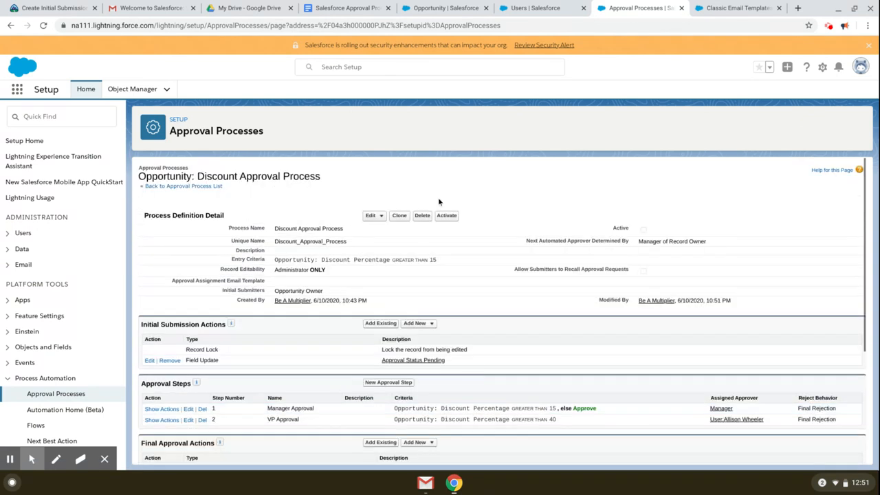
Step: Activate the Discount Approval Process and review its Manager and VP approval steps
left_click(447, 215)
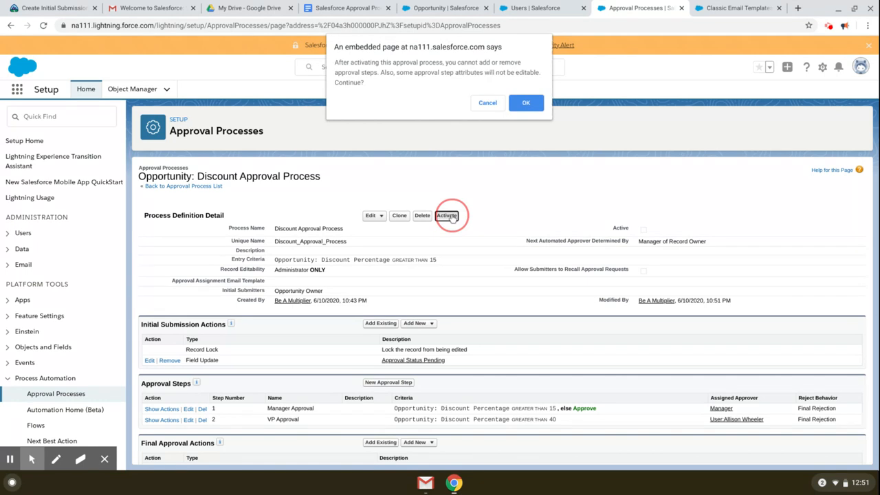
left_click(526, 103)
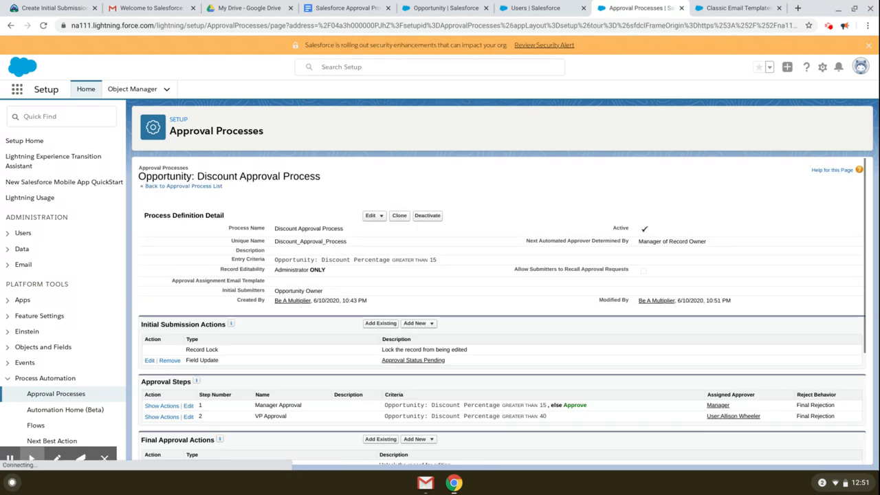
scroll(436, 341, "down", 3)
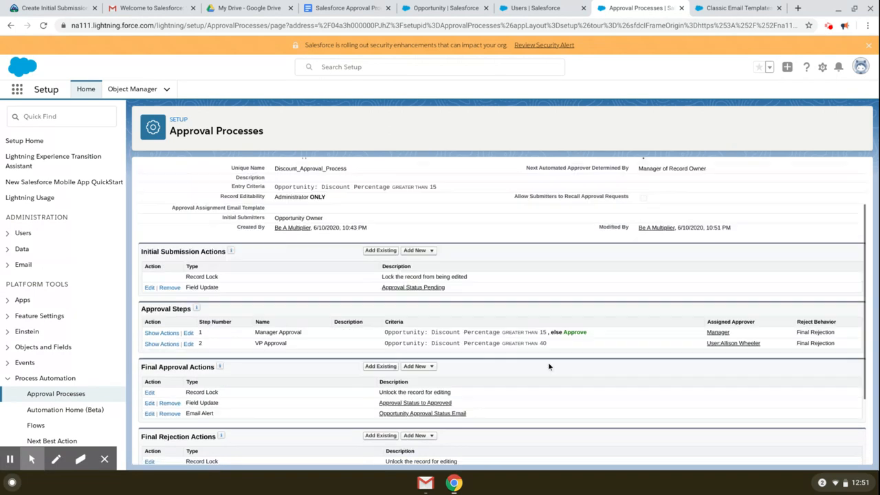
left_click_drag(438, 305, 500, 304)
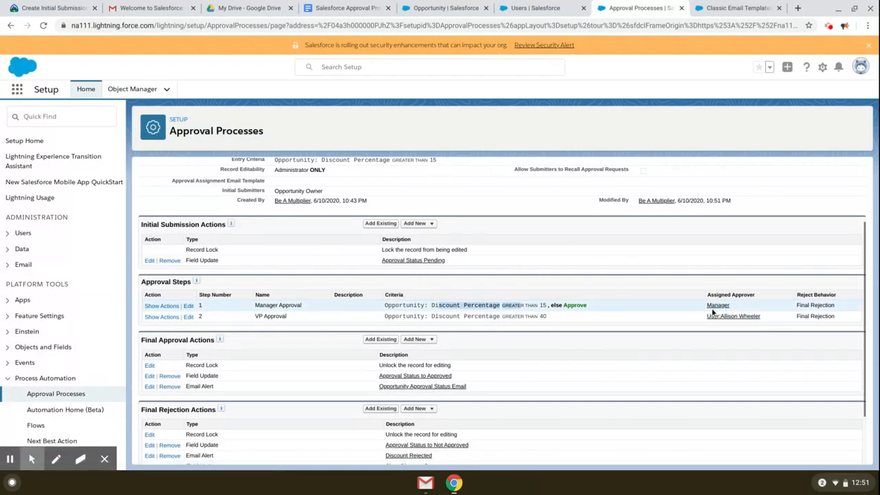
scroll(600, 263, "up", 3)
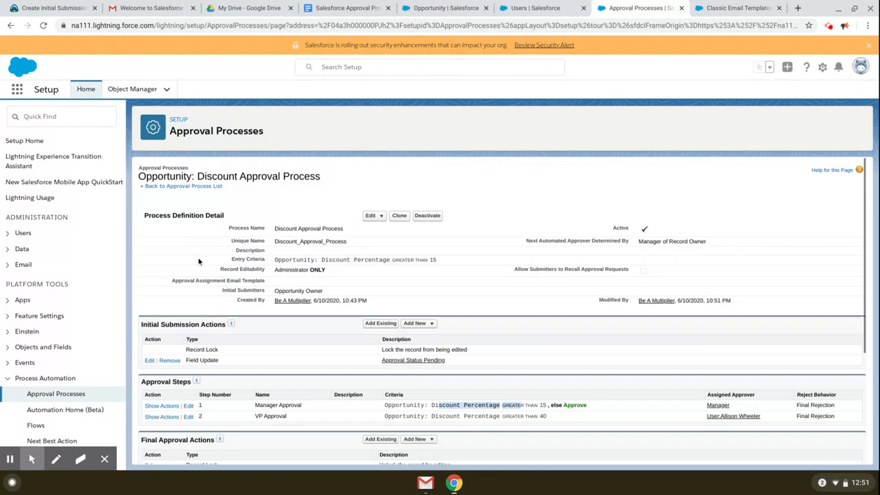
Step: Browse the Roles and All Users setup pages through the setup search
left_click(52, 115)
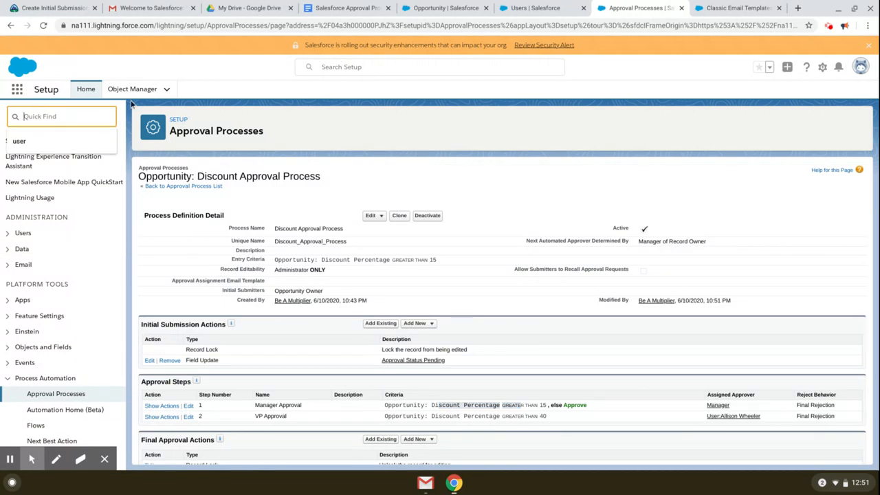
left_click(61, 144)
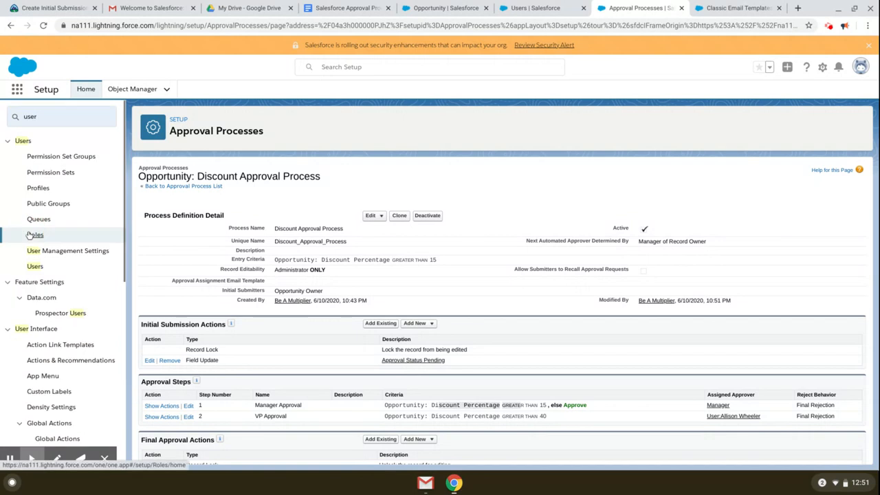
left_click(31, 235)
left_click(86, 271)
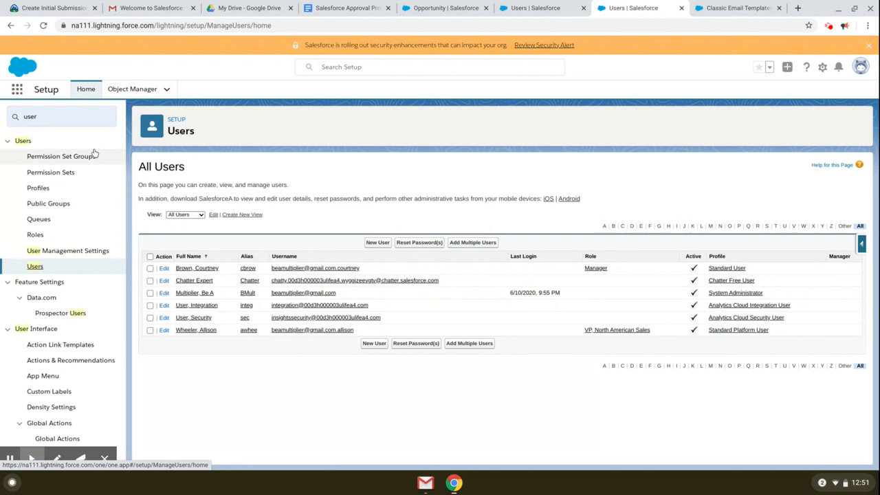
Step: Enable Administrators Can Log in as Any User in Login Access Policies and save
left_click(9, 117)
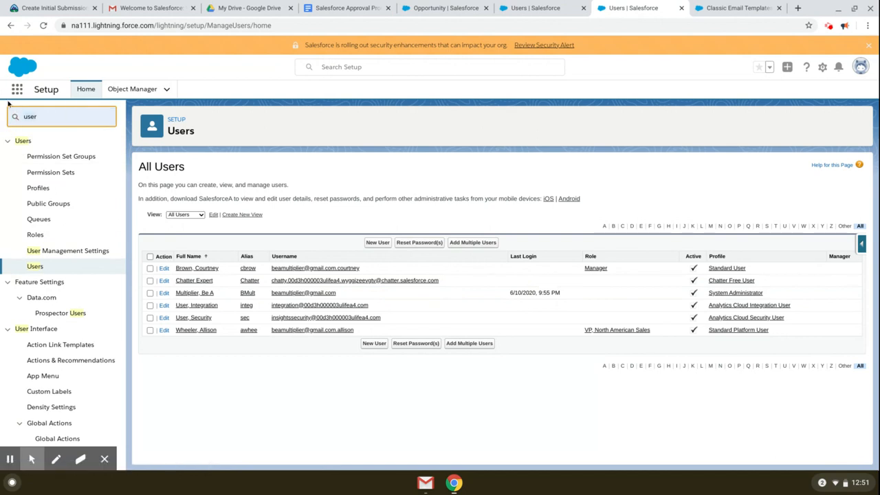
type("log")
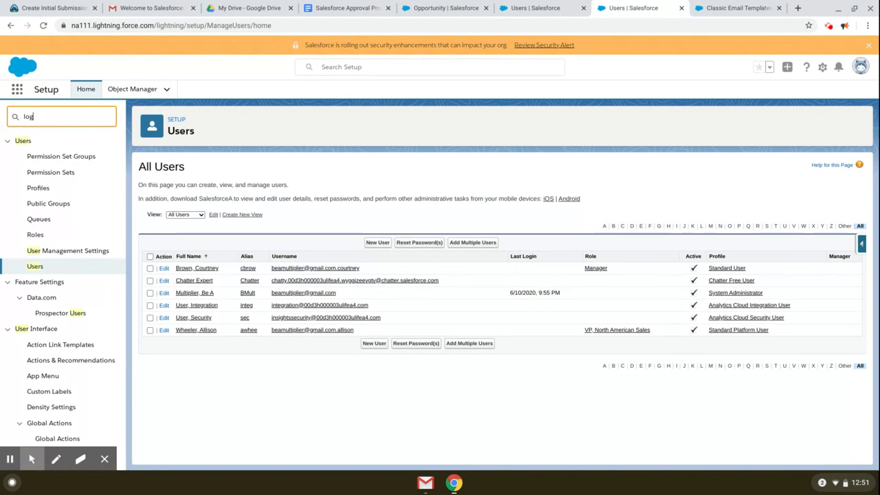
type("in sec")
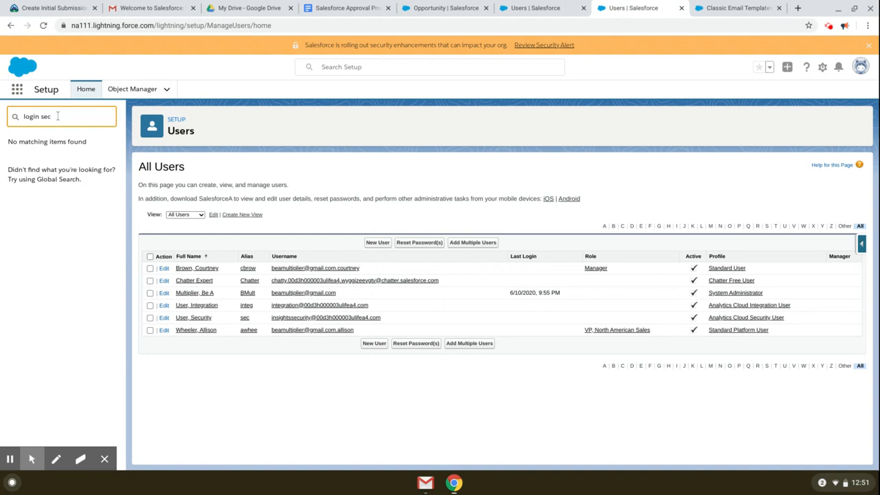
left_click_drag(58, 116, 12, 110)
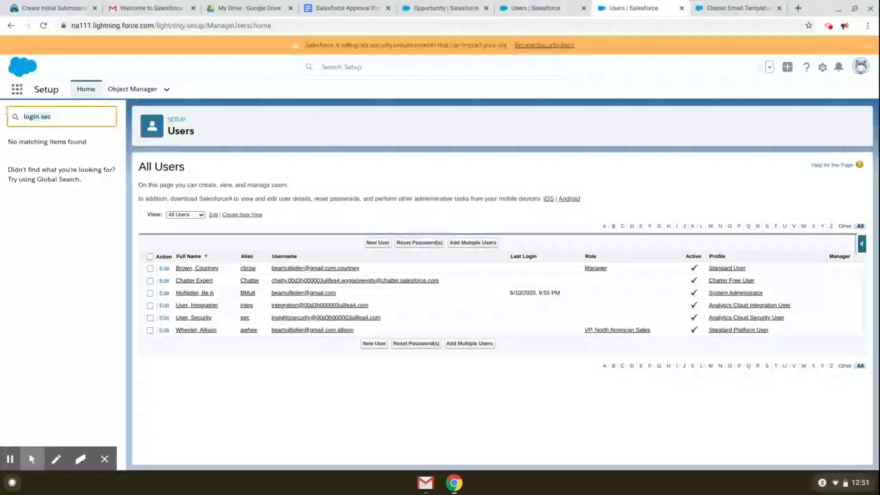
type("login")
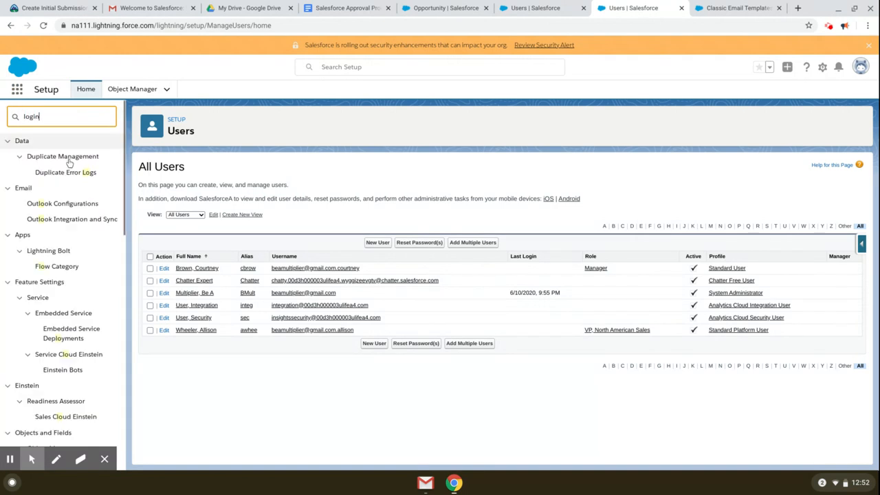
left_click(49, 206)
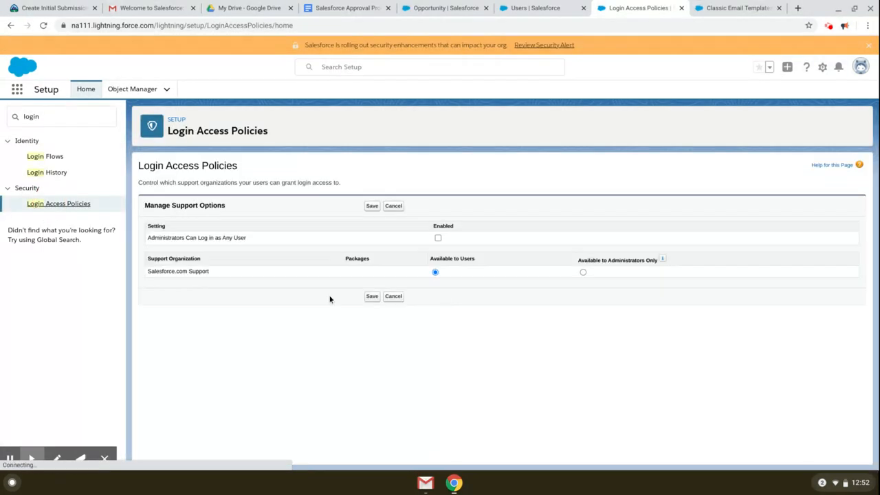
left_click(438, 238)
left_click(371, 205)
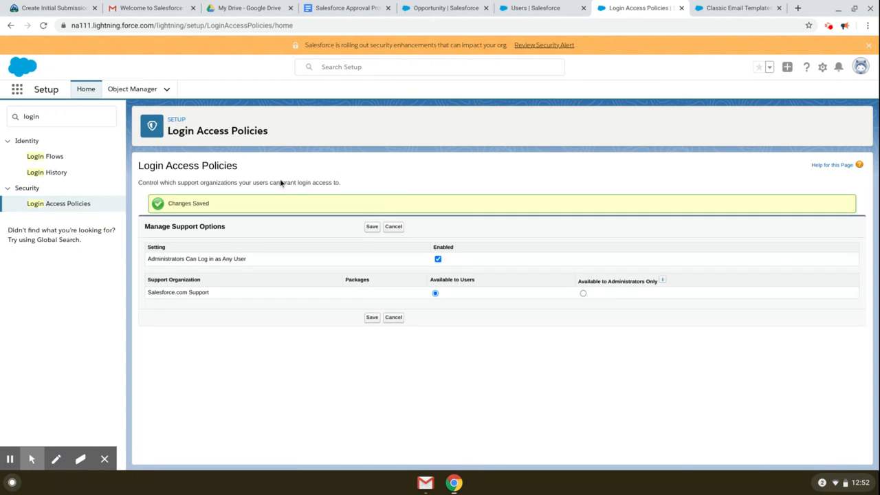
double_click(13, 116)
type("users")
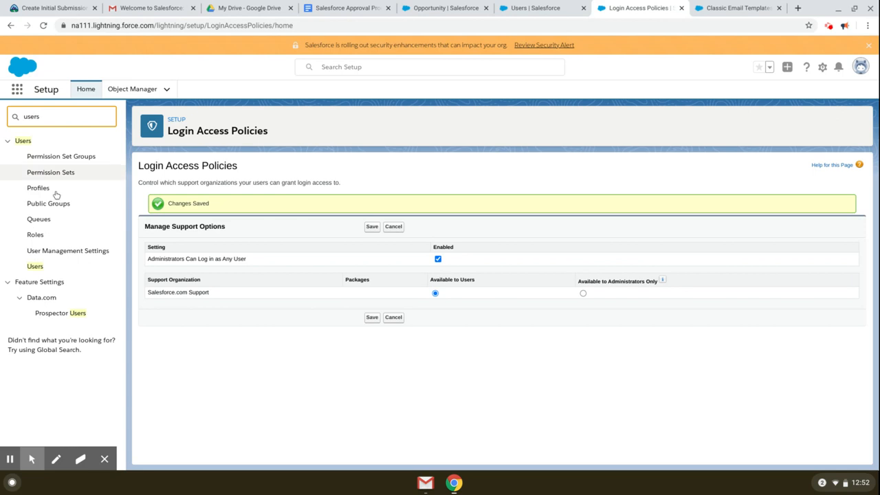
Step: Open the System Administrator user's record for editing from the users list
left_click(34, 266)
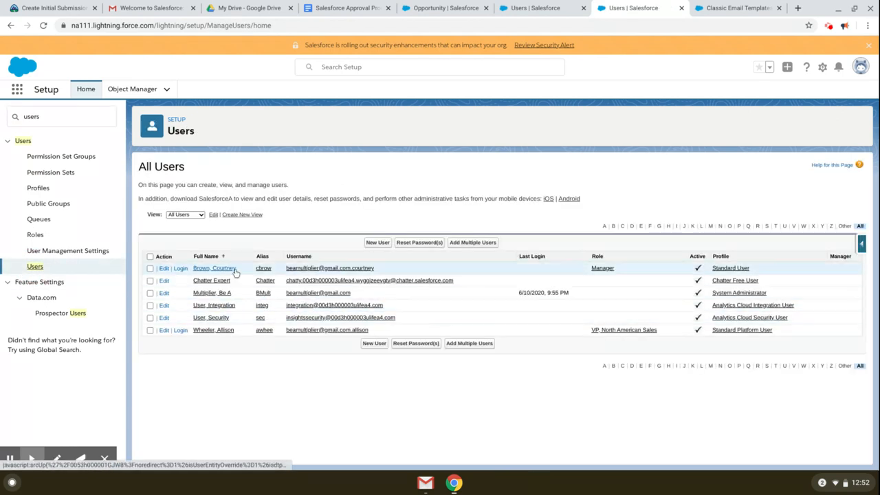
left_click(221, 294)
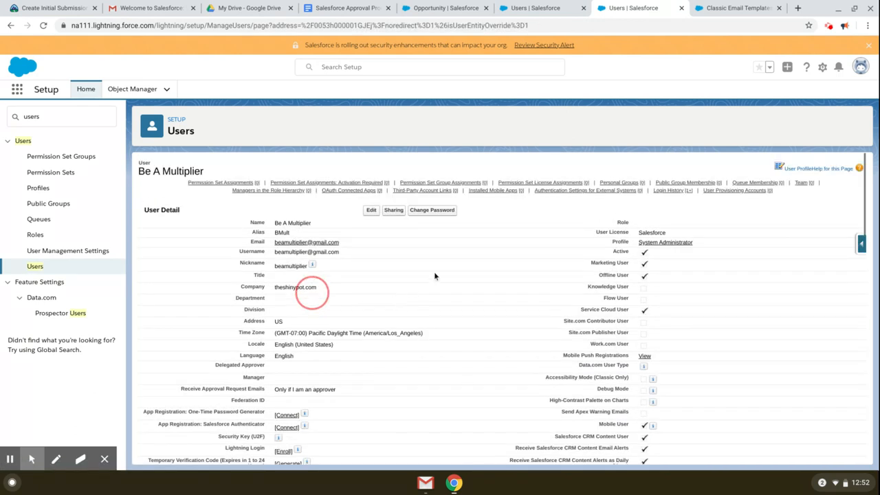
left_click(368, 210)
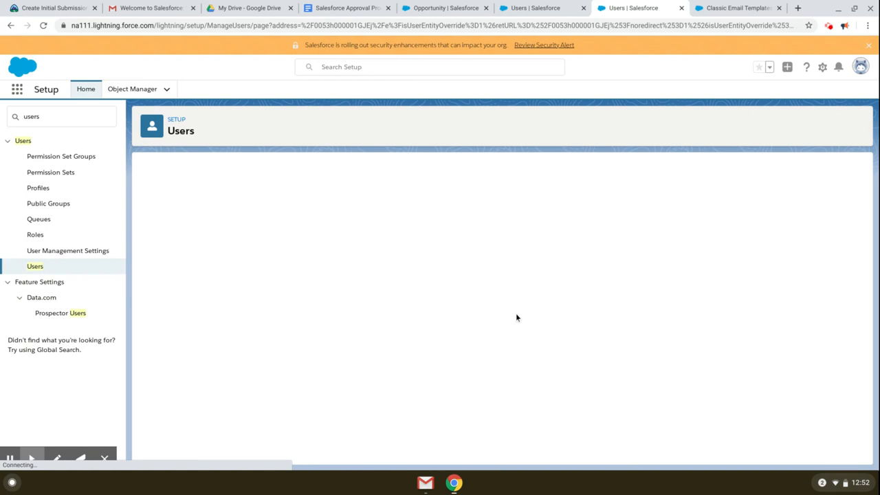
scroll(444, 316, "down", 7)
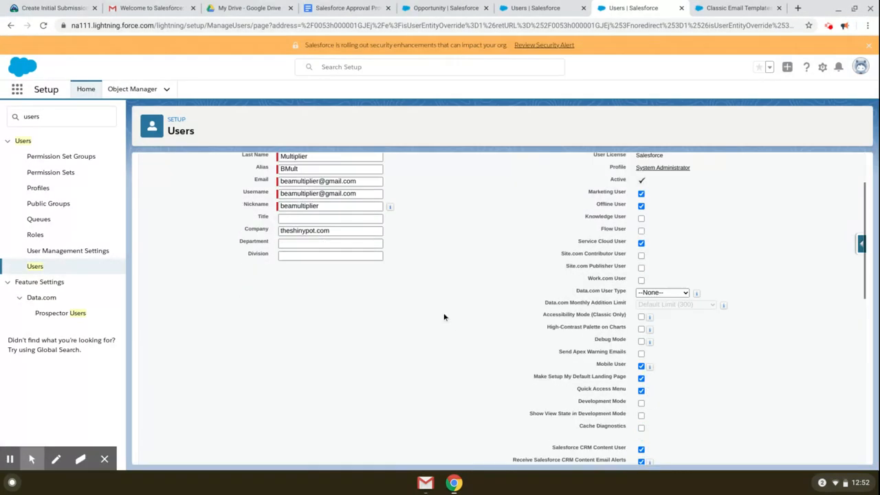
scroll(443, 319, "down", 3)
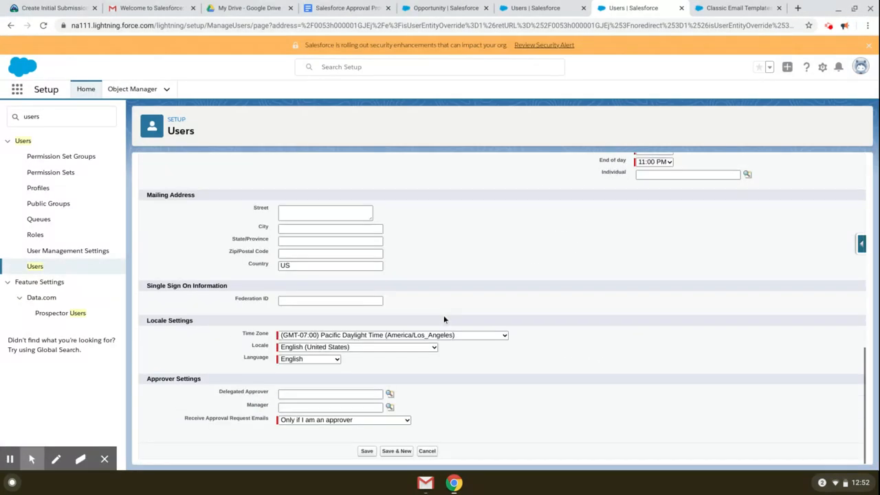
Step: Set the user's Manager to the Manager-role user via the lookup and save
left_click(258, 407)
left_click(315, 406)
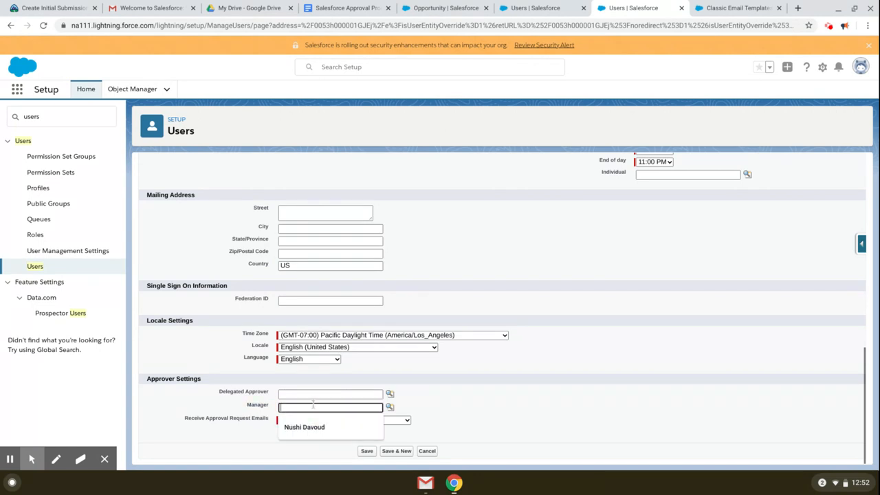
type("Cour")
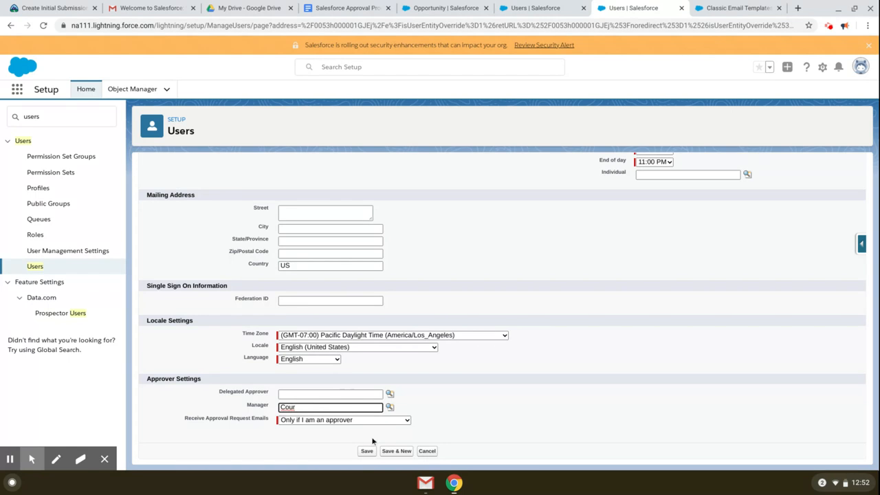
left_click(389, 406)
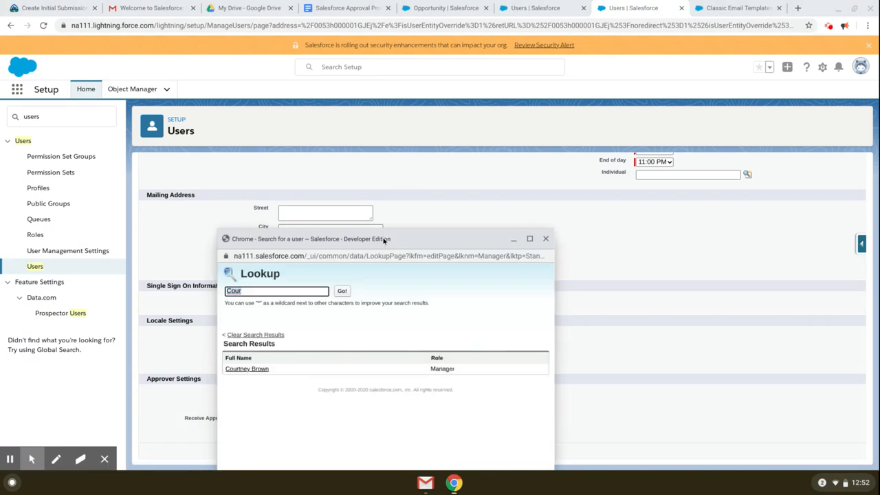
left_click_drag(384, 239, 416, 176)
left_click(285, 305)
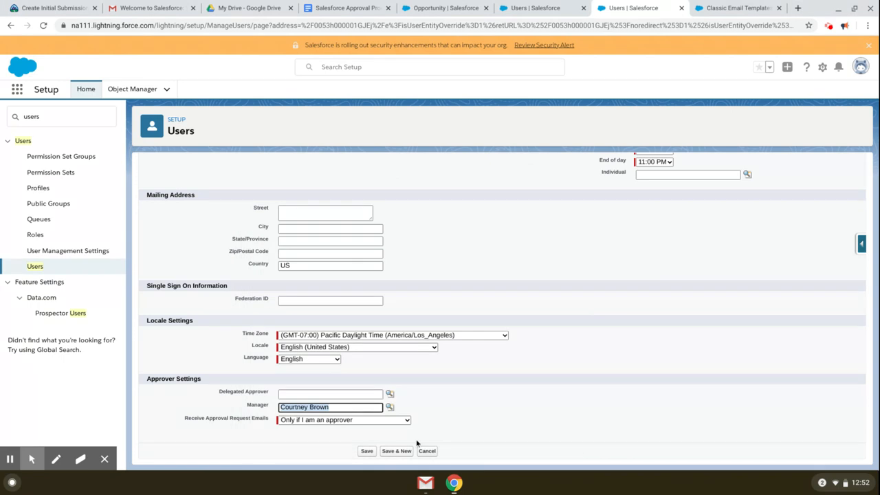
left_click(364, 451)
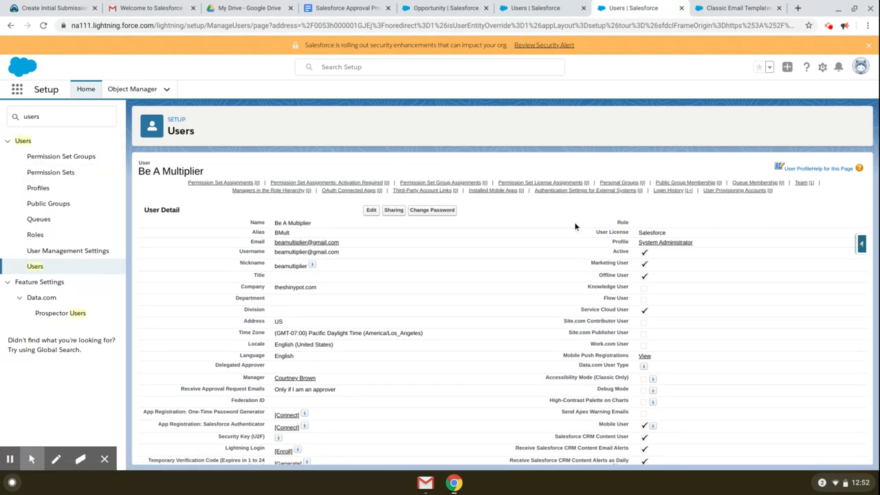
left_click(18, 90)
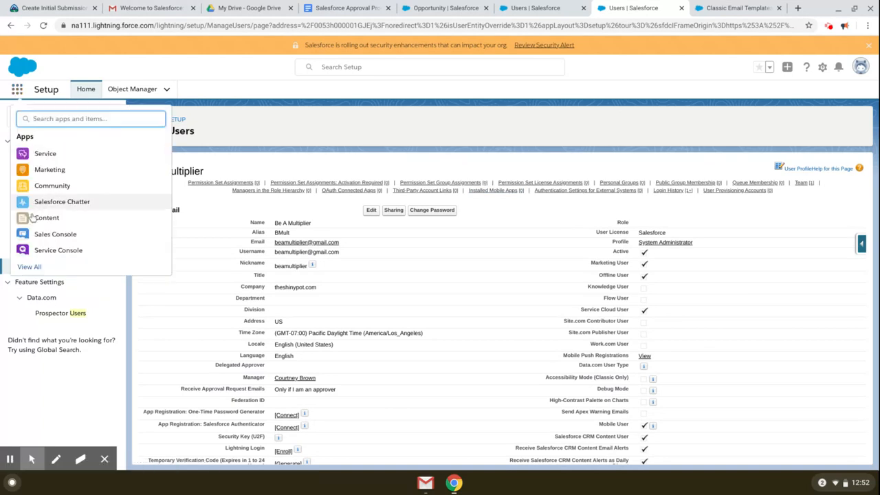
Step: Switch to the Sales app and start a new opportunity from the Opportunities tab
left_click(33, 267)
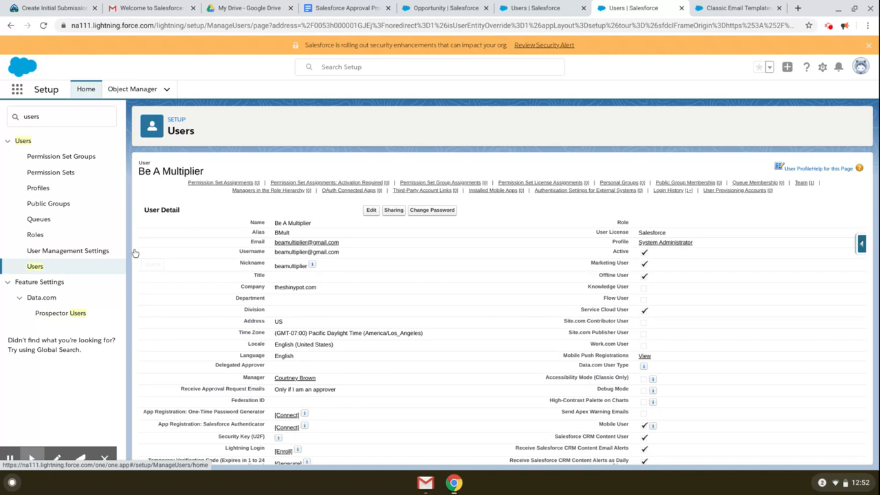
scroll(193, 243, "down", 2)
scroll(120, 184, "up", 2)
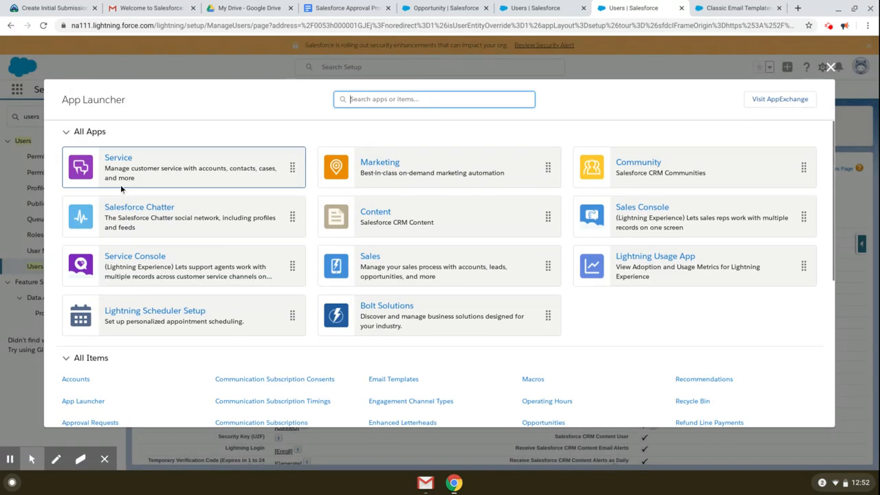
scroll(536, 340, "down", 3)
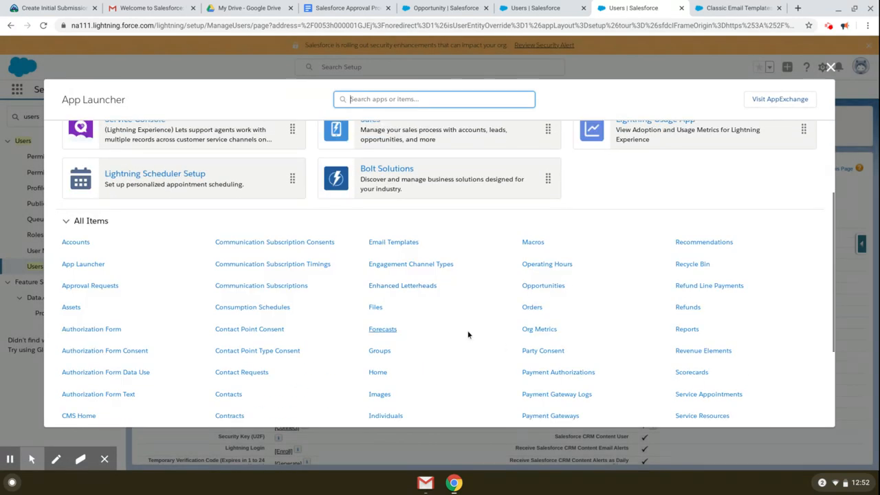
scroll(474, 330, "up", 2)
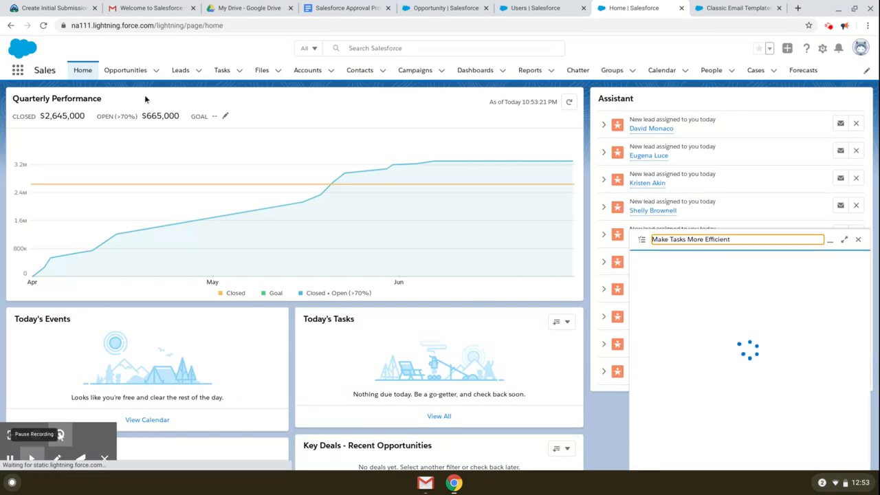
left_click(134, 73)
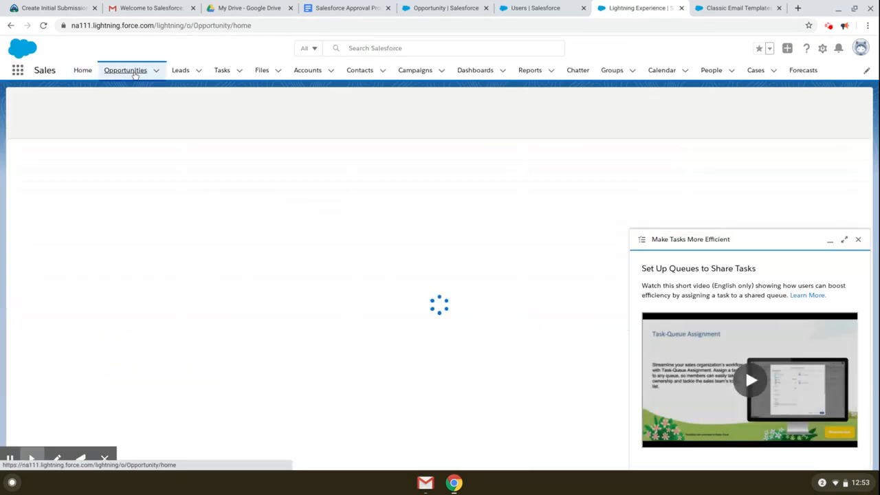
left_click(849, 103)
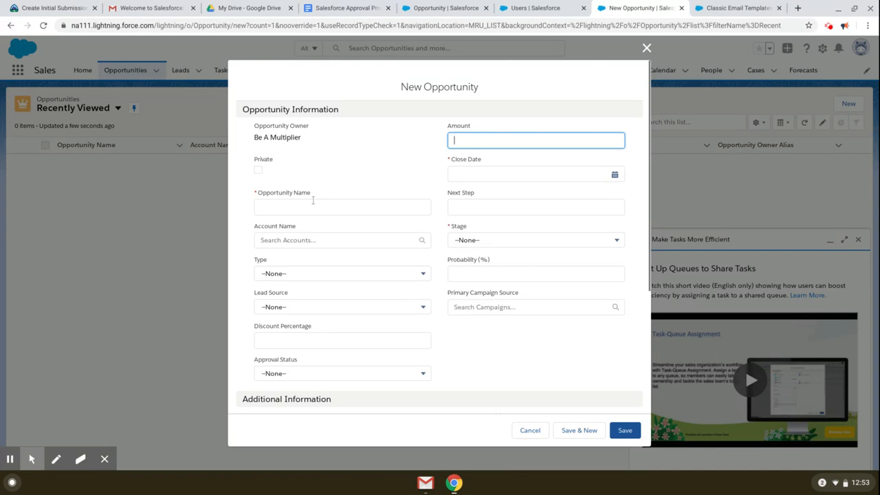
Step: Name the opportunity Test1 with close date June 30 and stage Prospecting
left_click(315, 205)
type("Test")
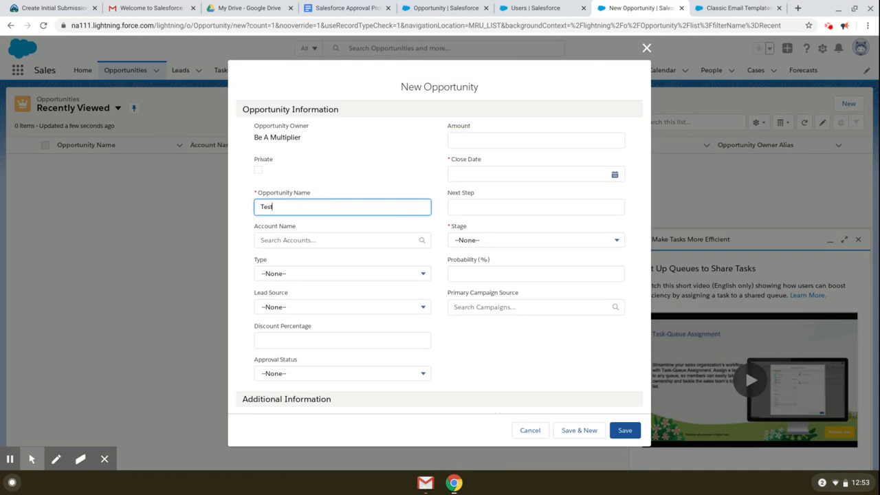
type("1")
key("Tab")
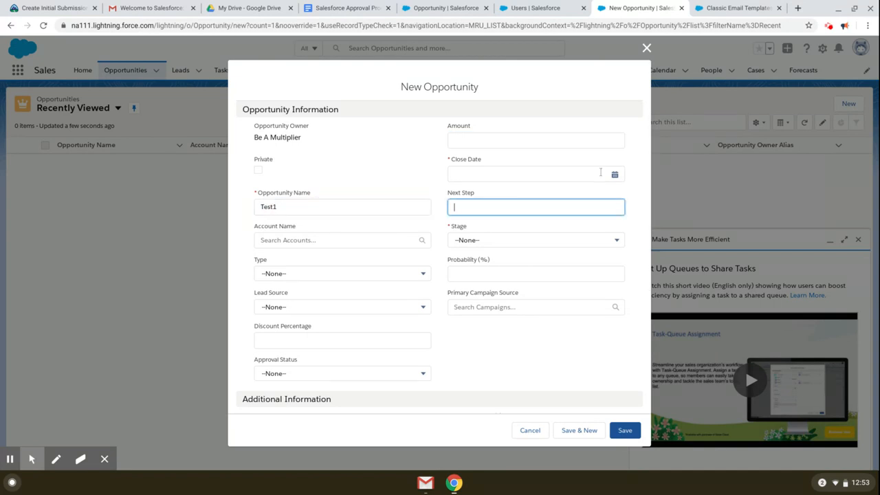
left_click(615, 175)
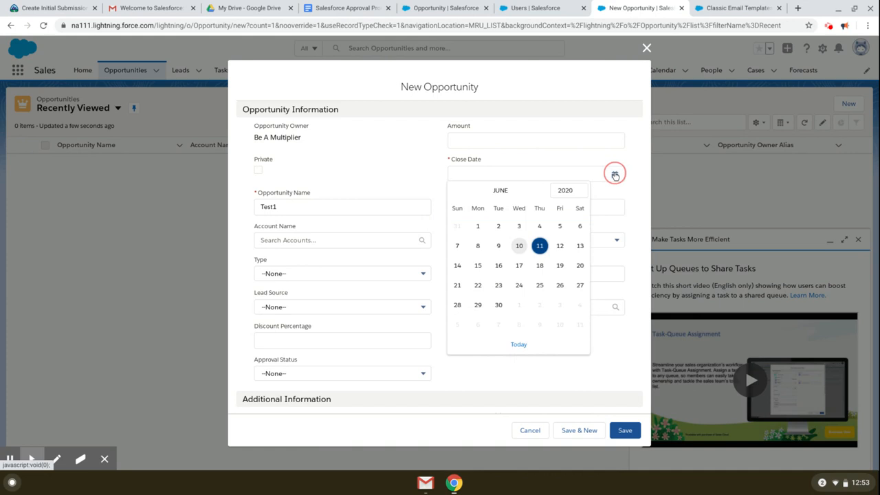
left_click(499, 305)
scroll(502, 275, "down", 1)
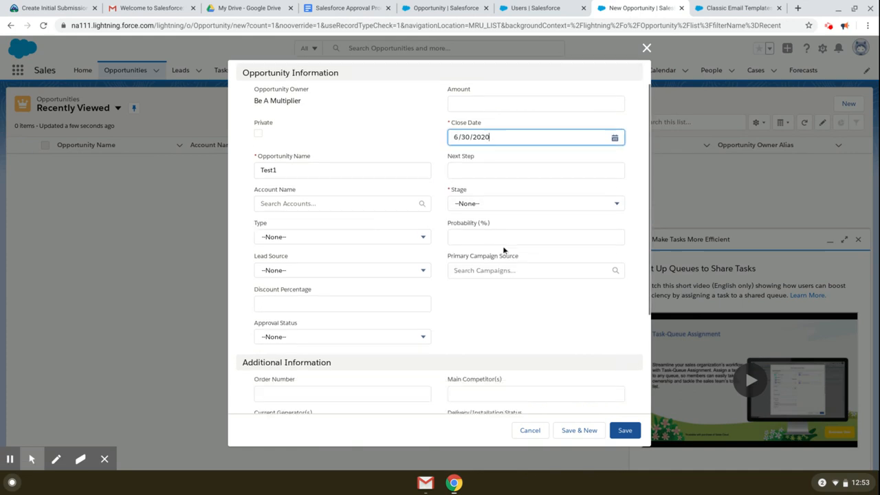
left_click(543, 205)
left_click(527, 242)
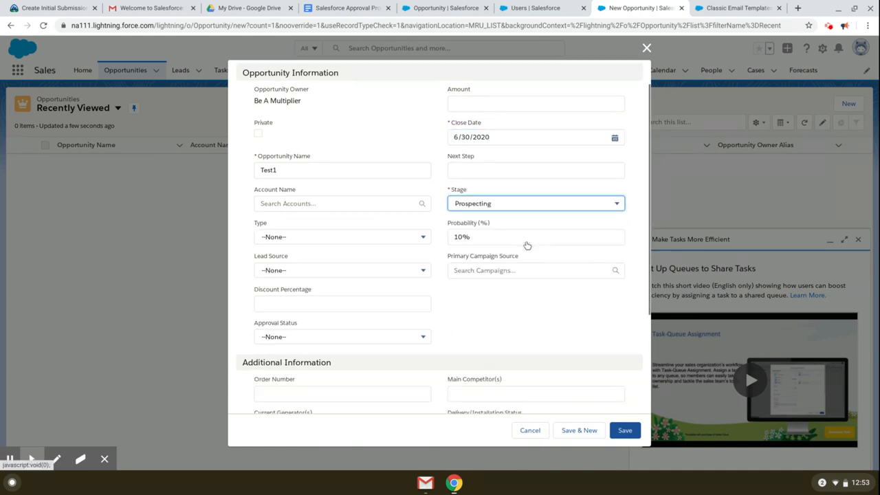
scroll(422, 300, "down", 1)
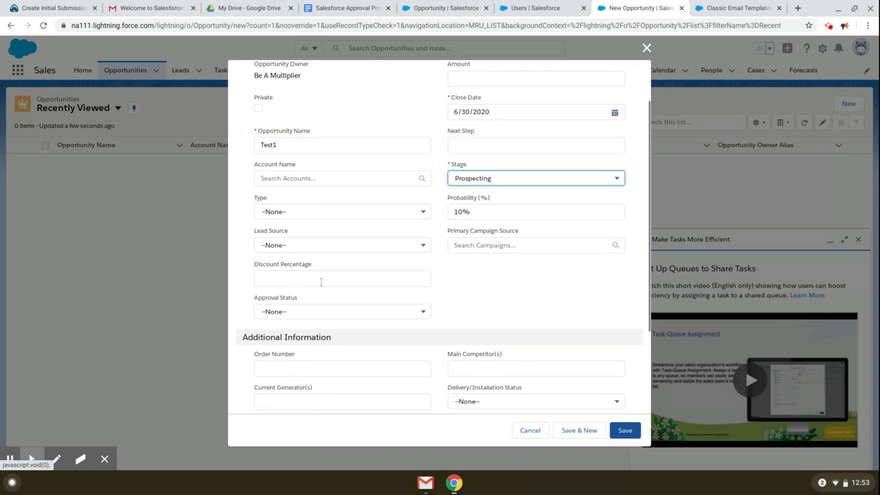
Step: Enter a 16% discount and a $1,000 amount, then save the opportunity
left_click(321, 278)
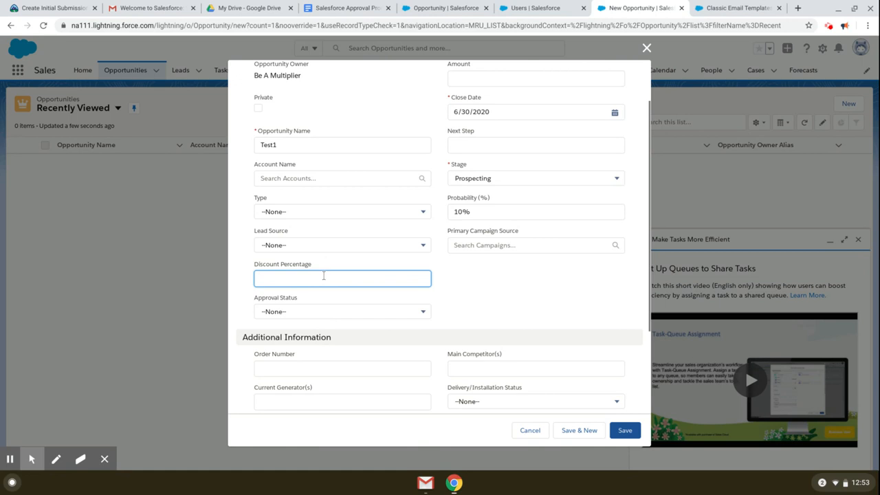
type("15")
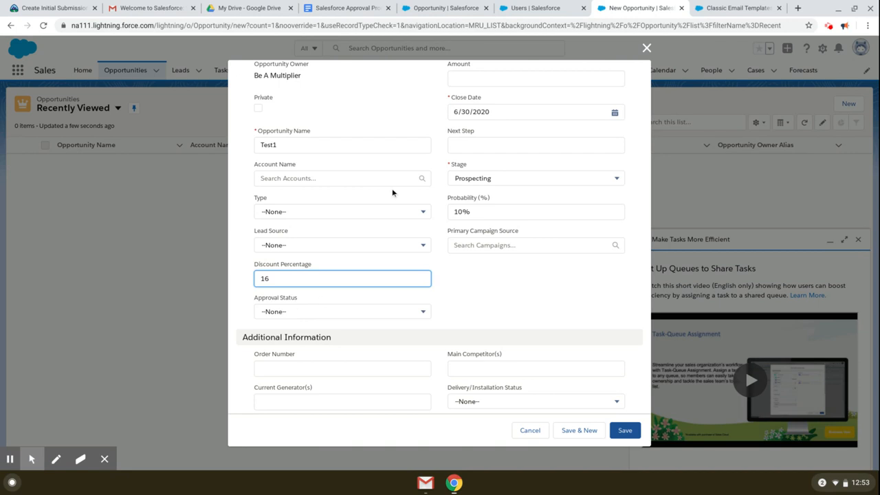
scroll(481, 309, "down", 3)
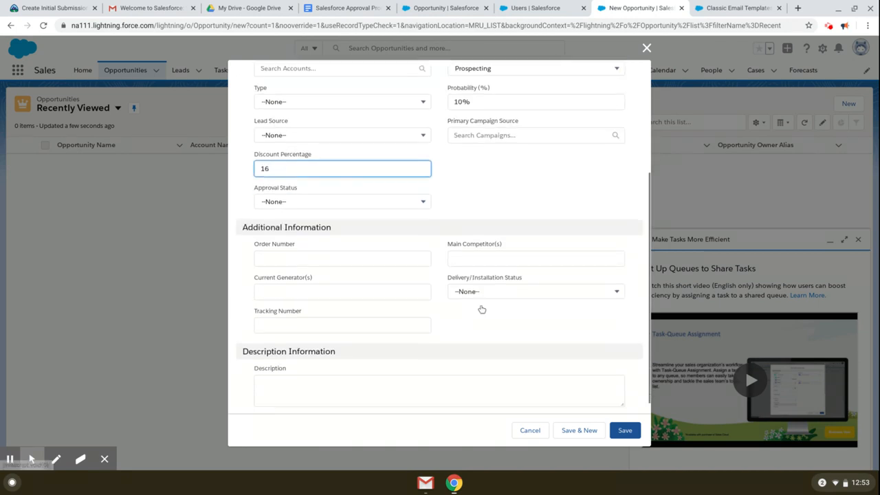
scroll(474, 307, "up", 3)
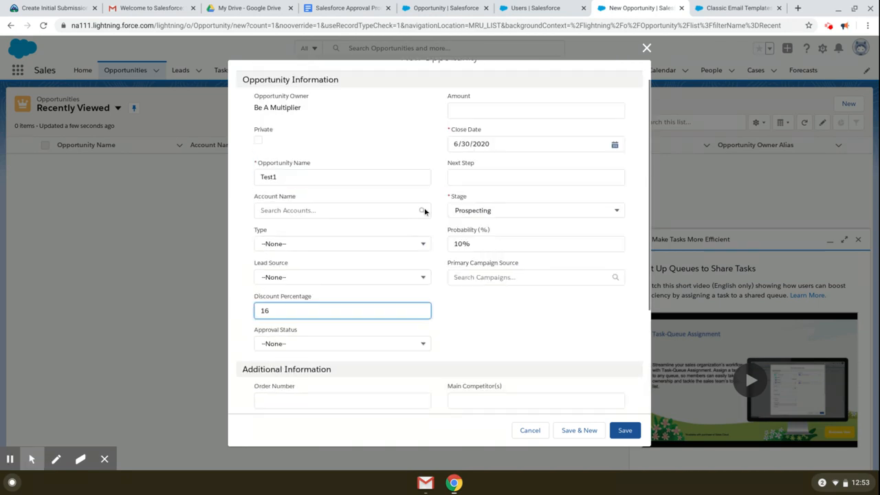
left_click(483, 112)
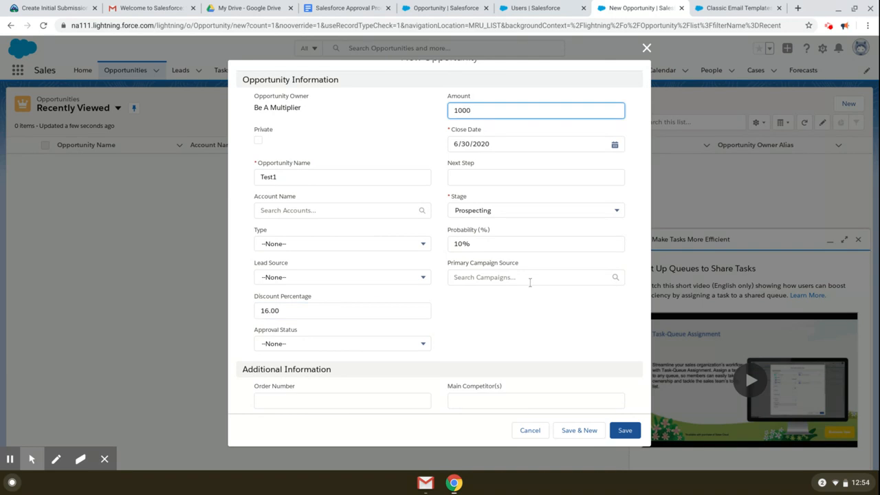
left_click(555, 340)
scroll(555, 341, "down", 3)
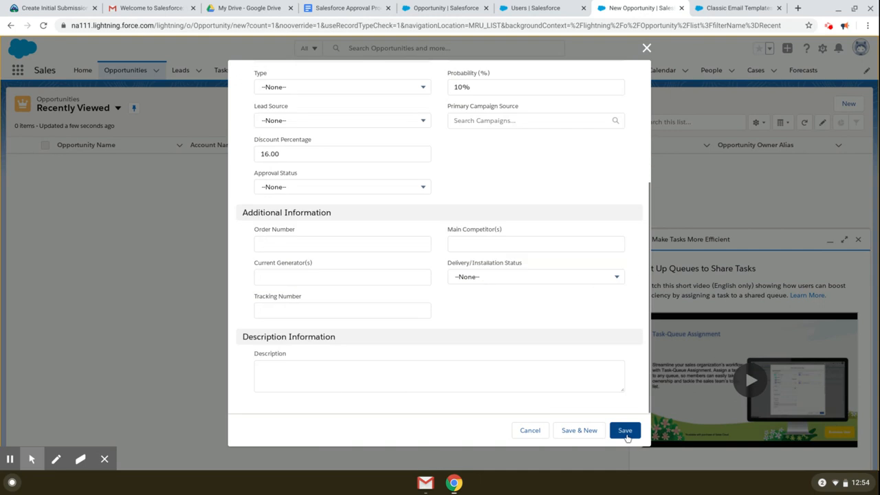
left_click(626, 431)
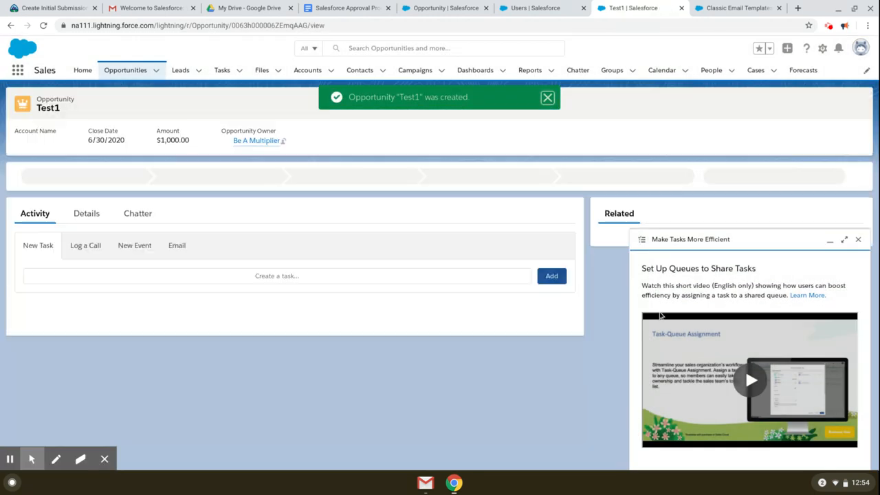
Step: Review Test1's Details tab fields and bring up its record actions menu
left_click(547, 97)
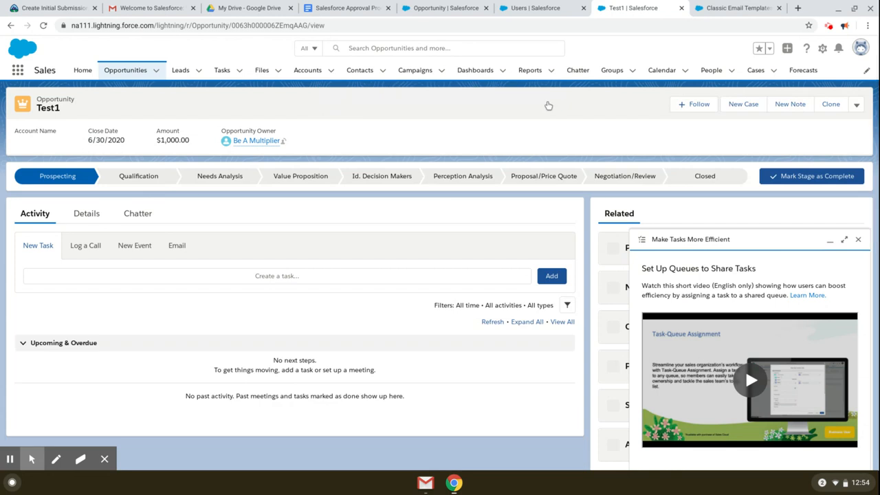
left_click(87, 215)
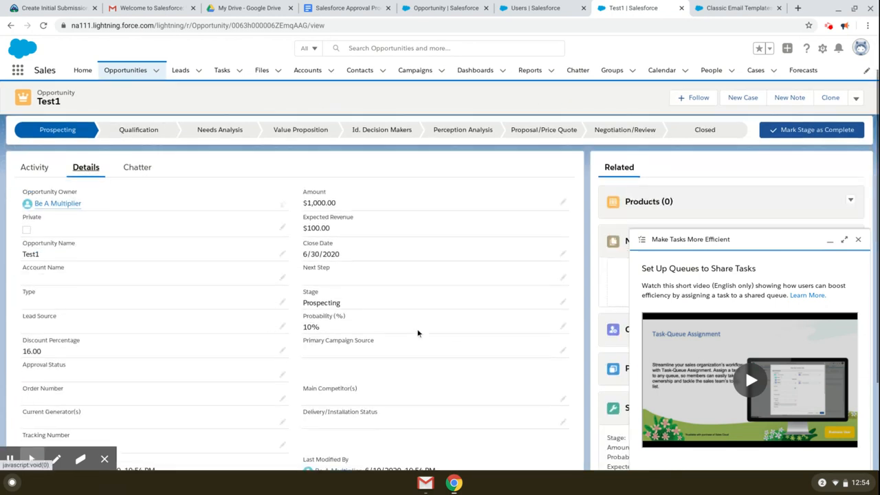
left_click(857, 105)
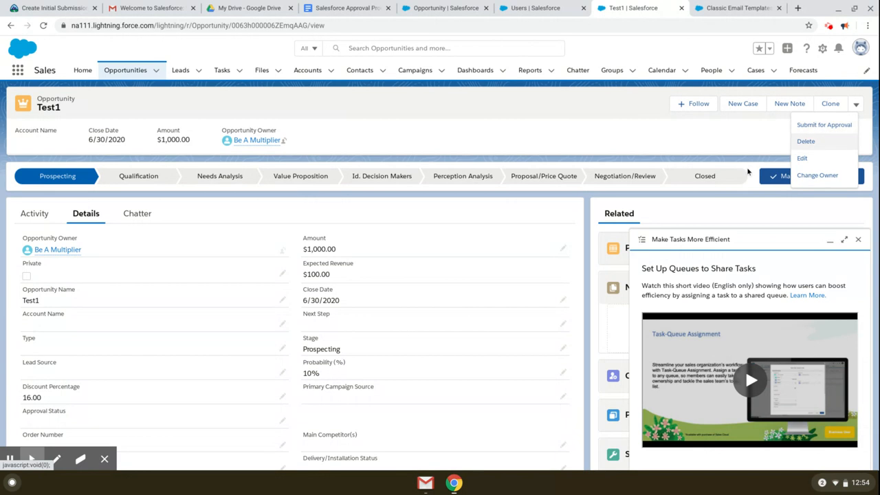
left_click(579, 135)
left_click(858, 239)
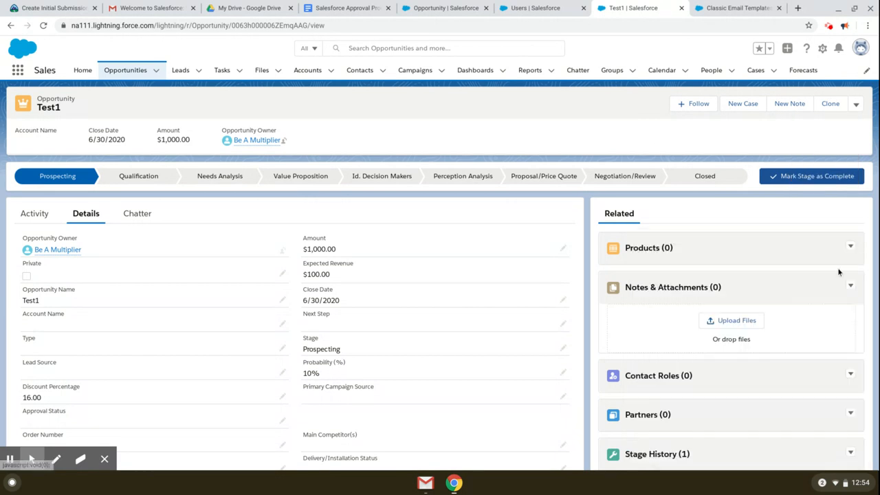
scroll(822, 297, "down", 2)
scroll(821, 297, "down", 1)
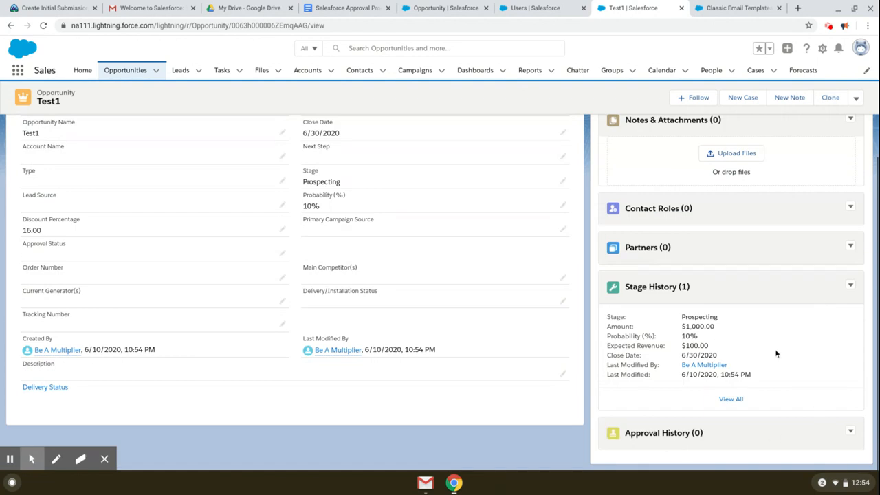
scroll(848, 136, "up", 2)
left_click(855, 98)
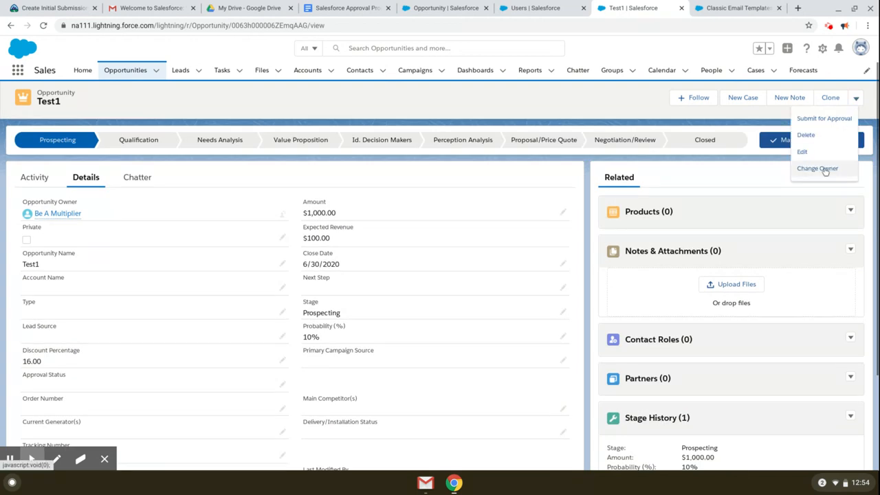
Step: Submit Test1 for approval with a comment addressed to the approver
left_click(828, 119)
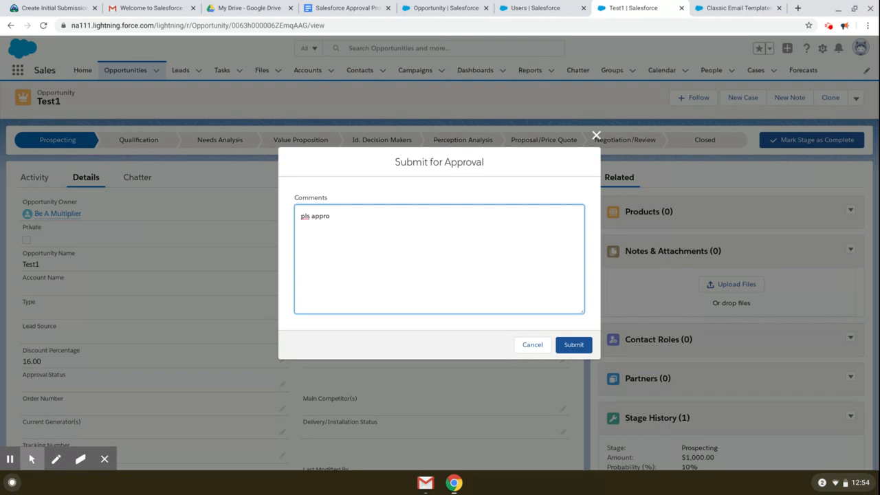
type("Courtney,")
left_click(574, 346)
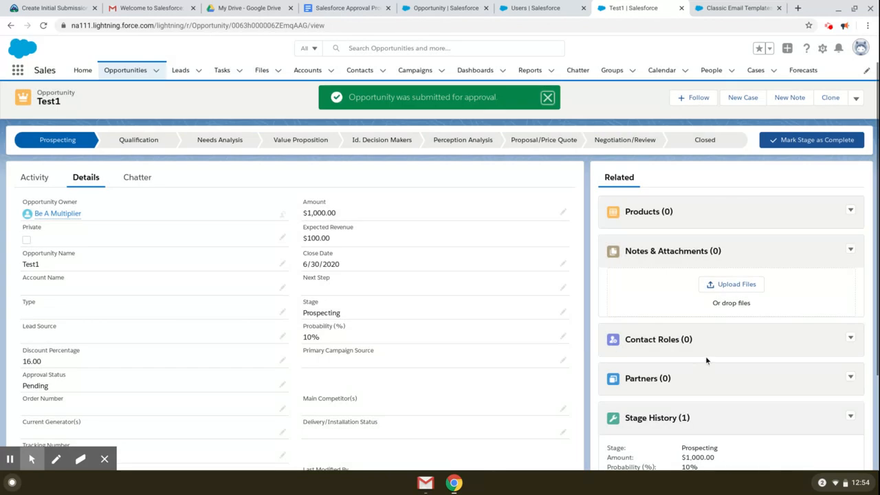
Step: Check the Approval History and open the assigned approver's user record
scroll(713, 360, "down", 2)
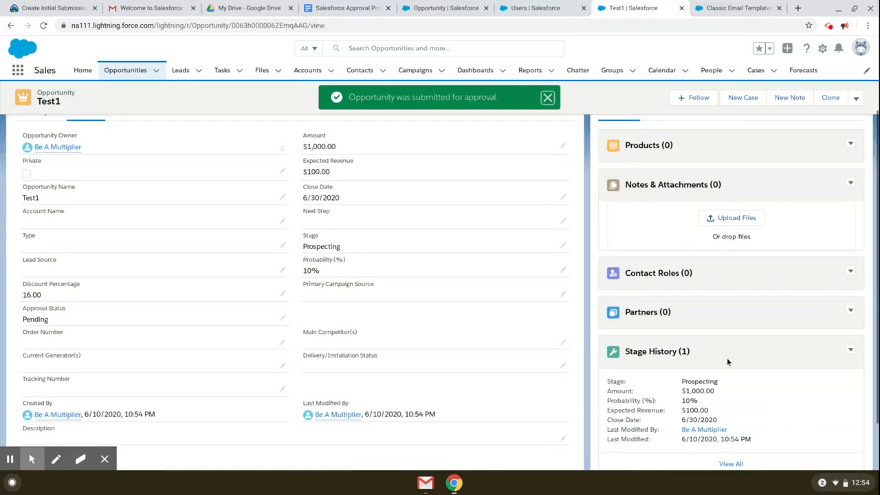
scroll(817, 411, "down", 3)
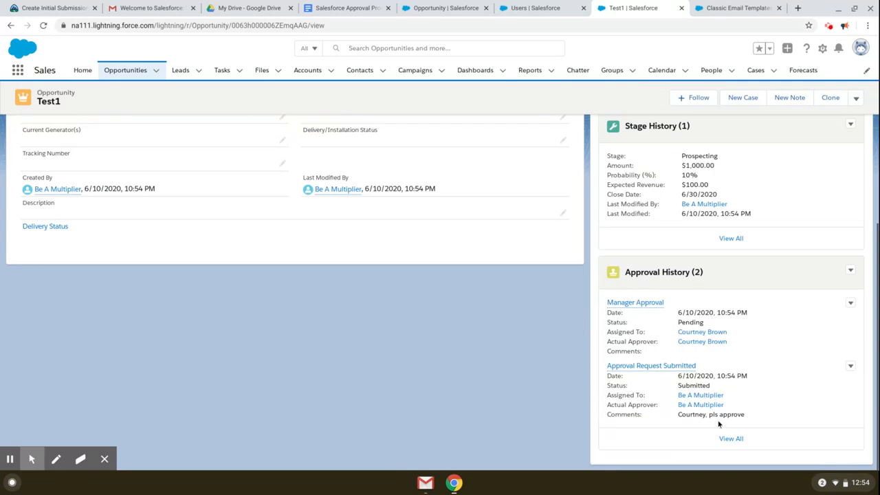
left_click_drag(688, 418, 736, 411)
left_click(738, 411)
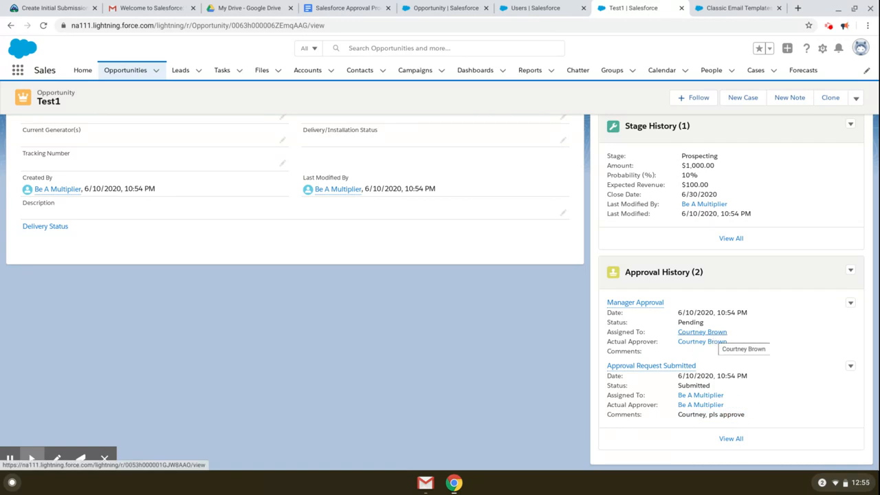
left_click(714, 338)
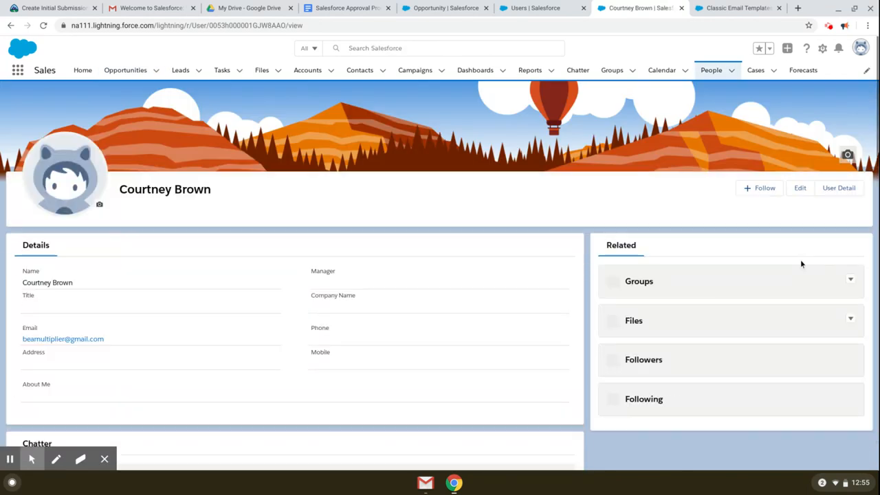
Step: From the approver's full user detail page in Setup, log in as that manager user
left_click(846, 191)
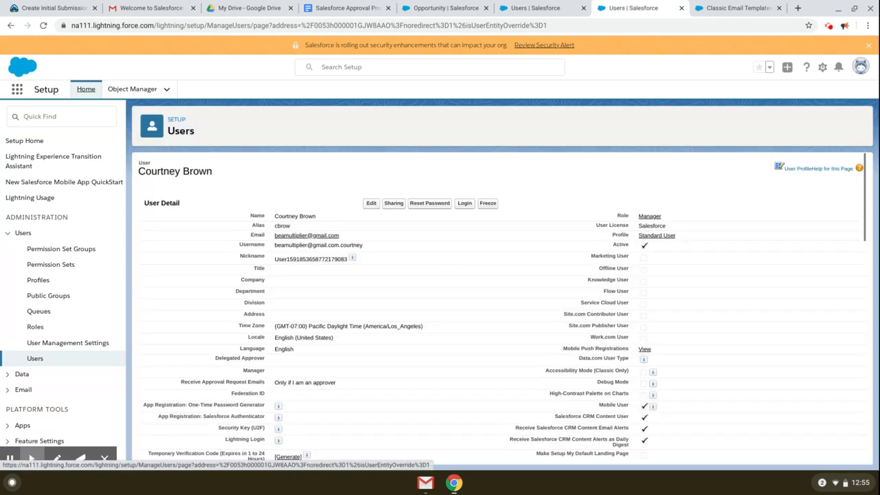
left_click(466, 211)
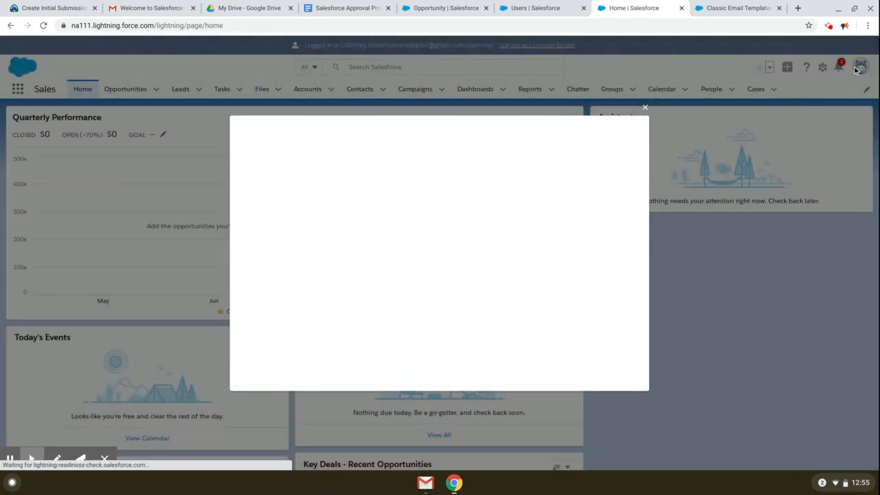
Step: Dismiss the welcome popup and open the Test1 approval request from the notifications list
left_click(649, 113)
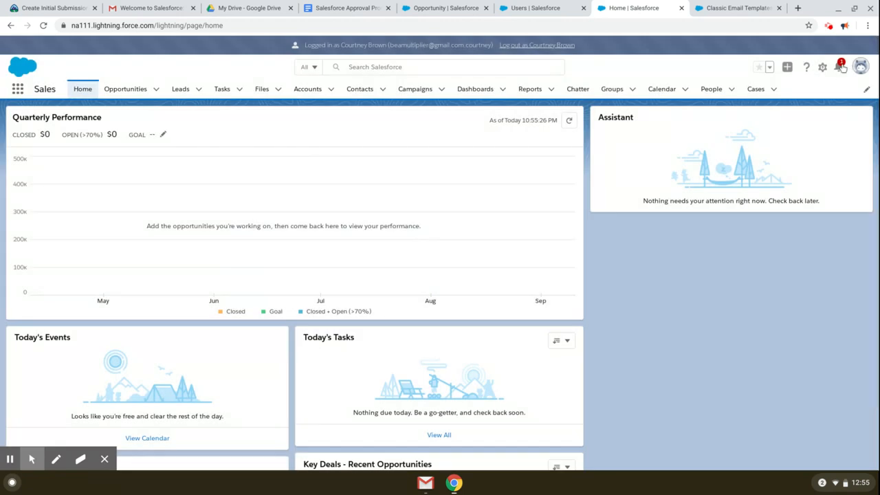
left_click(842, 66)
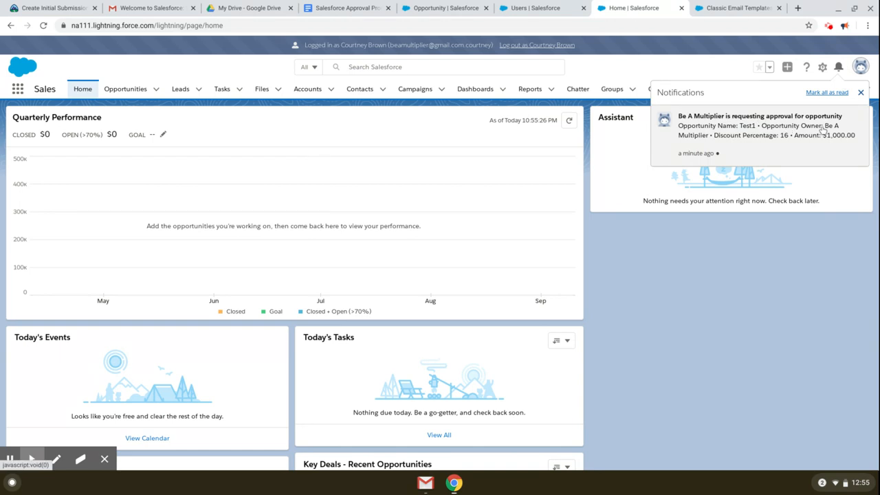
left_click(787, 135)
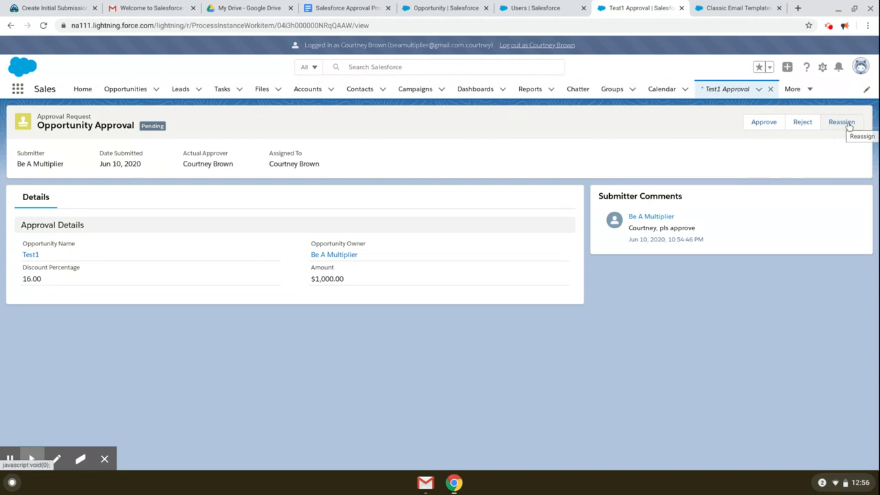
Step: Approve the Test1 request with the comment 'Approved', then switch to Gmail
left_click(769, 128)
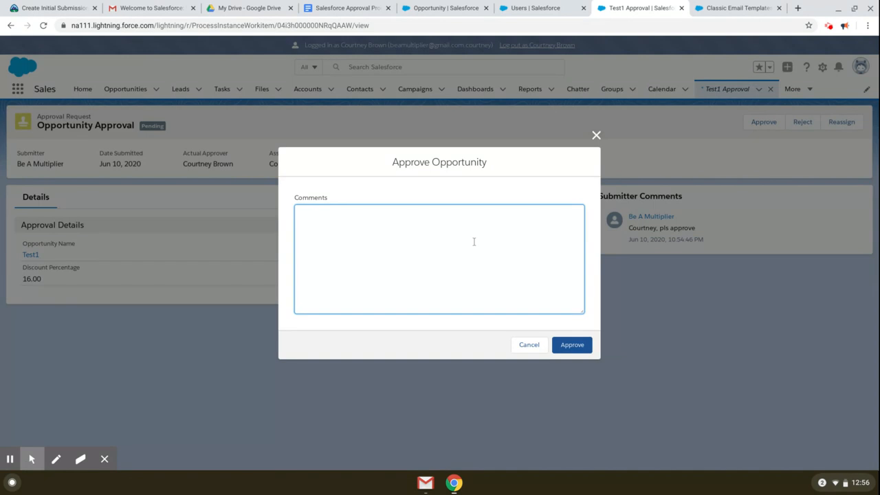
type("Approved by Courtney")
left_click(578, 346)
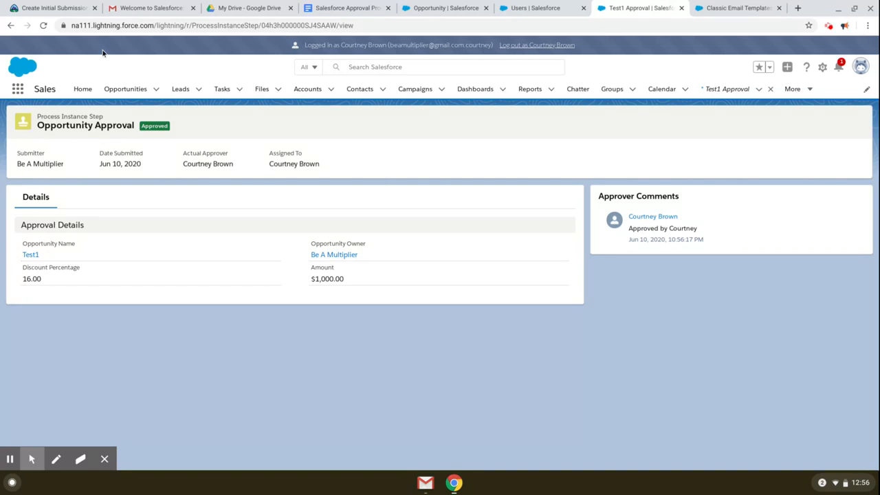
left_click(147, 10)
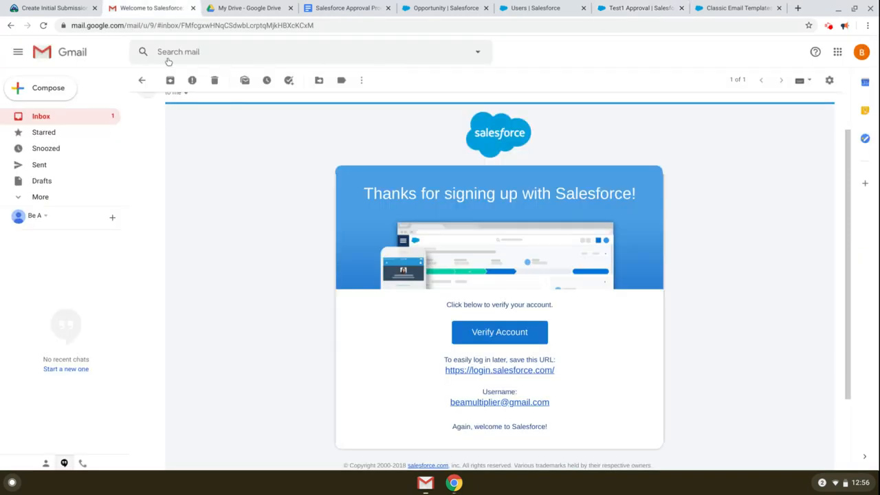
left_click(67, 117)
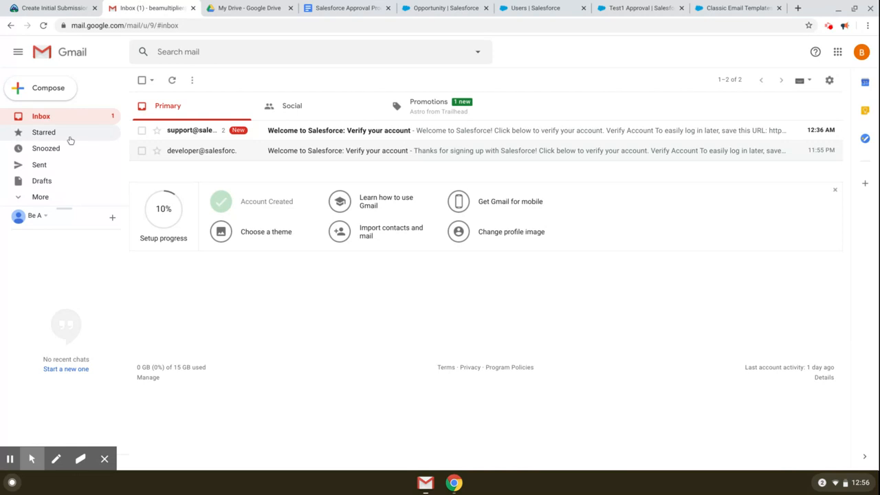
left_click(44, 25)
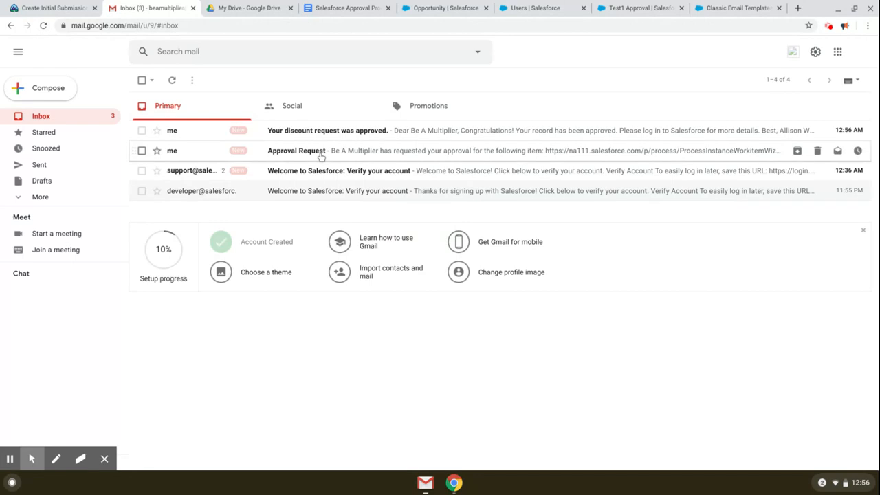
left_click(321, 157)
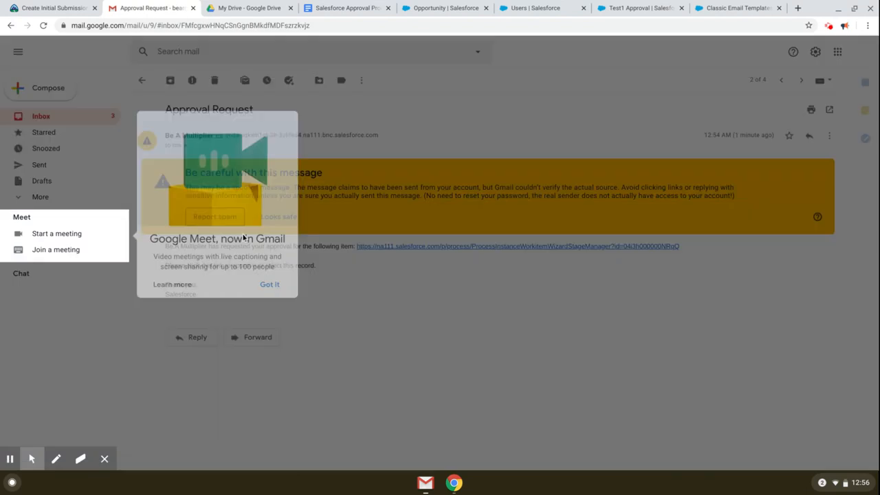
left_click(267, 288)
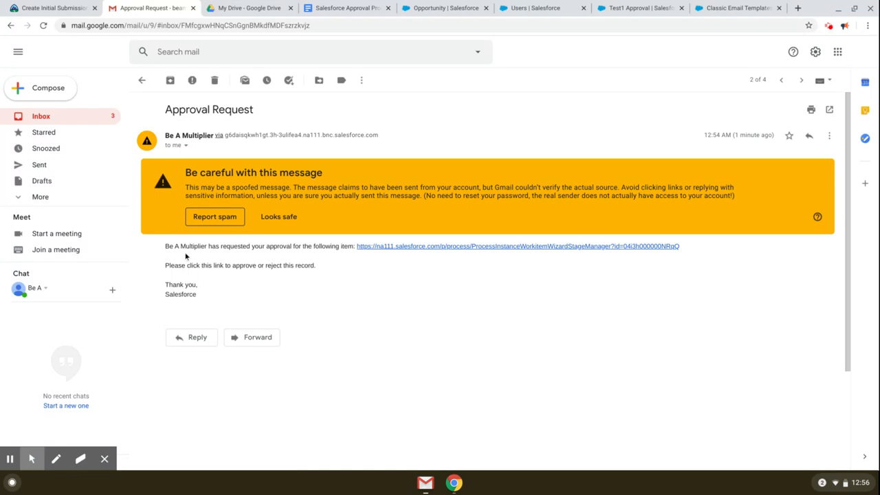
left_click_drag(218, 249, 278, 248)
left_click(297, 268)
left_click_drag(175, 266, 311, 261)
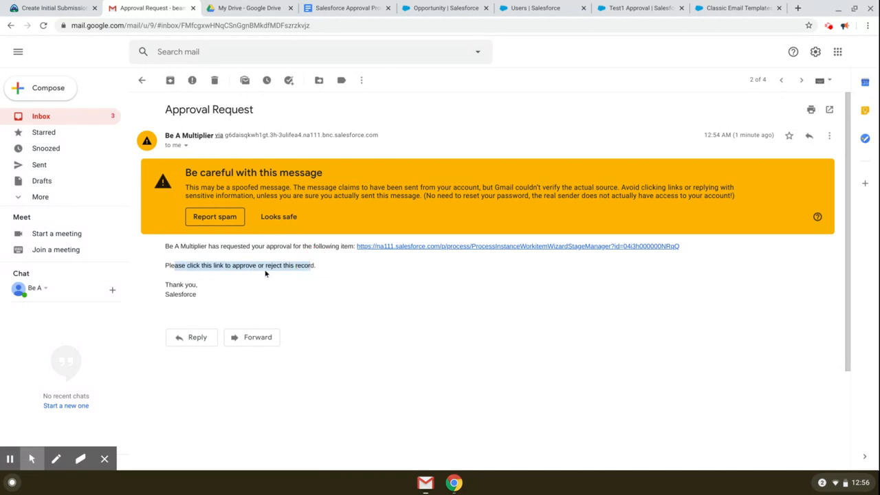
left_click(319, 275)
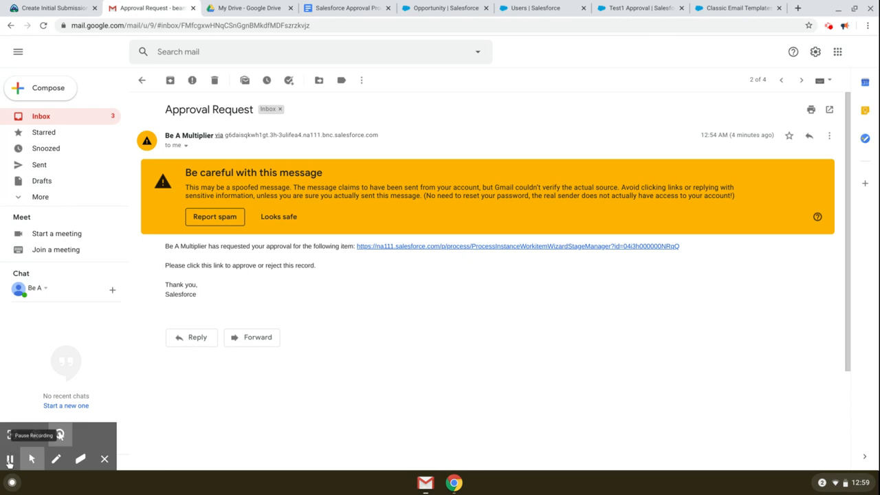
left_click(73, 120)
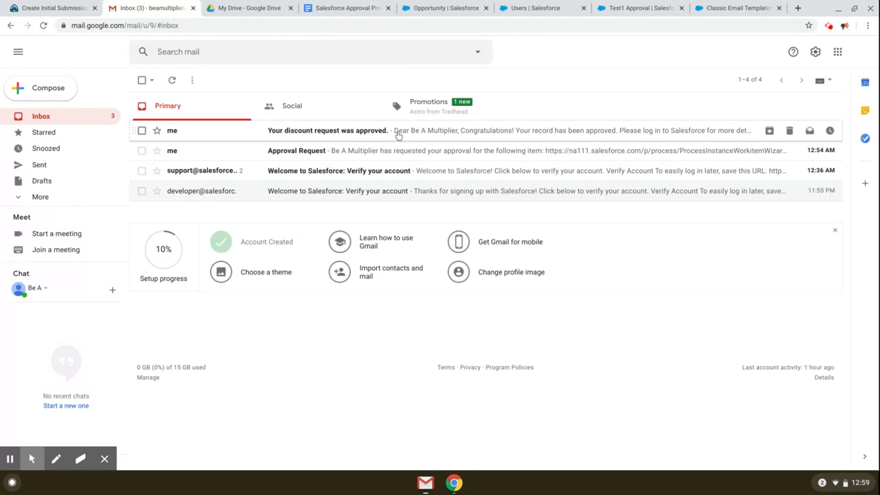
Step: Read the 'Your discount request was approved.' email, including its approval message and VP, North American Sales signature
left_click(318, 135)
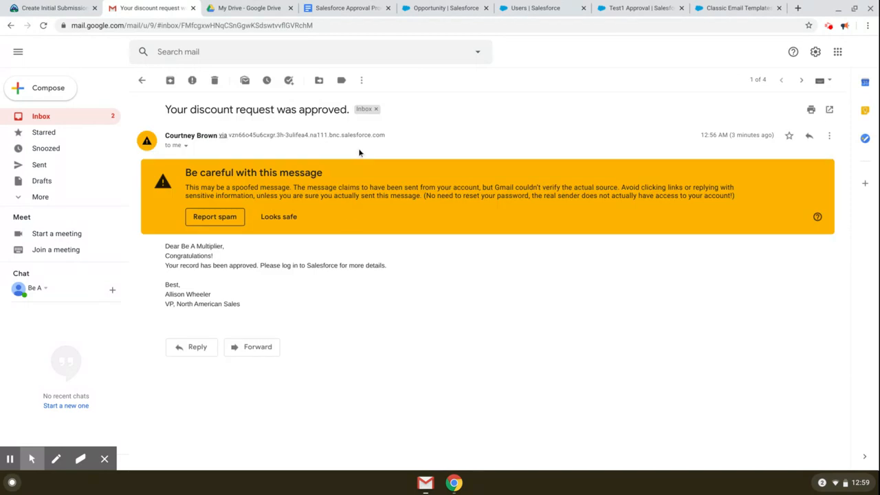
left_click_drag(173, 257, 295, 267)
left_click(193, 266)
left_click(309, 272)
left_click(288, 266)
left_click(420, 266)
left_click(224, 302)
left_click(198, 294)
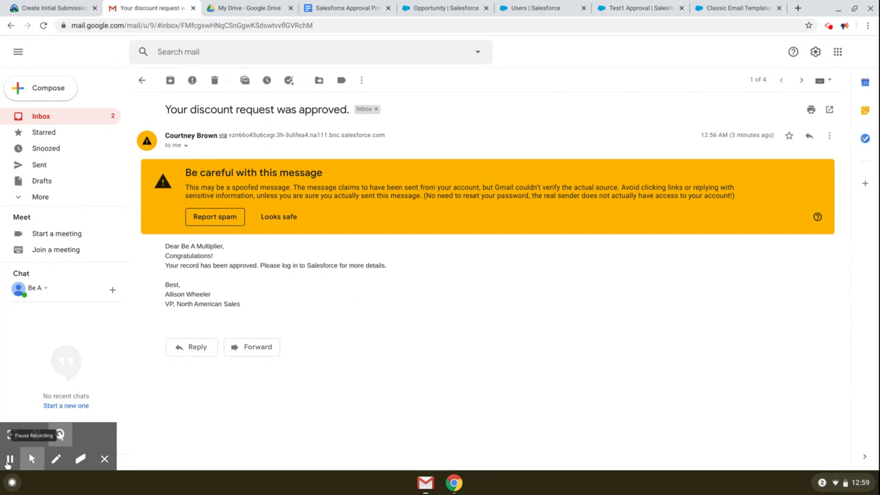
left_click(207, 299)
left_click(234, 298)
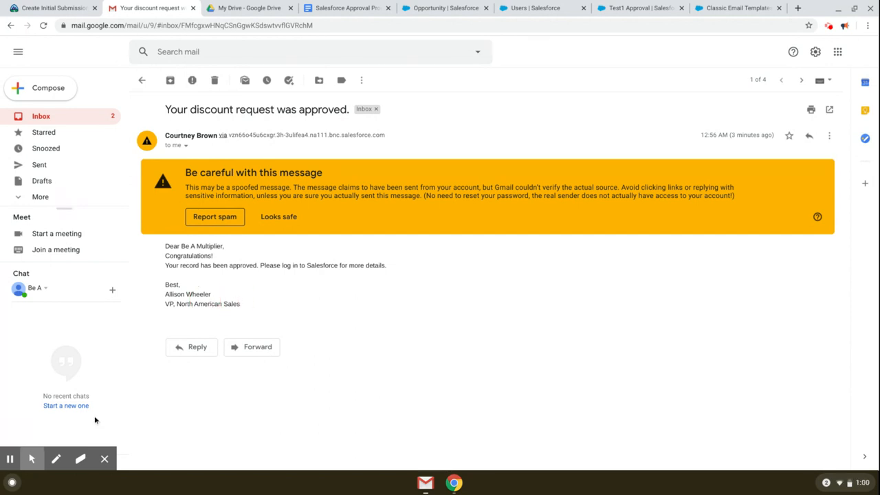
left_click(10, 459)
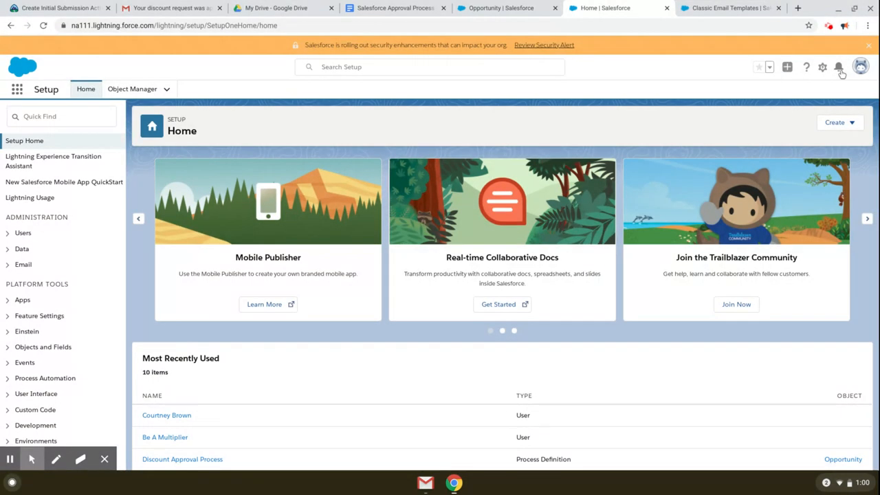
Step: Check notifications, open Test1, and review the manager's approval comment in Approval History
left_click(839, 68)
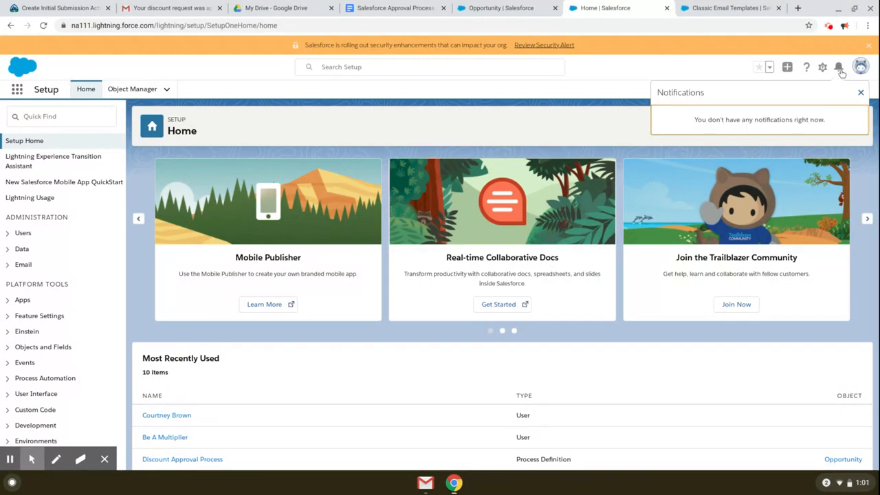
left_click(16, 92)
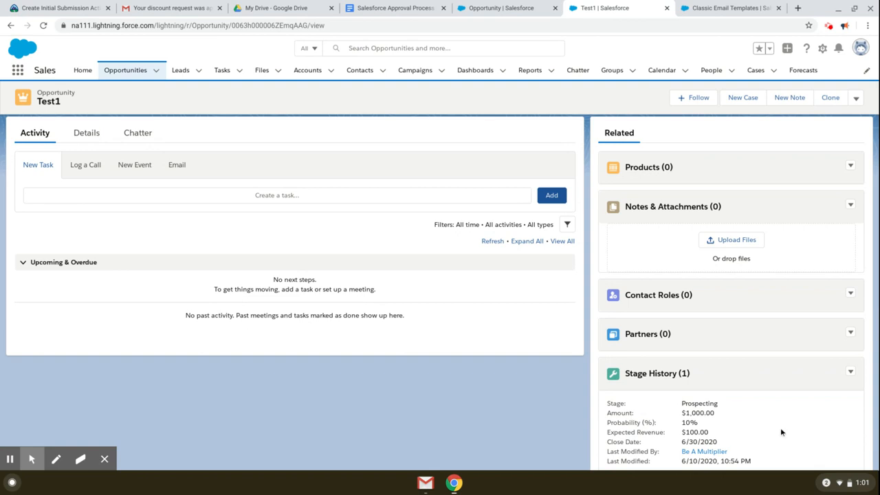
scroll(839, 430, "down", 2)
scroll(839, 433, "down", 3)
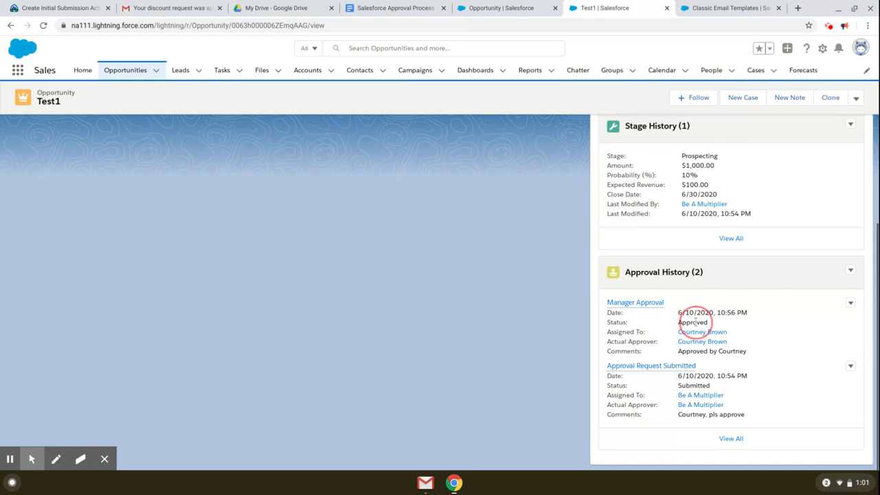
left_click_drag(679, 351, 759, 355)
left_click(686, 354)
left_click_drag(685, 353, 746, 354)
left_click(746, 354)
Step: Confirm in Test1's Details that Approval Status reads Approved, then switch to the process notes doc
scroll(731, 367, "up", 5)
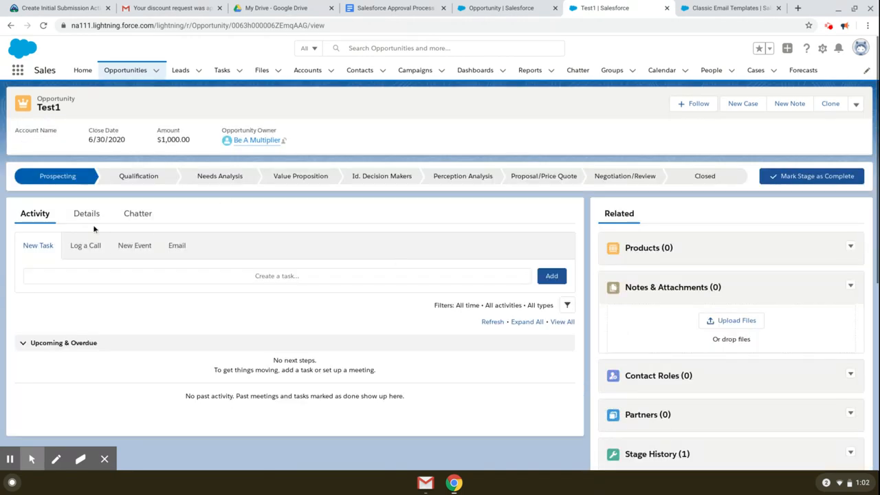
left_click(89, 214)
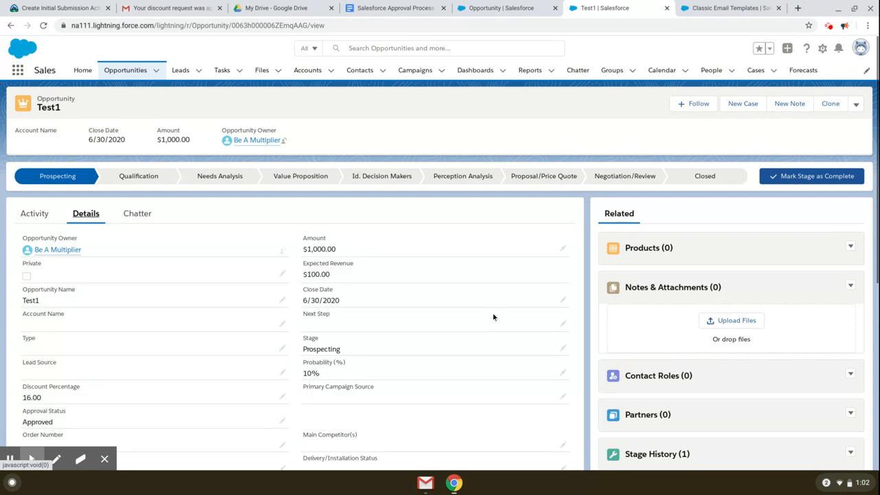
scroll(489, 331, "down", 3)
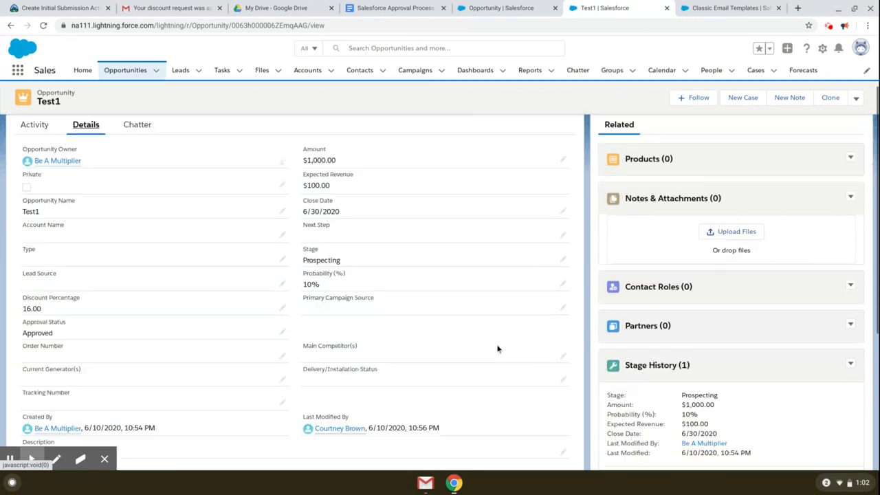
left_click_drag(24, 270, 82, 273)
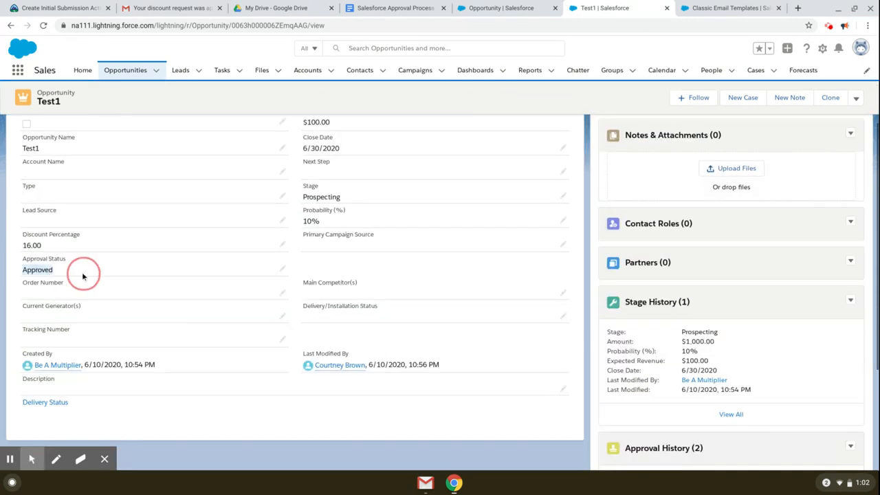
left_click(82, 273)
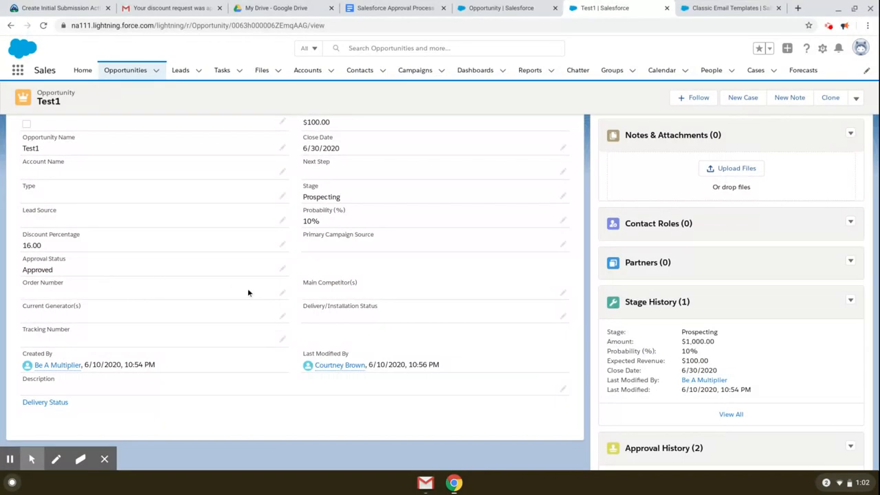
left_click(388, 9)
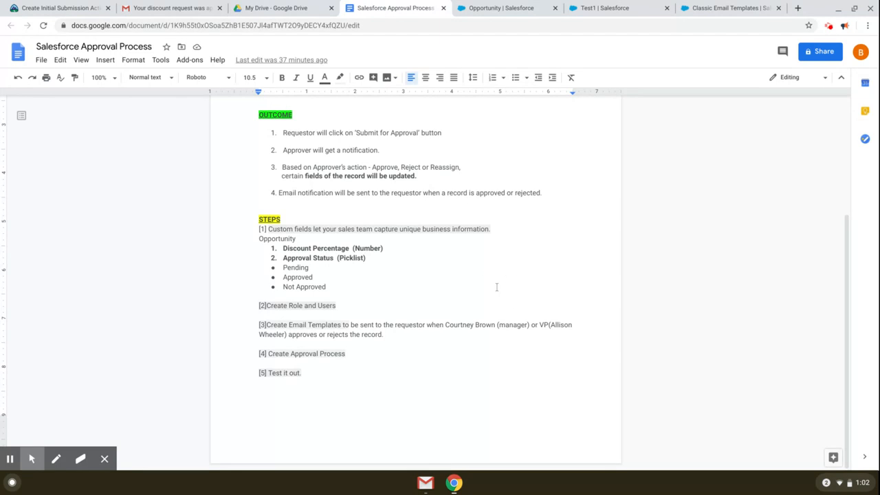
left_click(494, 285)
left_click_drag(292, 229, 352, 230)
left_click(368, 258)
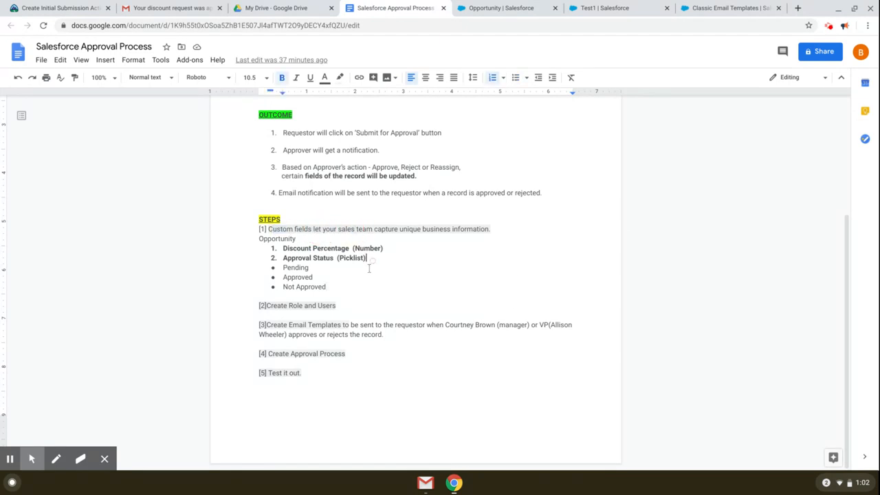
left_click_drag(262, 307, 338, 307)
left_click(354, 305)
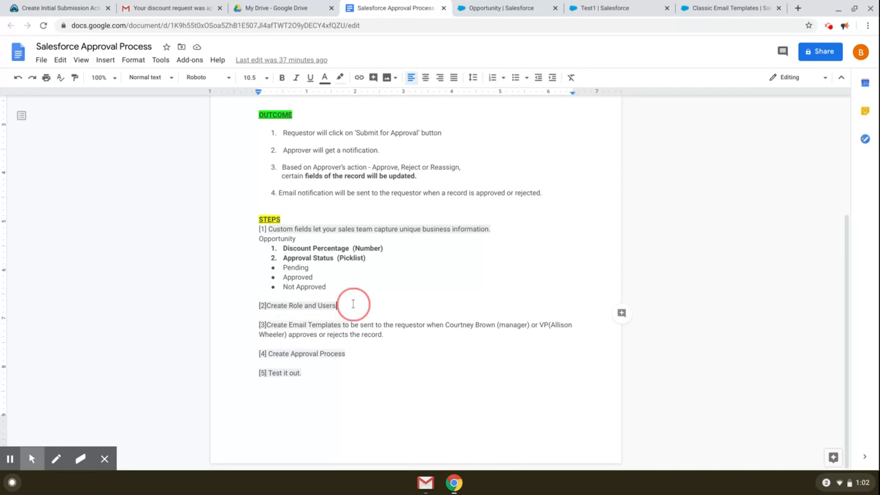
left_click_drag(260, 324, 374, 324)
left_click(377, 336)
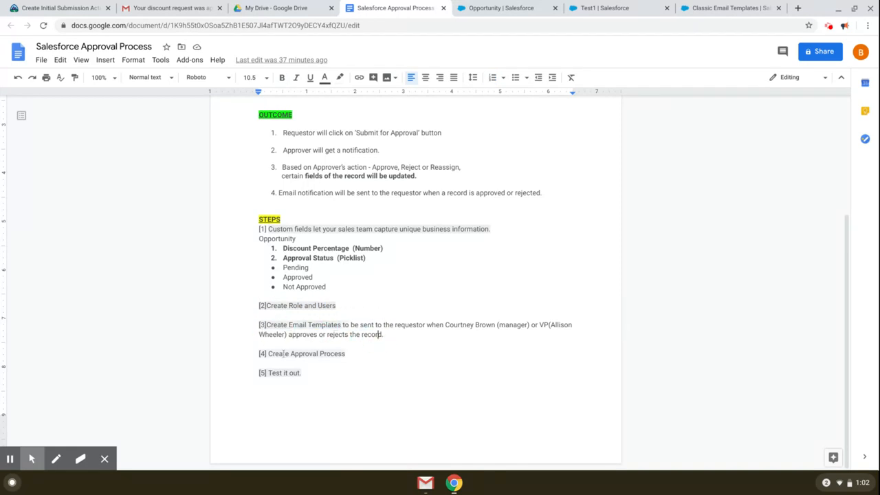
left_click_drag(259, 353, 349, 353)
left_click(347, 354)
scroll(402, 333, "up", 5)
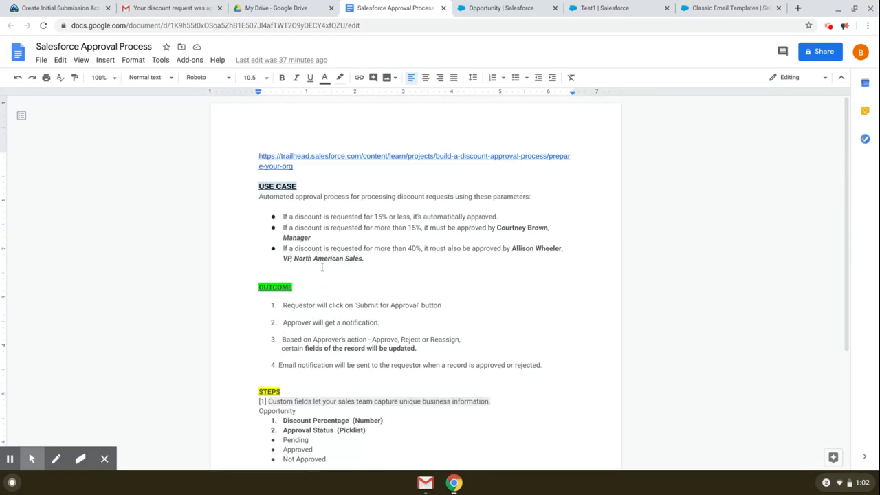
left_click_drag(300, 249, 417, 249)
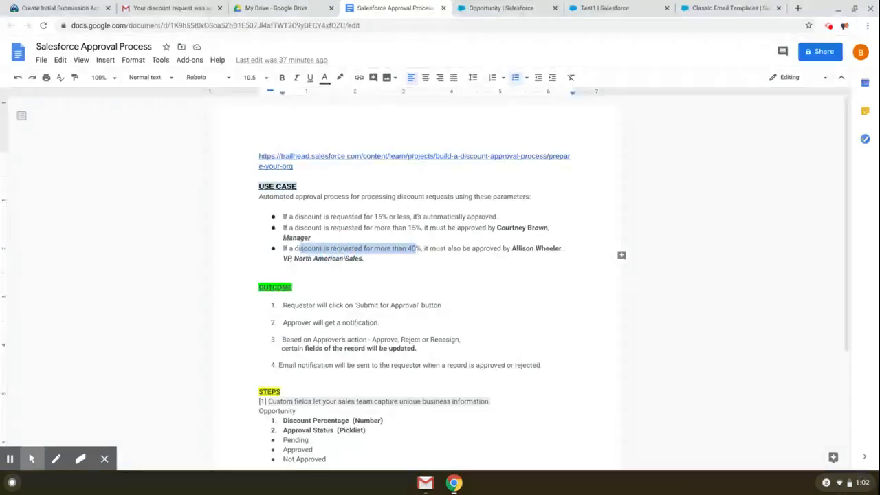
left_click(345, 257)
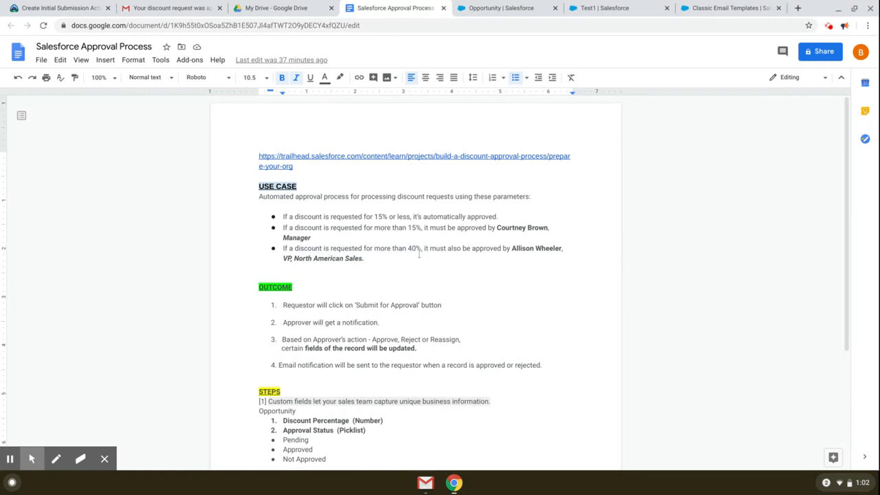
left_click(521, 4)
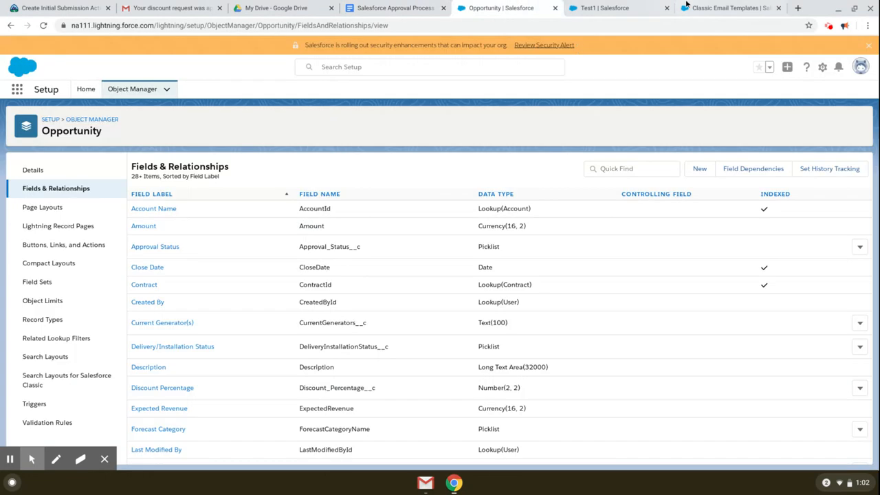
Step: Start a new opportunity from the Opportunities list, naming it Test2 with amount $1,050.00
left_click(605, 8)
scroll(466, 174, "up", 1)
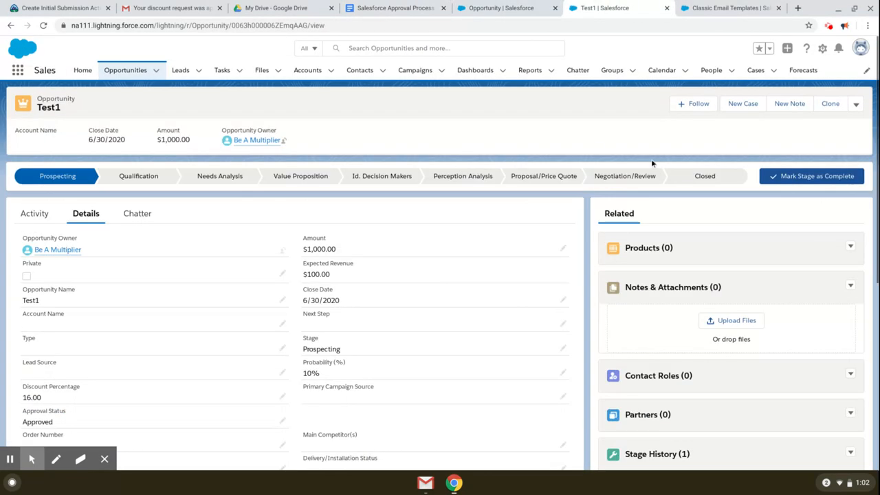
left_click(127, 70)
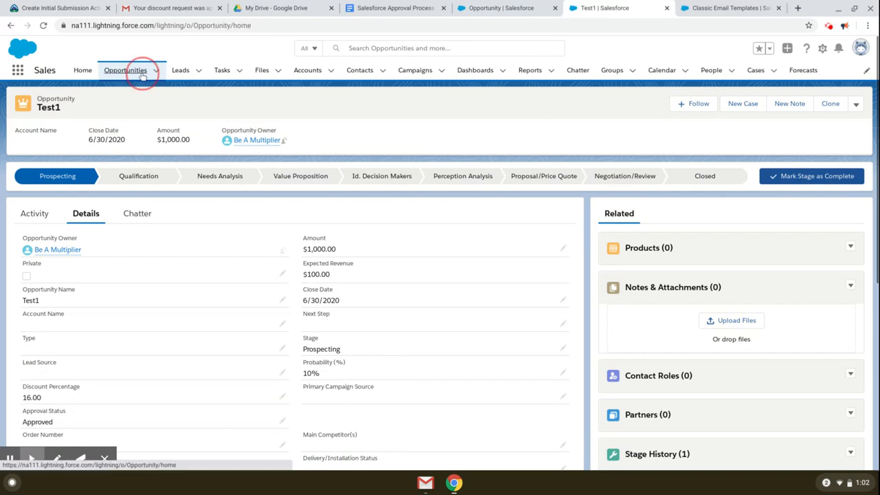
left_click(849, 103)
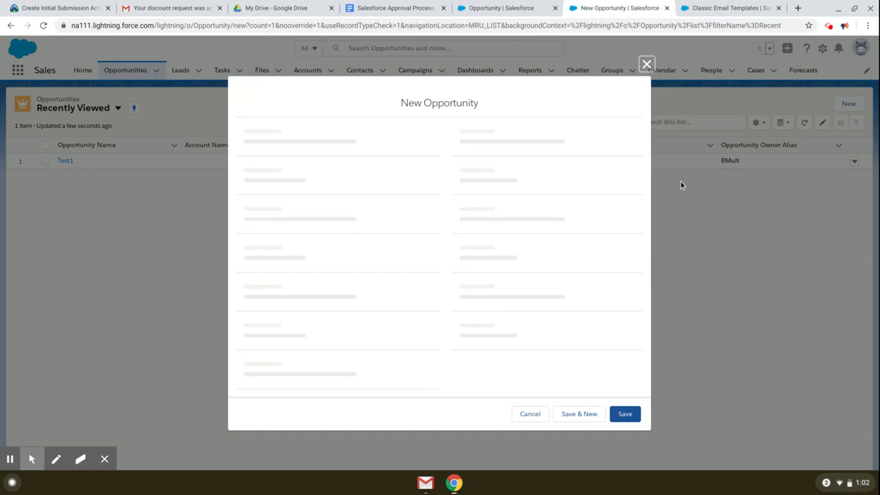
left_click(299, 206)
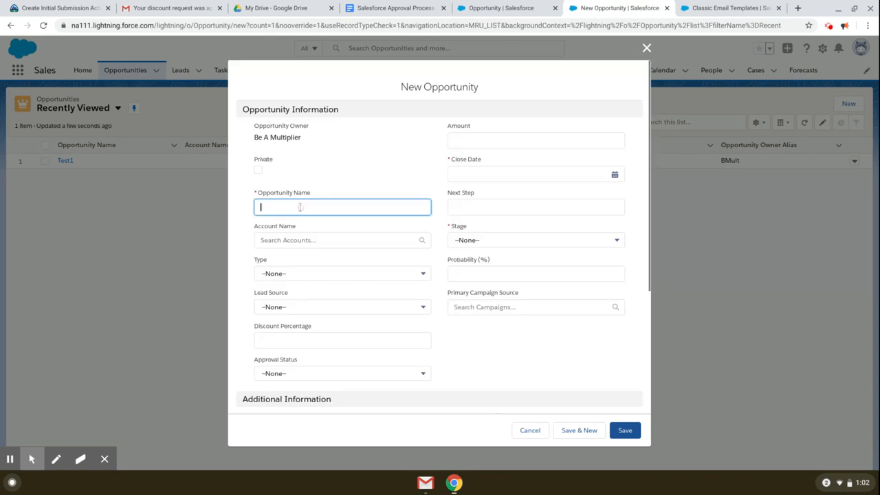
type("Test2")
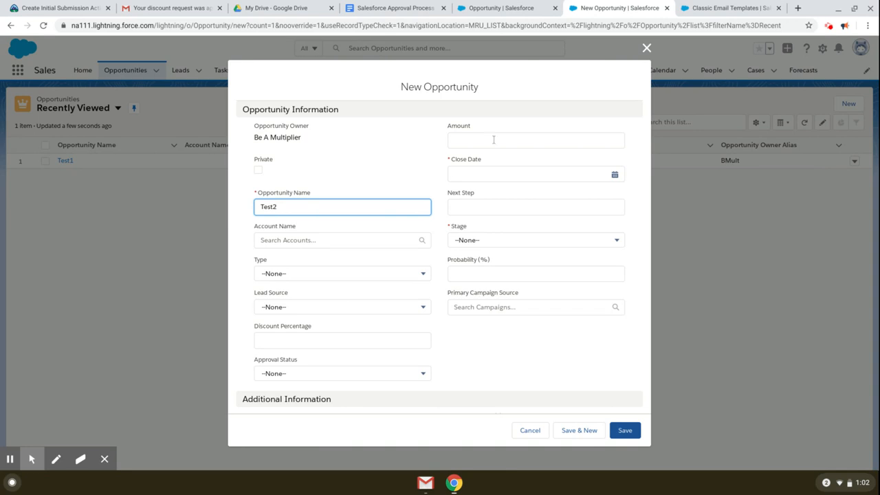
left_click(494, 139)
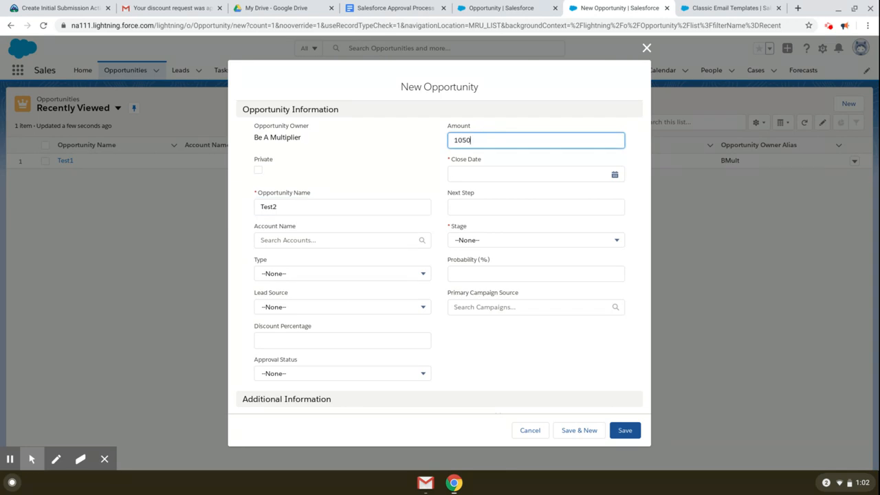
Step: Set the close date to 6/30/2020 and the discount percentage to 45
left_click(616, 175)
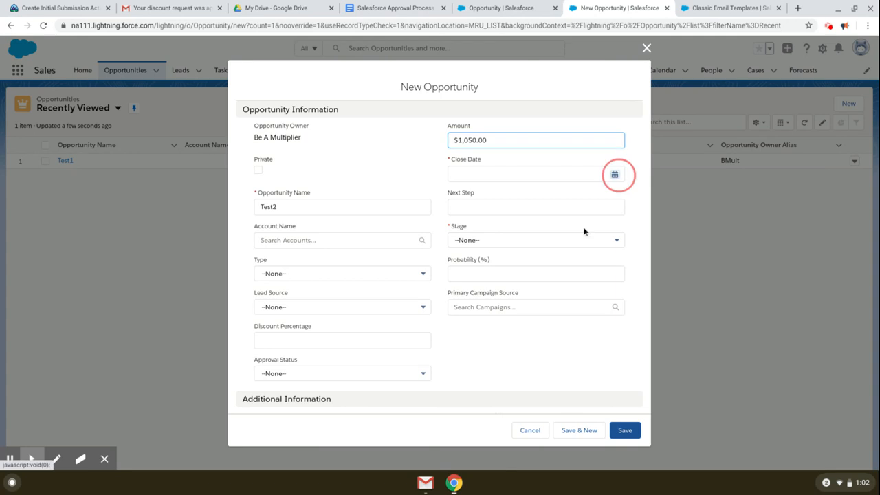
left_click(500, 305)
scroll(506, 320, "down", 2)
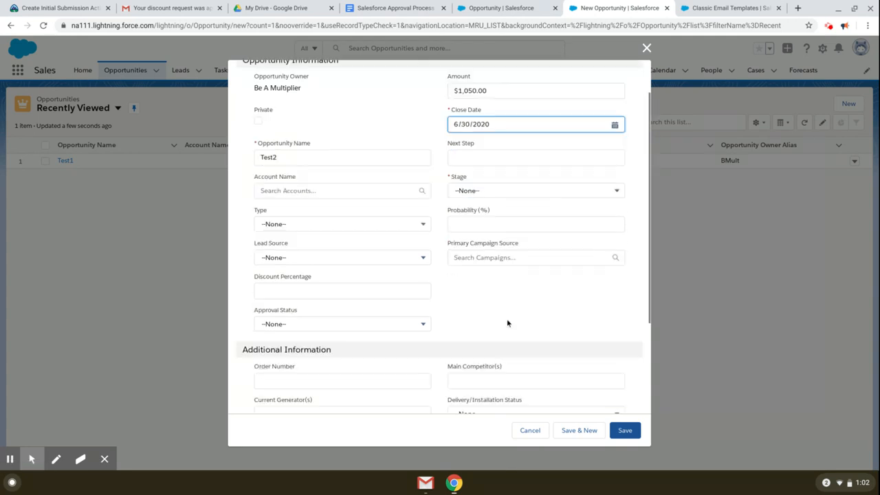
left_click(339, 276)
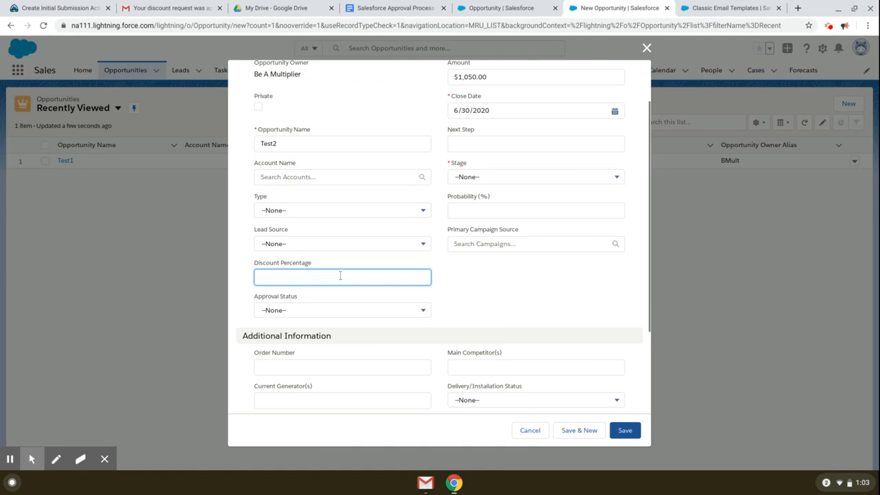
type("45")
left_click(492, 295)
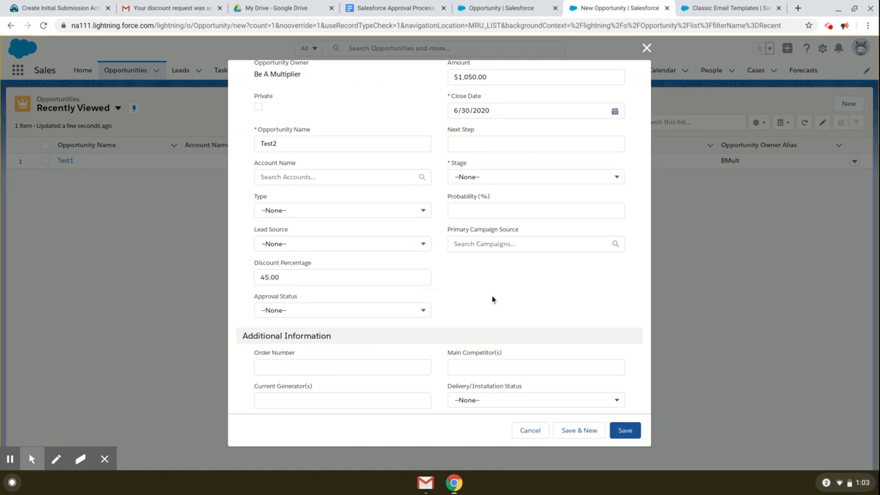
scroll(552, 324, "up", 1)
scroll(581, 412, "down", 1)
Step: Set the stage to Prospecting and save the Test2 opportunity
left_click(622, 430)
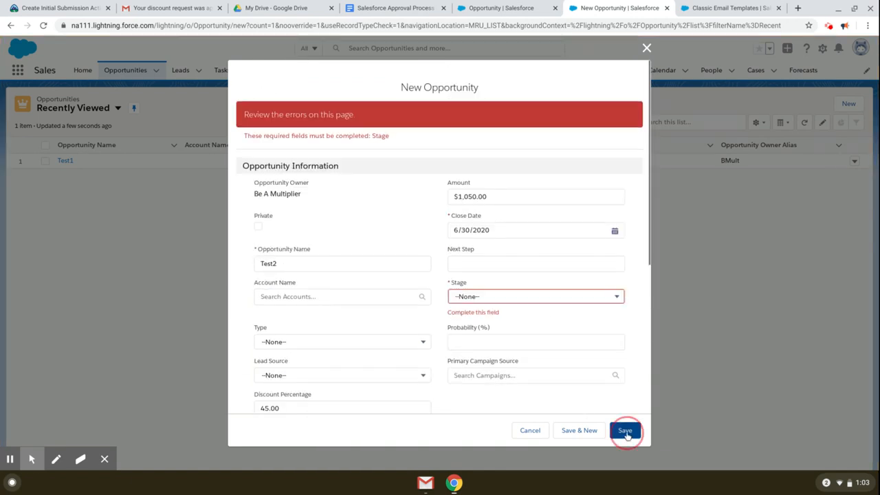
left_click(512, 320)
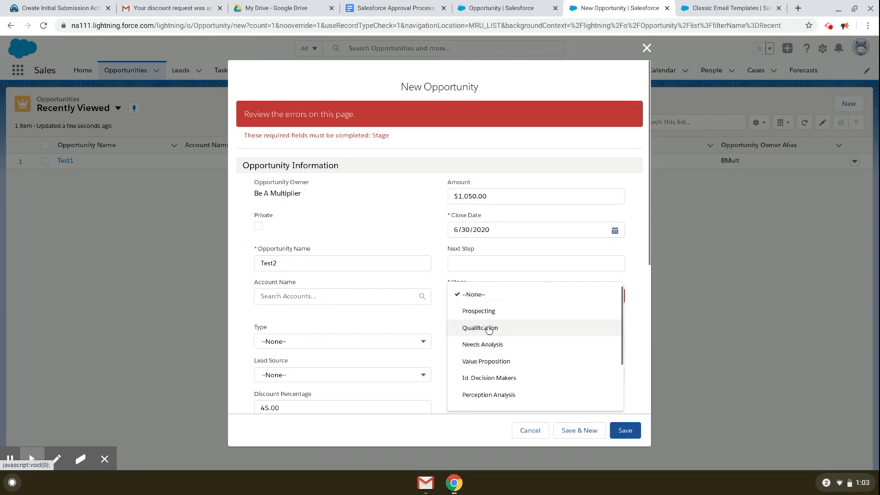
left_click(489, 328)
left_click(620, 432)
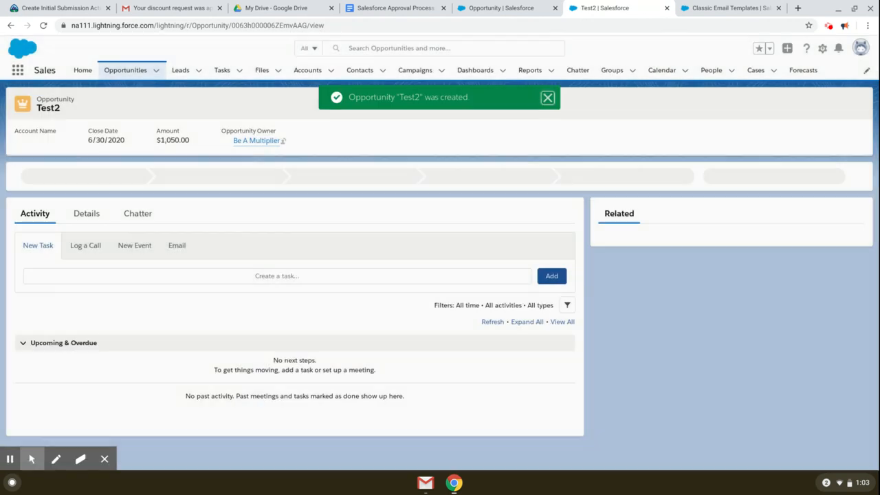
Step: Submit Test2 for approval with a brief comment from the record's actions menu
left_click(86, 213)
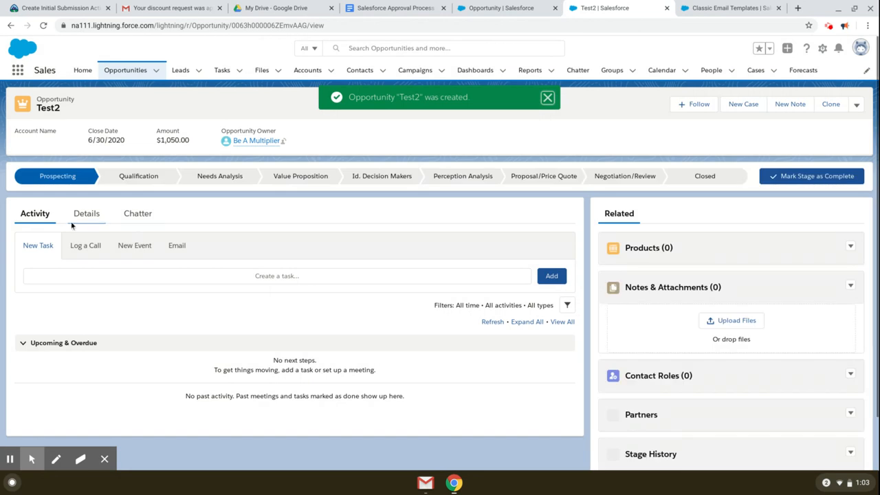
scroll(805, 377, "down", 1)
scroll(804, 377, "down", 3)
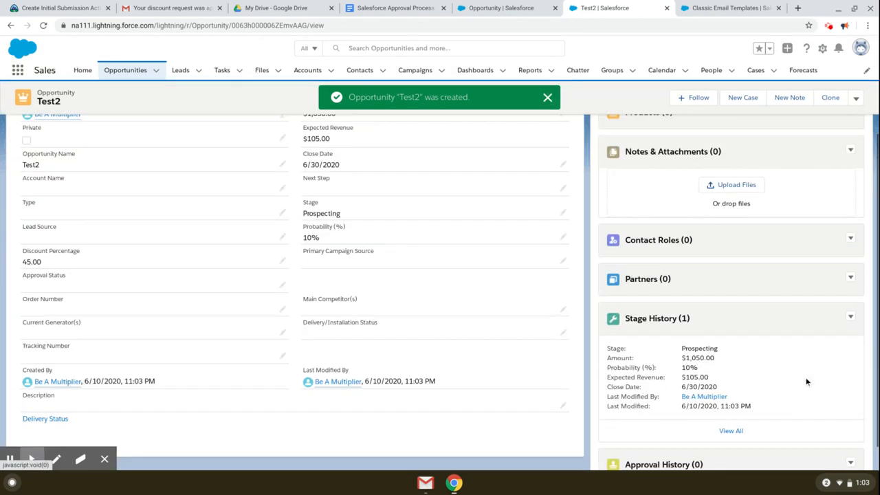
scroll(832, 427, "up", 3)
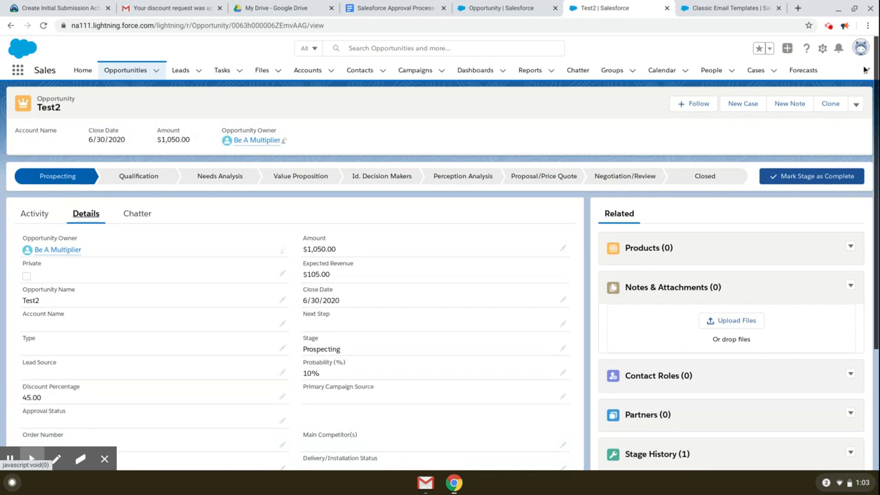
left_click(855, 104)
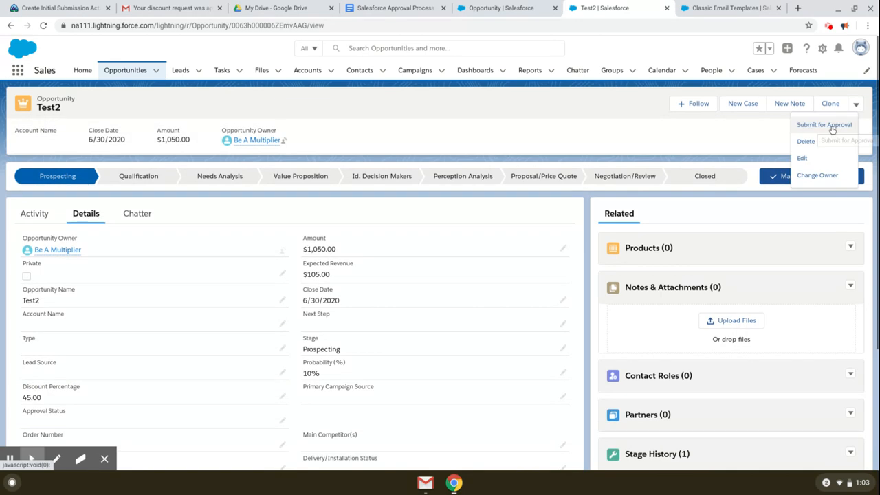
left_click(832, 126)
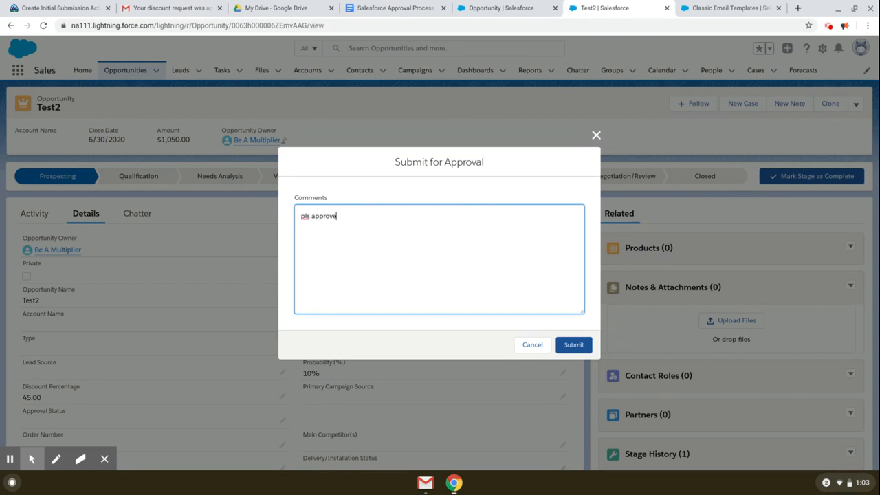
left_click(583, 342)
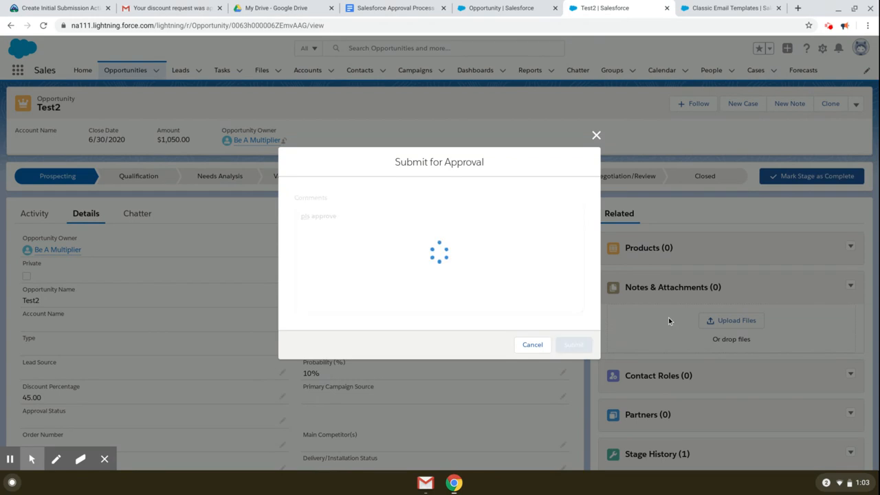
Step: Open the assigned manager's full user record in Setup
scroll(796, 411, "down", 3)
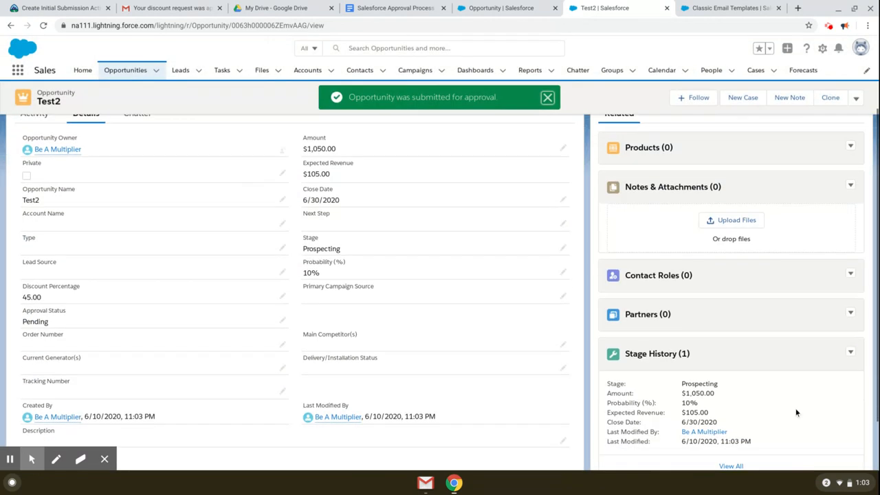
scroll(805, 408, "down", 2)
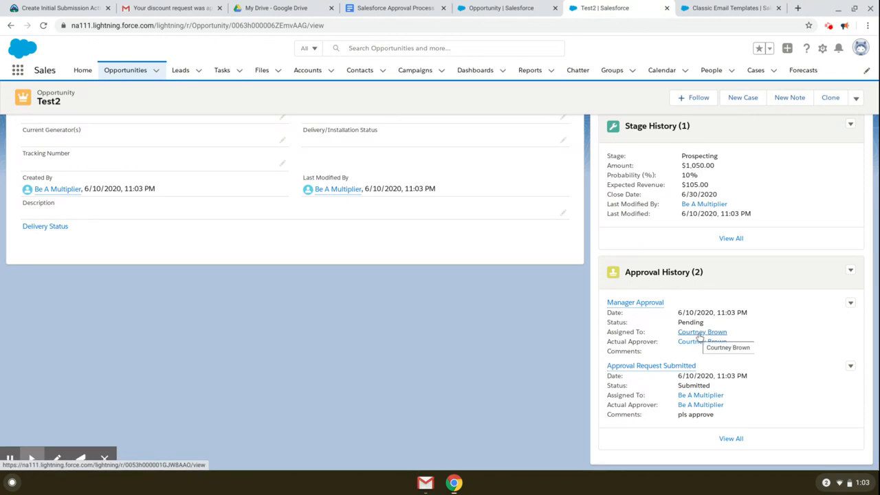
left_click(702, 332)
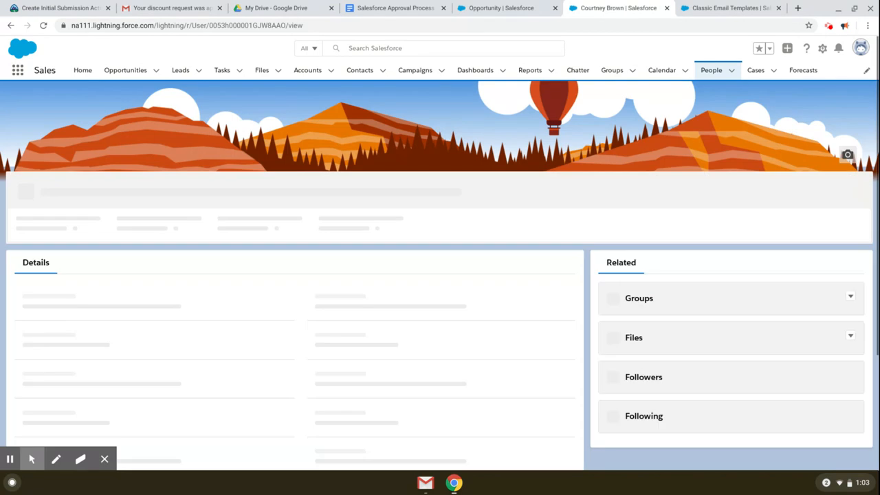
left_click(840, 188)
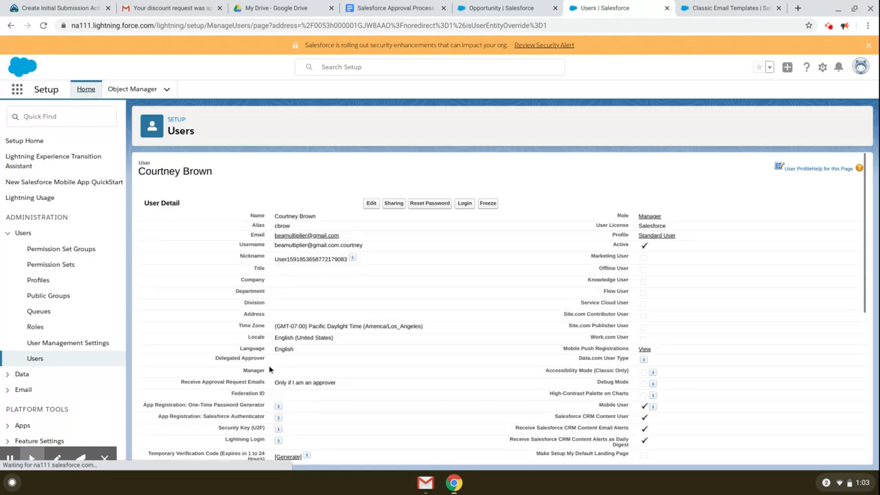
Step: Log in as the manager and open the Test2 approval request from notifications
left_click(465, 210)
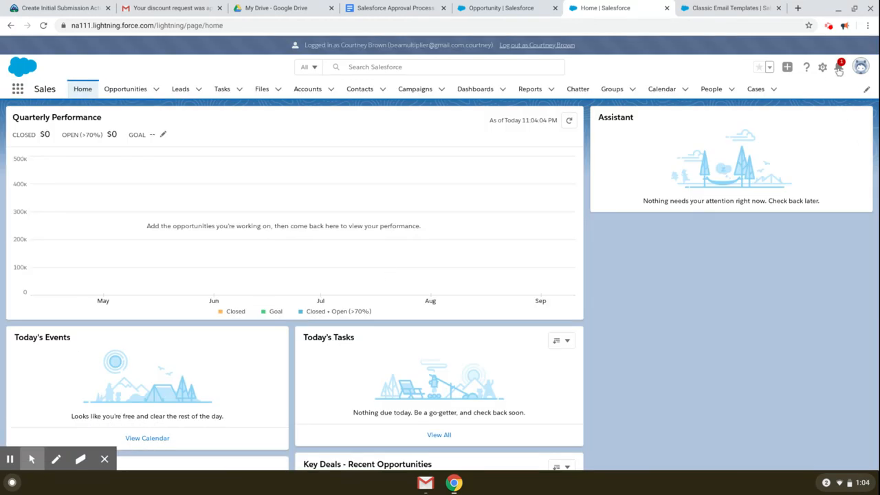
left_click(839, 69)
left_click(775, 123)
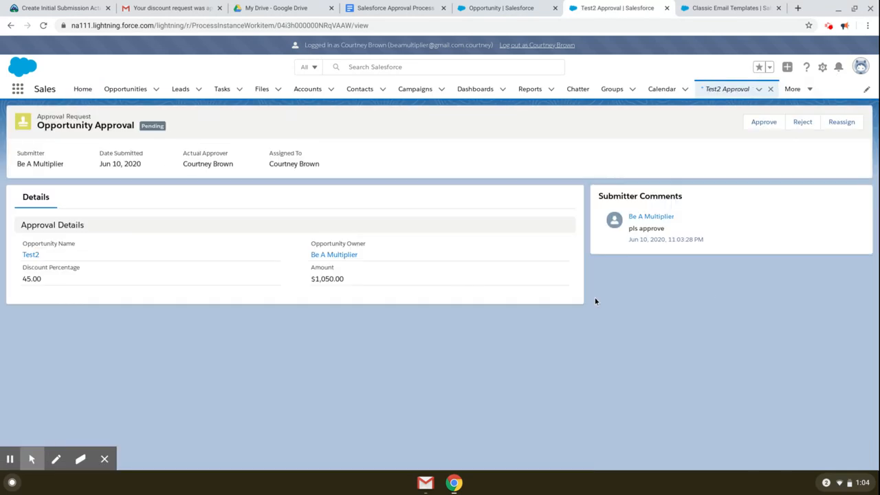
Step: Approve the Test2 request with the comment 'approval step 1 approved'
left_click(765, 131)
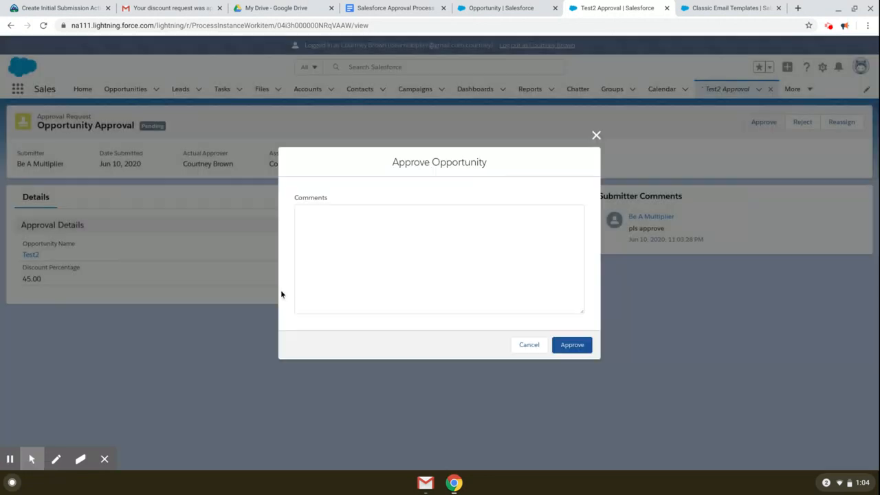
left_click_drag(508, 161, 420, 162)
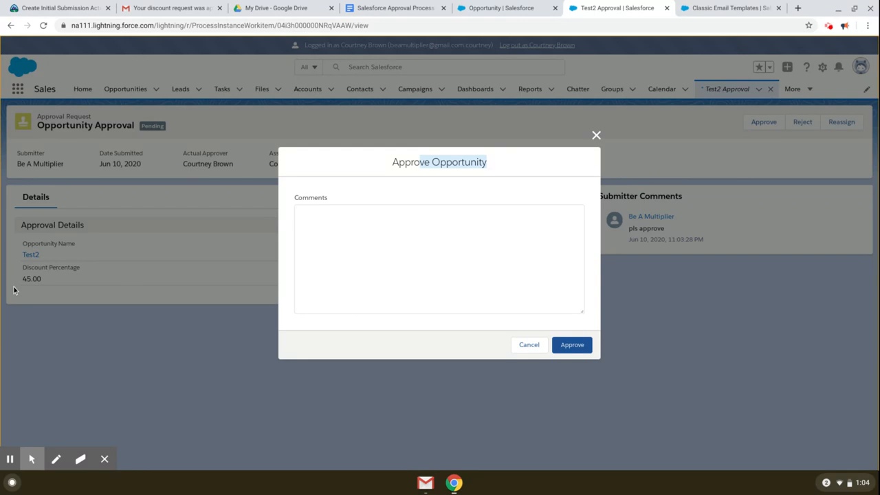
left_click(372, 239)
type("approval step 1")
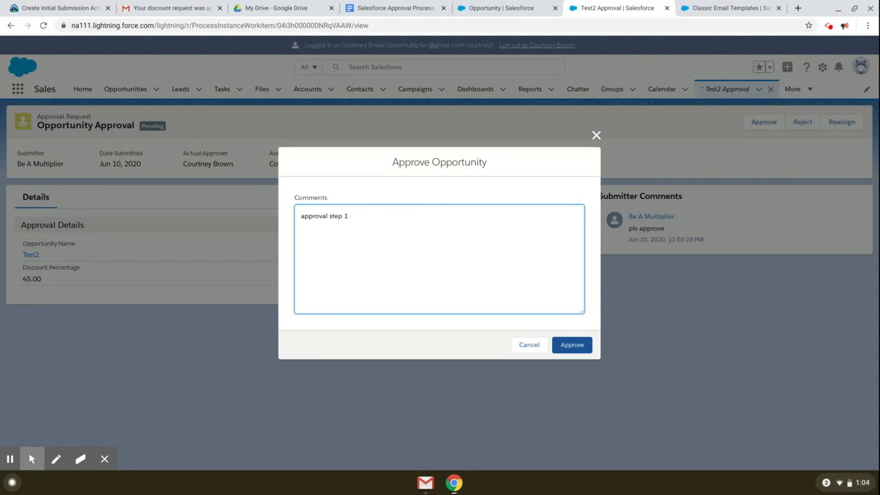
type("approved")
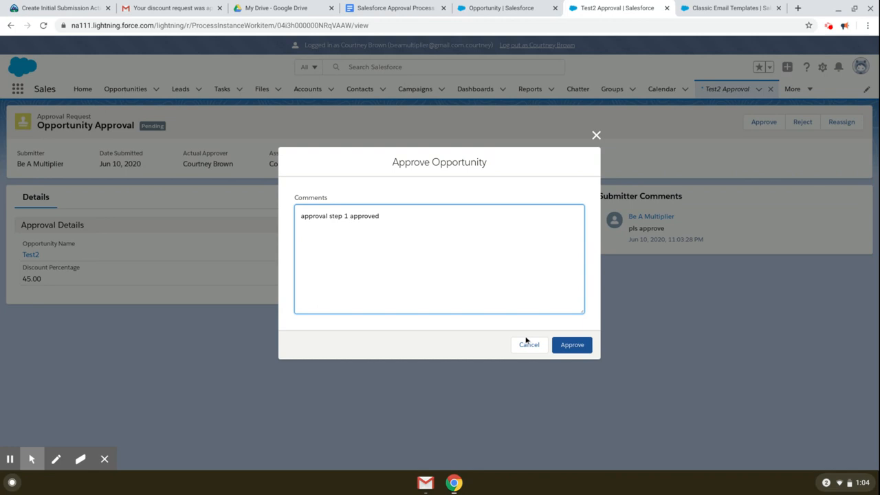
left_click(578, 348)
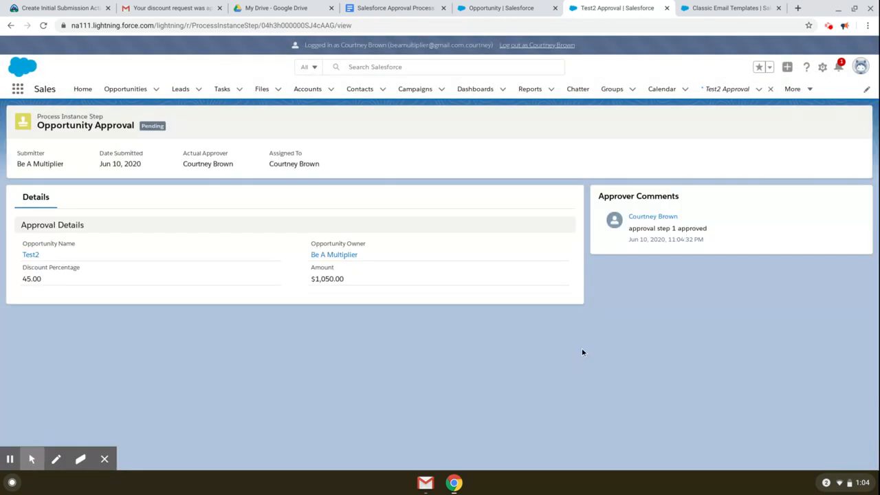
Step: Log out of the manager account and change the manager user's licence to Salesforce Platform
left_click(527, 45)
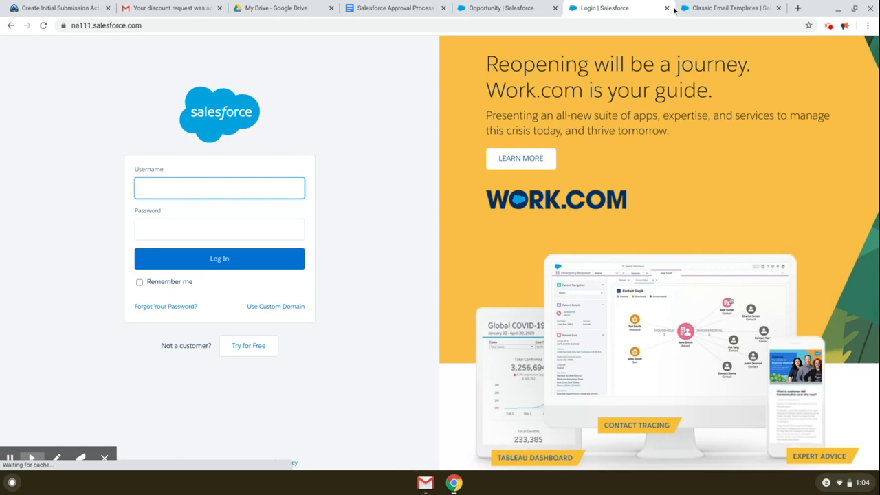
left_click(666, 8)
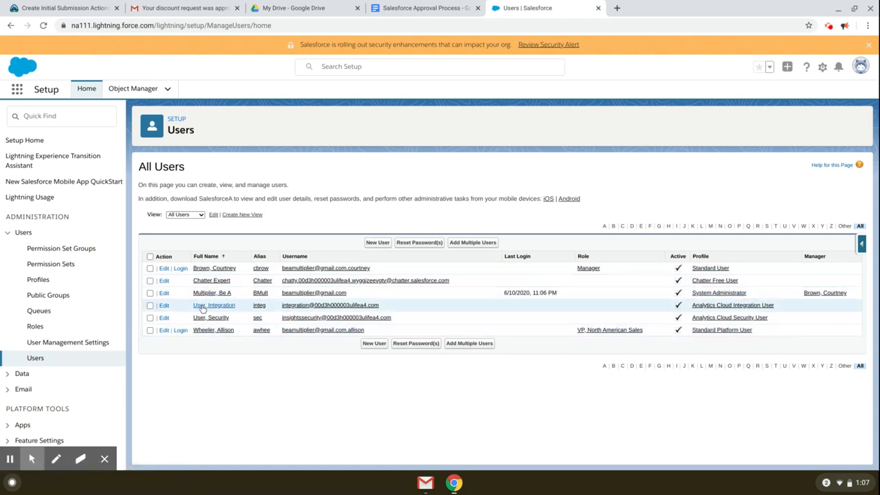
left_click(215, 268)
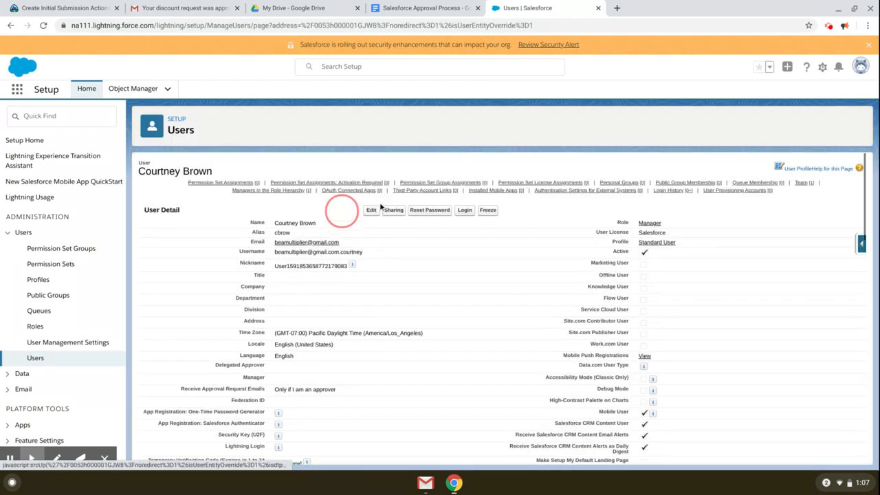
left_click(369, 211)
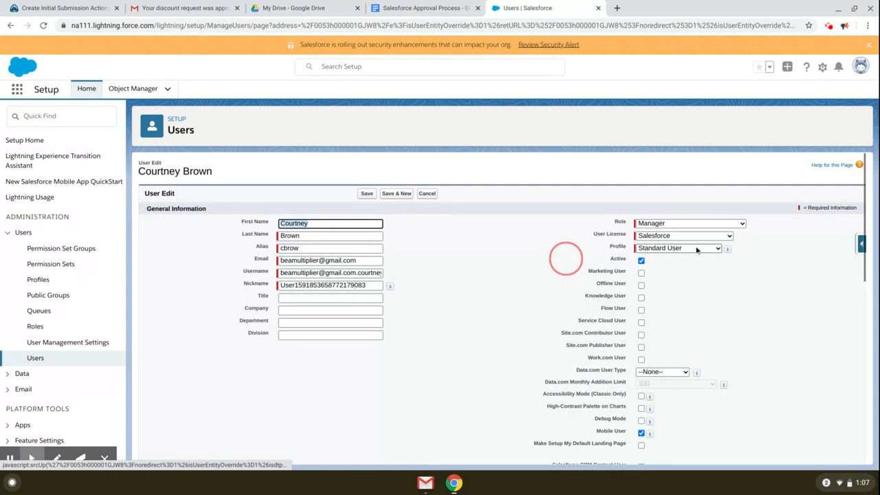
left_click(694, 236)
left_click(696, 309)
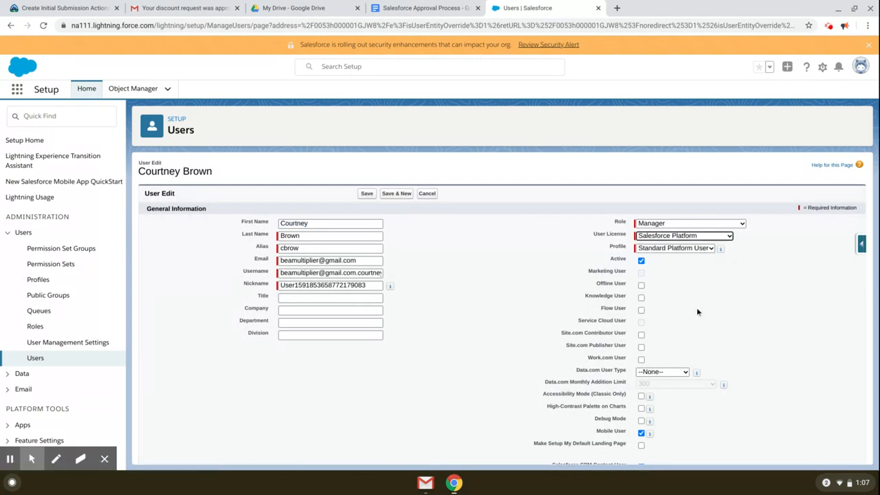
left_click(369, 194)
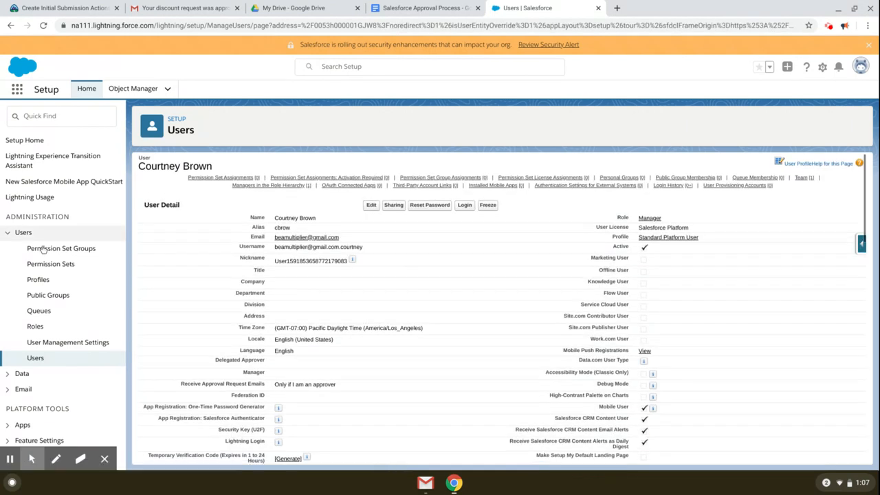
left_click(35, 358)
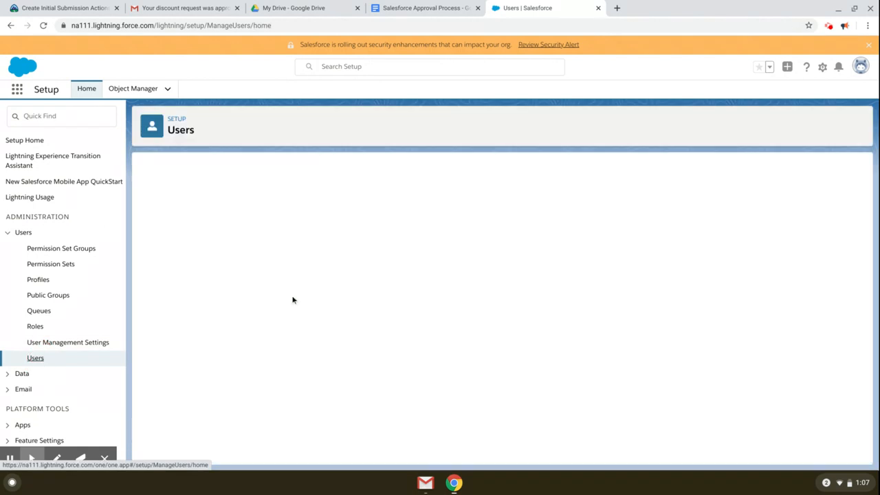
Step: Give the VP user a Salesforce licence and Standard User profile, then log in as them
left_click(214, 331)
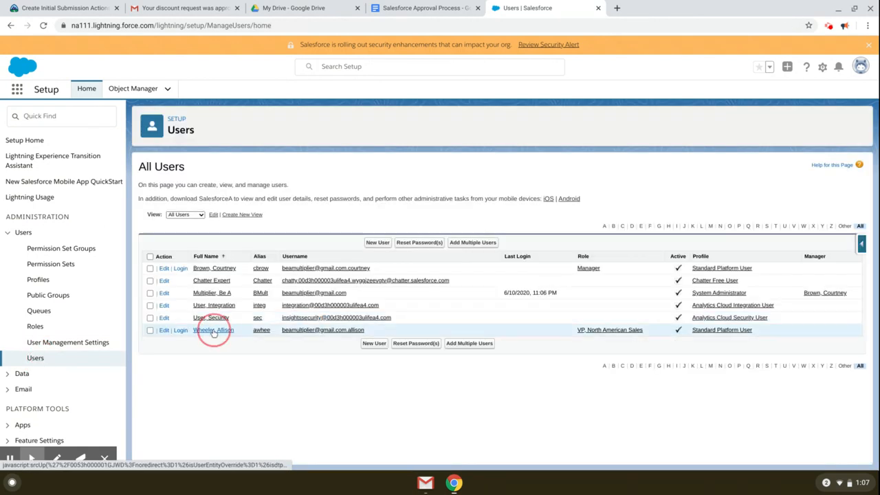
left_click(164, 333)
left_click(707, 245)
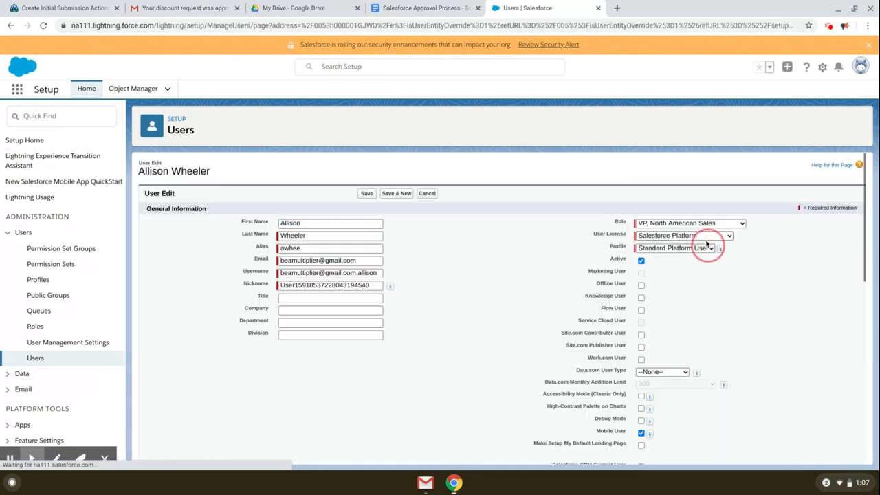
left_click(691, 235)
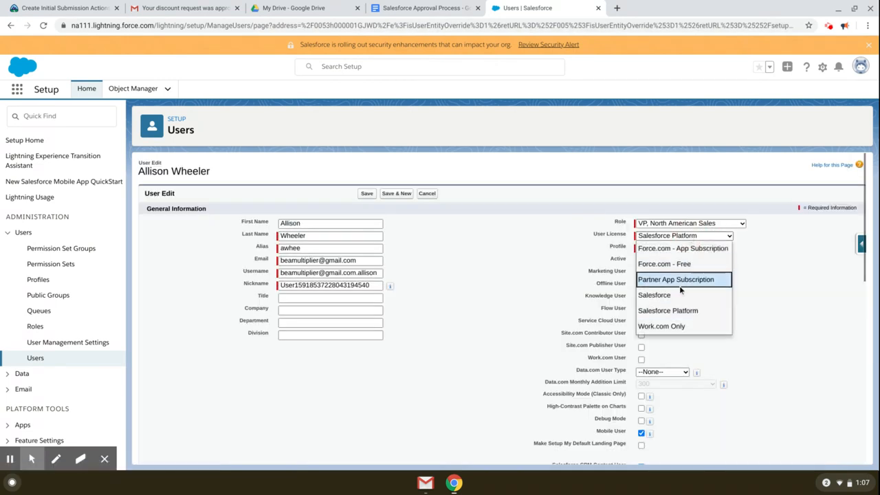
left_click(681, 294)
left_click(697, 248)
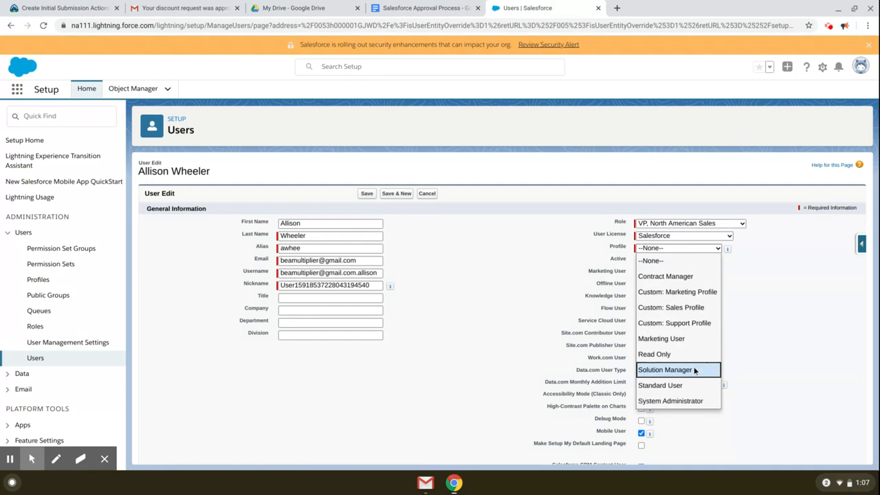
left_click(692, 384)
left_click(367, 195)
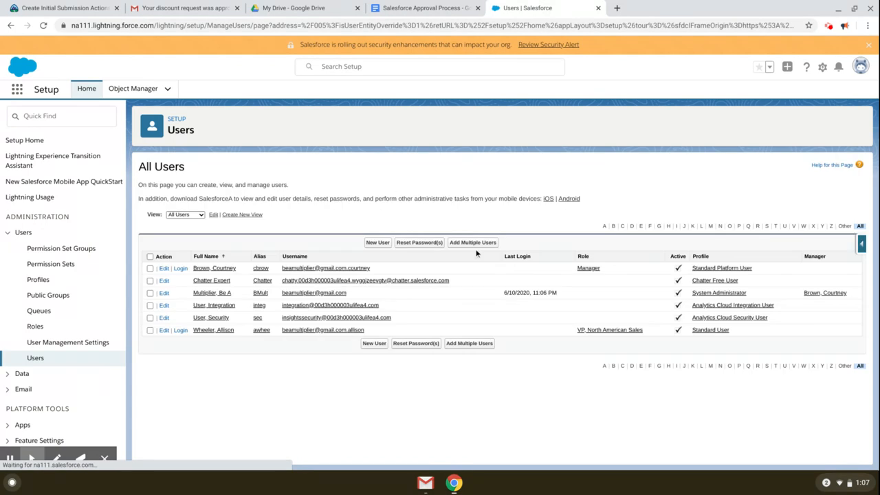
left_click(181, 332)
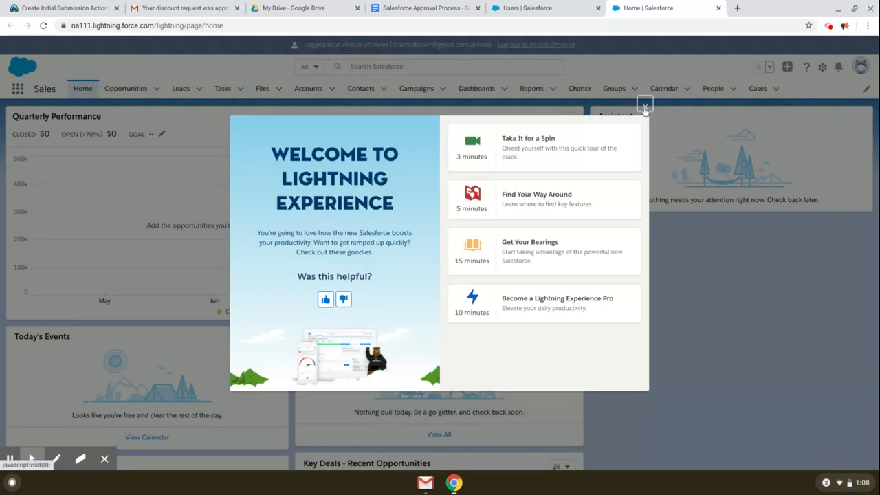
Step: Dismiss the welcome message and open Test2 from the New This Week opportunities view
left_click(644, 107)
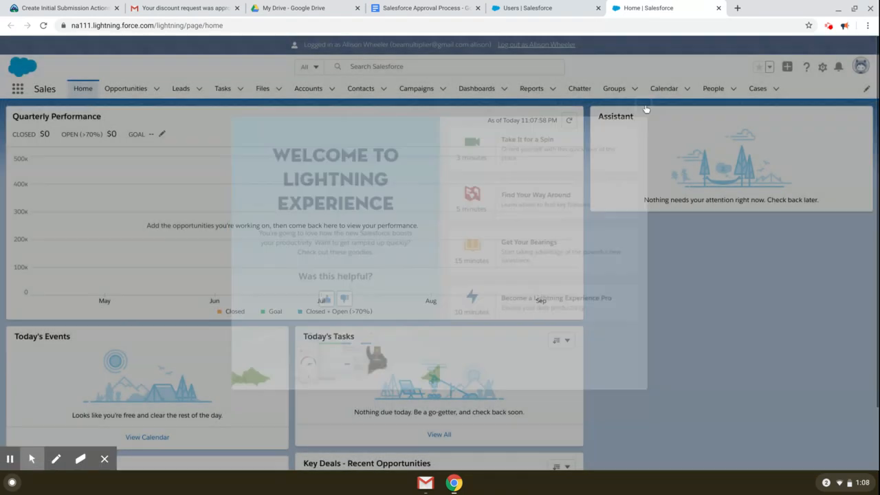
left_click(127, 91)
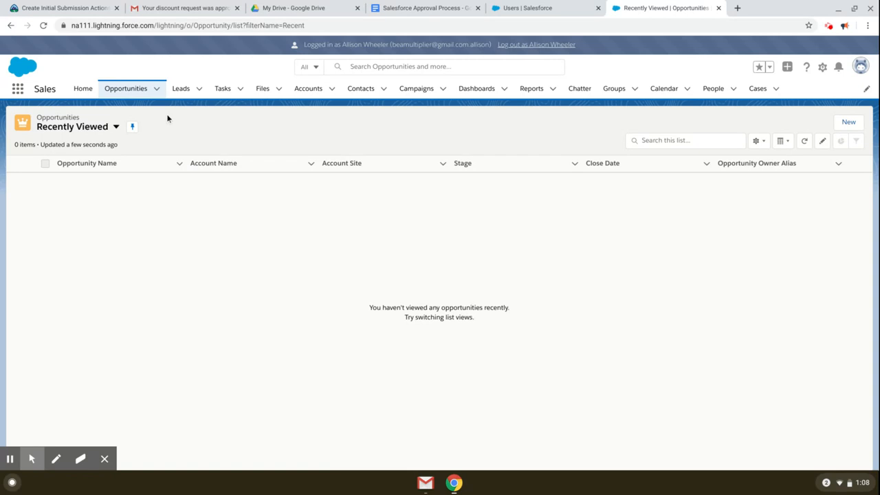
left_click(116, 126)
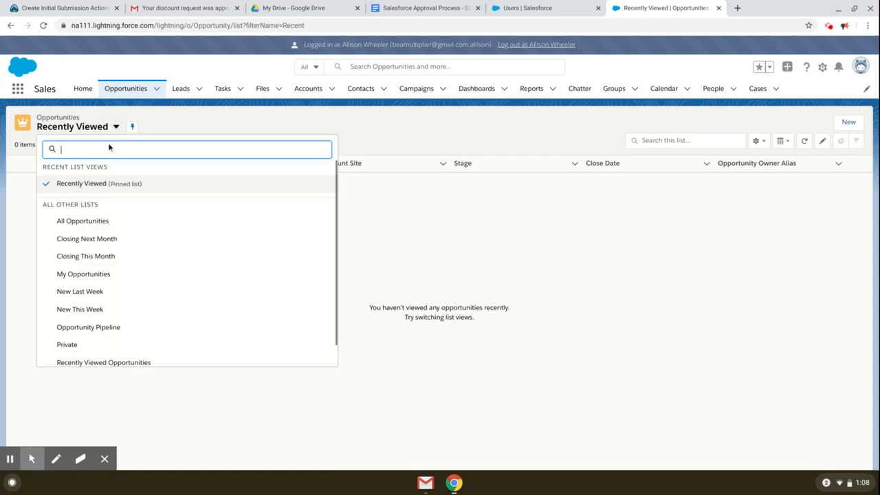
left_click(94, 223)
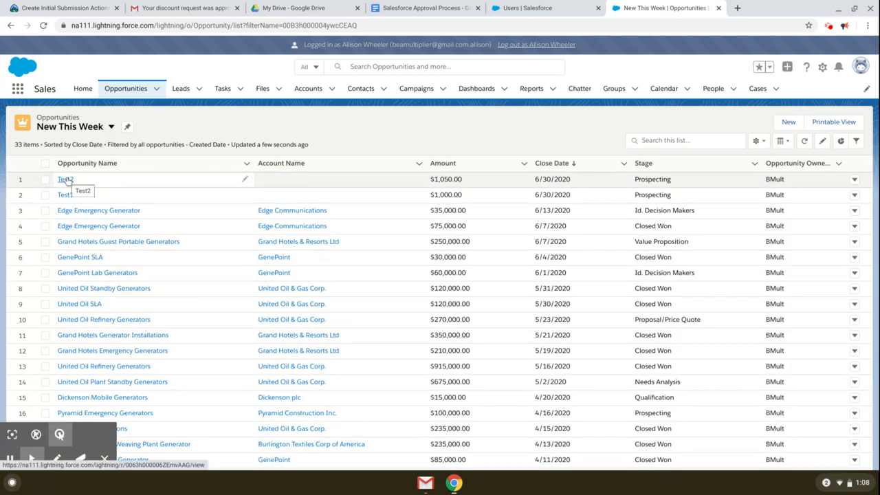
left_click(66, 179)
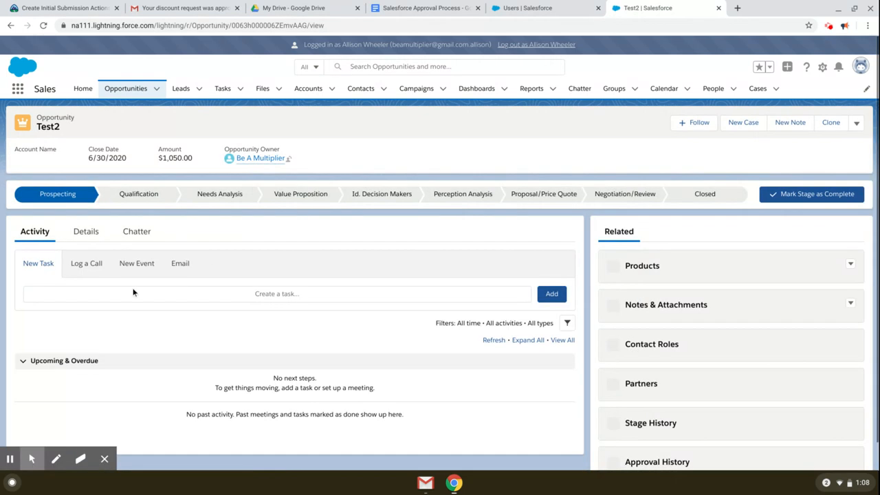
Step: Check Test2's details and approval history showing the 45.00 discount pending VP approval, then refresh
left_click(86, 232)
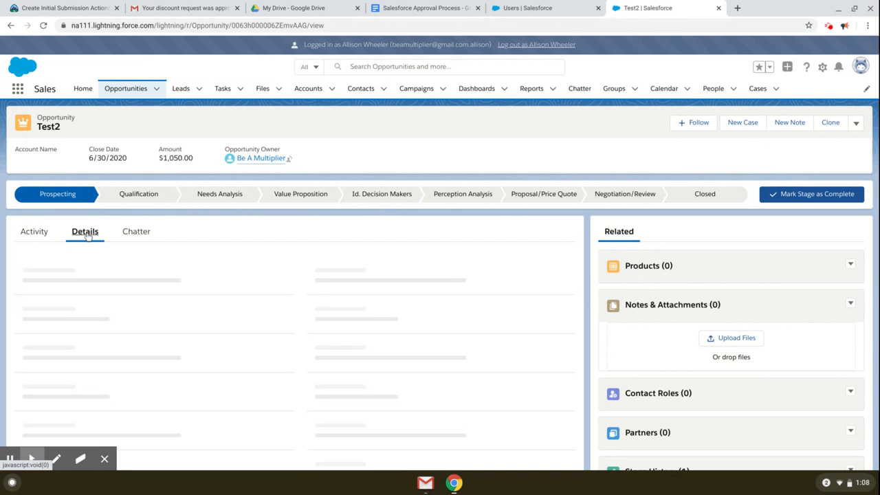
scroll(451, 278, "down", 5)
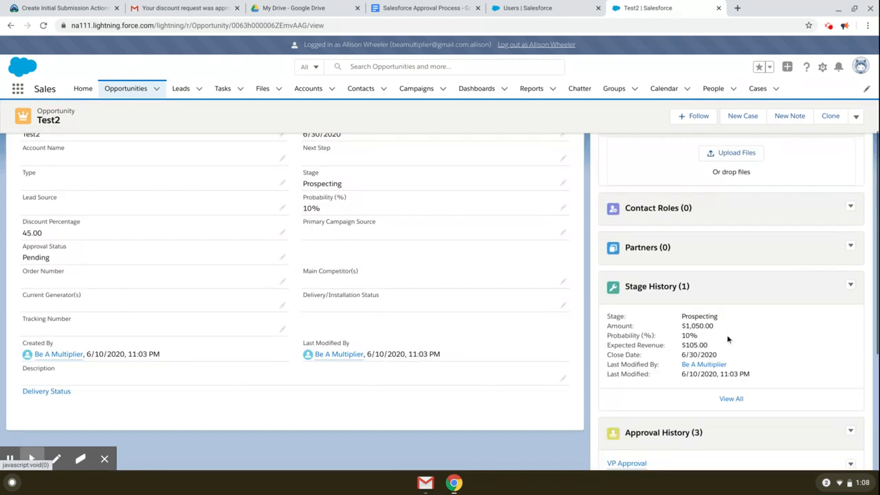
scroll(726, 334, "down", 3)
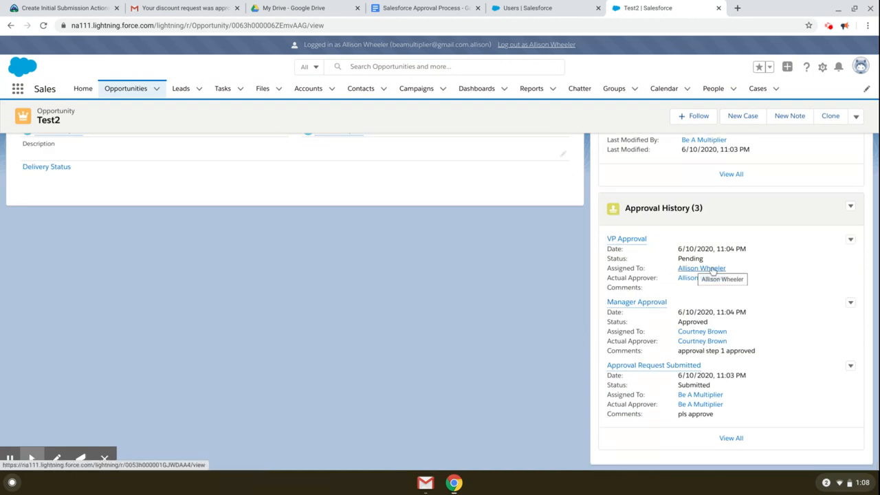
scroll(822, 272, "up", 1)
scroll(822, 273, "up", 7)
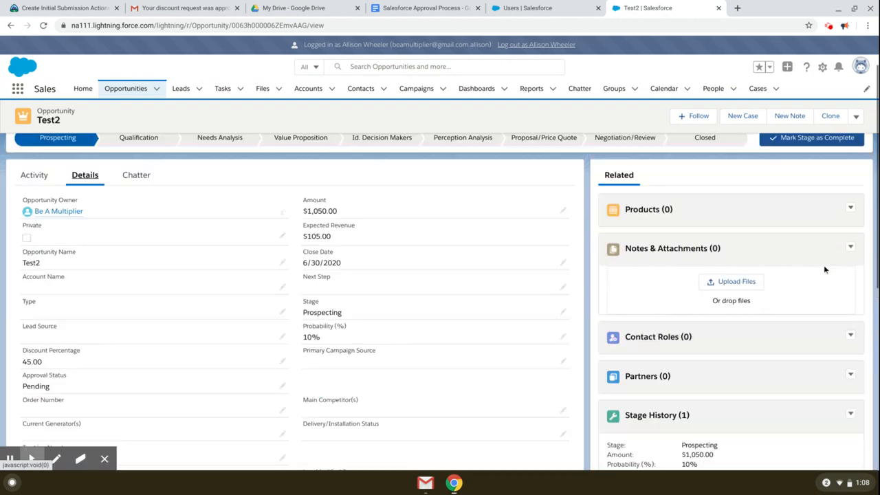
left_click(141, 235)
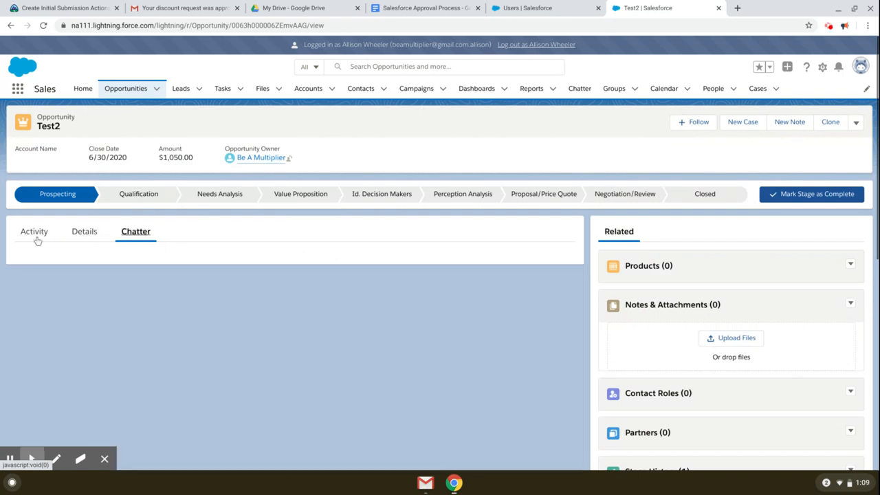
left_click(27, 236)
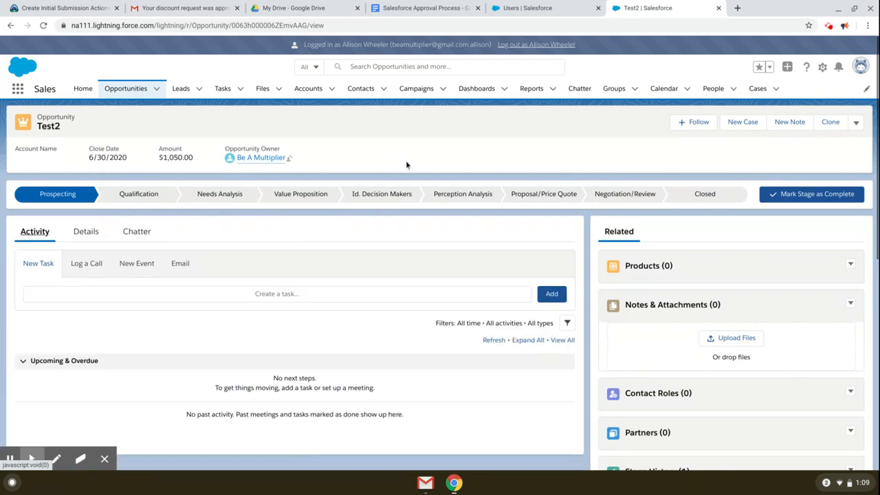
left_click(43, 25)
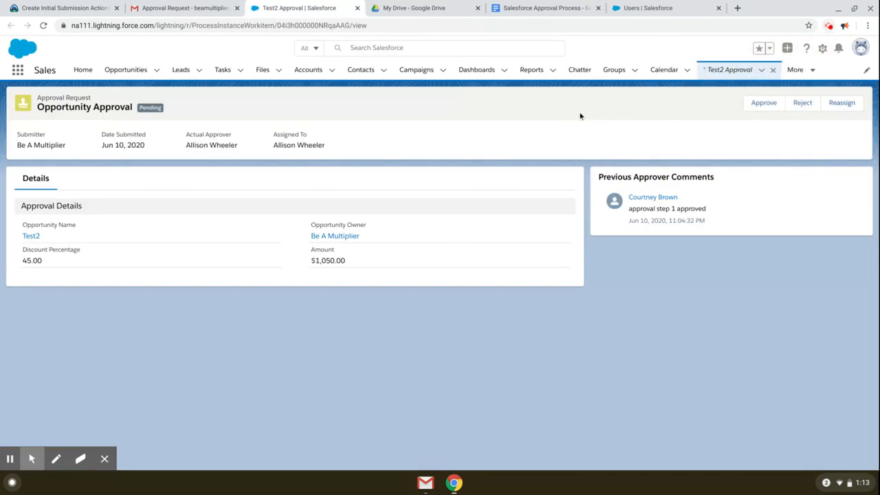
Step: Read the Gmail Approval Request email and follow its link to Test2's pending approval page
left_click(185, 6)
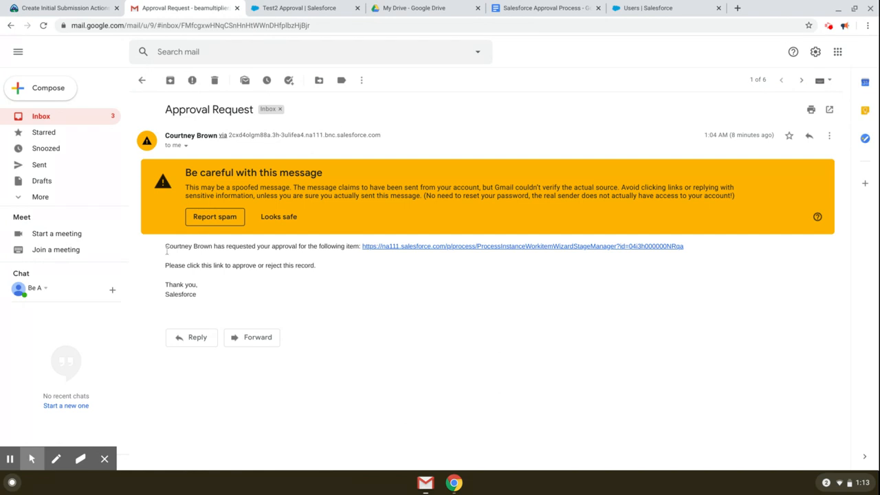
left_click_drag(165, 249, 252, 249)
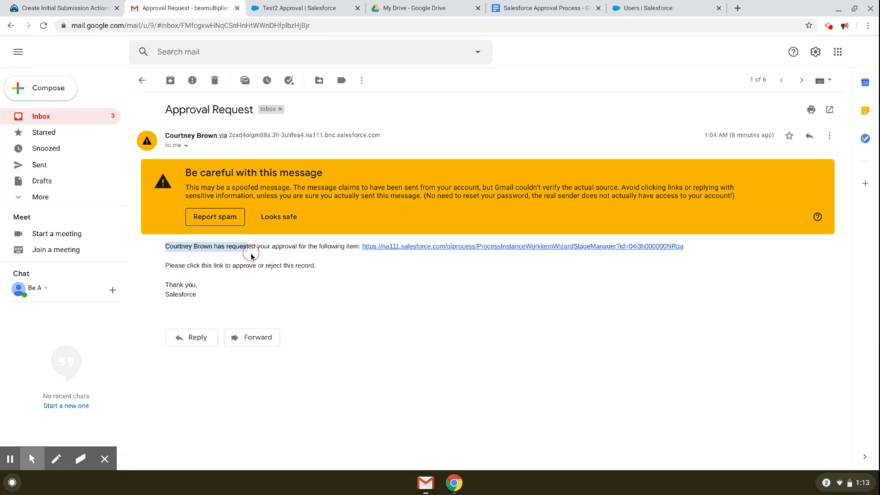
left_click(227, 265)
left_click_drag(166, 247, 282, 249)
left_click(285, 261)
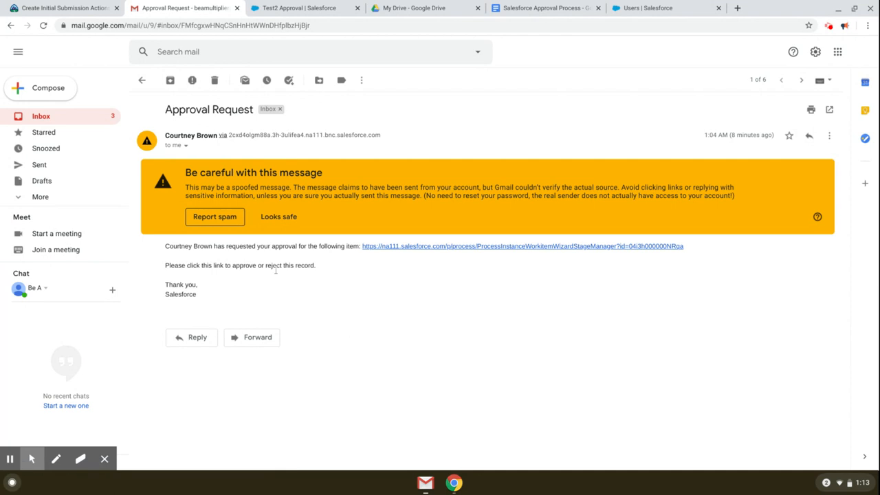
left_click(402, 247)
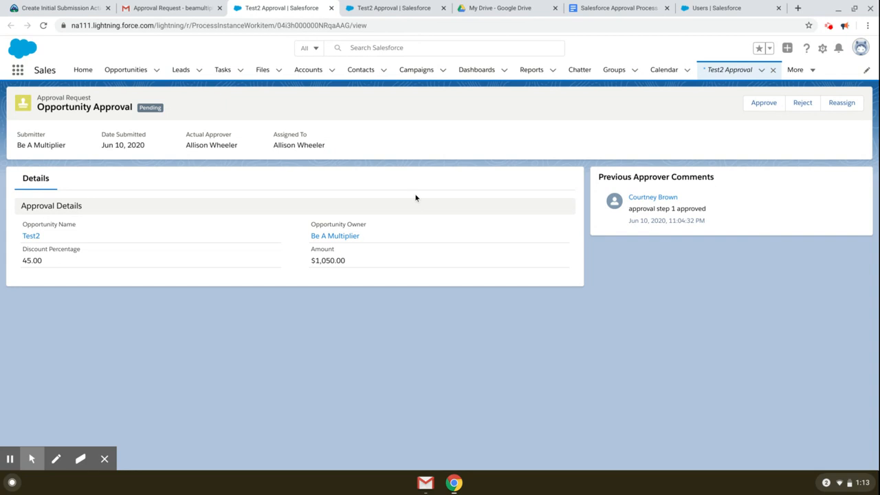
Step: Approve Test2's request with the comment 'VP approved', then go back to the Gmail inbox
left_click(761, 104)
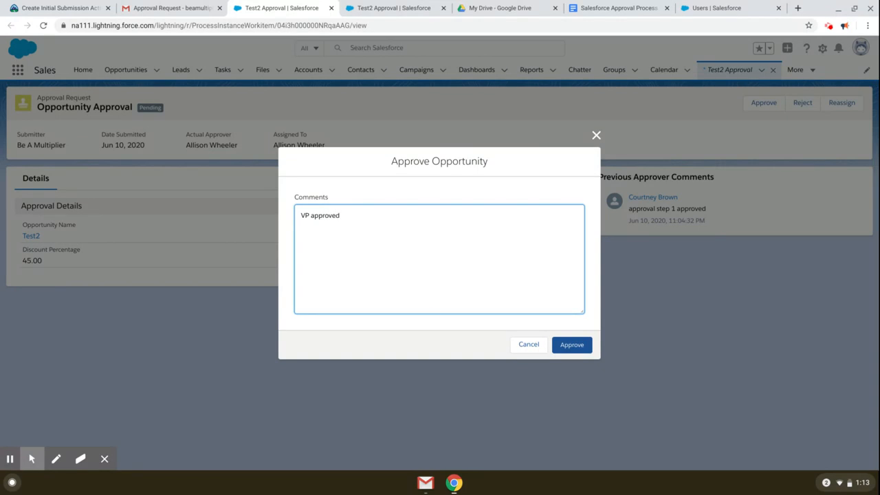
left_click(555, 345)
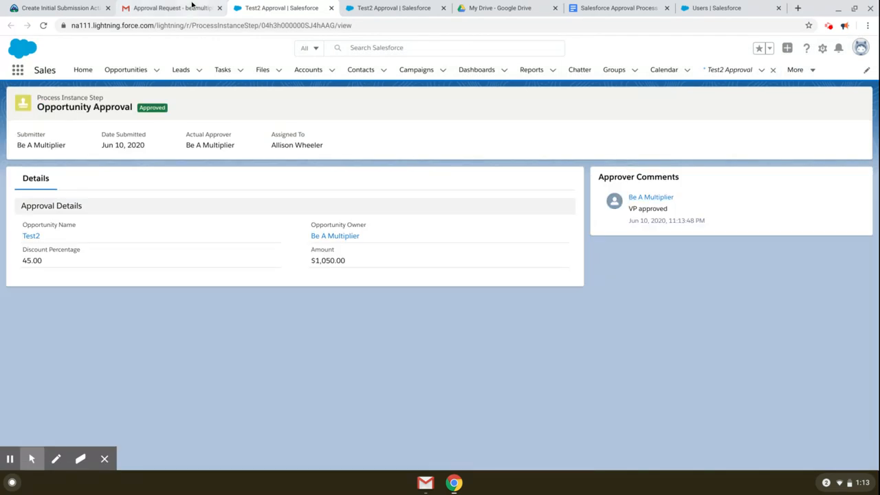
left_click(191, 6)
left_click(90, 115)
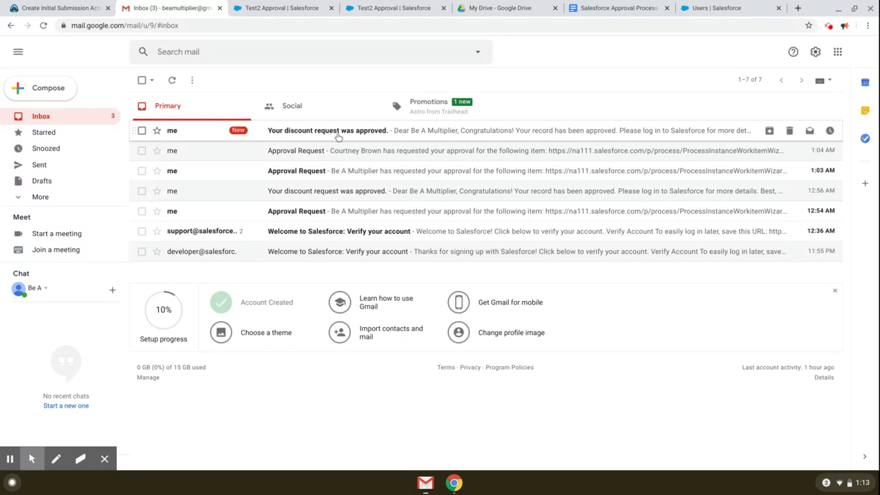
Step: Read the 'Your discount request was approved.' email in Gmail
left_click(338, 136)
left_click_drag(165, 262, 252, 264)
left_click(291, 261)
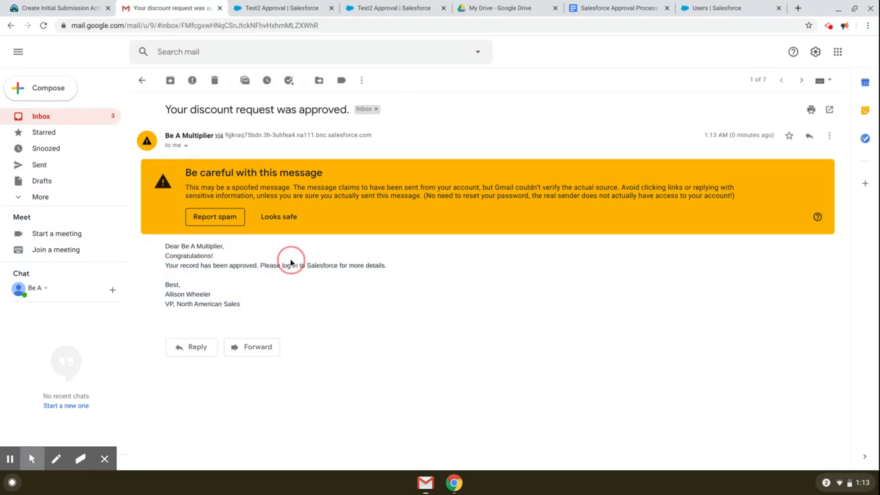
left_click(79, 119)
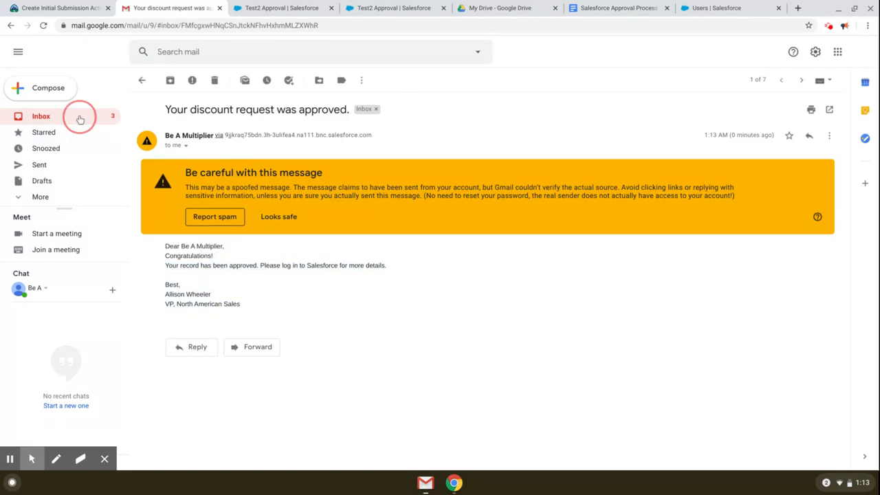
left_click(307, 130)
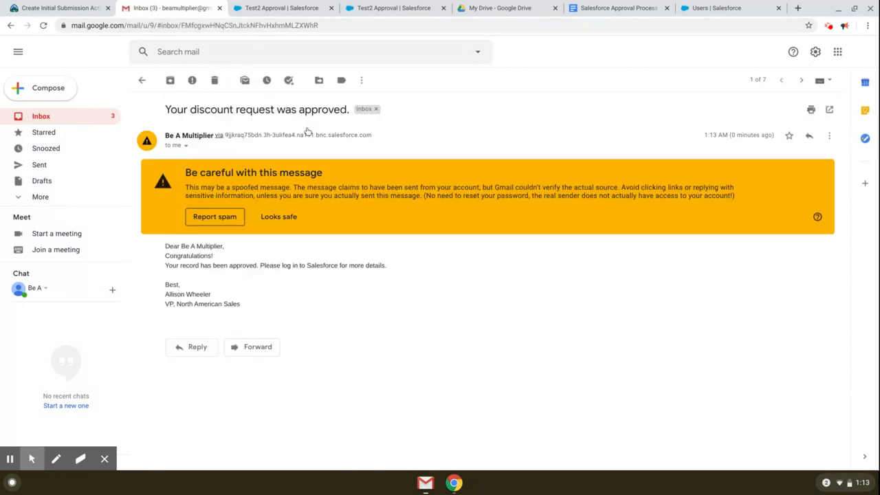
Step: Log out of Salesforce from the user account menu
left_click(401, 9)
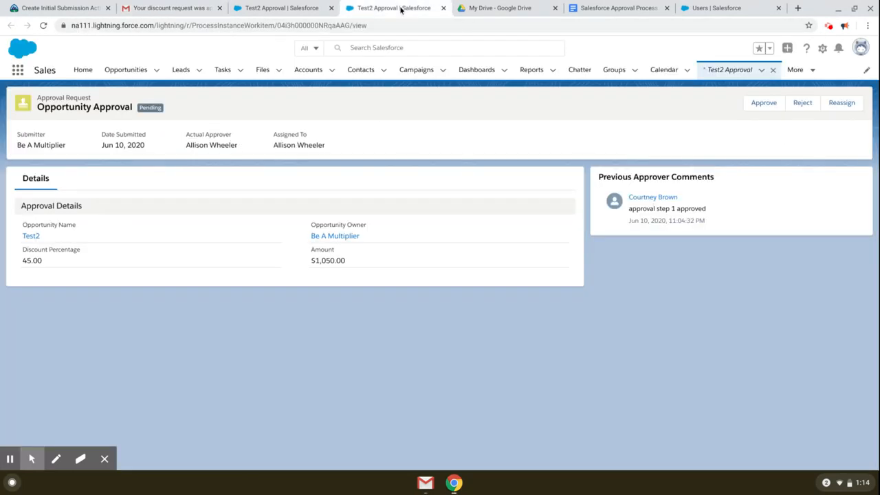
left_click(860, 47)
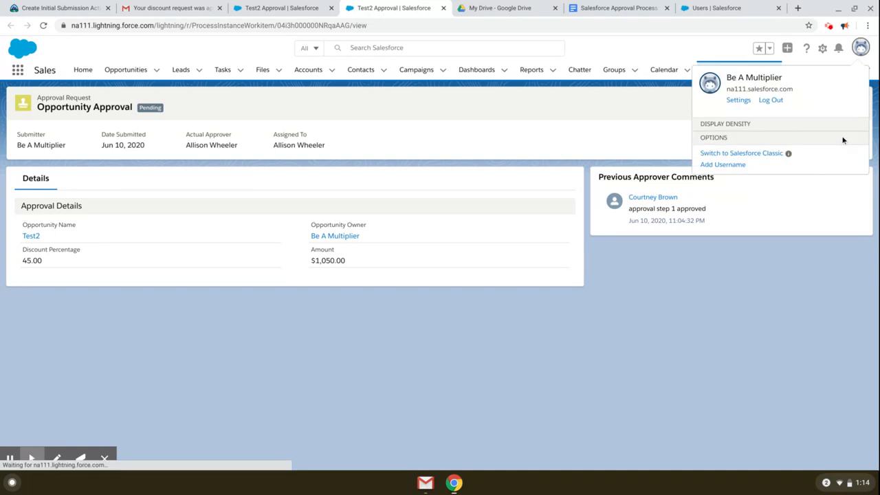
left_click(772, 100)
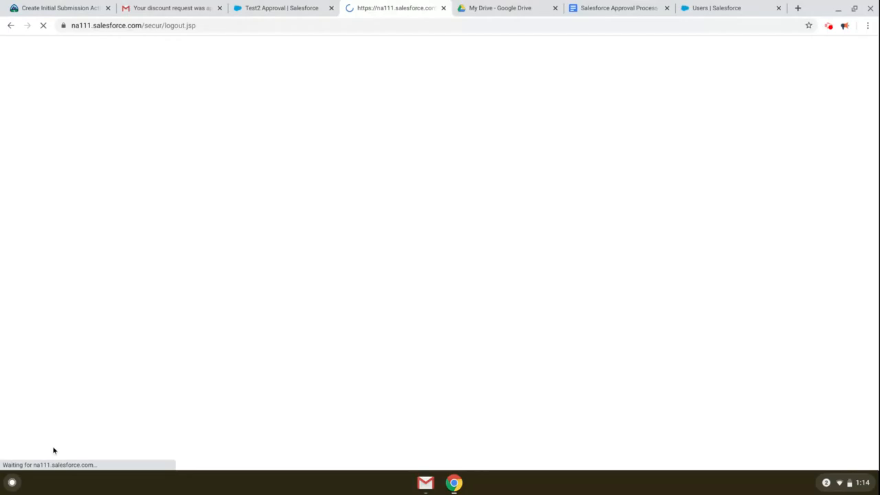
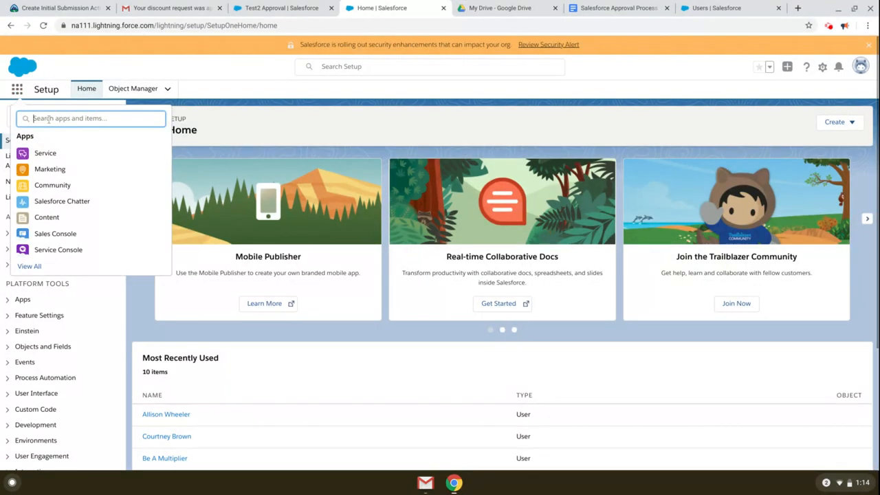
Step: Open the Sales app to the Test2 opportunity and highlight the VP approval's Approved status in Approval History
type("Sales")
left_click(42, 185)
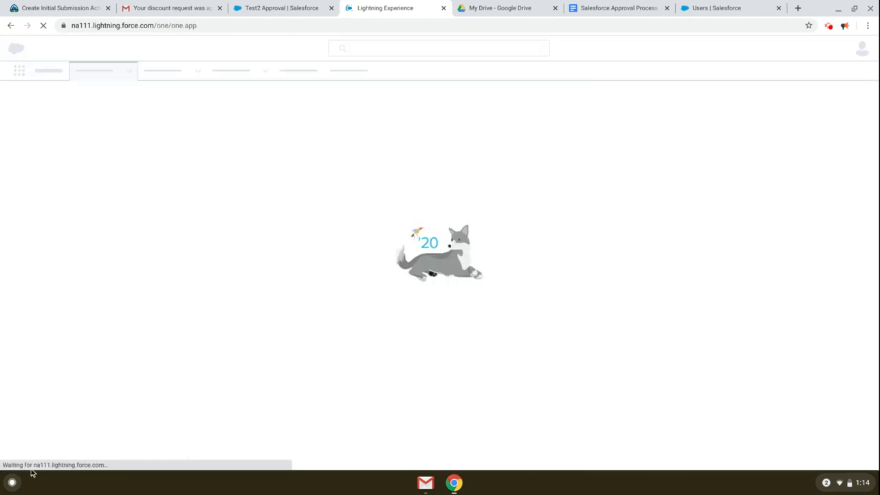
mouse_move(33, 470)
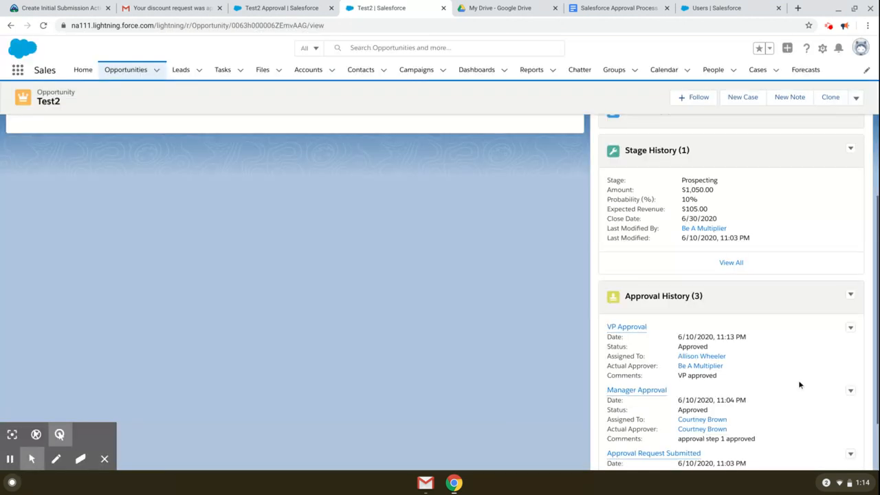
left_click_drag(677, 346, 738, 348)
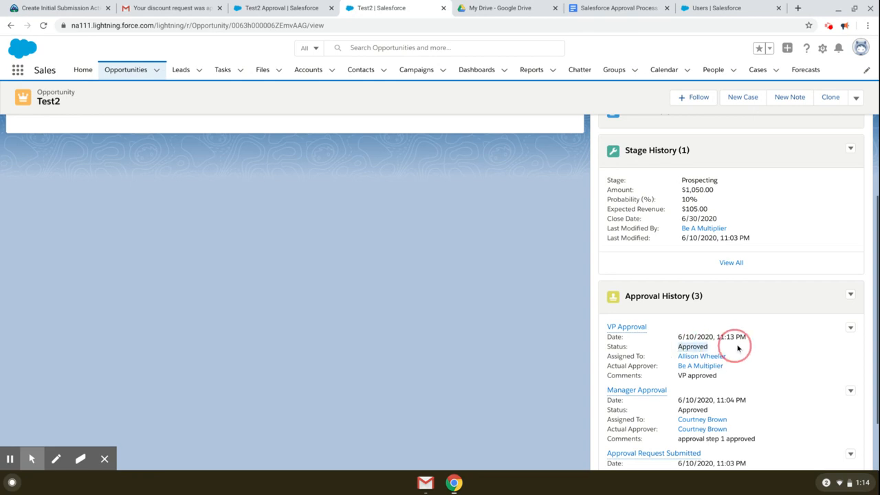
scroll(750, 347, "down", 1)
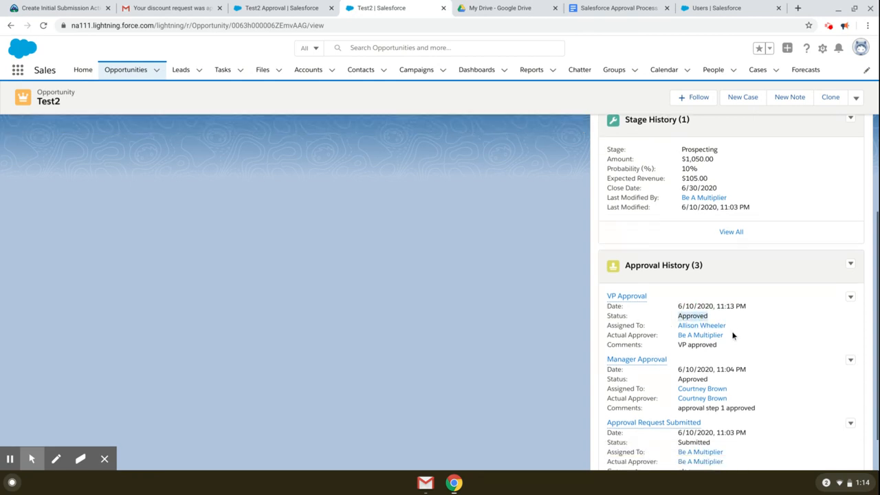
left_click(739, 346)
scroll(438, 325, "up", 5)
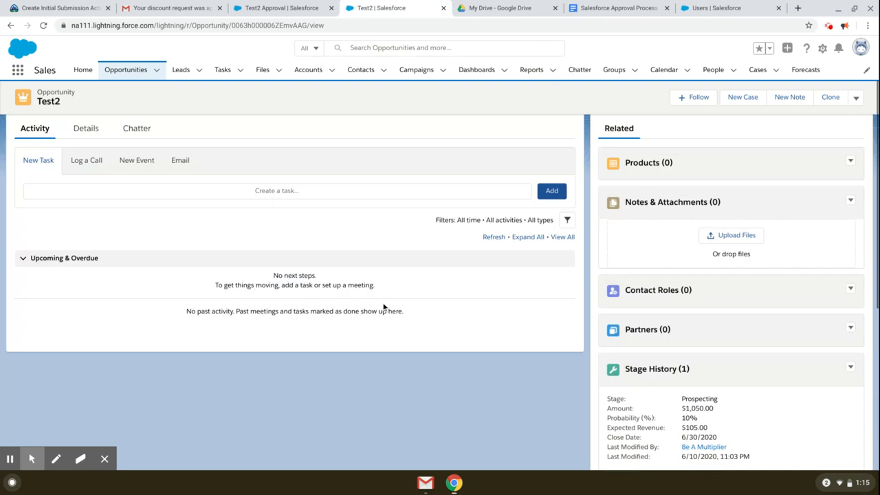
Step: Show Test2's details with Discount Percentage 45.00 and Approval Status Approved highlighted
left_click(85, 212)
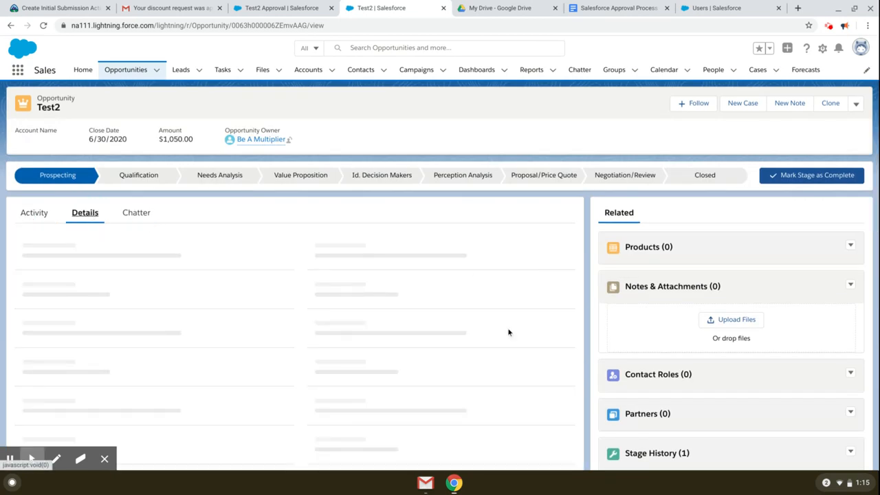
scroll(506, 336, "down", 1)
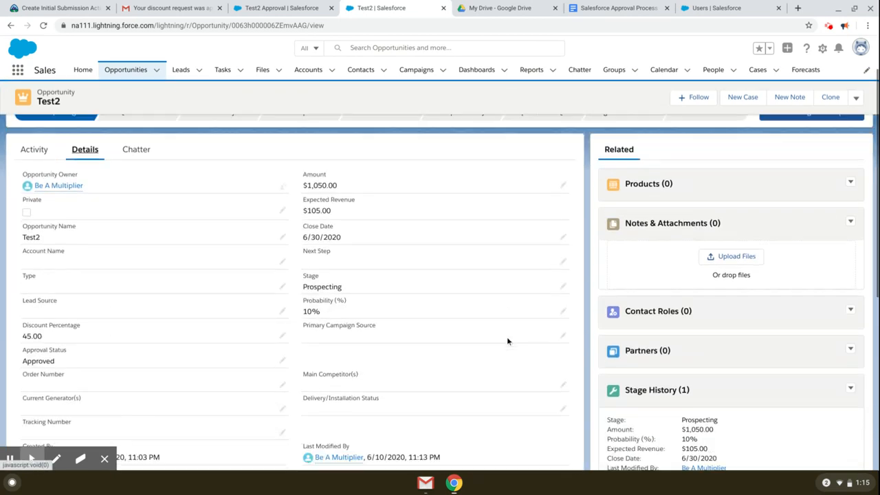
scroll(506, 341, "down", 2)
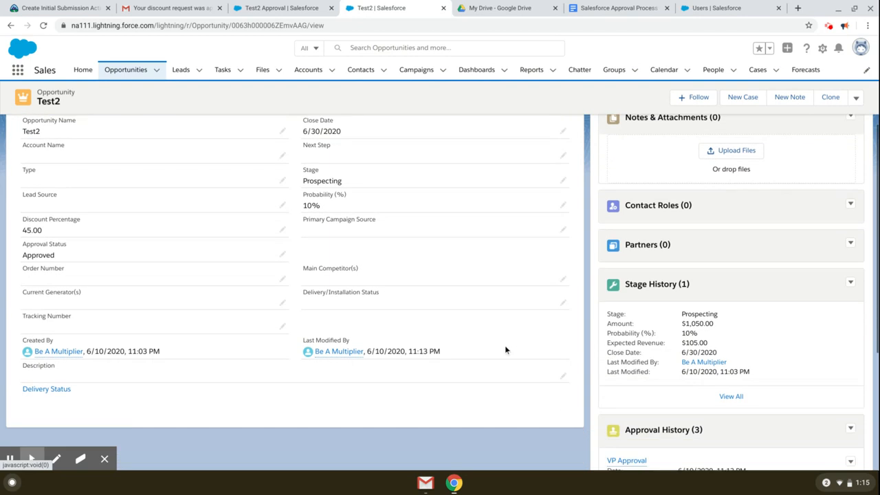
left_click_drag(21, 258, 66, 259)
left_click(68, 259)
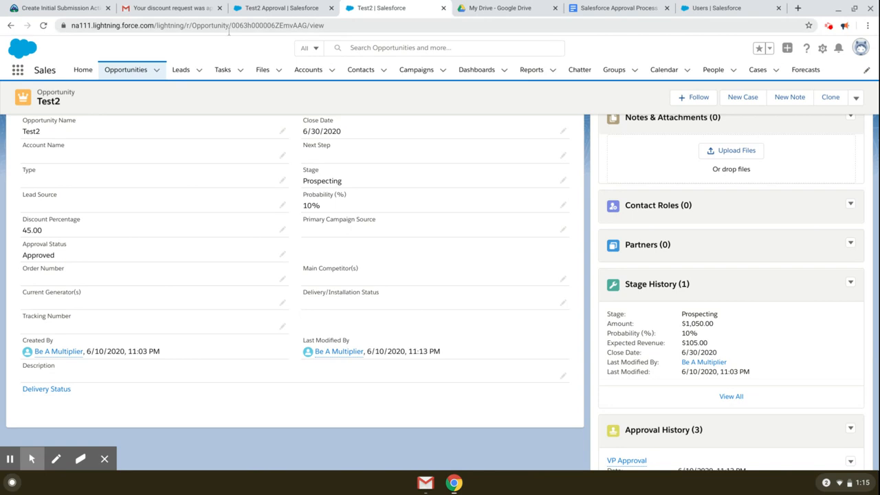
Step: Scroll the Salesforce Approval Process doc through USE CASE, OUTCOME and the five STEPS to 'Test it out'
left_click(608, 7)
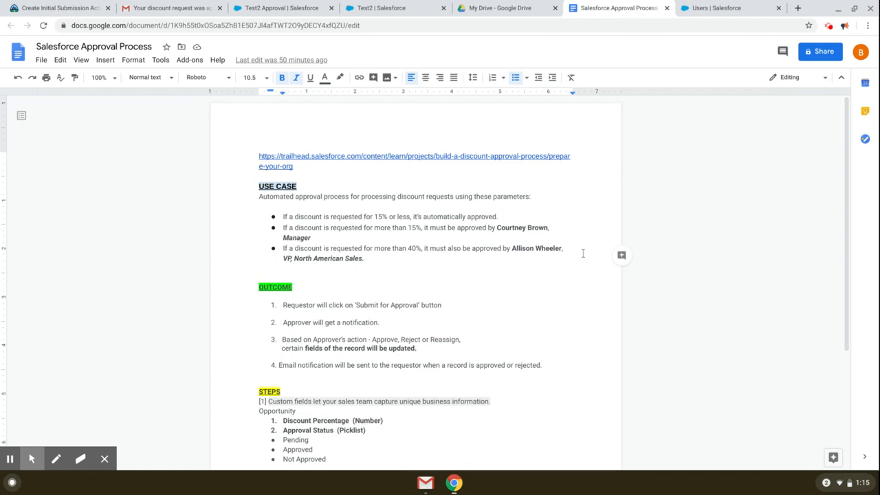
scroll(571, 234, "down", 1)
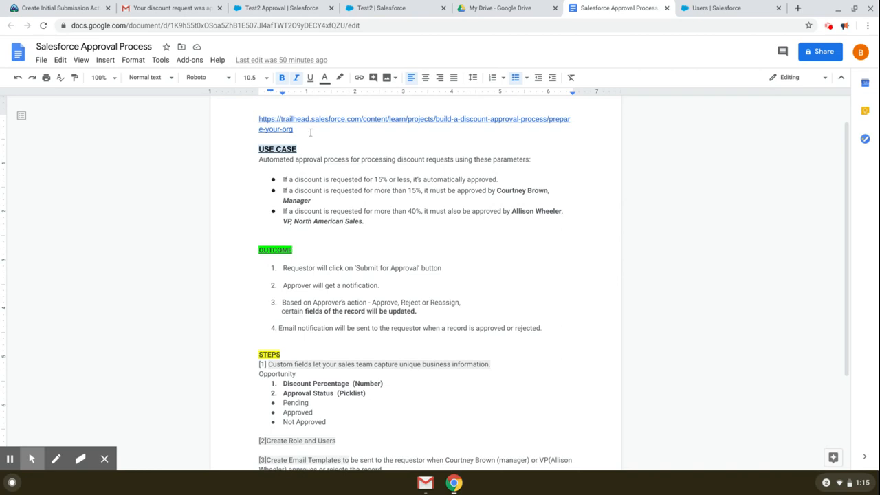
scroll(480, 265, "down", 2)
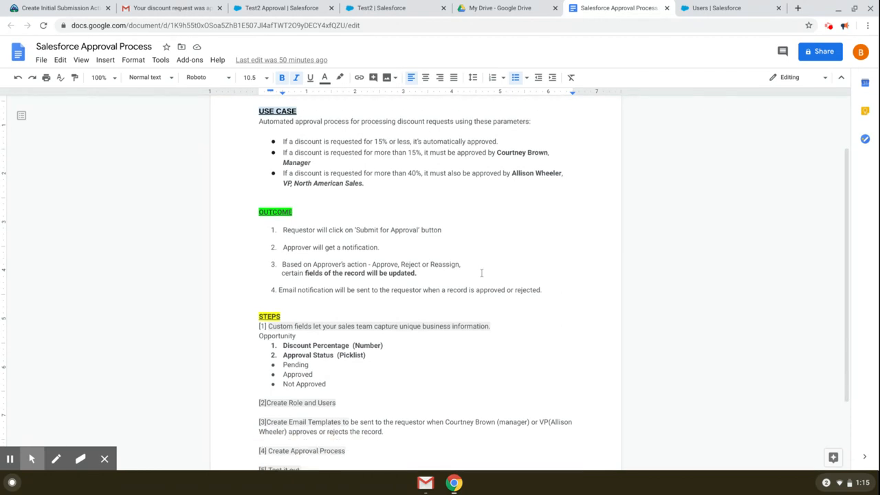
scroll(481, 268, "up", 1)
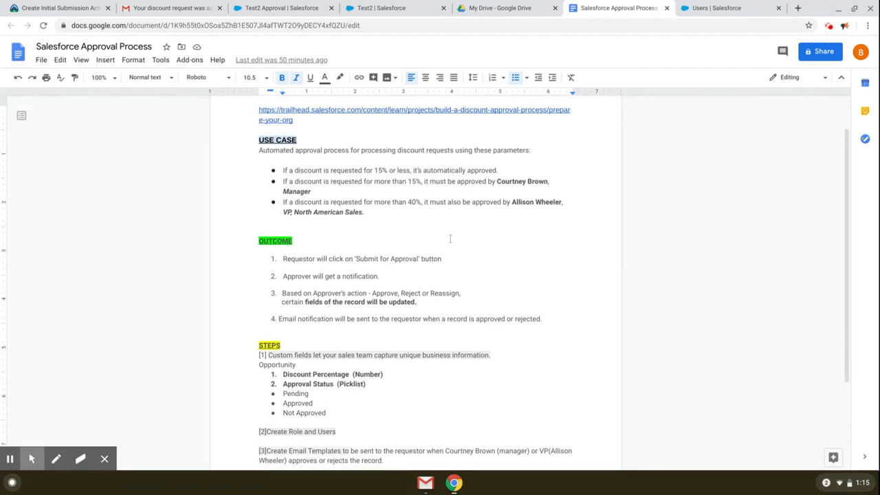
scroll(457, 251, "down", 1)
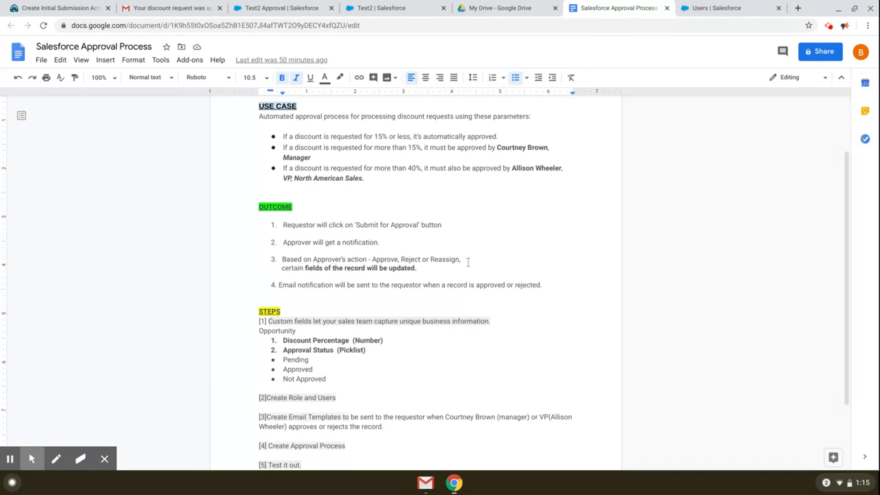
scroll(468, 262, "down", 2)
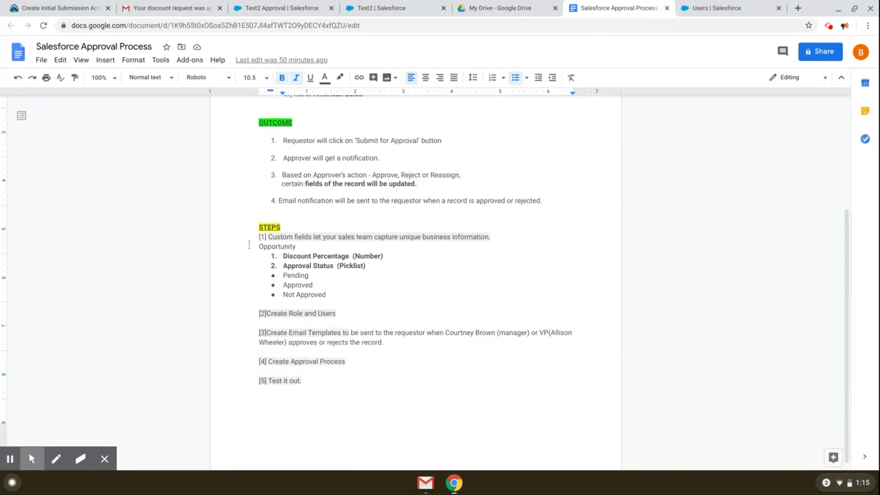